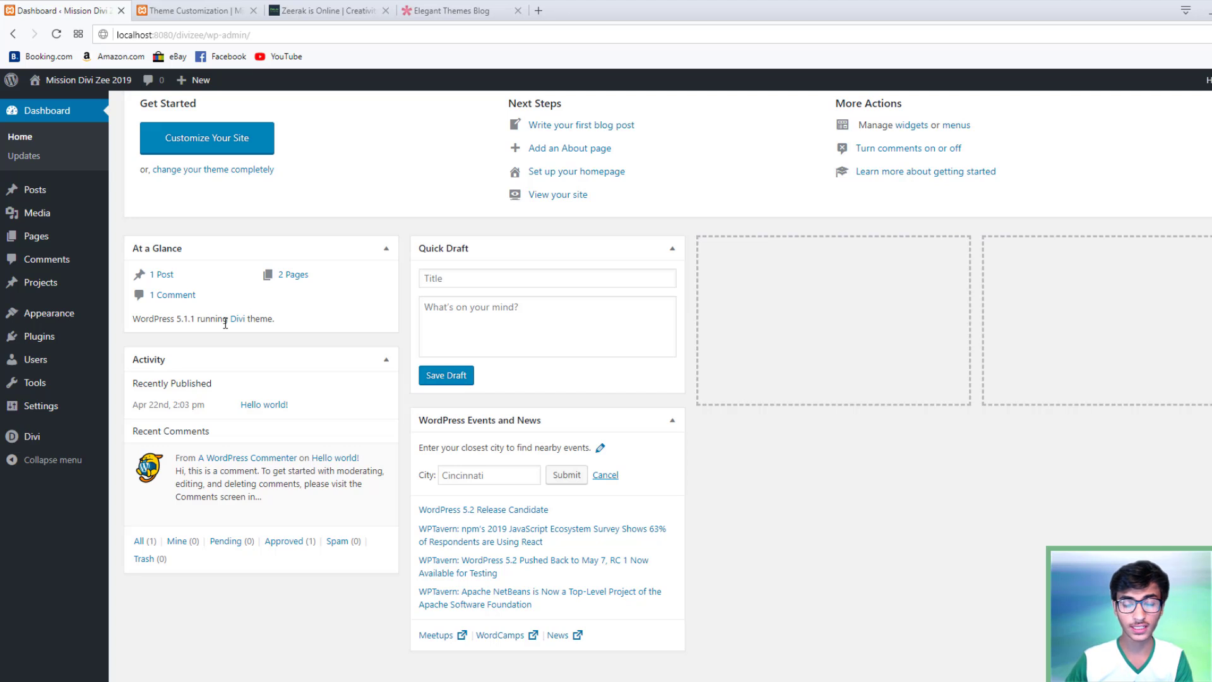
# Open the Divi Theme Customizer from the Theme Customization page and go to the Site Identity section of General Settings
pyautogui.moveTo(39, 436)
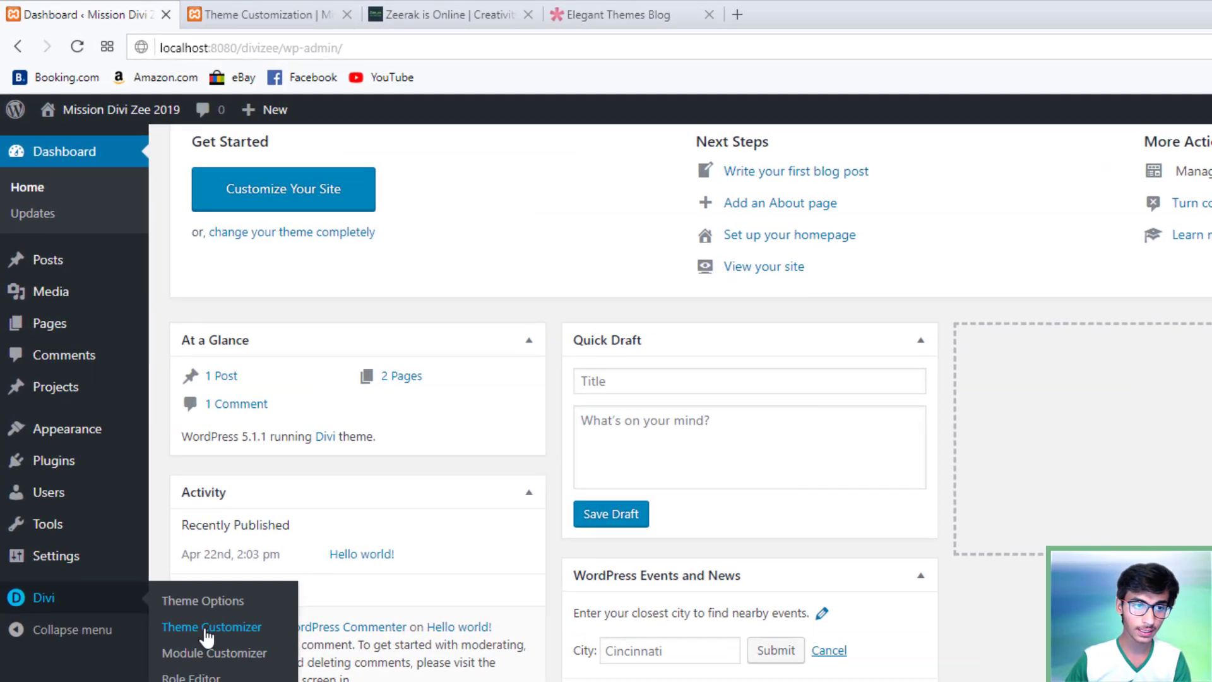
pyautogui.click(287, 10)
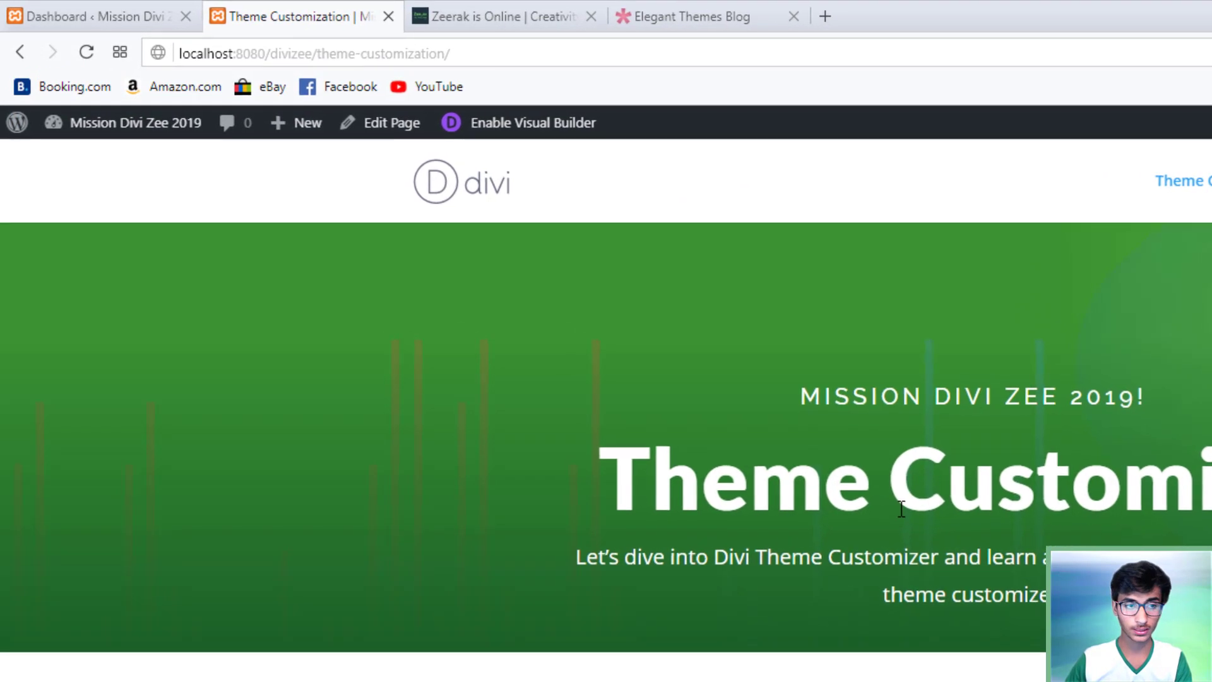
pyautogui.moveTo(136, 130)
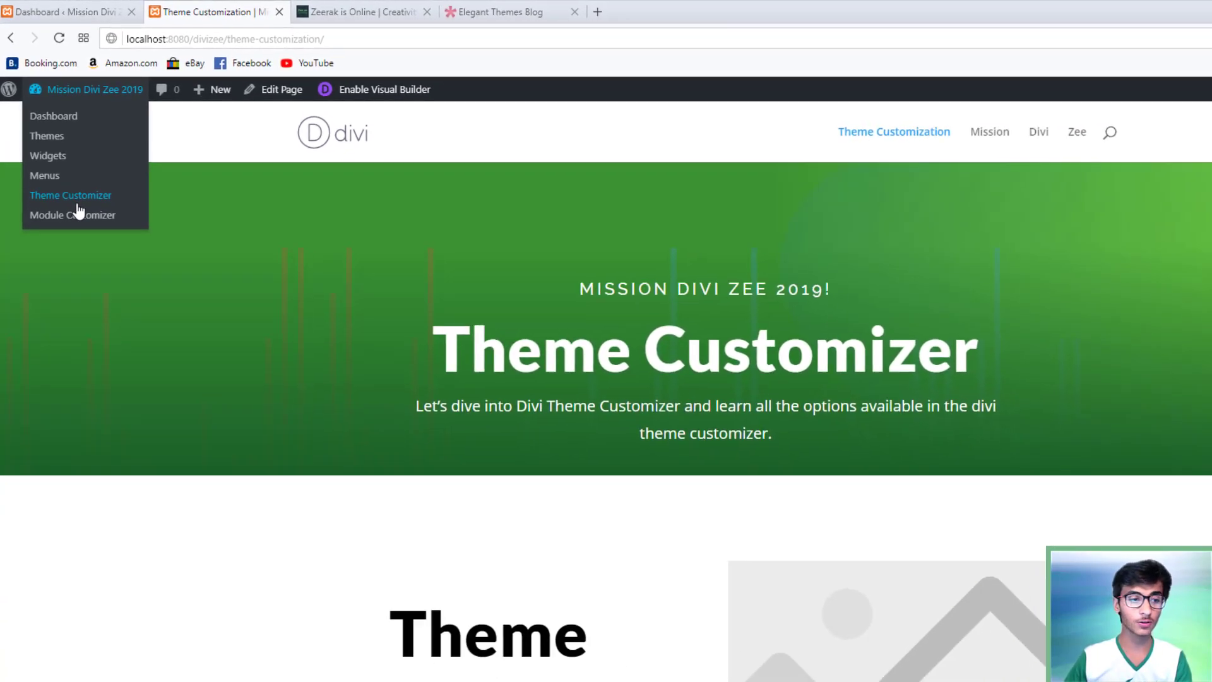
pyautogui.click(76, 203)
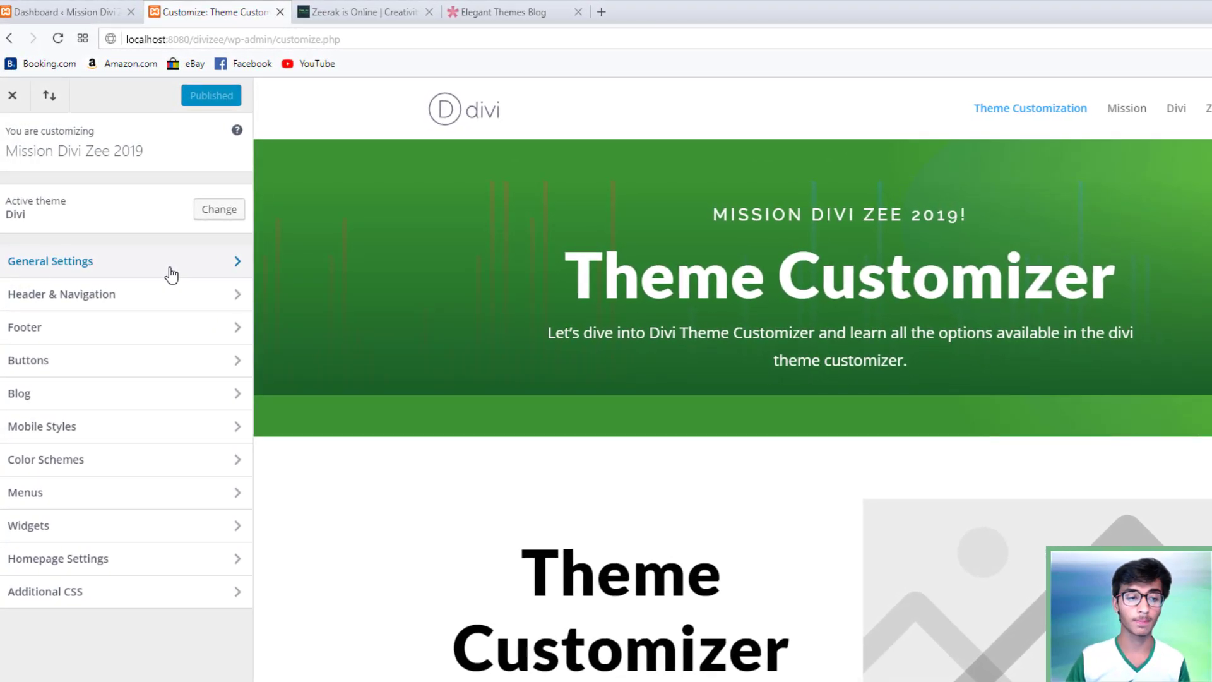
pyautogui.click(171, 275)
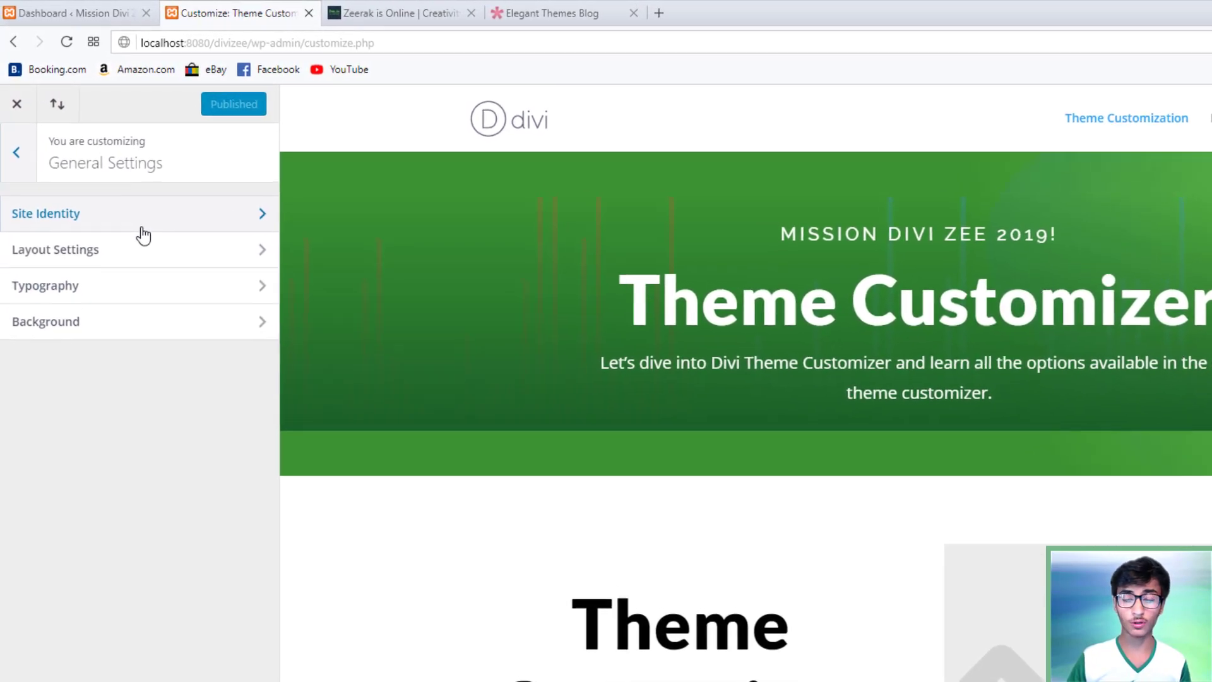
pyautogui.click(146, 234)
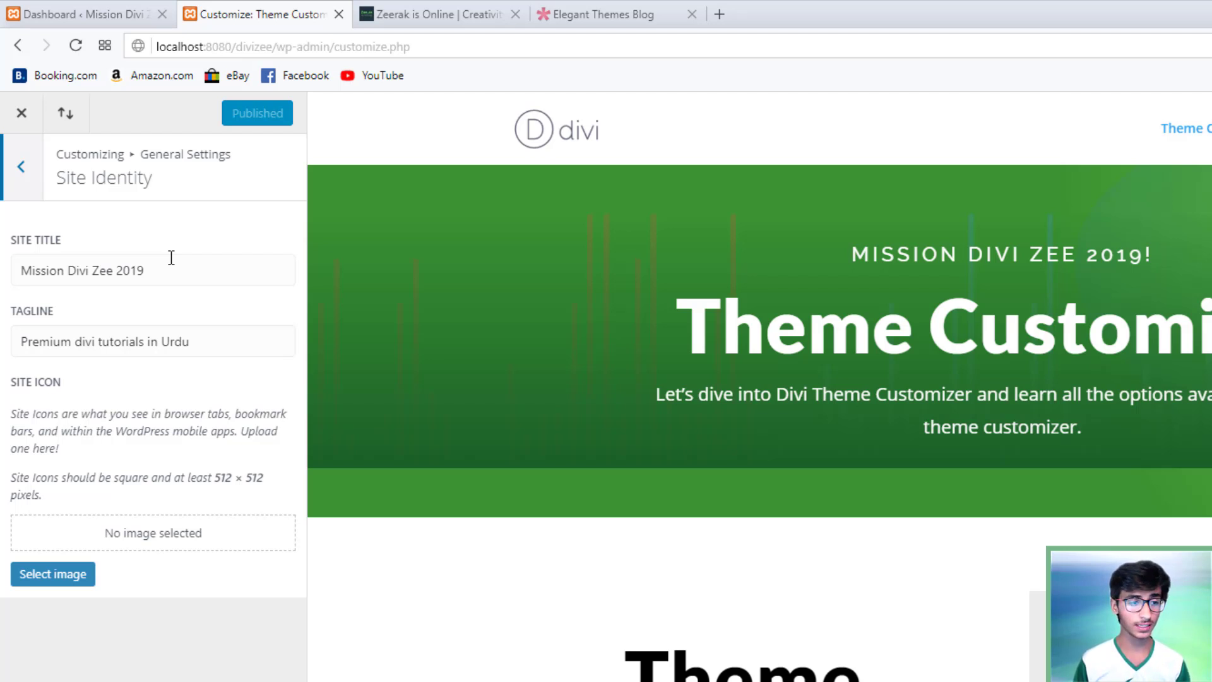
# Examine the site title and tagline fields in the Site Identity settings
pyautogui.tripleClick(171, 258)
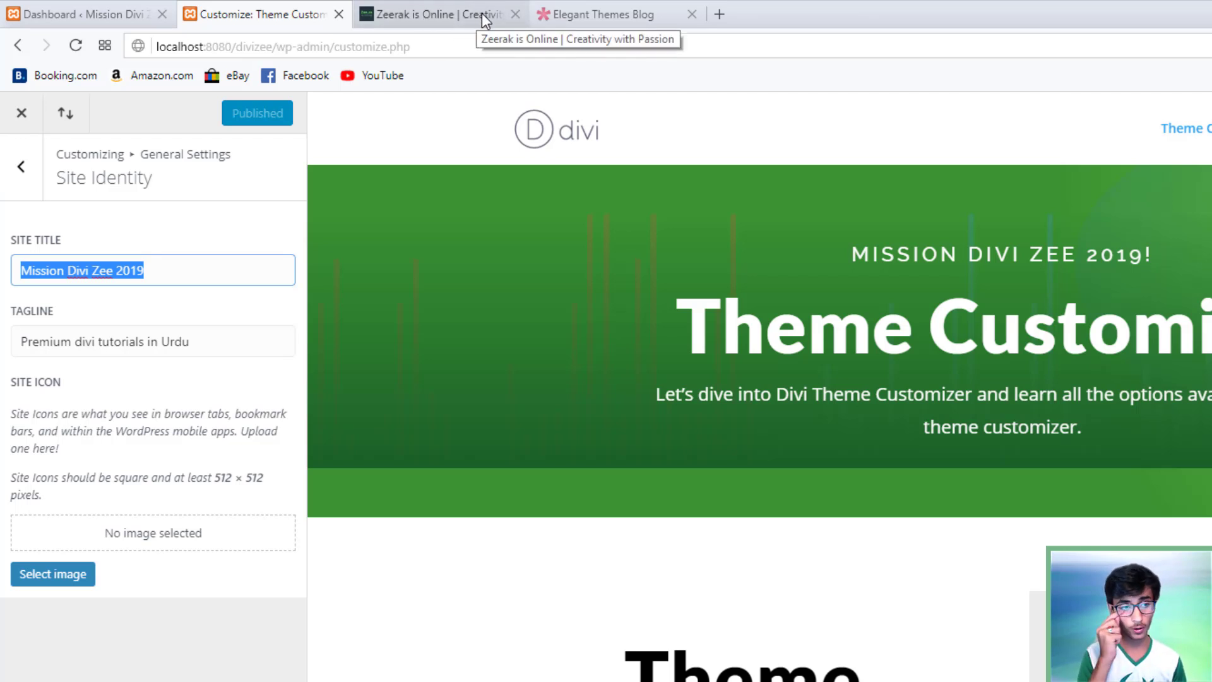
pyautogui.doubleClick(139, 285)
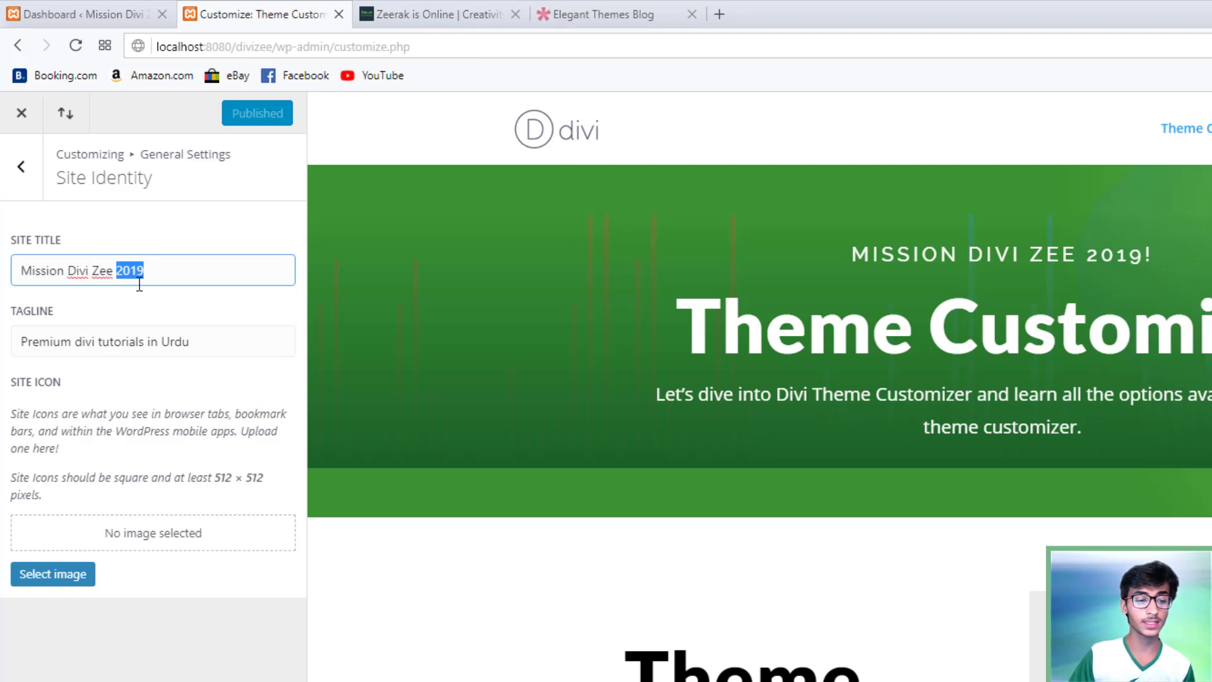
pyautogui.click(107, 346)
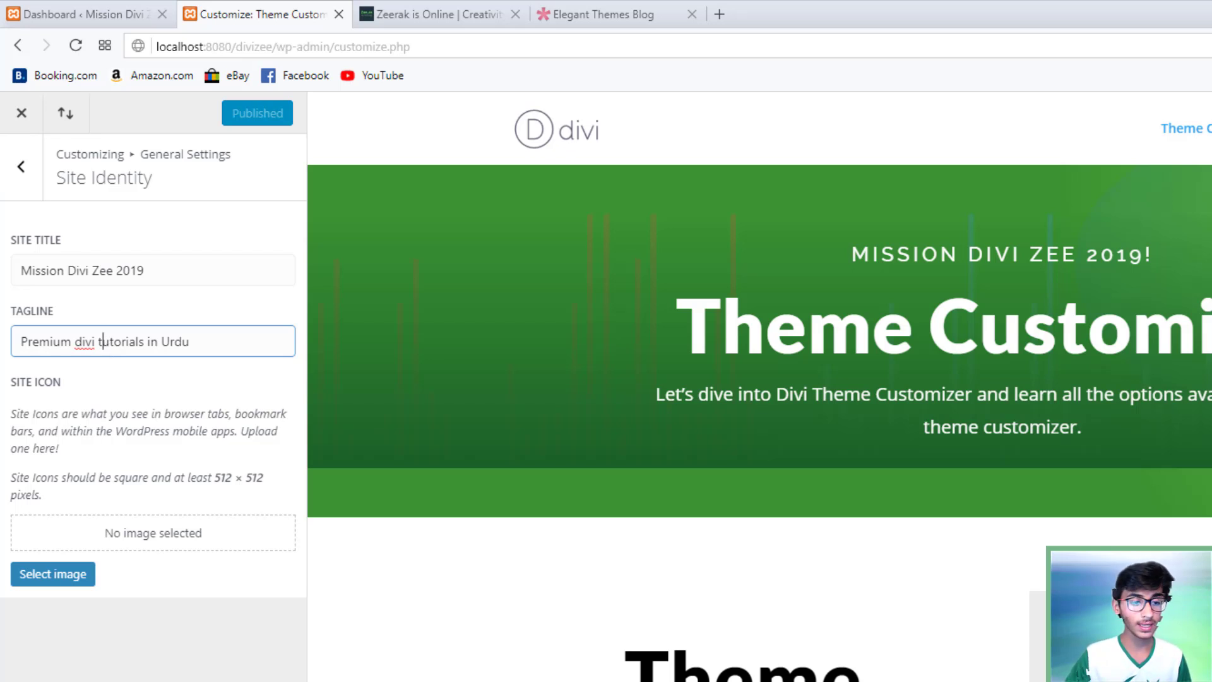
pyautogui.click(149, 352)
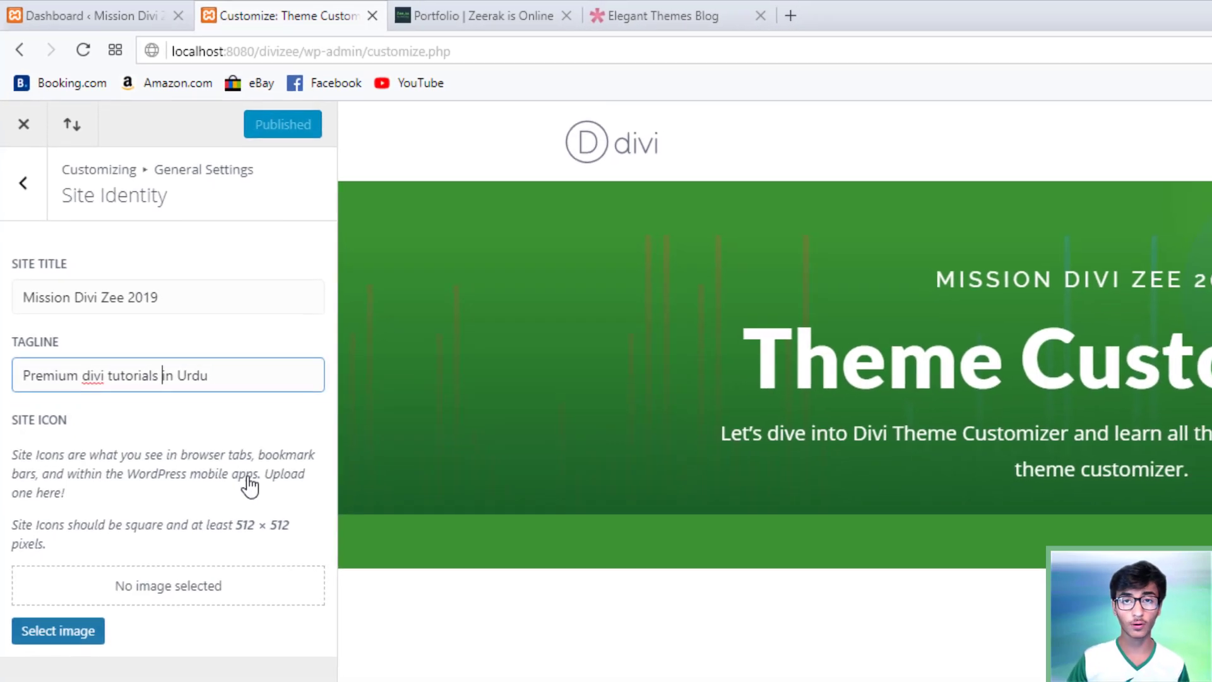
# Enable the boxed layout in the General Settings' Layout Settings and set the website content width to 1590
pyautogui.click(23, 184)
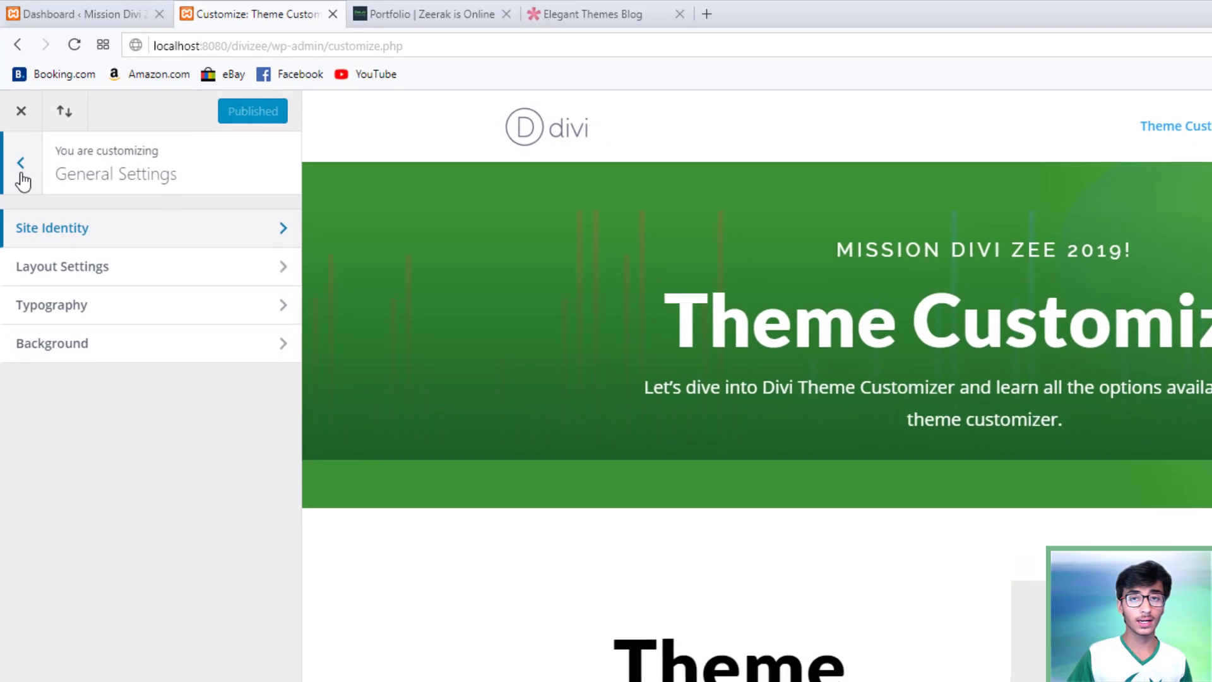
pyautogui.click(68, 268)
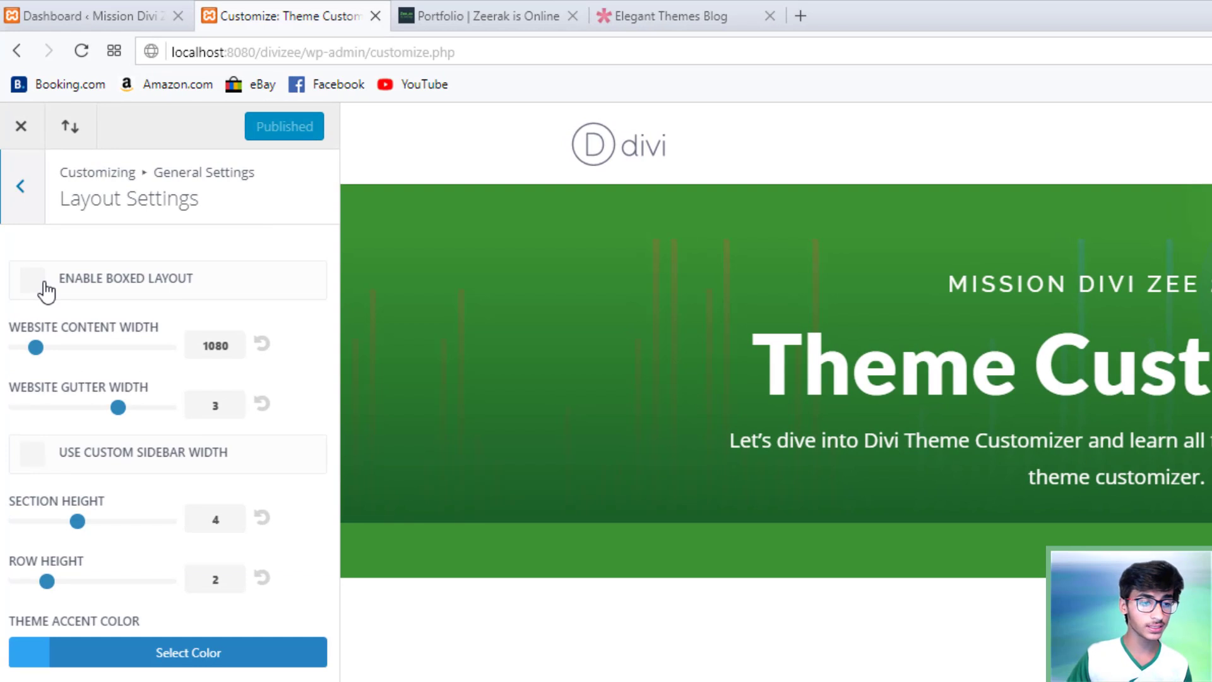
pyautogui.click(45, 284)
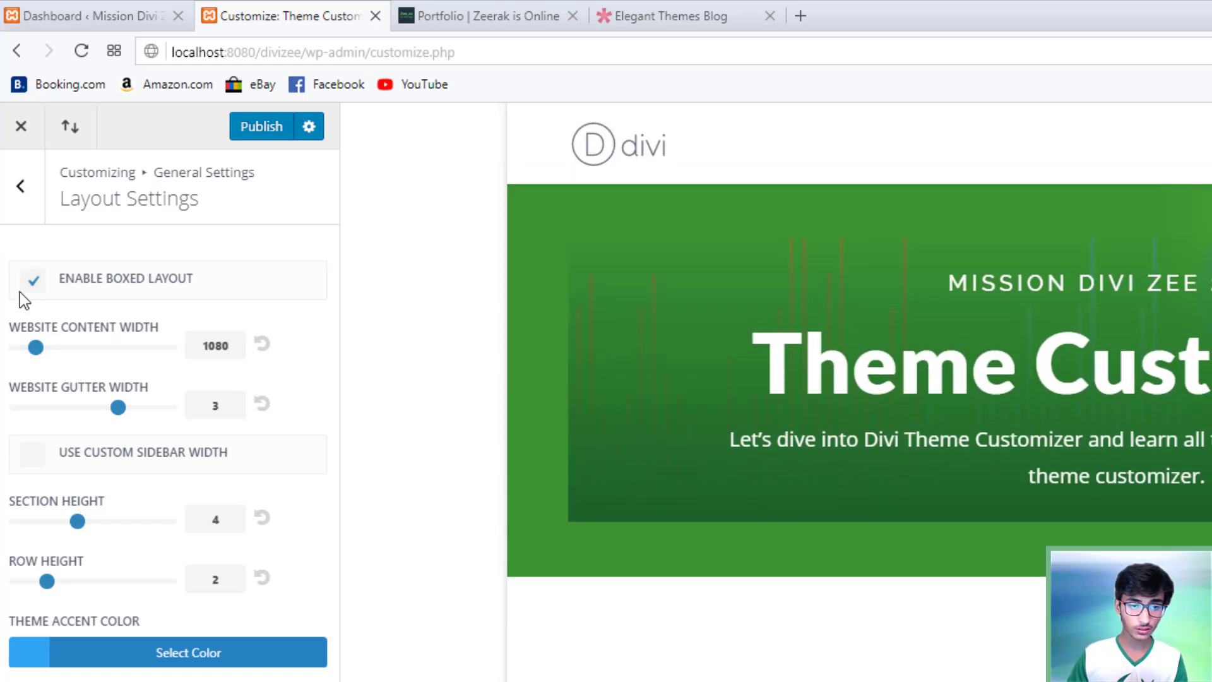
pyautogui.click(26, 291)
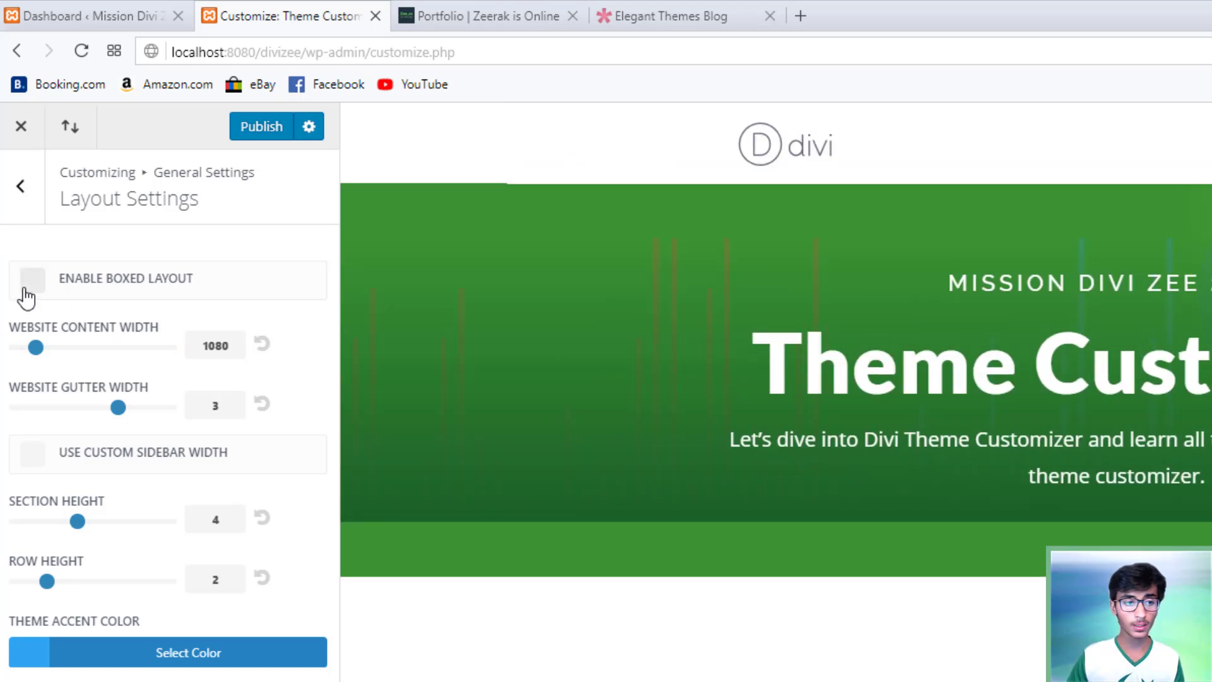
pyautogui.click(25, 290)
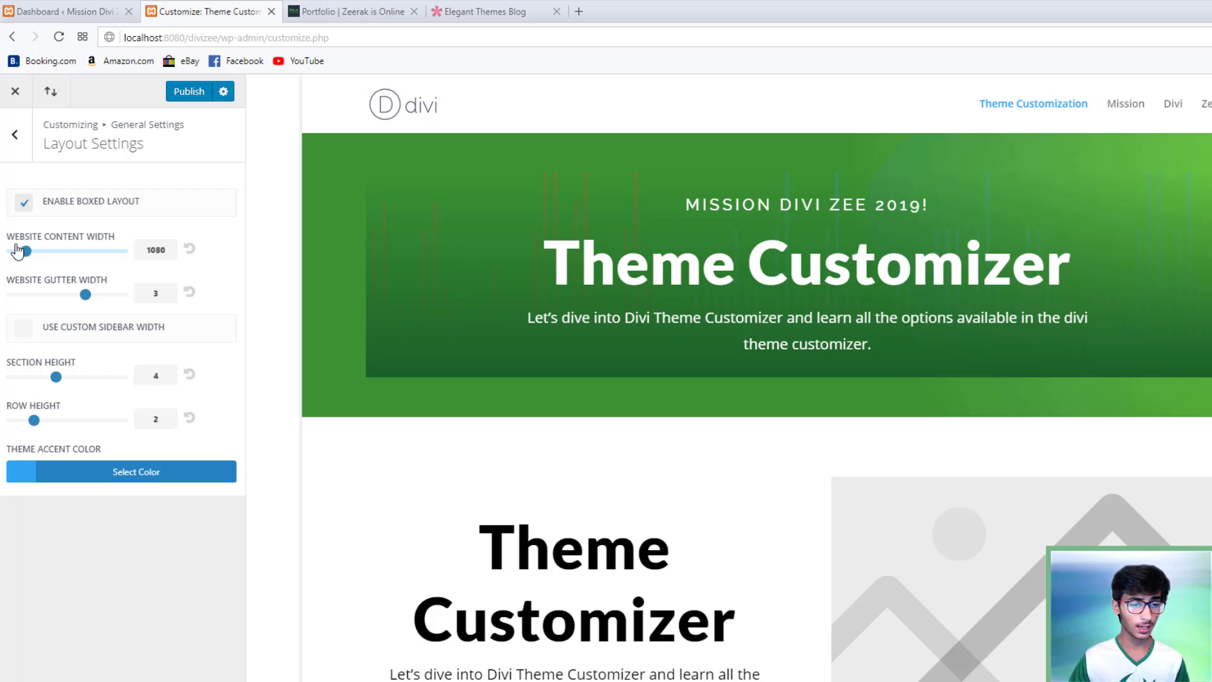
pyautogui.moveTo(18, 251); pyautogui.dragTo(86, 252)
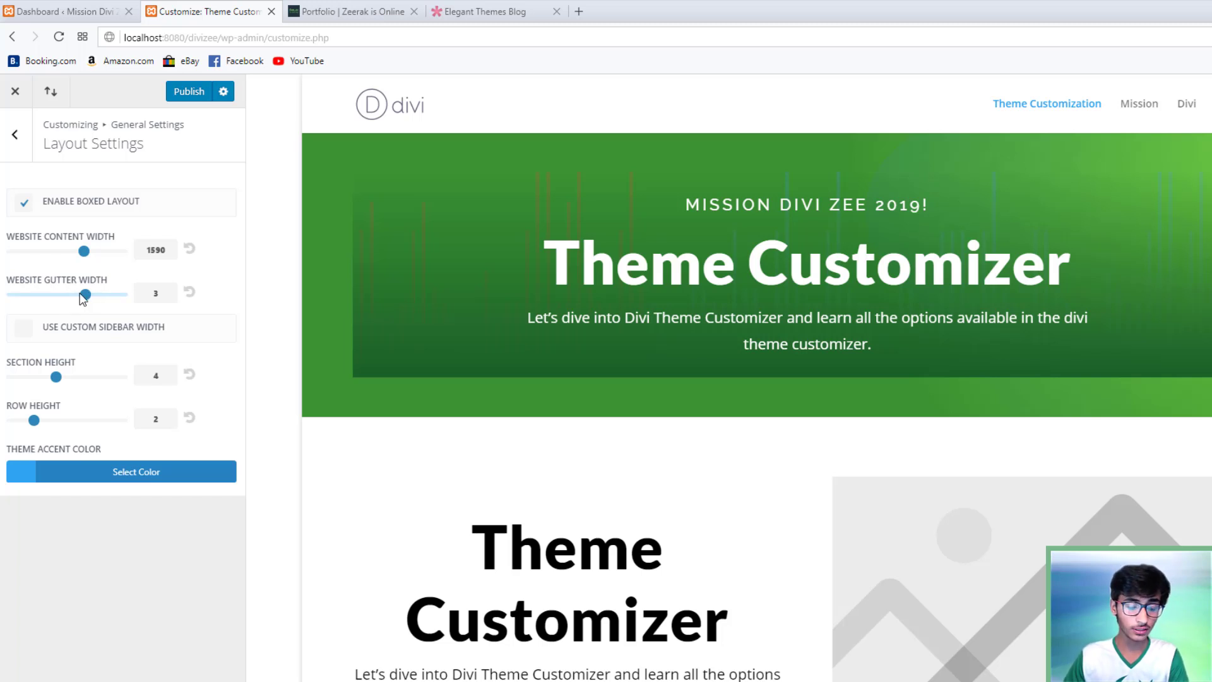
# Try website gutter widths of 2 and 1 on the page preview, and set the gutter width to 4
pyautogui.moveTo(81, 293); pyautogui.dragTo(49, 295)
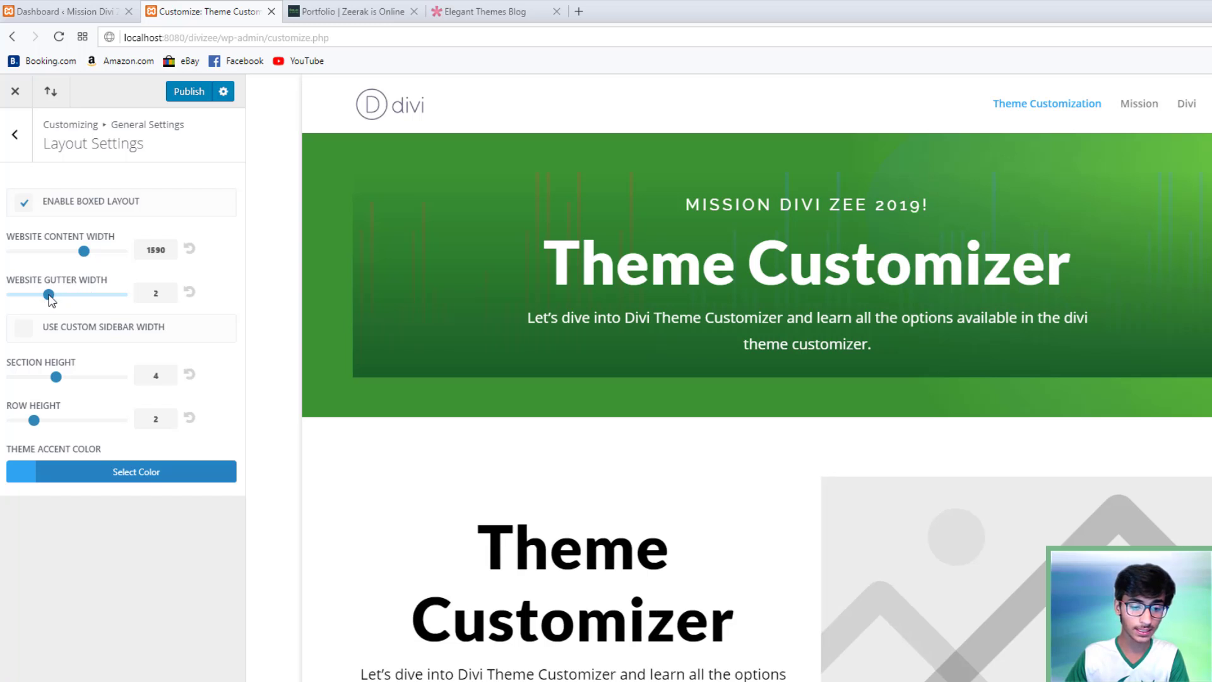
pyautogui.scroll(-2, 528, 438)
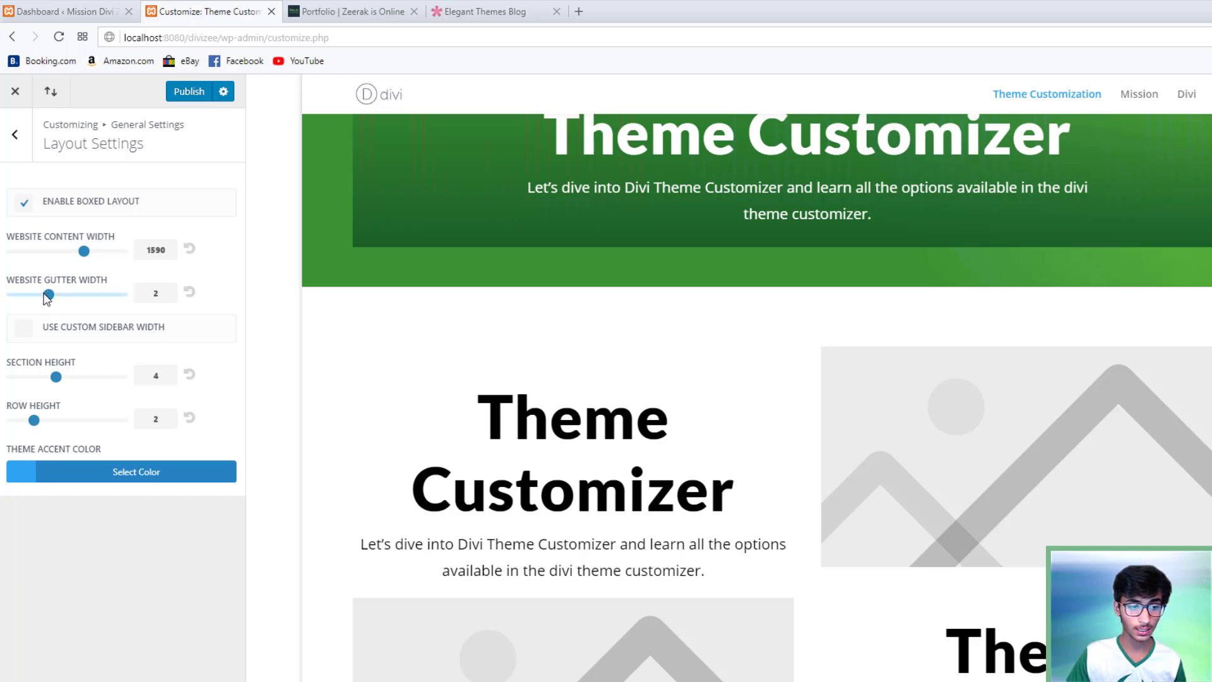
pyautogui.moveTo(45, 294); pyautogui.dragTo(14, 297)
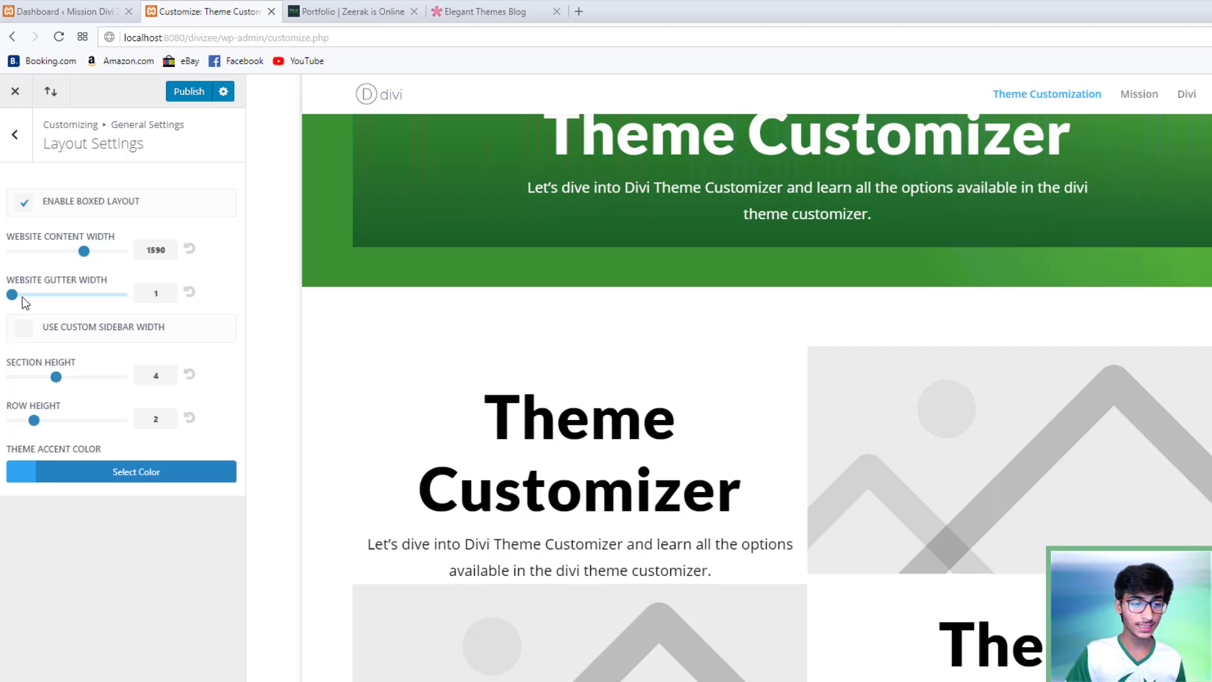
pyautogui.moveTo(22, 298); pyautogui.dragTo(140, 298)
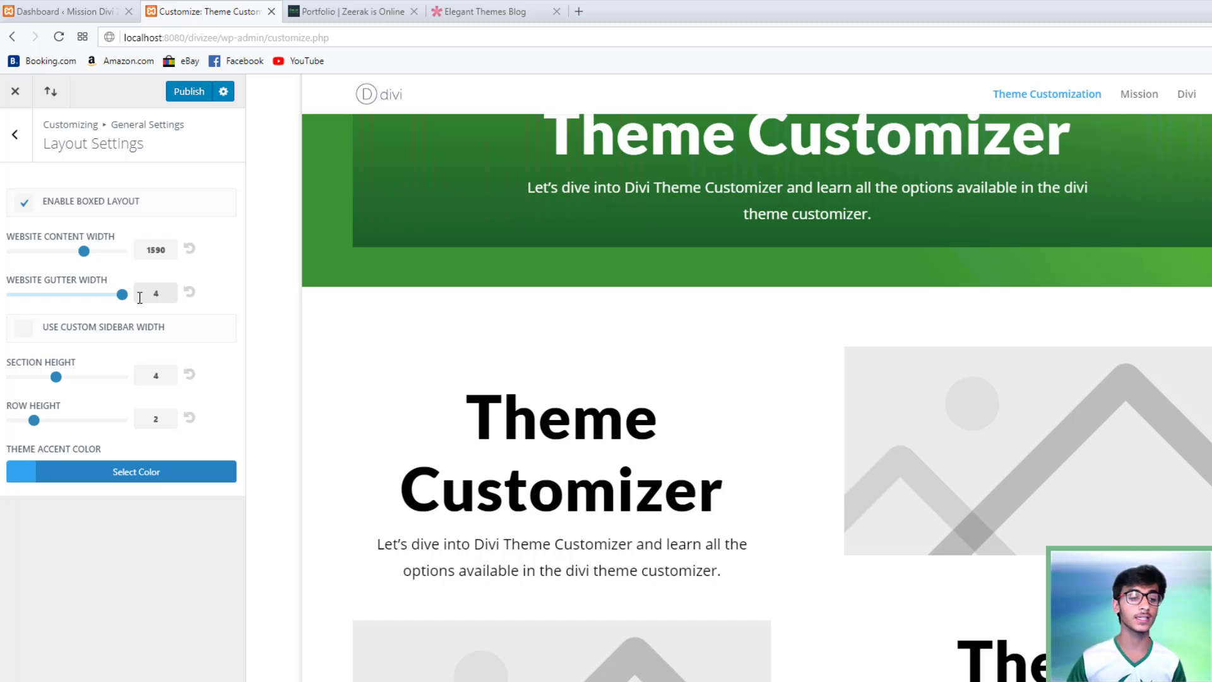
pyautogui.scroll(3, 391, 439)
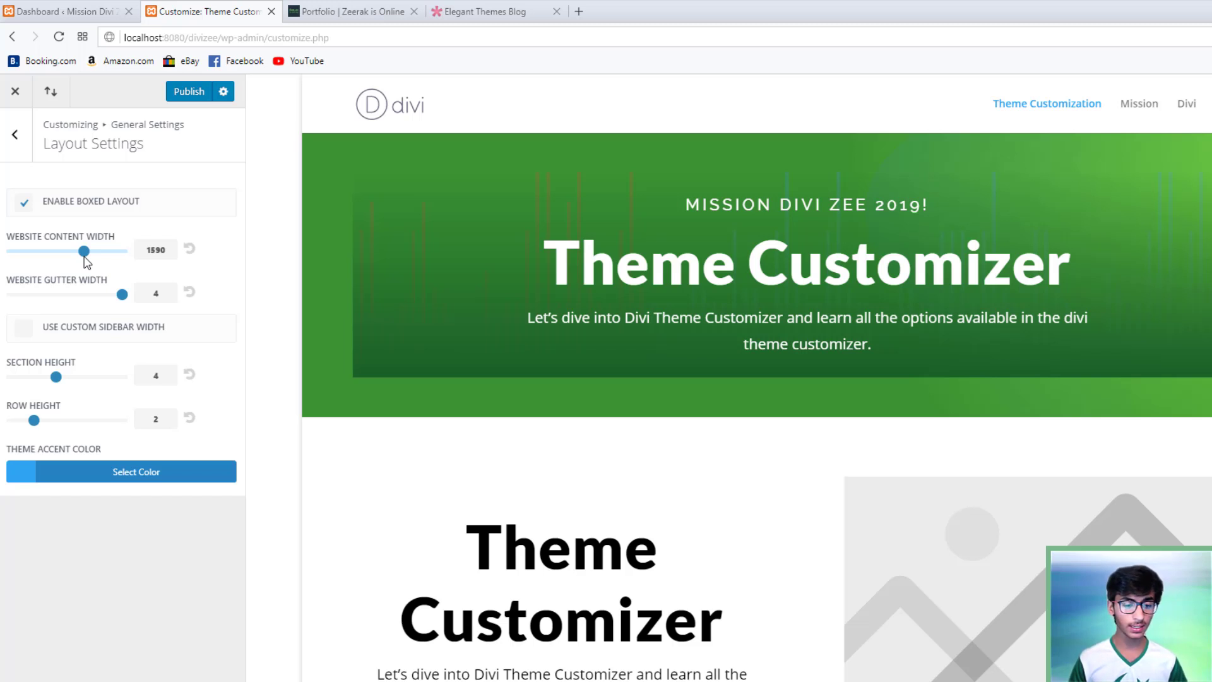
# View the home page of the open portfolio website, and return to the Theme Customizer
pyautogui.click(350, 12)
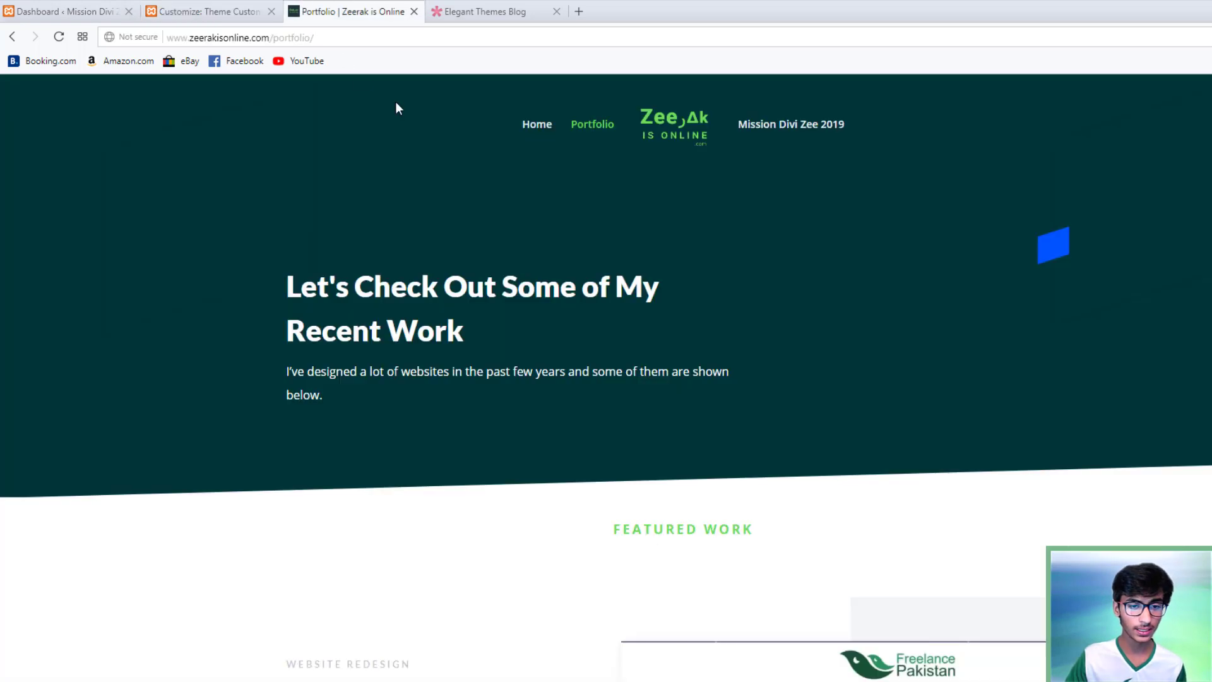
pyautogui.click(537, 125)
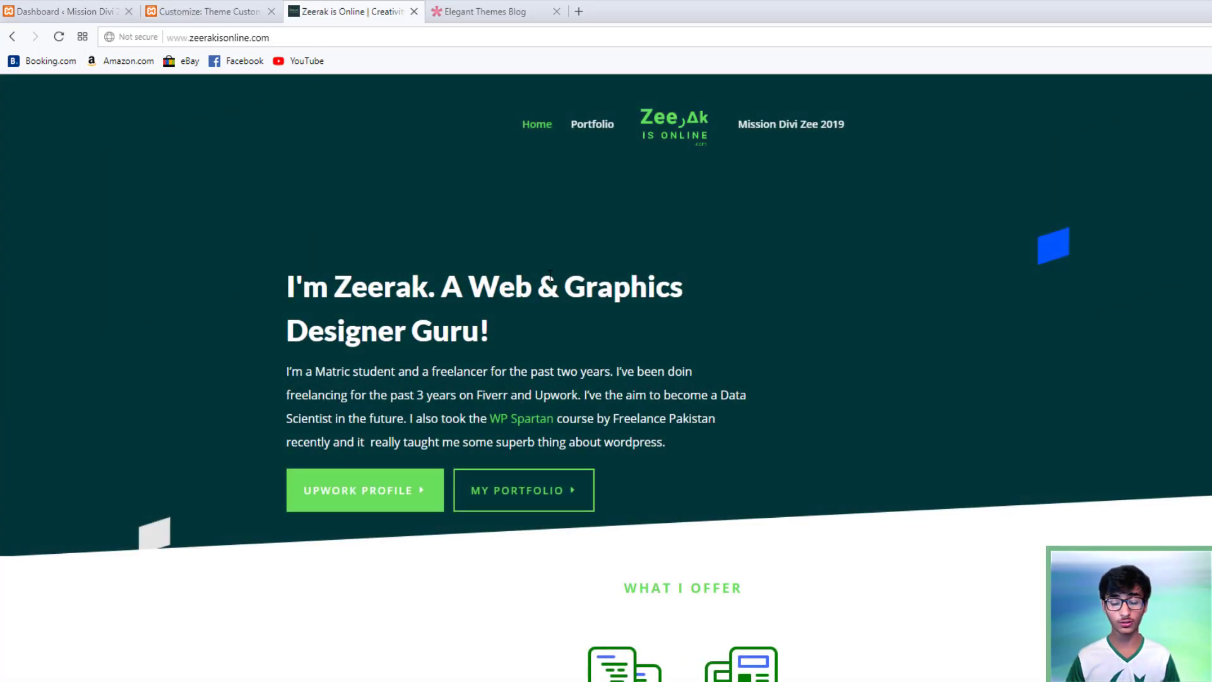
pyautogui.click(202, 11)
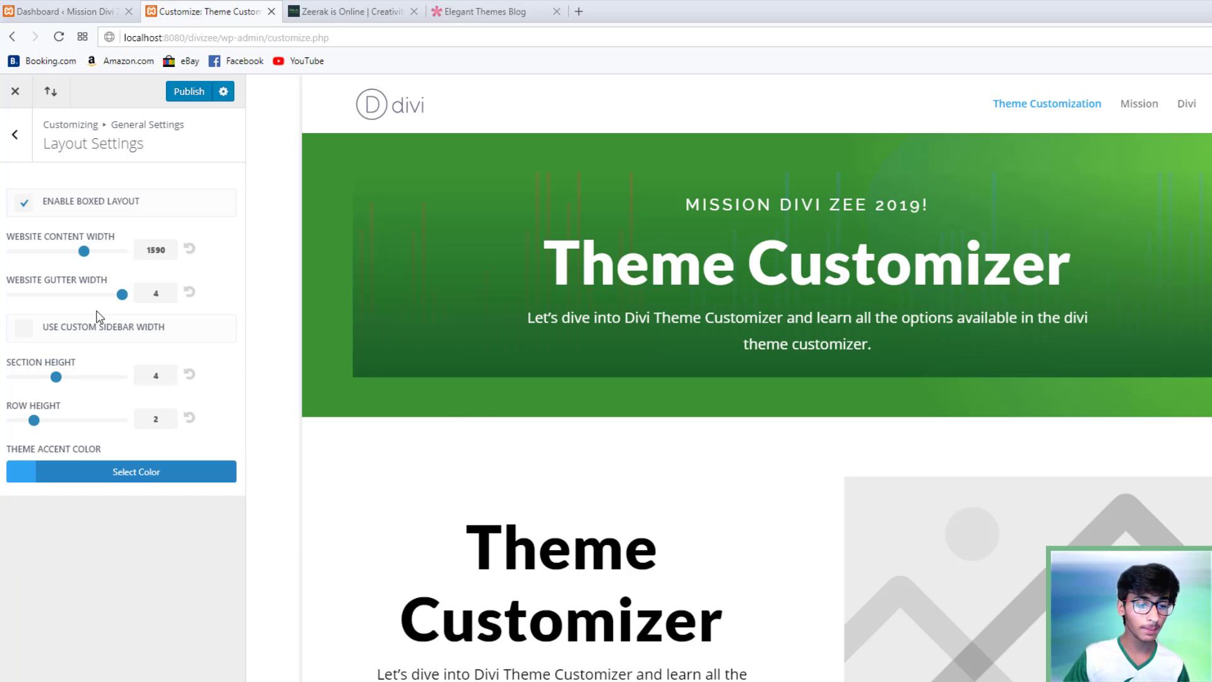
# Enable the custom sidebar width, try widths from 19 to 33, and set the sidebar width to 20
pyautogui.click(21, 331)
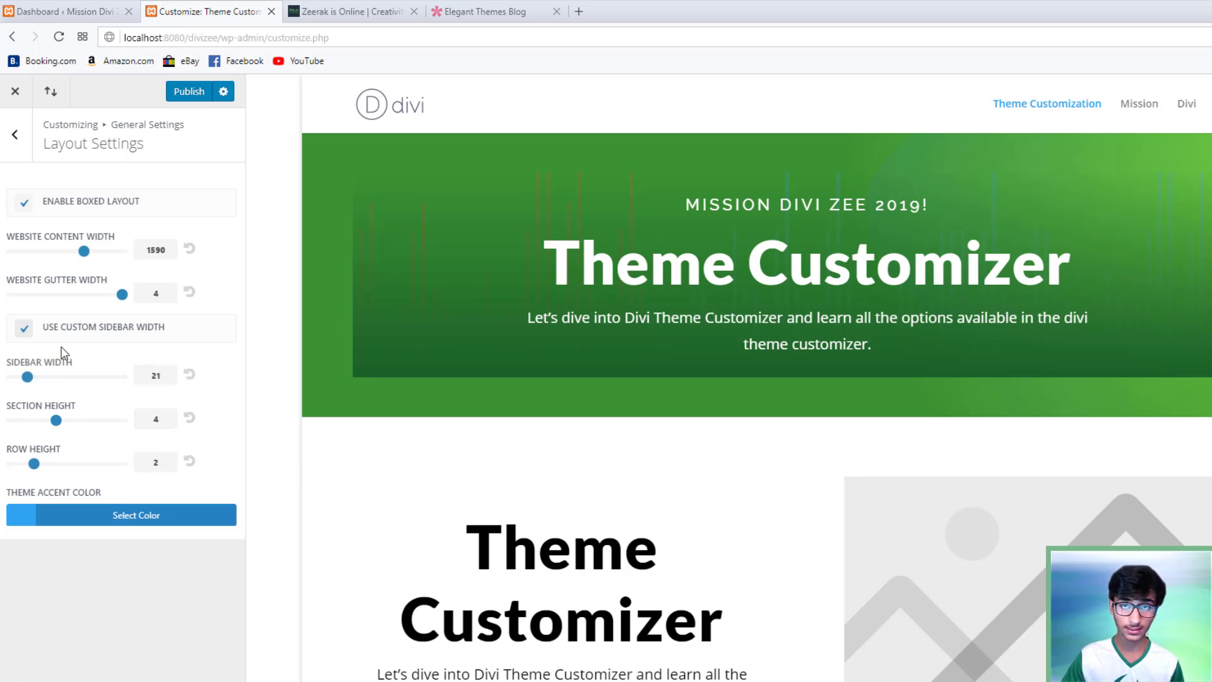
pyautogui.moveTo(27, 377); pyautogui.dragTo(12, 377)
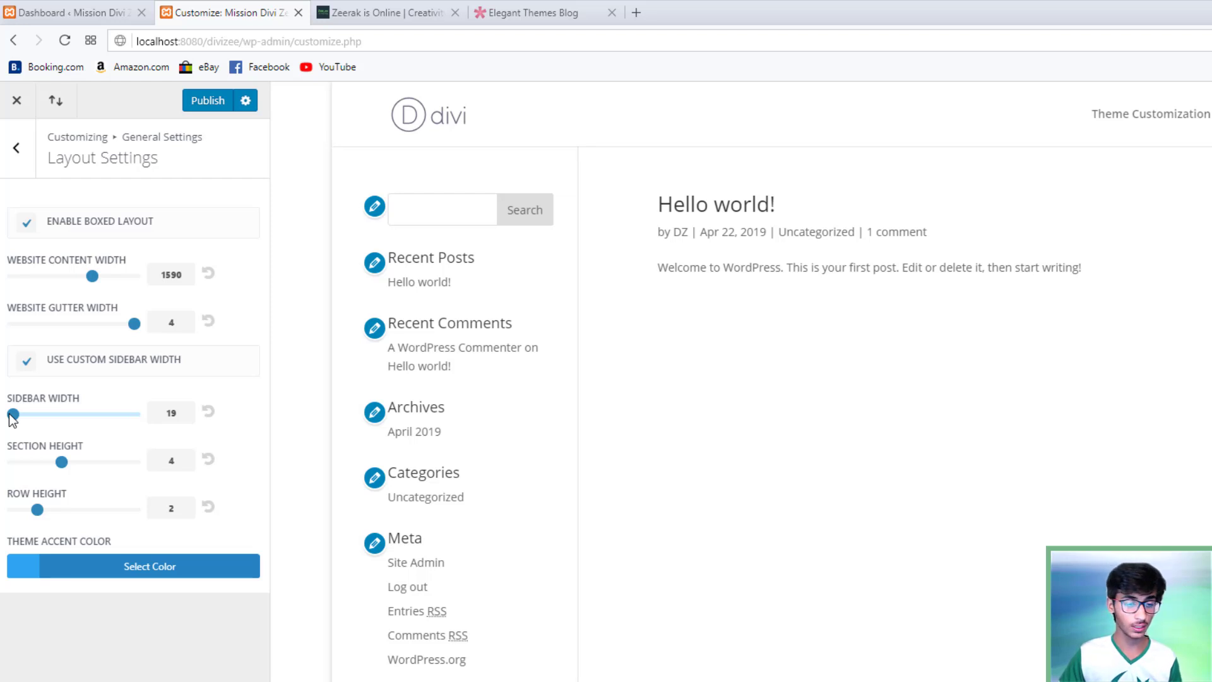
pyautogui.moveTo(13, 417); pyautogui.dragTo(29, 418)
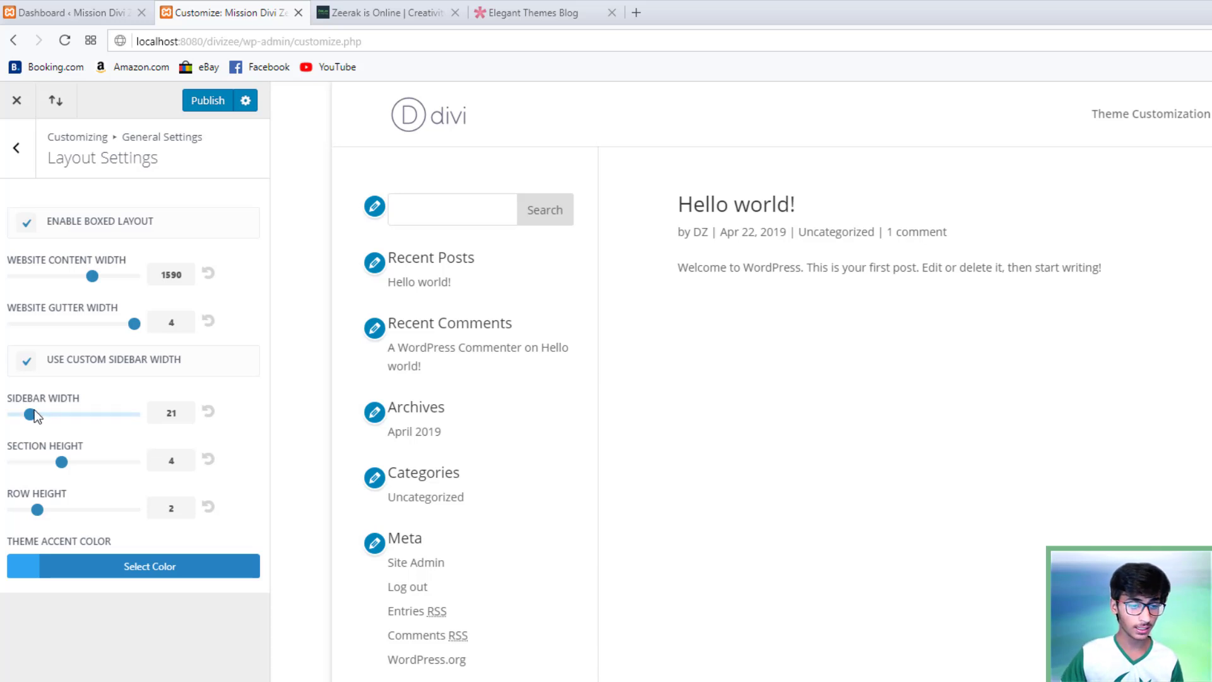
pyautogui.moveTo(33, 422); pyautogui.dragTo(90, 424)
pyautogui.moveTo(131, 423); pyautogui.dragTo(182, 420)
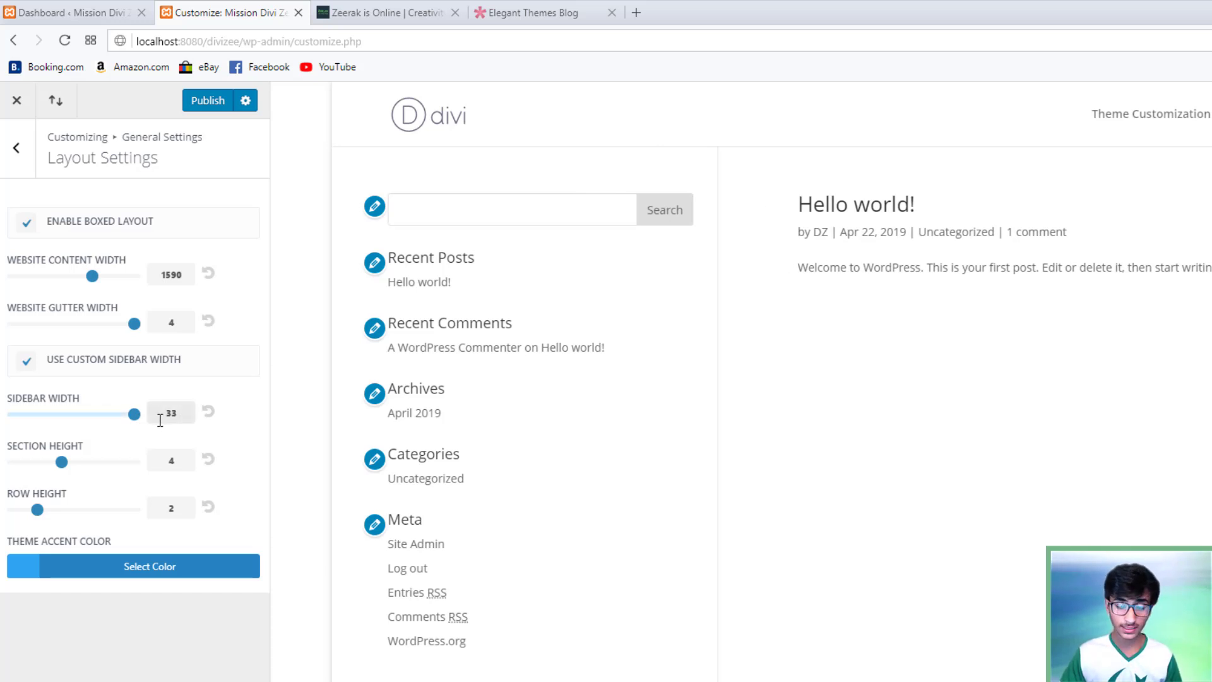
pyautogui.moveTo(135, 420); pyautogui.dragTo(21, 409)
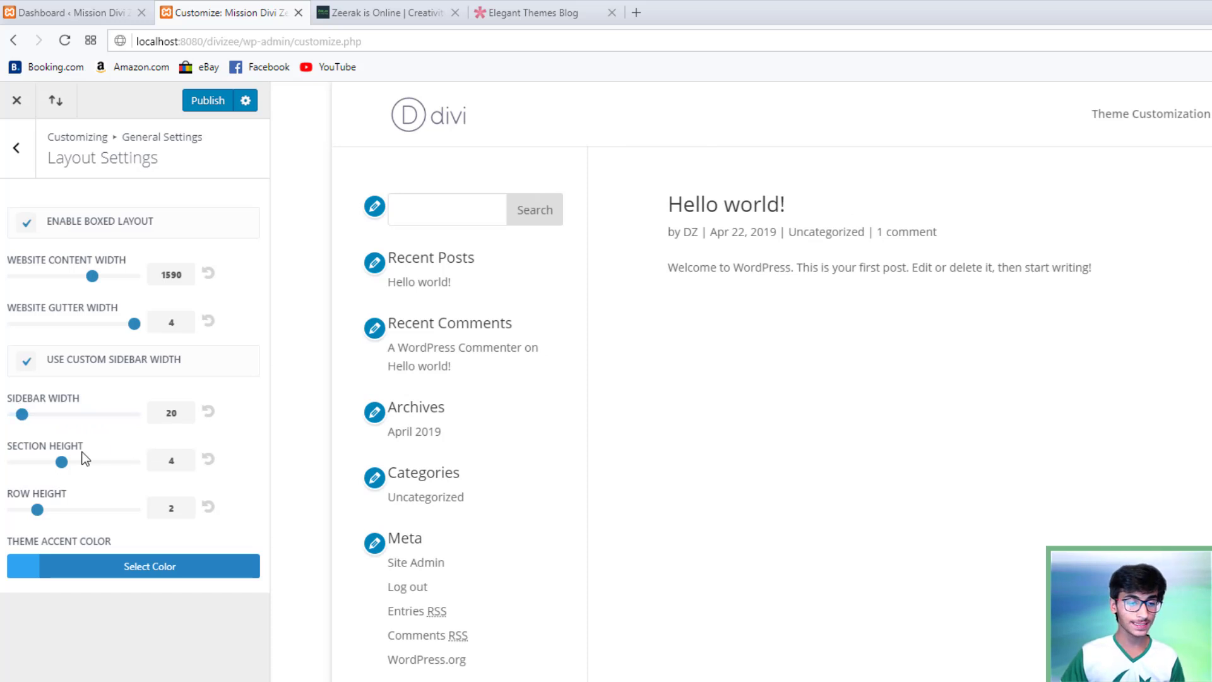
# Show the Theme Customization page in the preview and set the section height to 3
pyautogui.click(1176, 114)
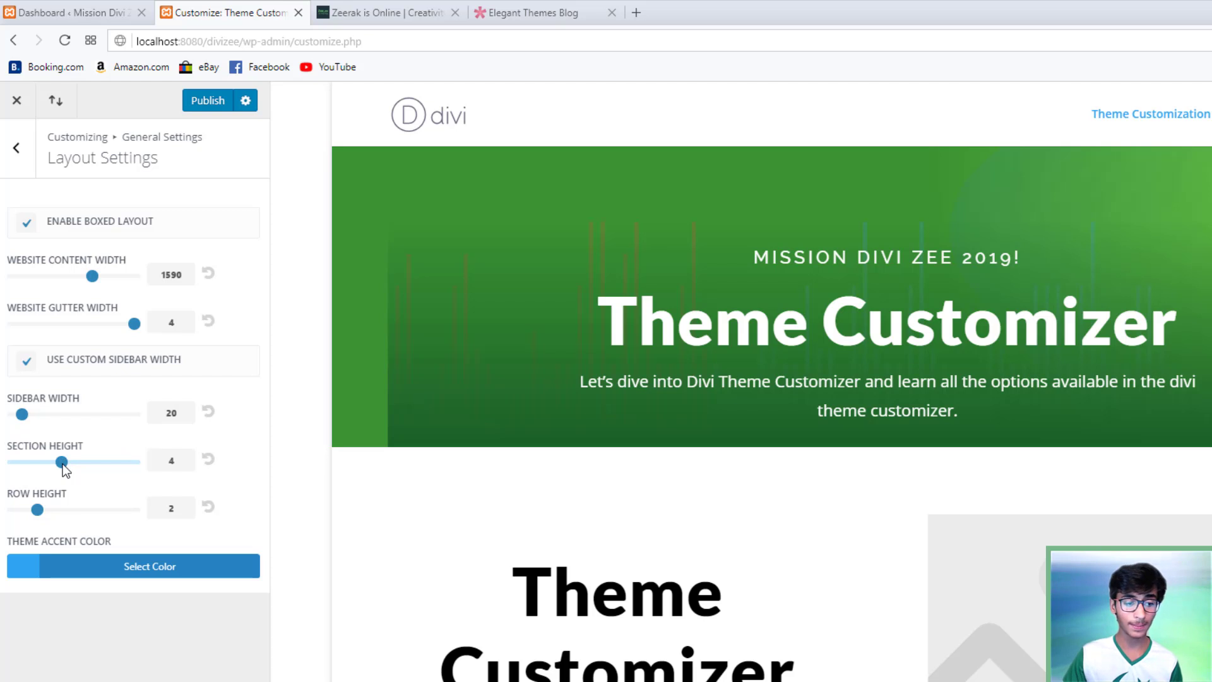
pyautogui.moveTo(66, 471)
pyautogui.mouseDown()
pyautogui.moveTo(141, 475)
pyautogui.moveTo(1, 468)
pyautogui.moveTo(48, 466)
pyautogui.mouseUp()
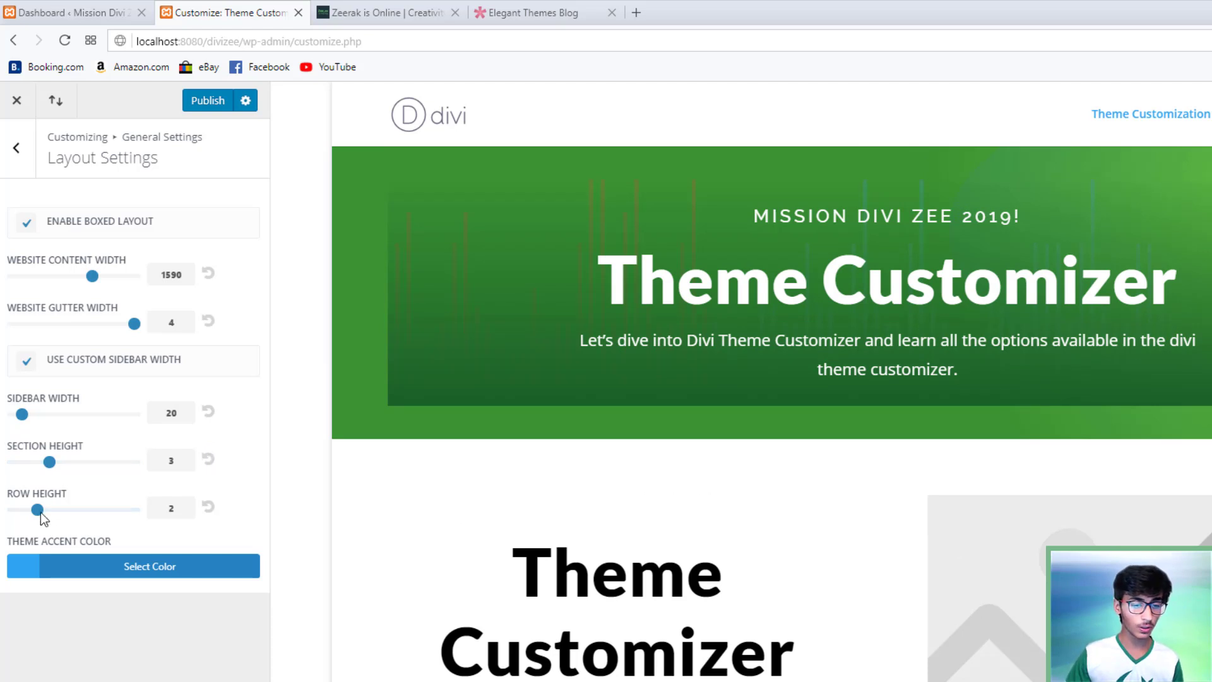
# Try a row height of 10 on the page preview, and reset the row height to its default
pyautogui.scroll(-2, 660, 430)
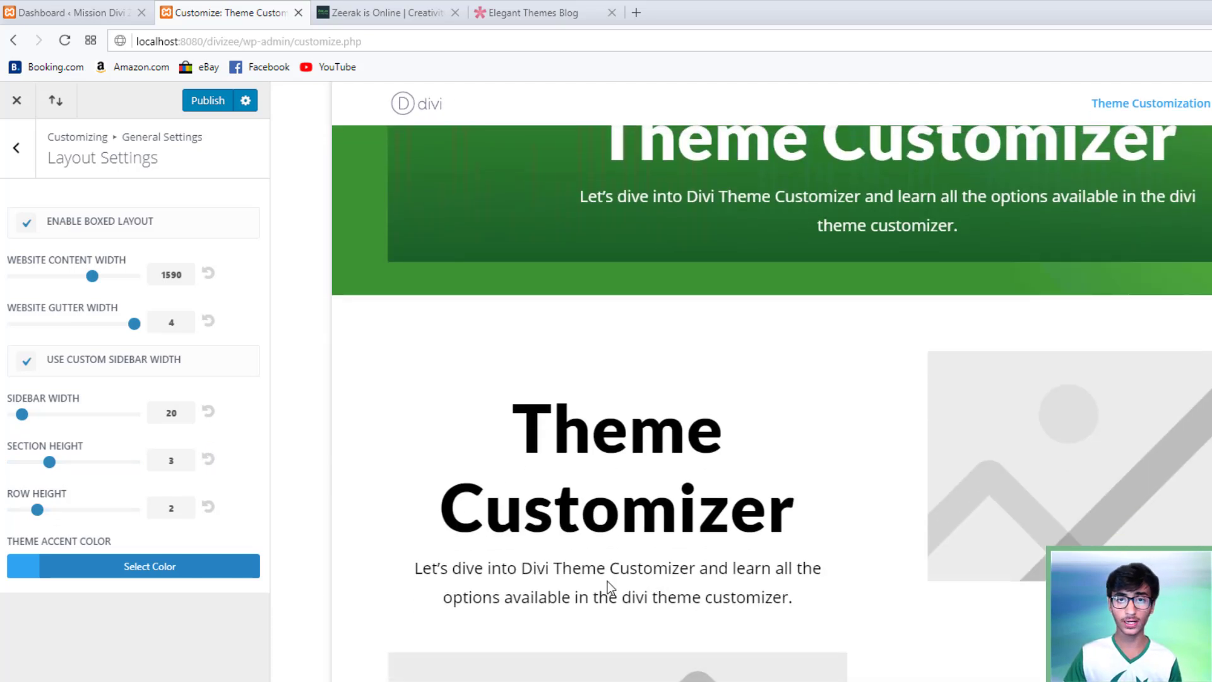
pyautogui.moveTo(37, 509); pyautogui.dragTo(143, 512)
pyautogui.scroll(-1, 734, 462)
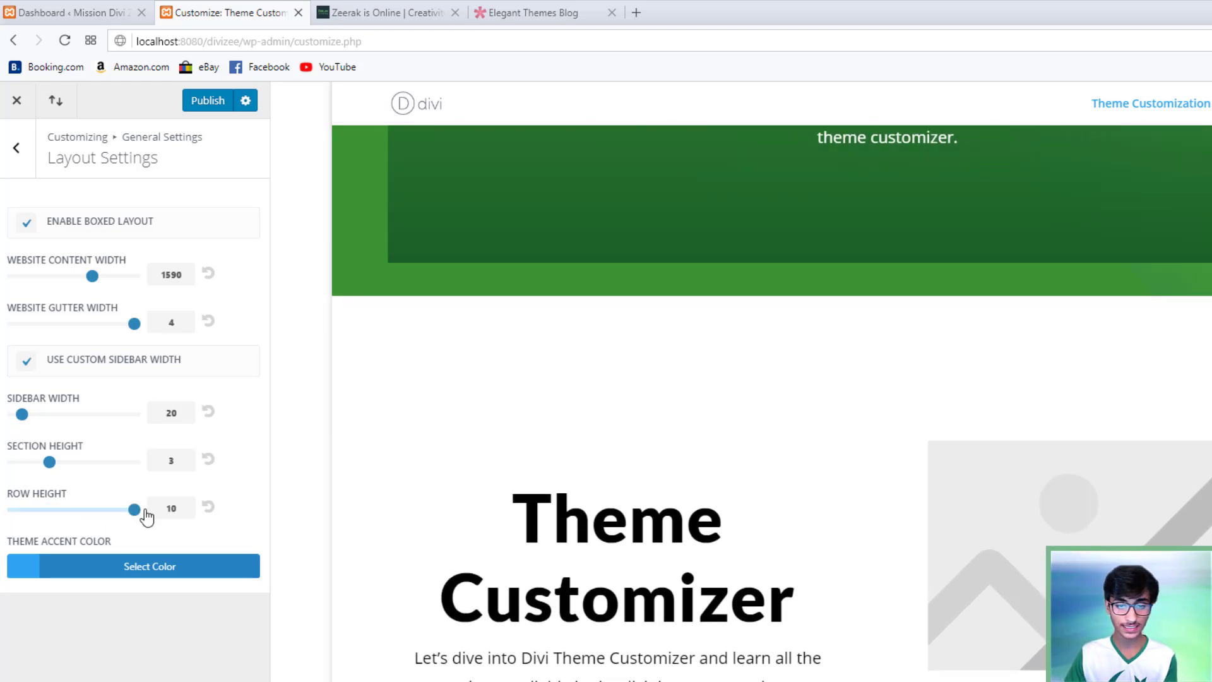
pyautogui.click(210, 509)
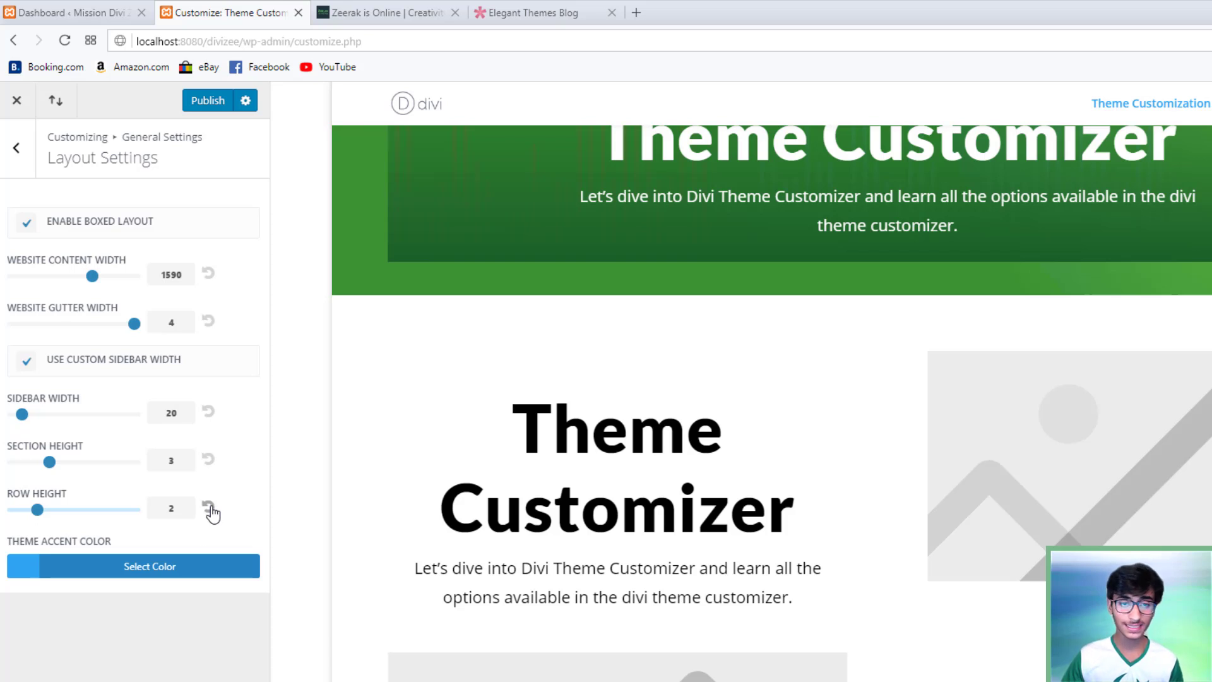
# Try a different theme accent color using the color picker in Layout Settings
pyautogui.click(23, 577)
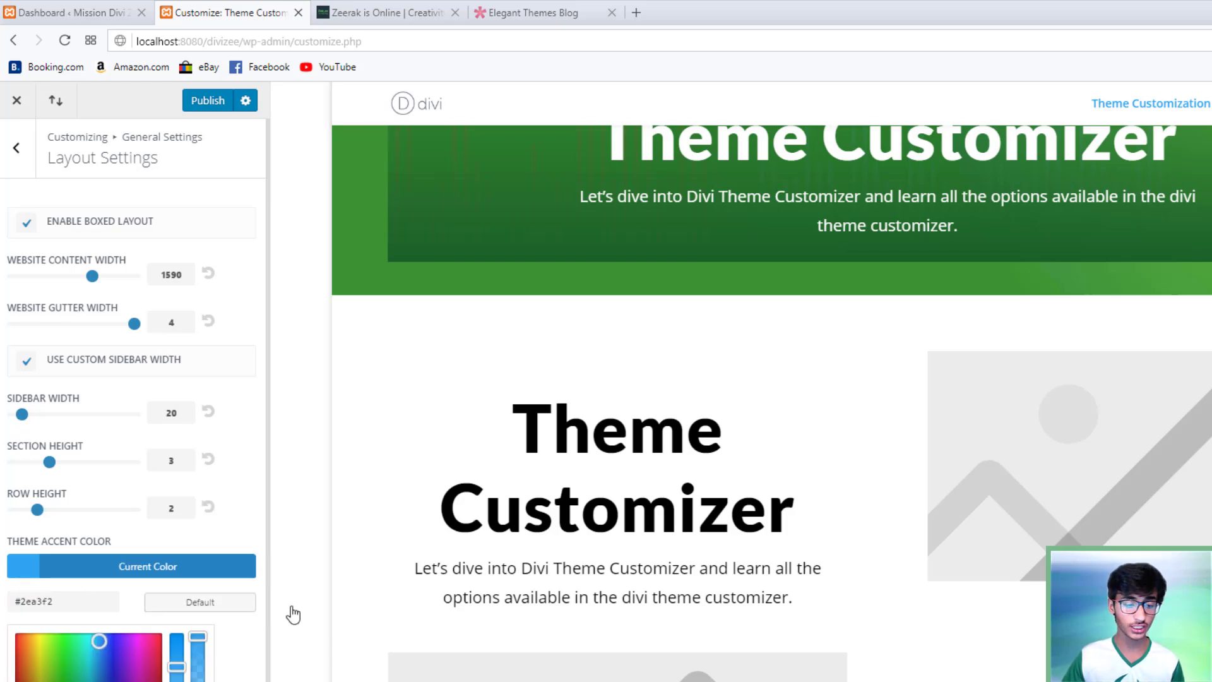
pyautogui.scroll(3, 627, 503)
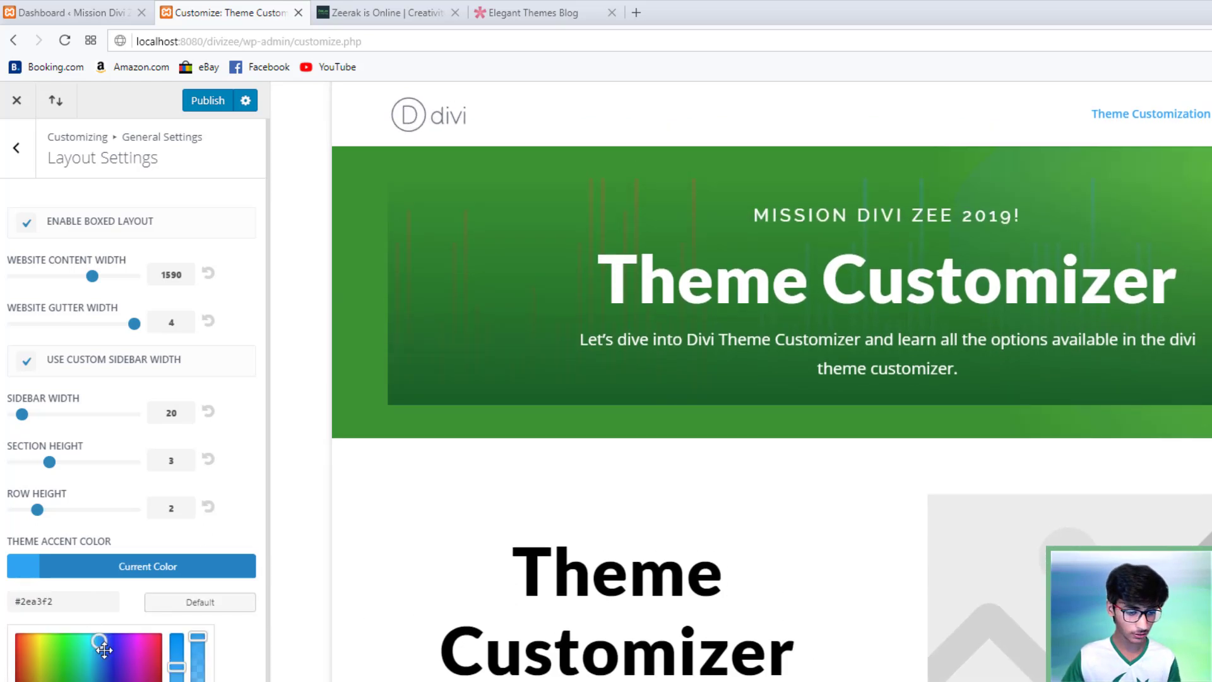
pyautogui.moveTo(79, 653); pyautogui.dragTo(66, 661)
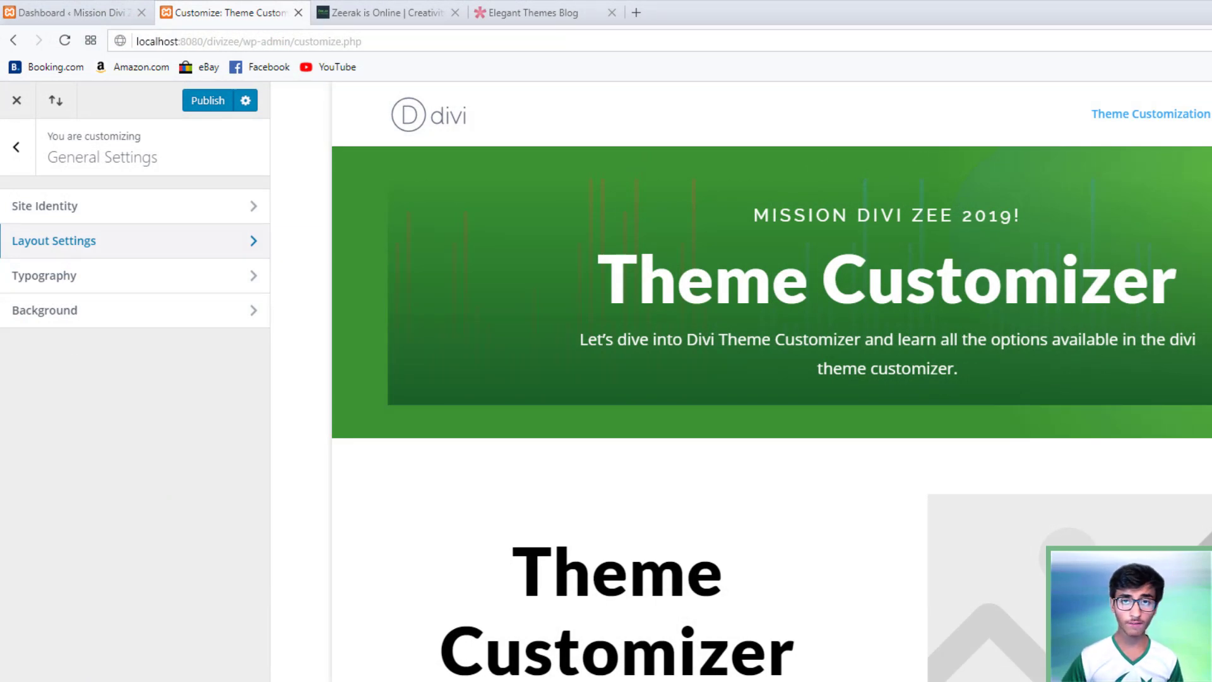
# Open the Typography settings and set the body text size to 17
pyautogui.click(230, 288)
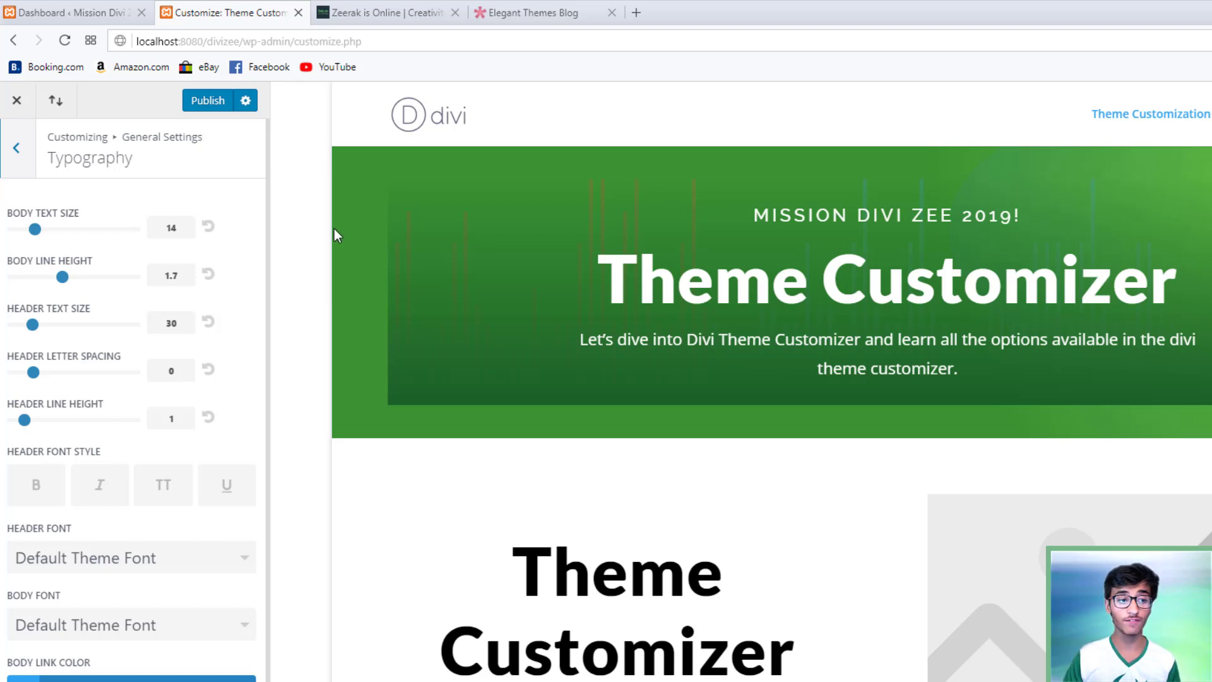
pyautogui.scroll(-1, 568, 303)
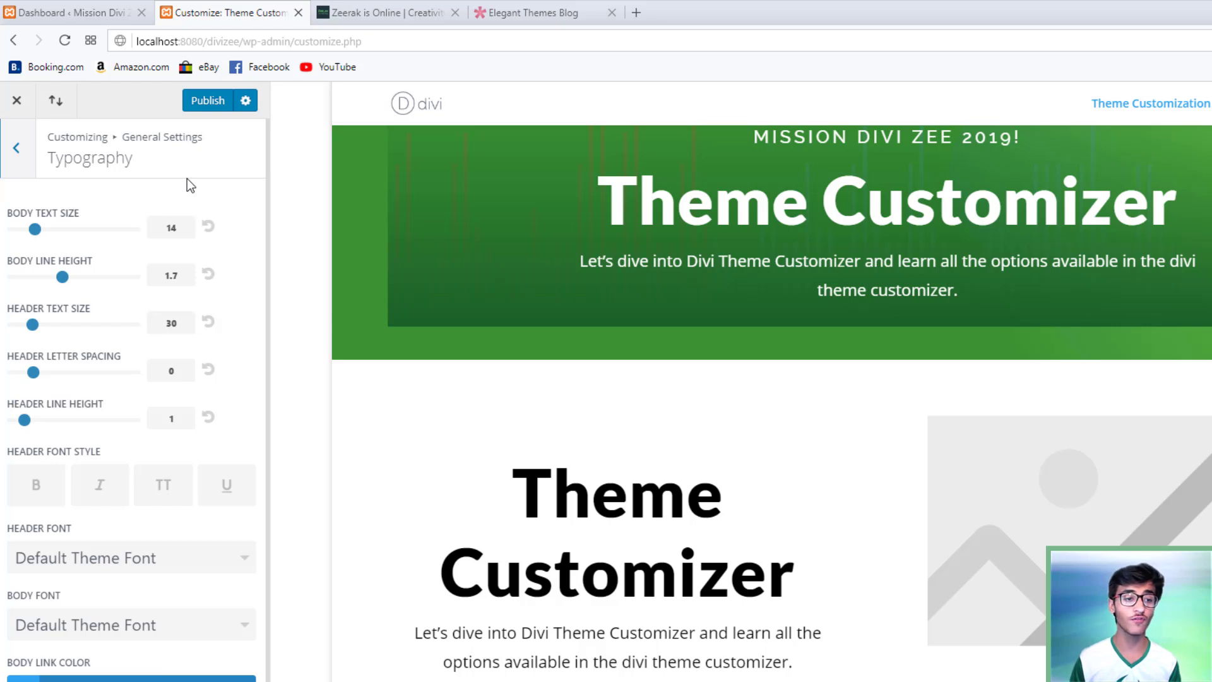
pyautogui.click(180, 228)
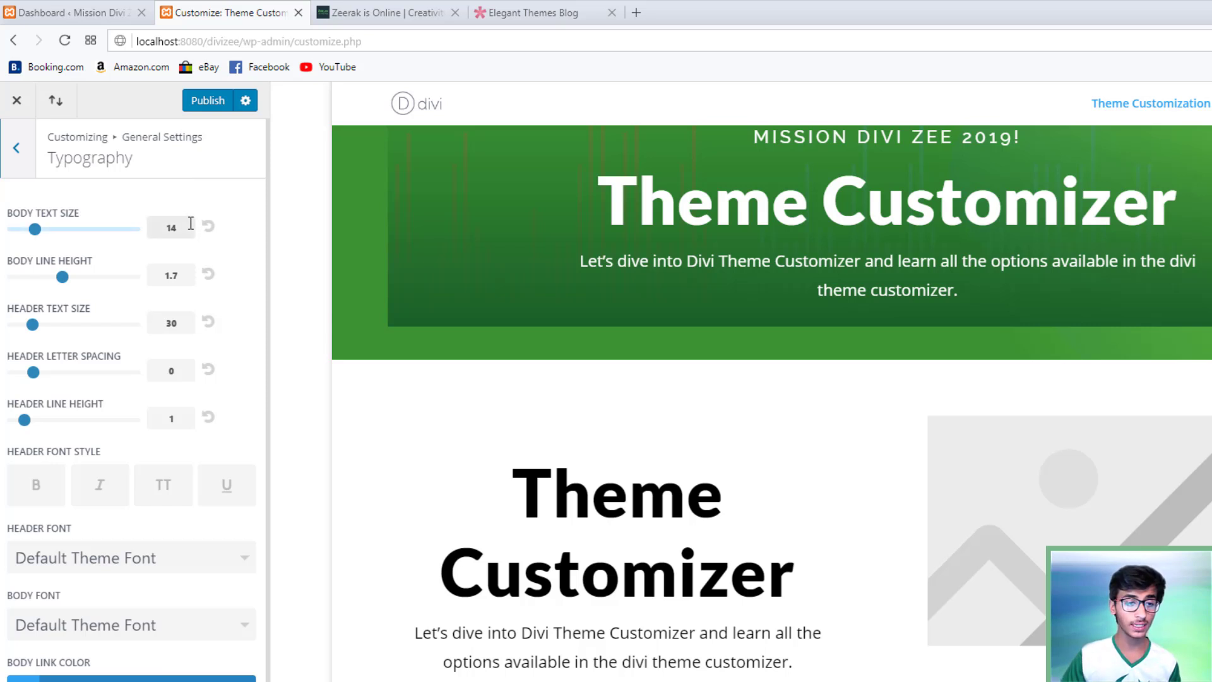
pyautogui.moveTo(35, 229); pyautogui.dragTo(55, 239)
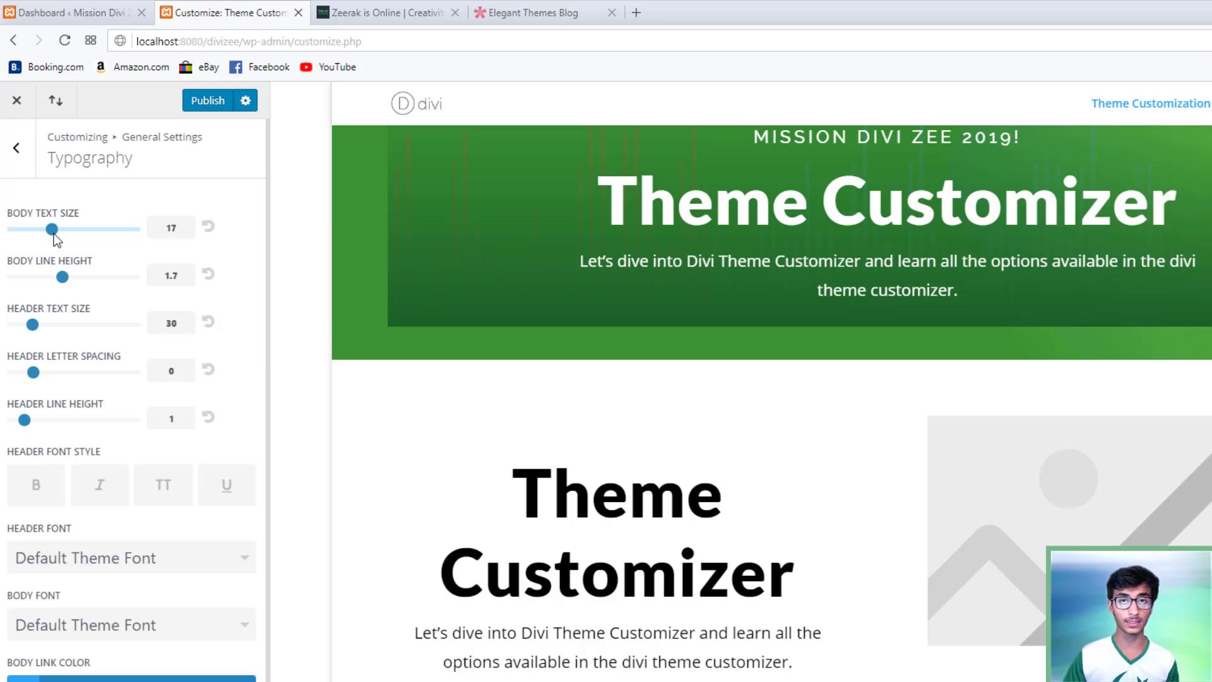
pyautogui.scroll(-2, 533, 530)
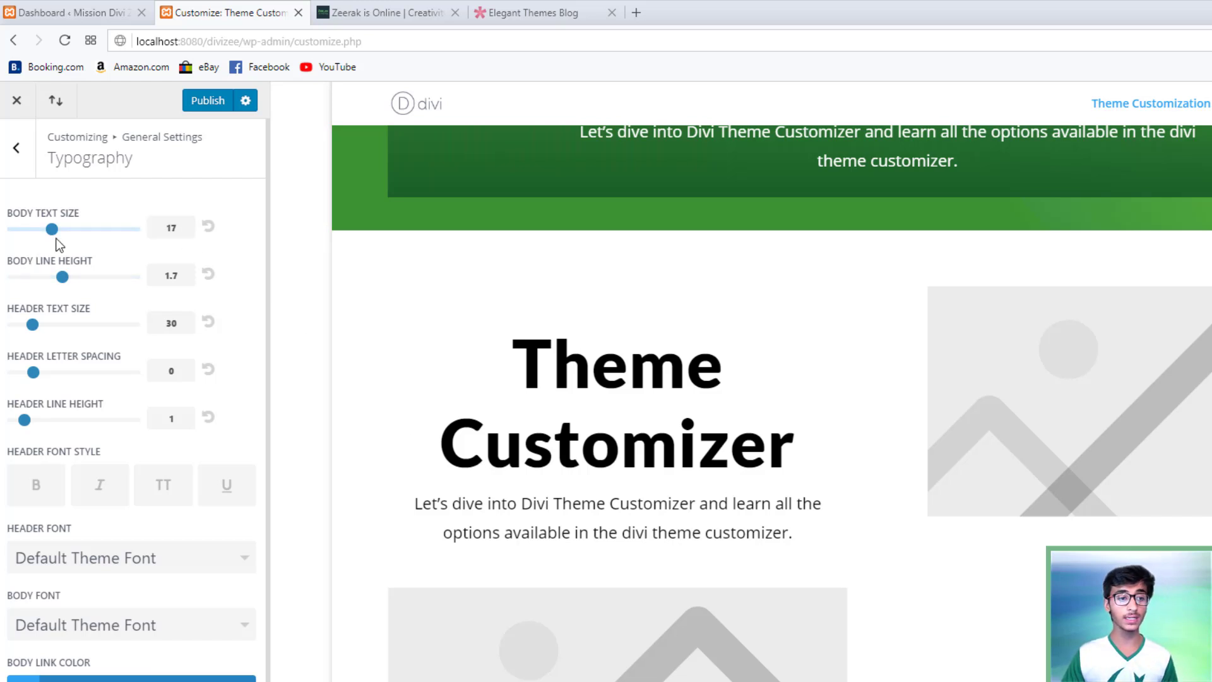
pyautogui.doubleClick(179, 227)
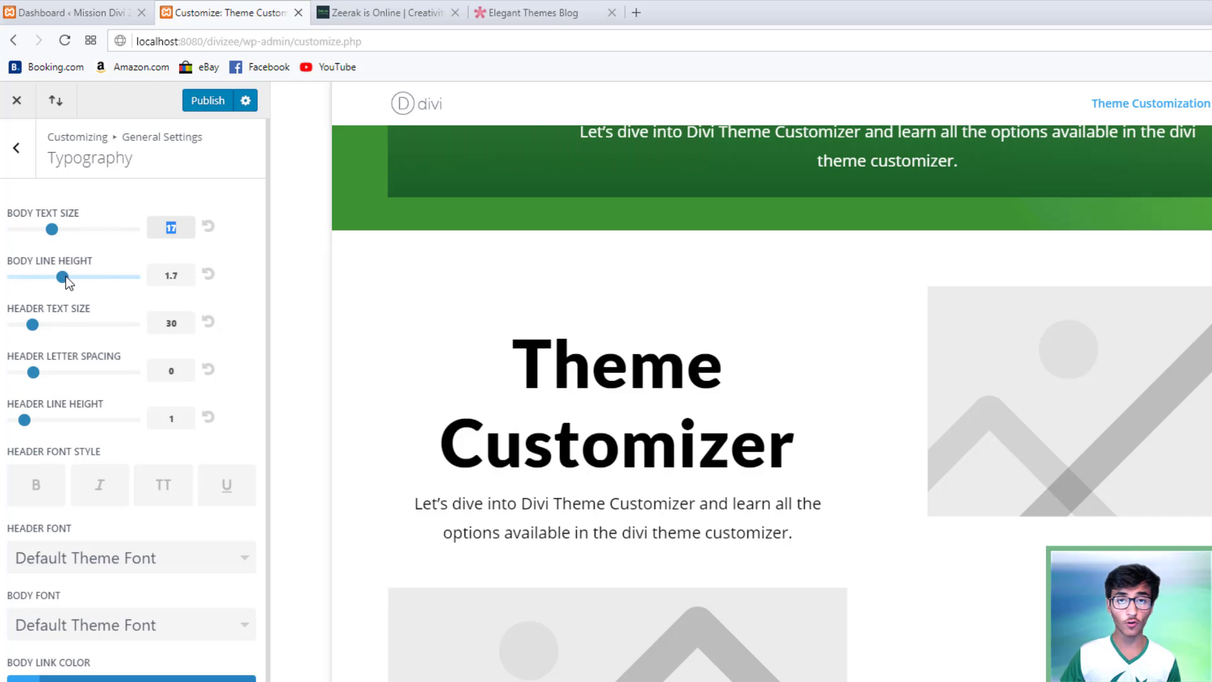
# Try a body line height of 1.9 and reset it to its default
pyautogui.moveTo(66, 277); pyautogui.dragTo(75, 278)
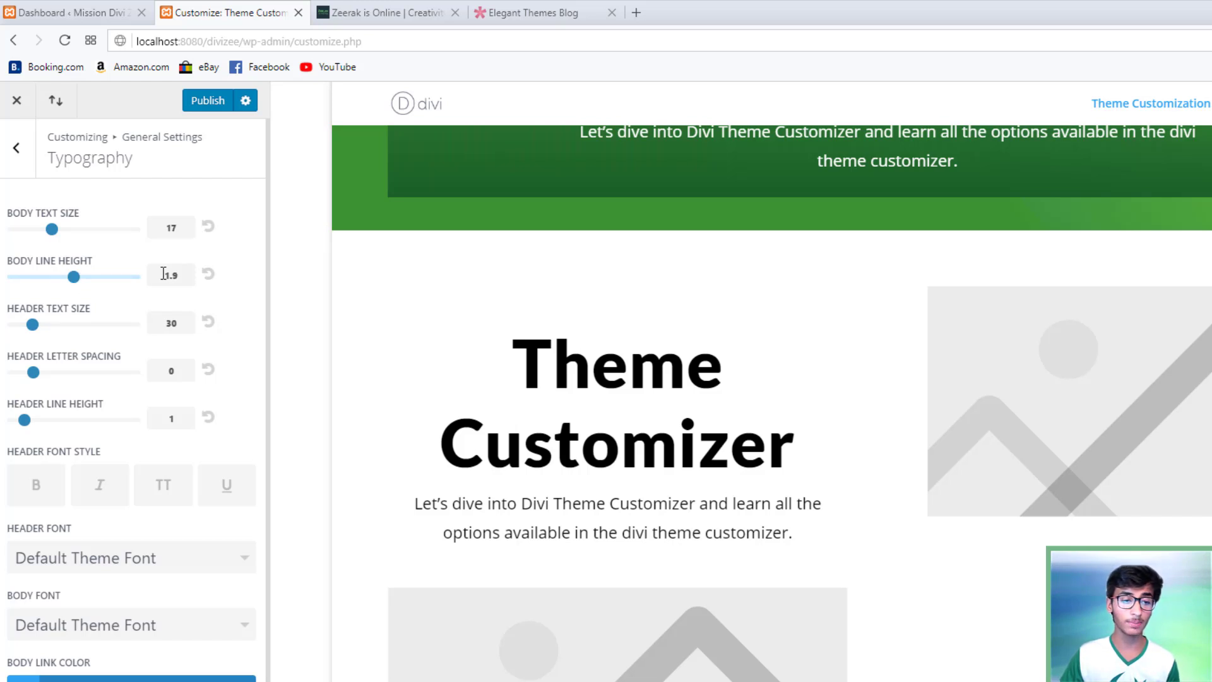
pyautogui.click(207, 281)
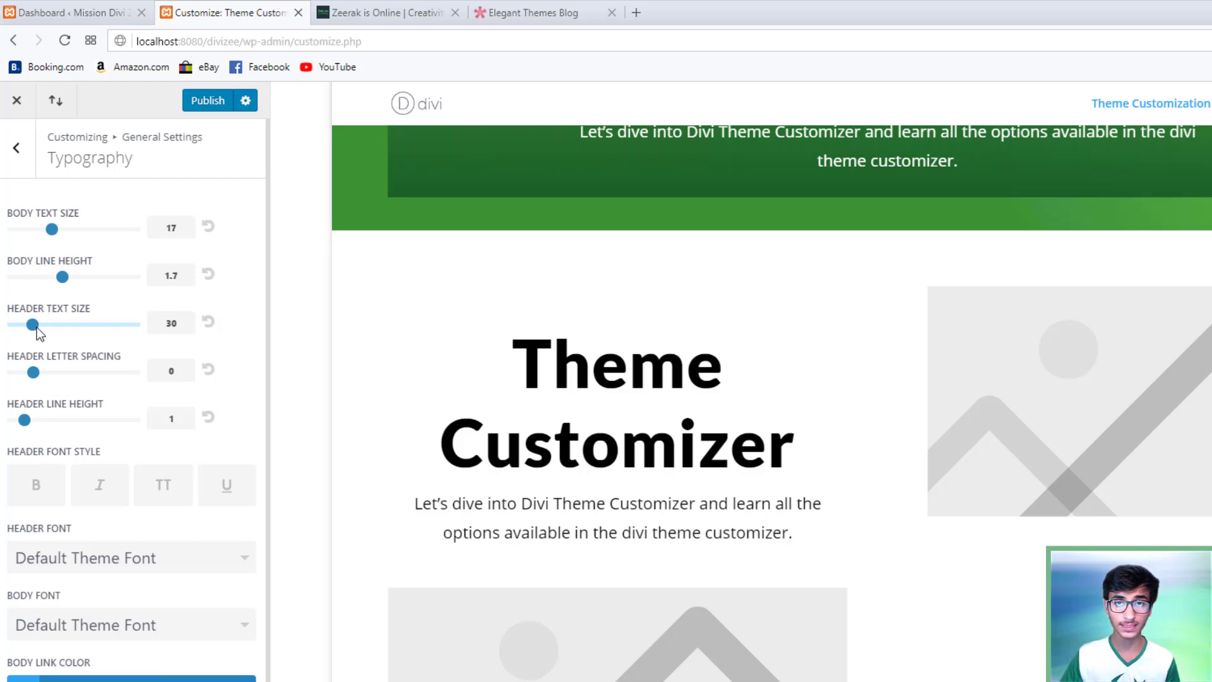
# Try a header letter spacing of 1 and a header line height of 1.3, resetting each to its default
pyautogui.scroll(-1, 171, 315)
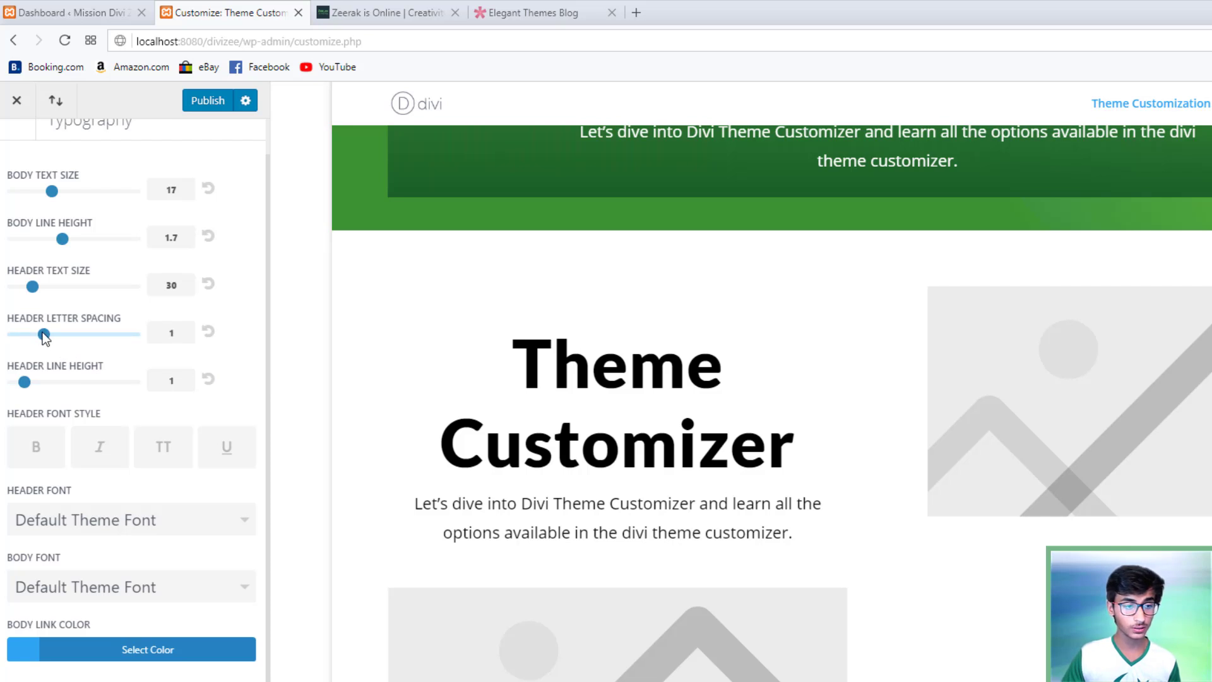
pyautogui.moveTo(42, 331); pyautogui.dragTo(52, 329)
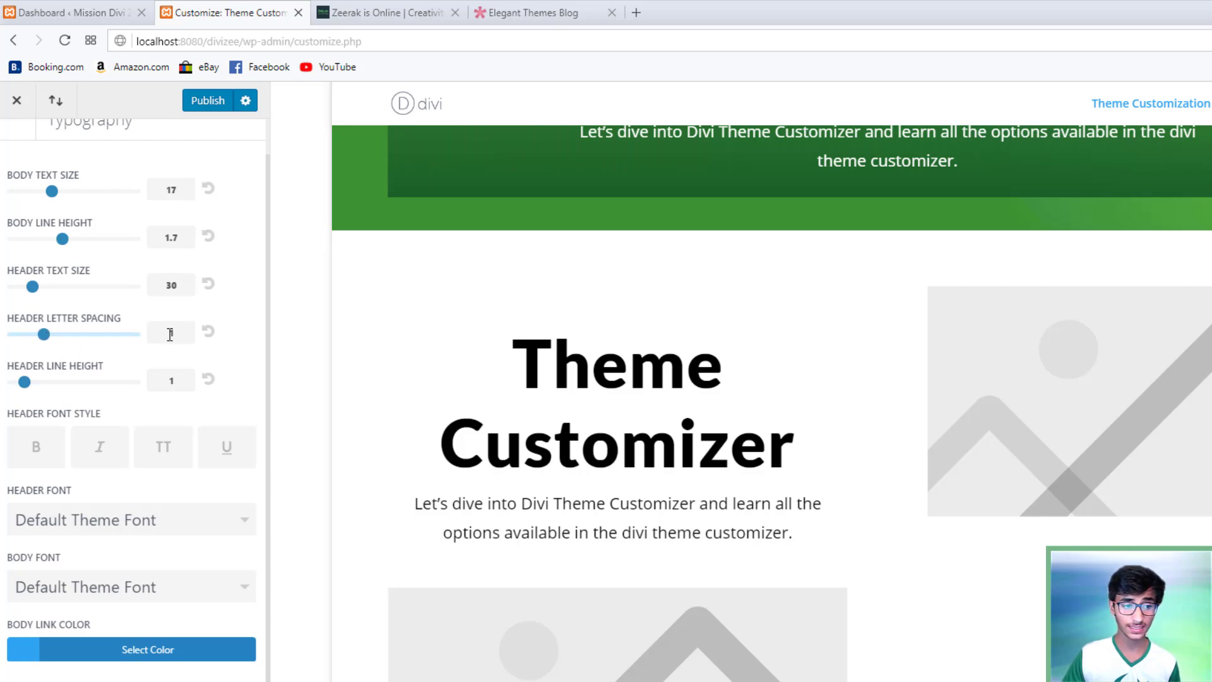
pyautogui.click(210, 333)
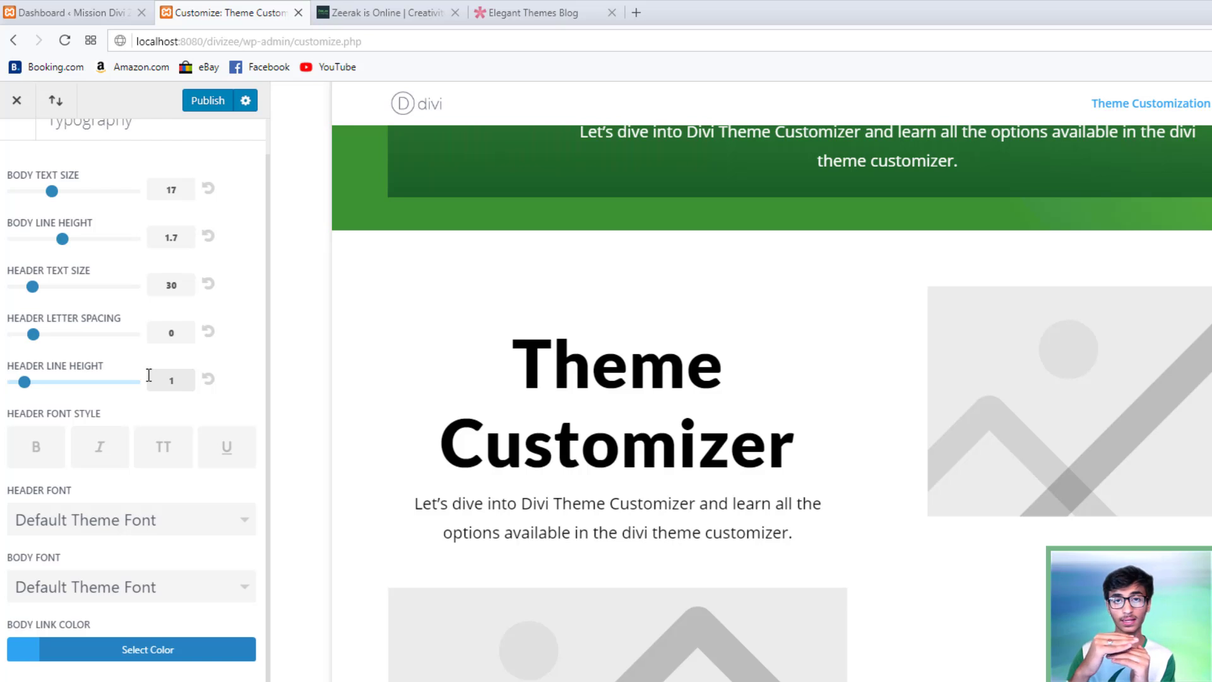
pyautogui.moveTo(24, 382); pyautogui.dragTo(40, 381)
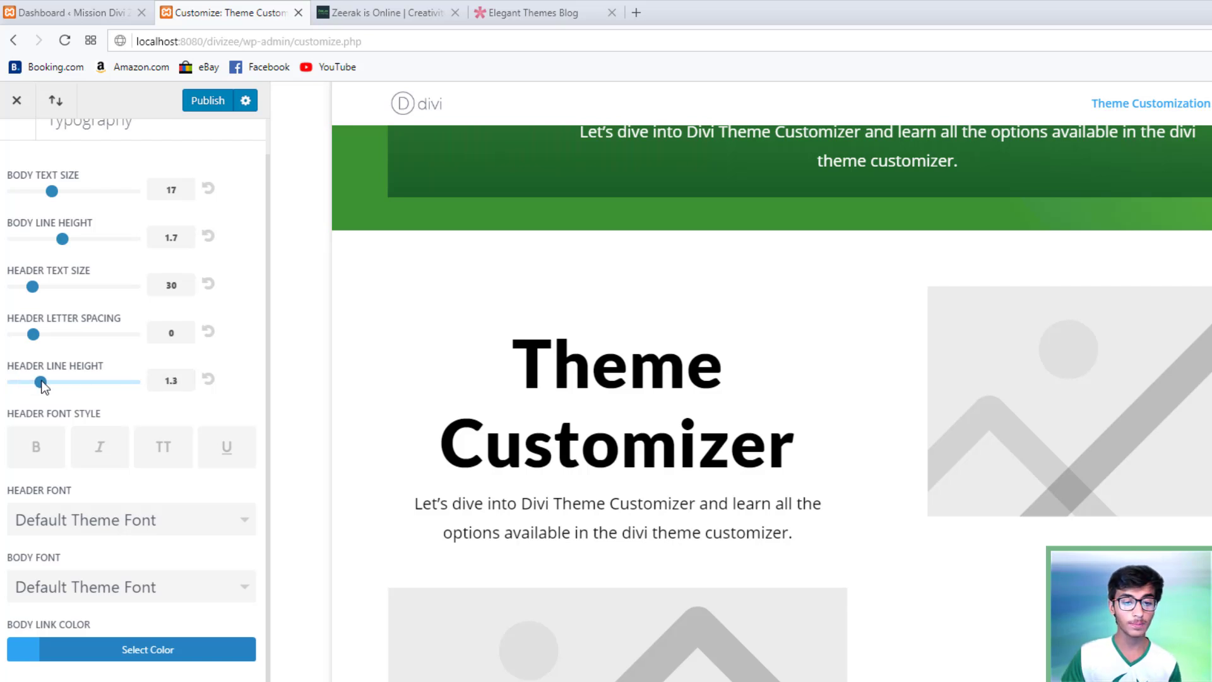
pyautogui.click(212, 381)
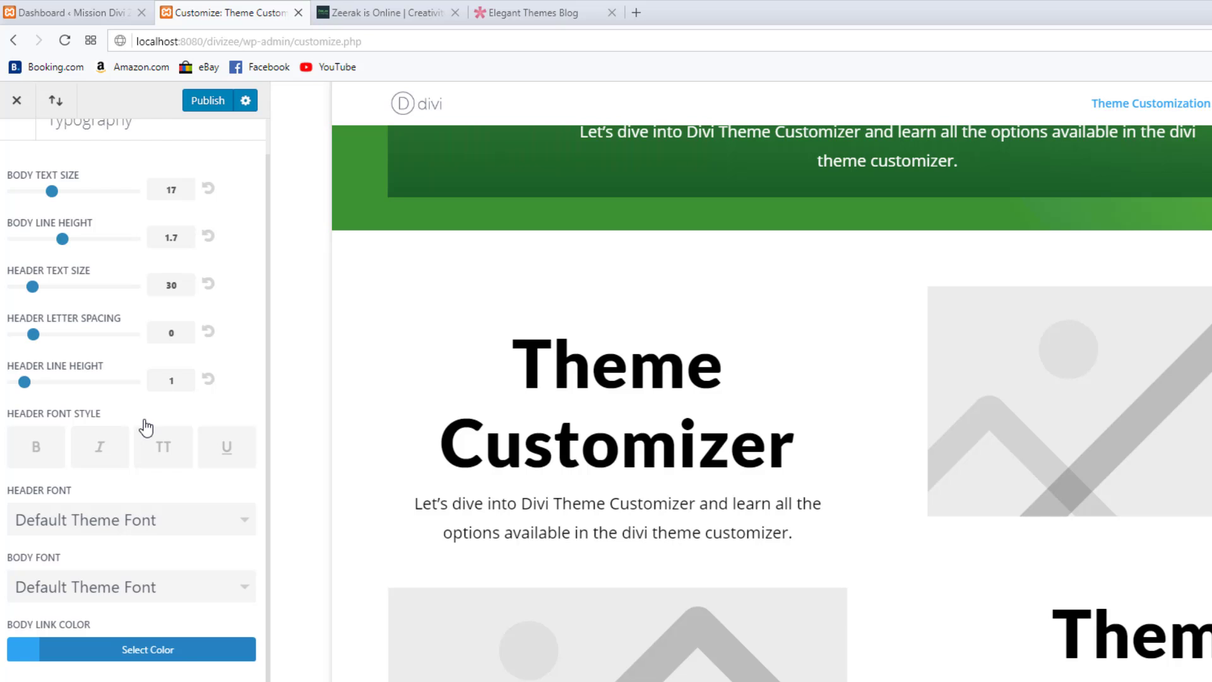
# Try the bold header font style and switch it off again
pyautogui.click(43, 446)
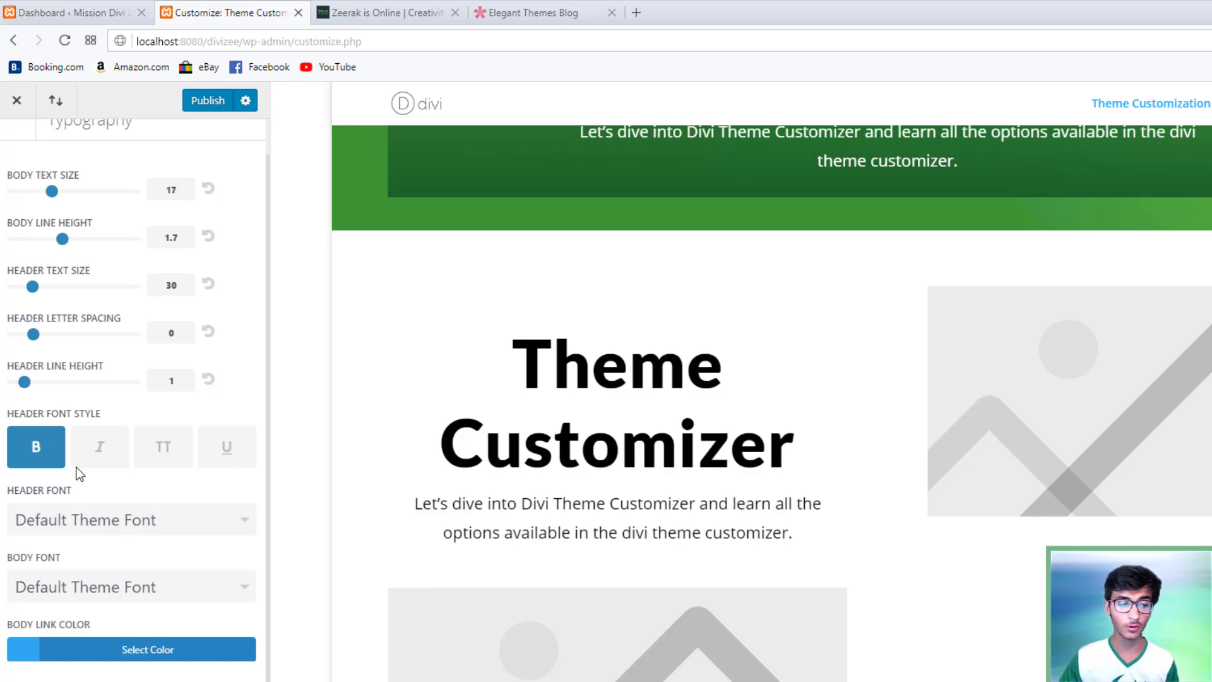
pyautogui.click(48, 461)
pyautogui.click(49, 465)
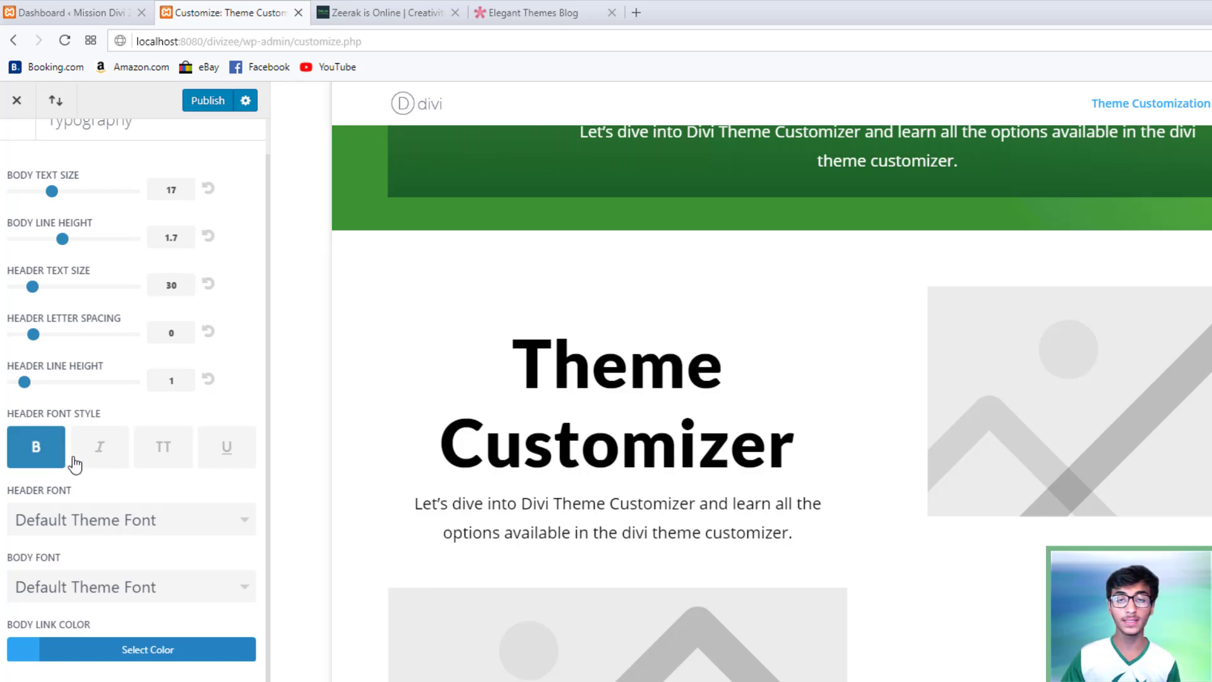
pyautogui.click(39, 460)
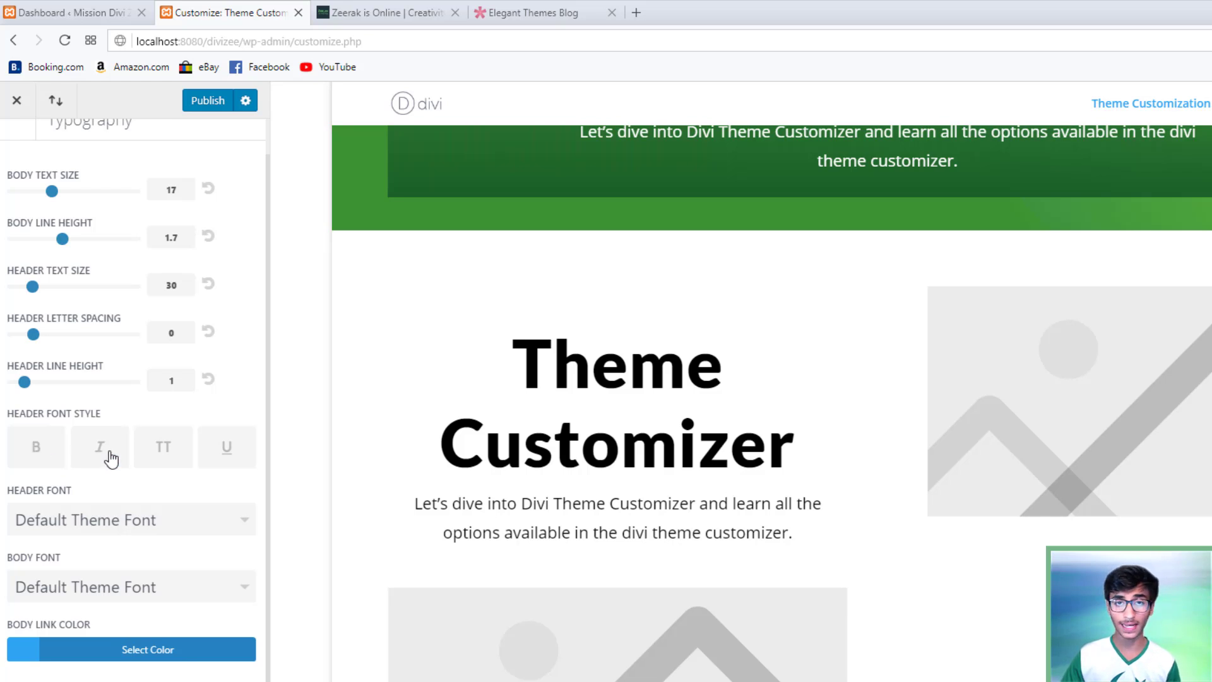
# Apply the italic header font style, try combining it with bold, and remove the bold
pyautogui.doubleClick(111, 459)
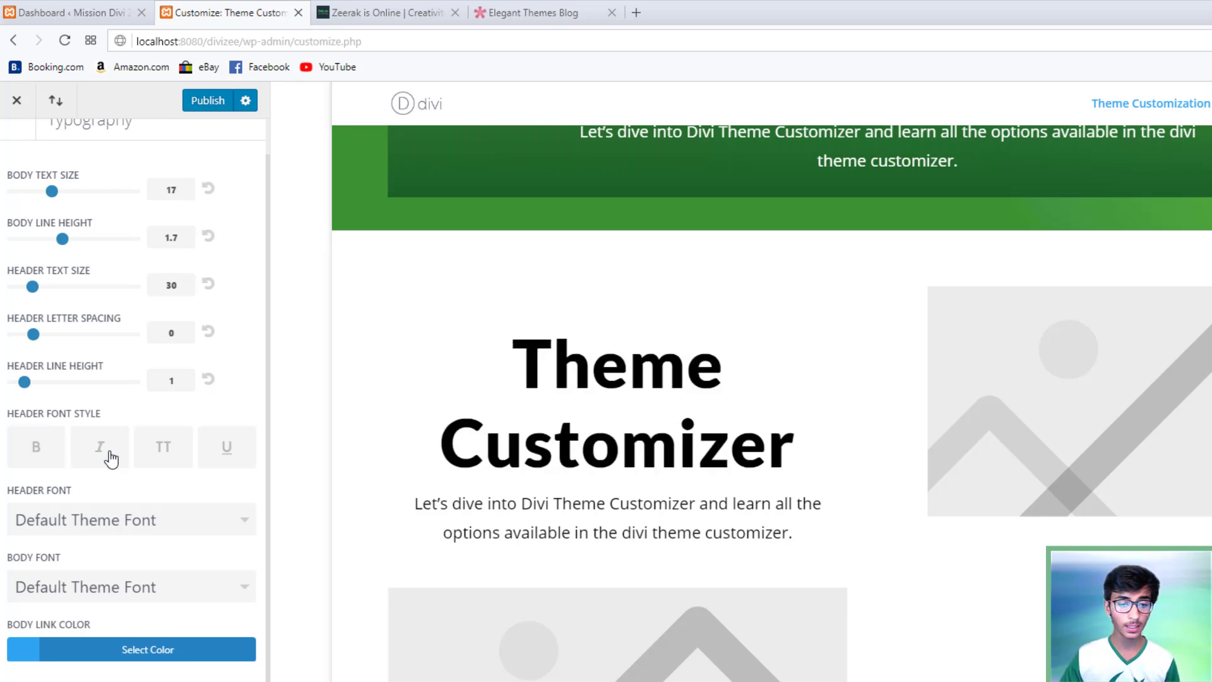
pyautogui.click(111, 460)
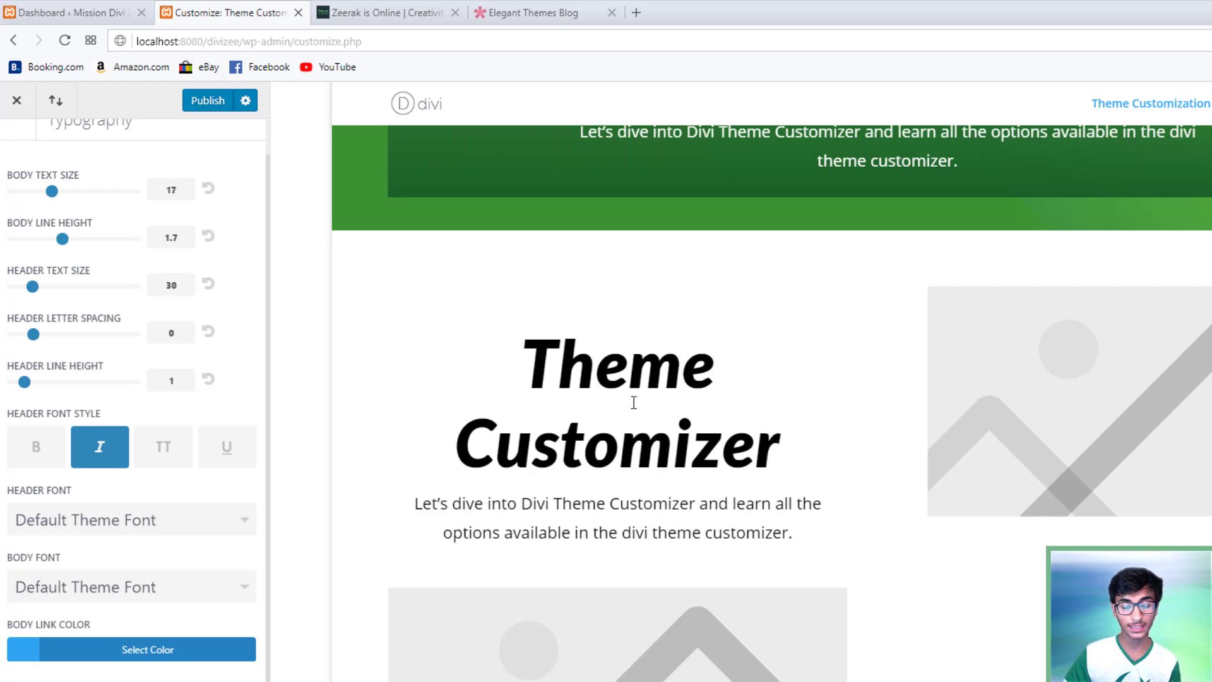
pyautogui.click(33, 467)
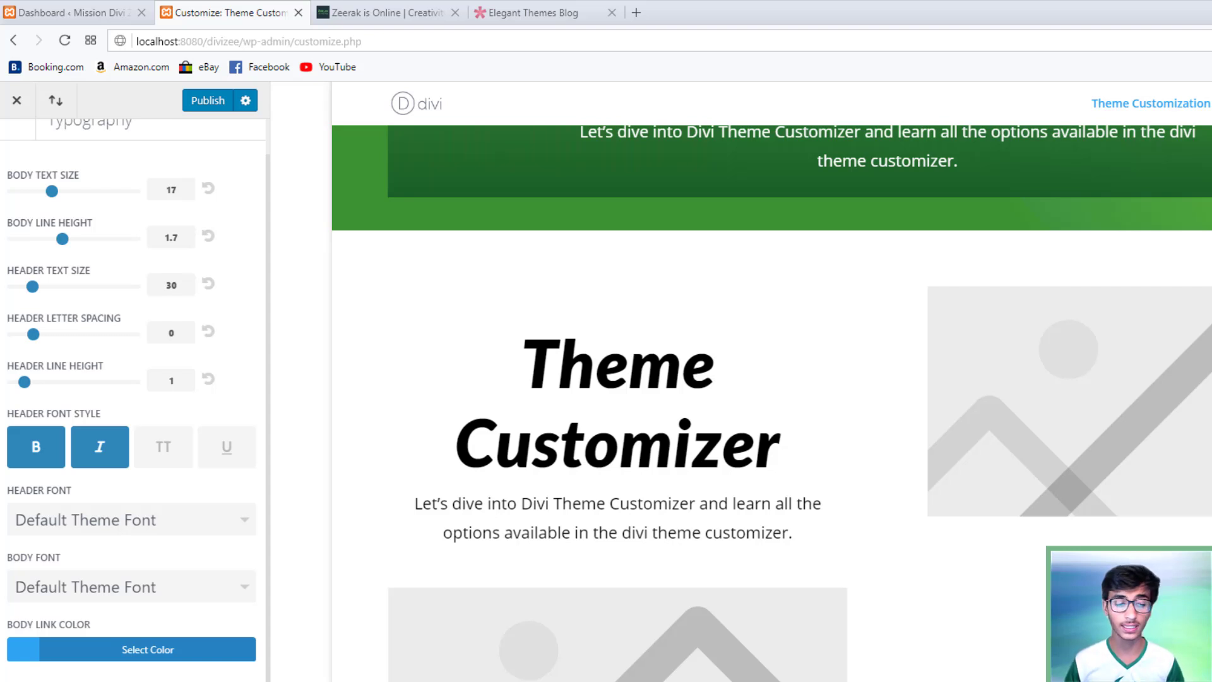
pyautogui.click(56, 451)
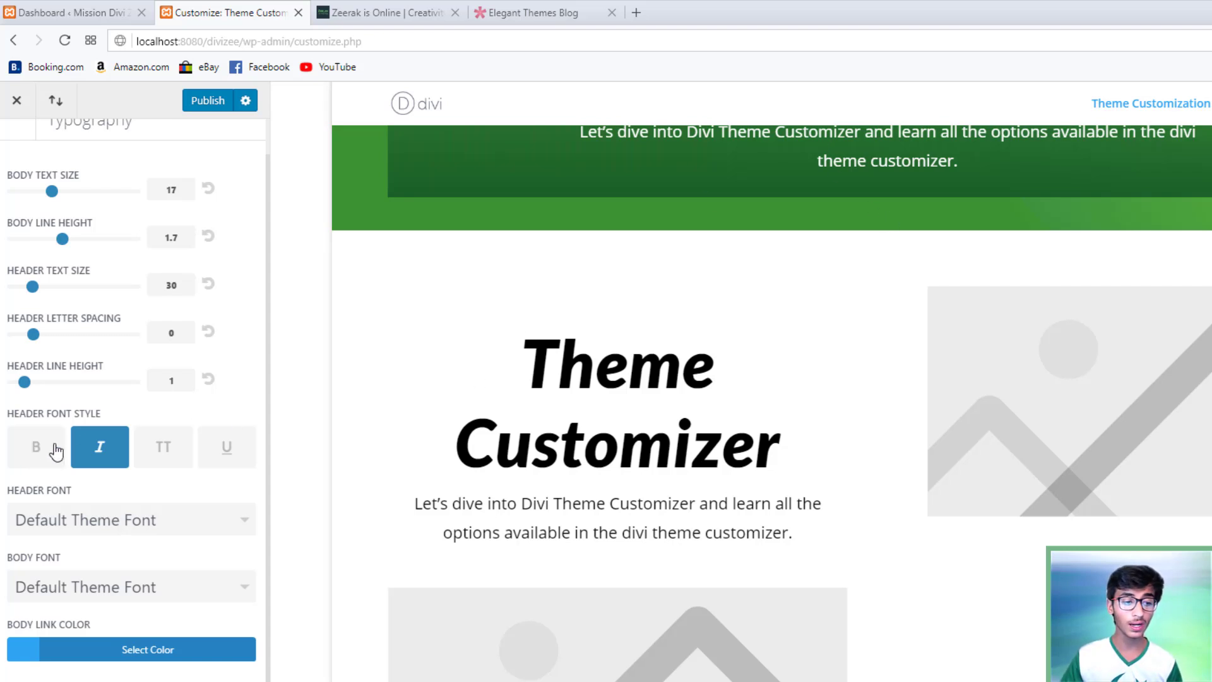
# Apply the uppercase header font style, try underline across the page preview, and remove the underline
pyautogui.click(168, 449)
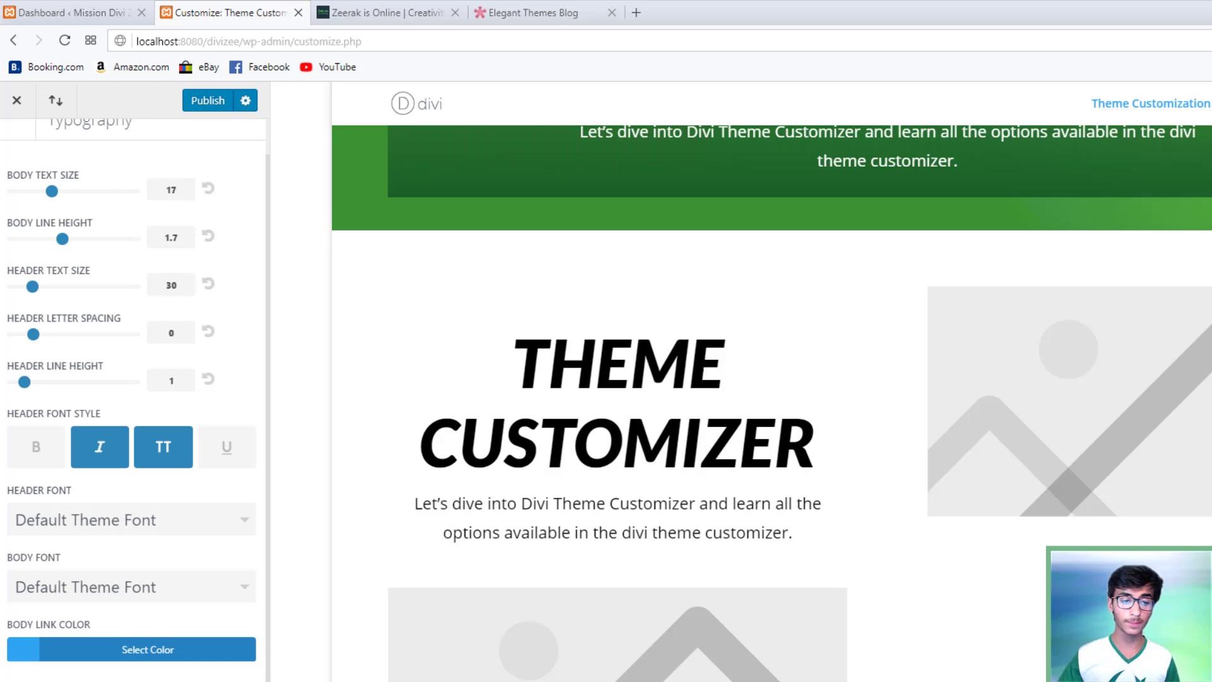
pyautogui.click(230, 463)
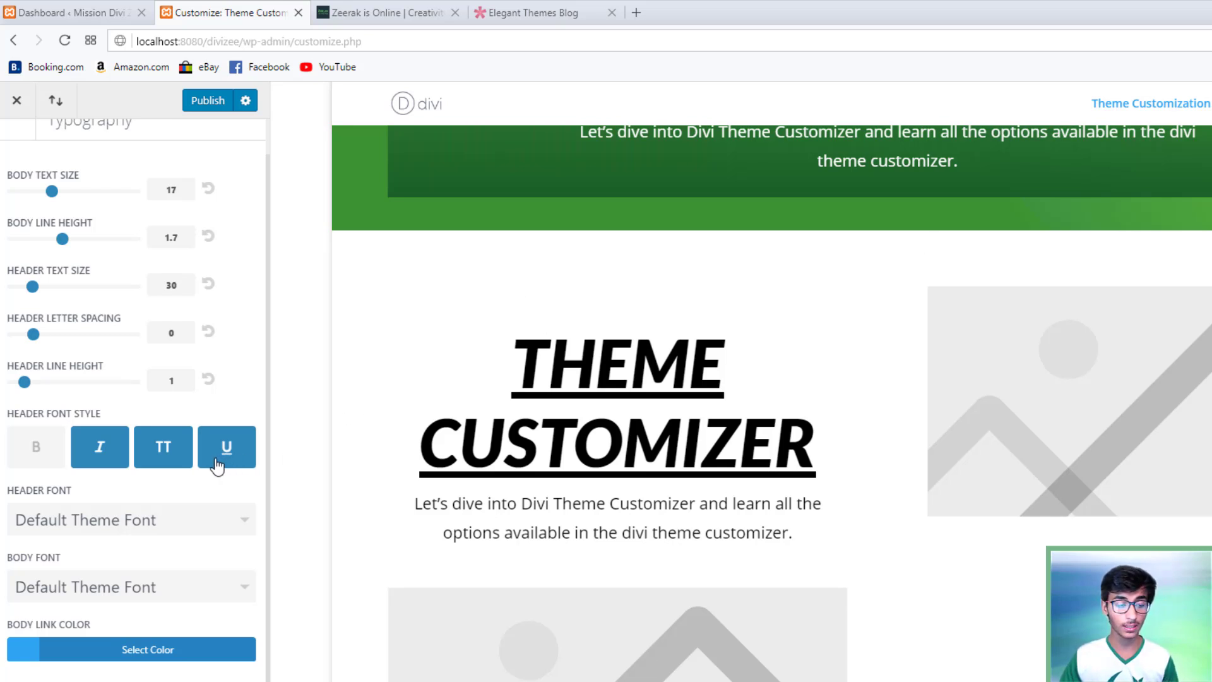
pyautogui.scroll(-5, 575, 445)
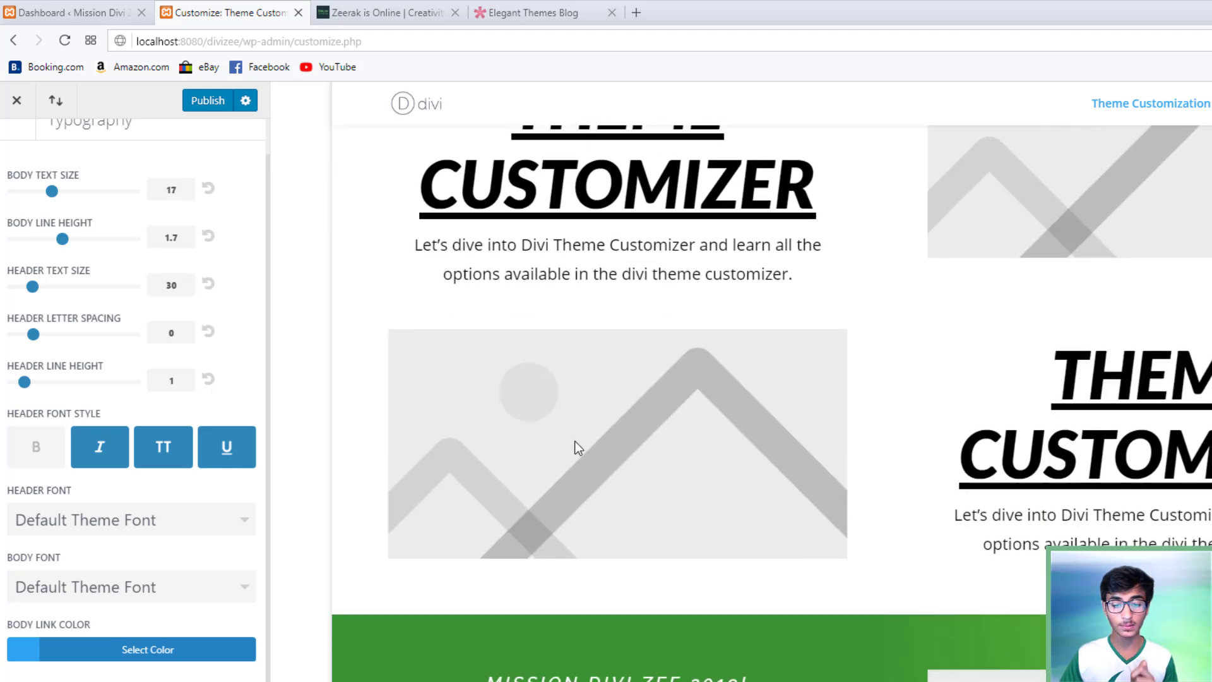
pyautogui.scroll(-3, 574, 445)
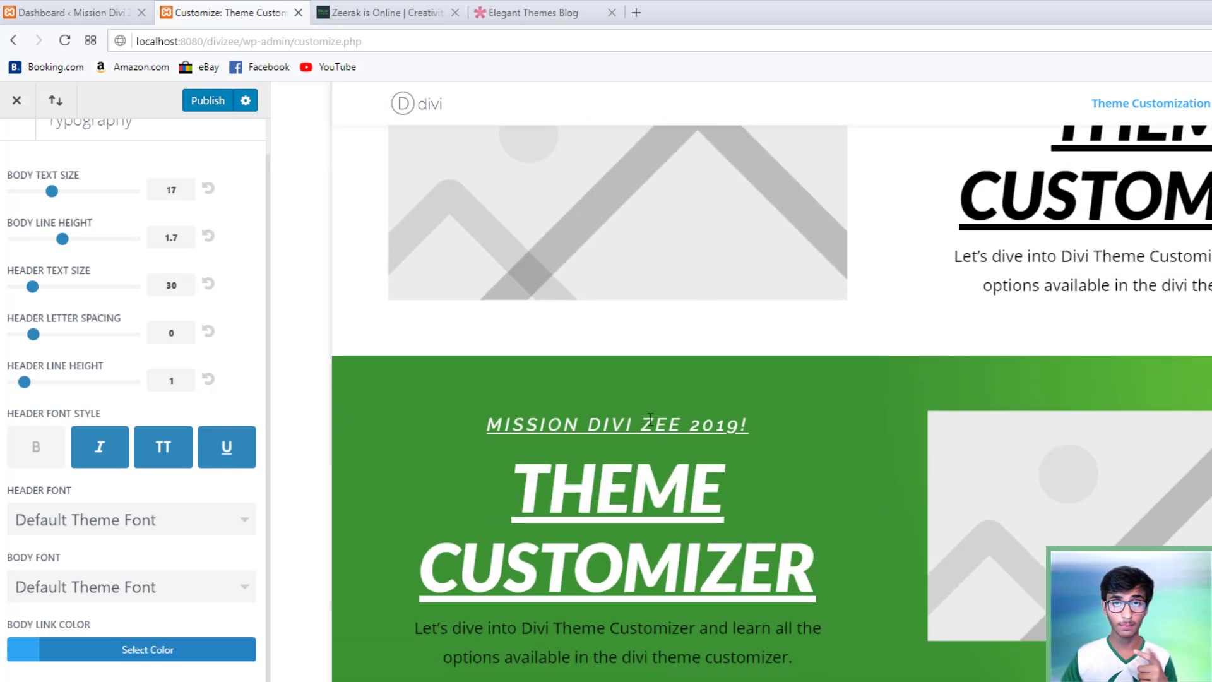
pyautogui.scroll(-5, 758, 419)
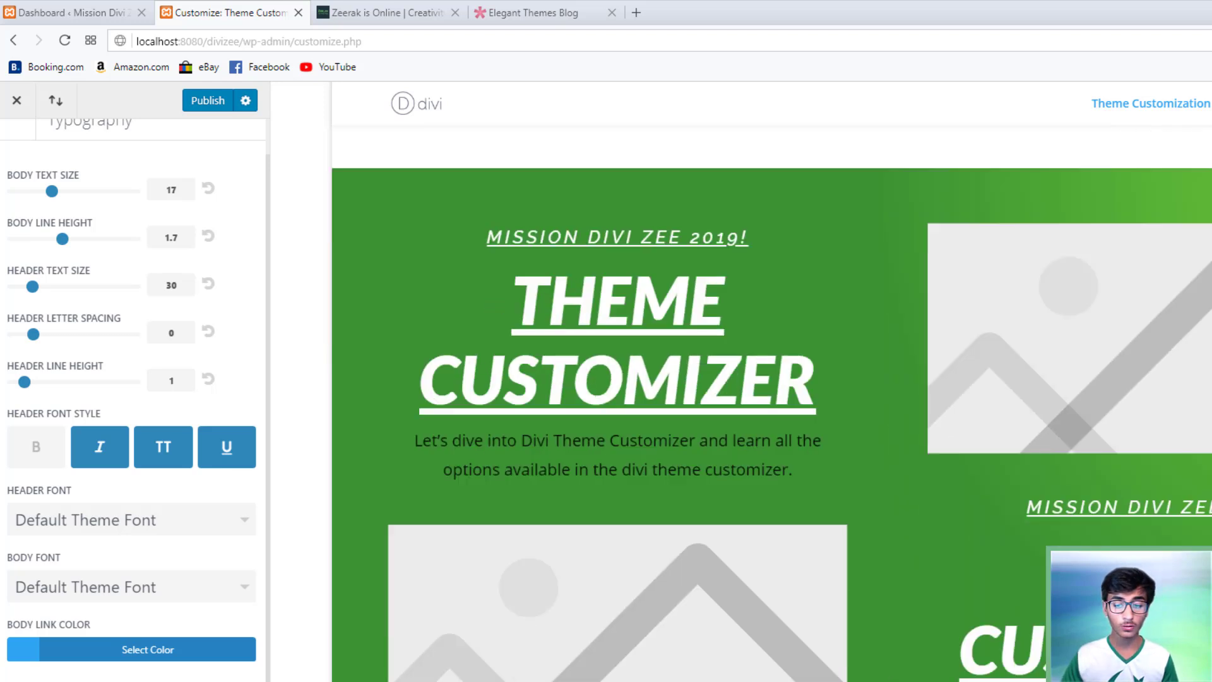
pyautogui.scroll(9, 899, 410)
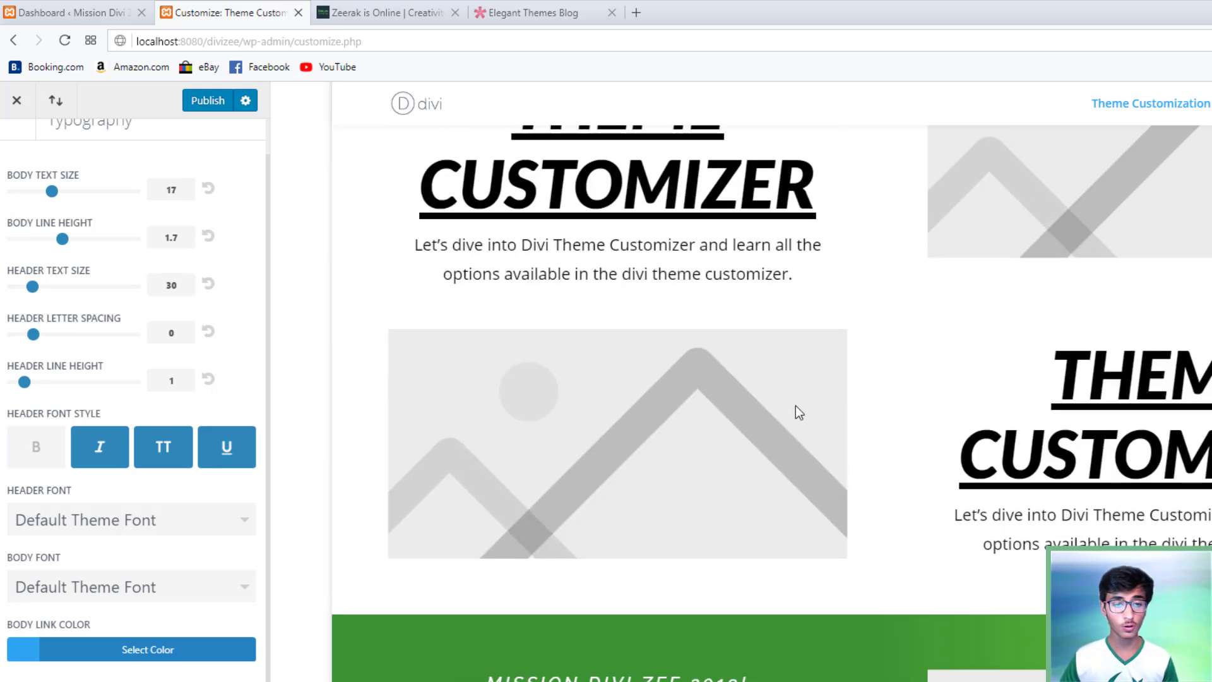
pyautogui.click(226, 446)
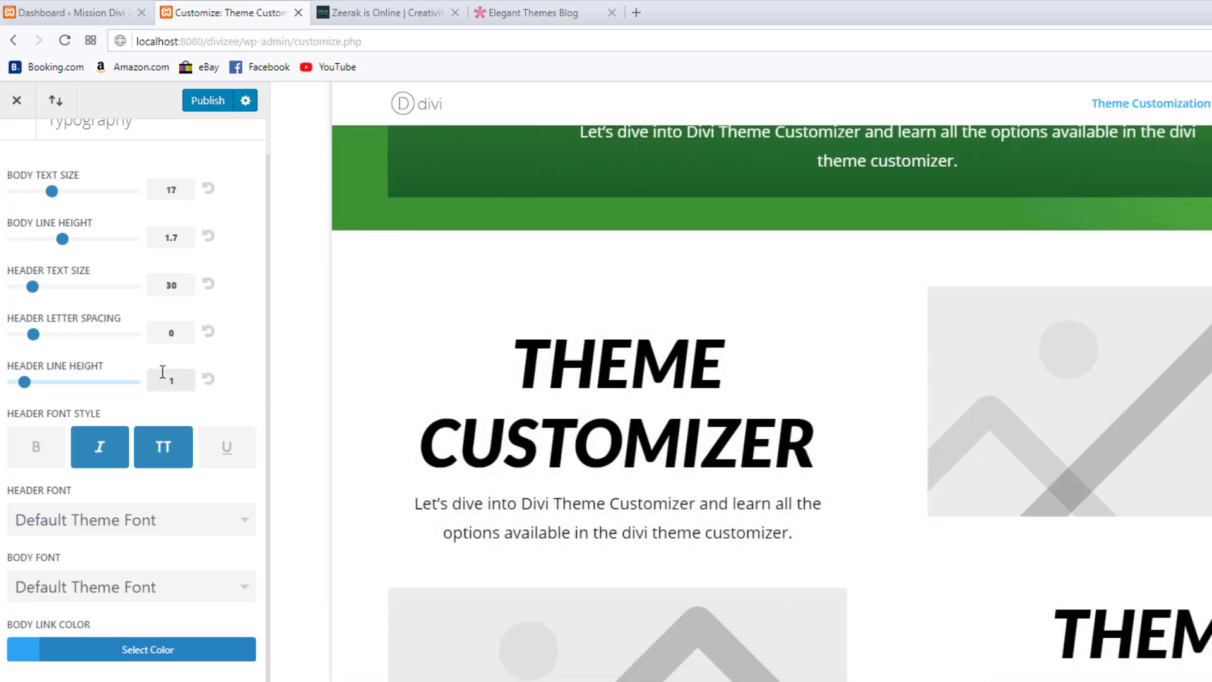
# Set the header font to Allan
pyautogui.click(121, 522)
pyautogui.scroll(-5, 114, 589)
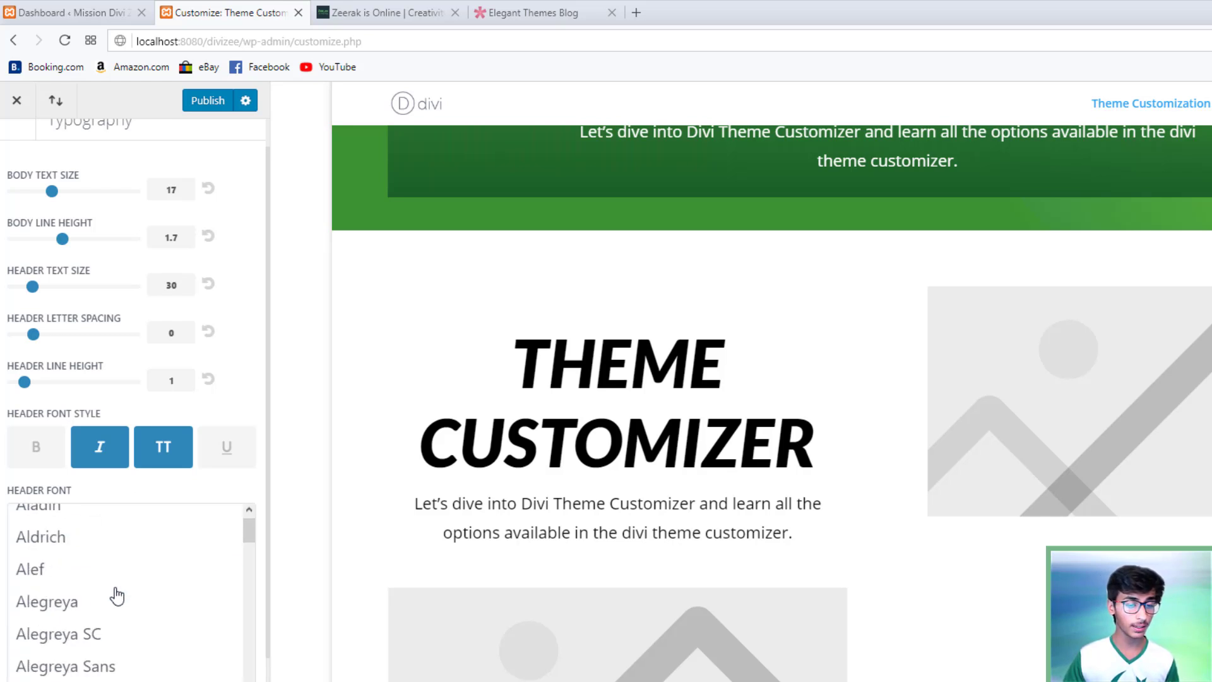
pyautogui.scroll(-4, 115, 596)
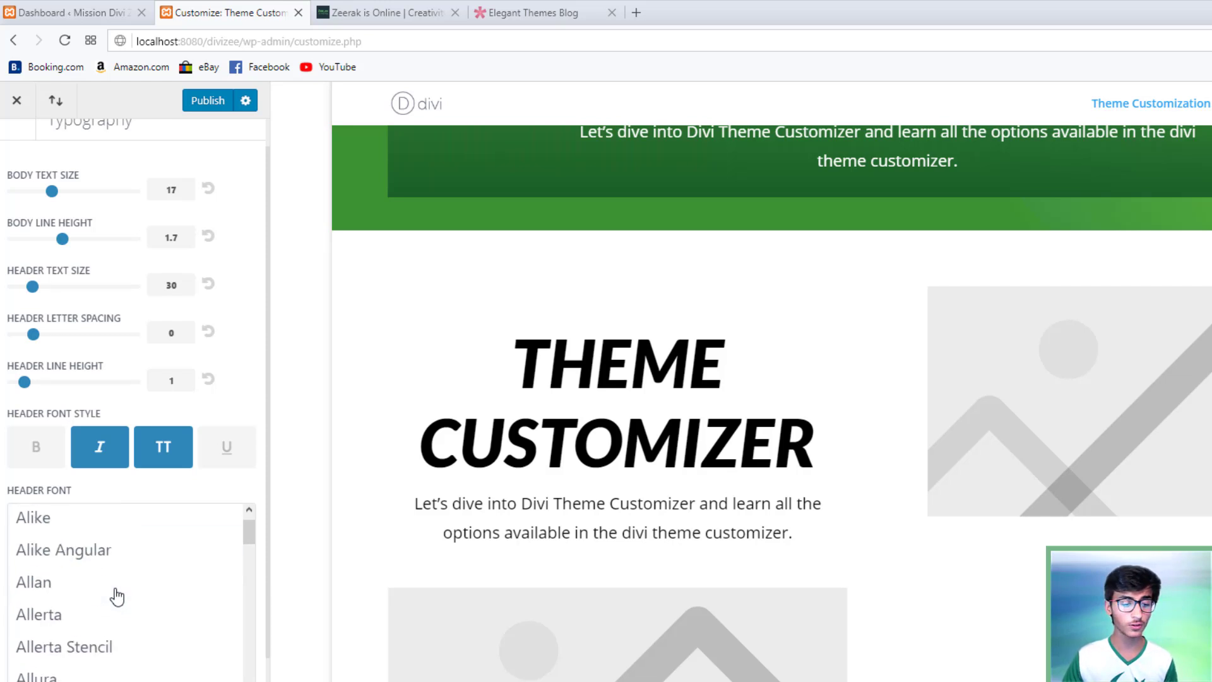
pyautogui.click(55, 572)
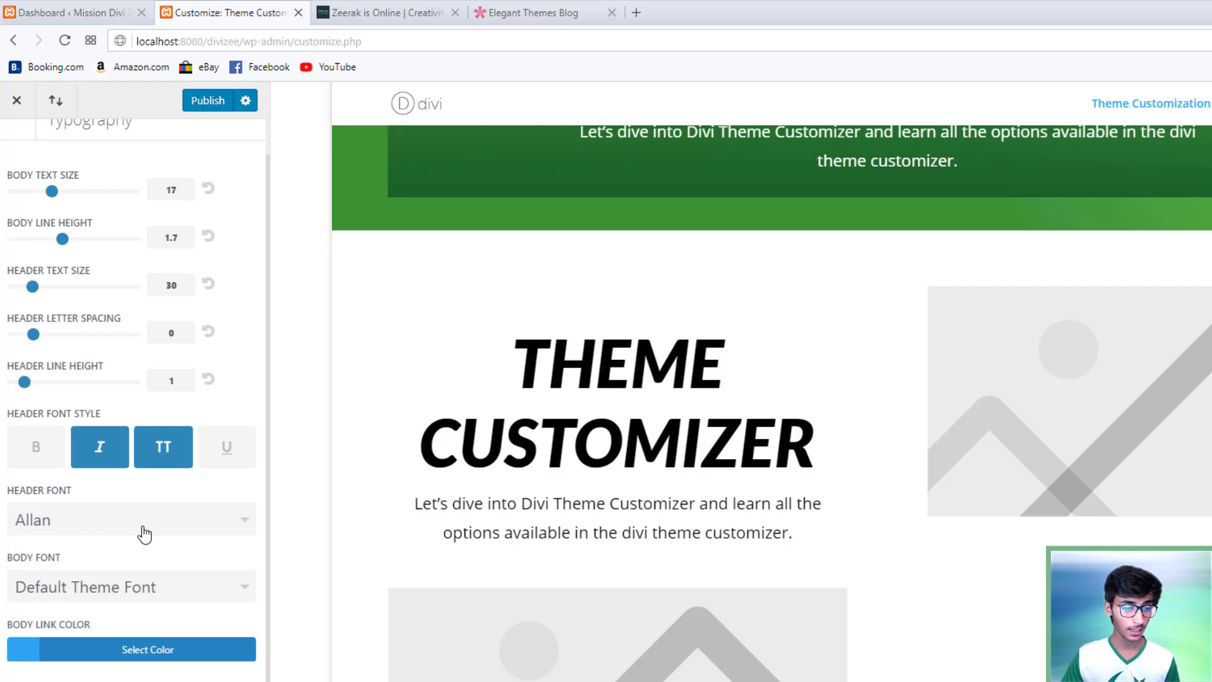
# Try Alef as the body font, and change the body font to Bad Script
pyautogui.click(156, 595)
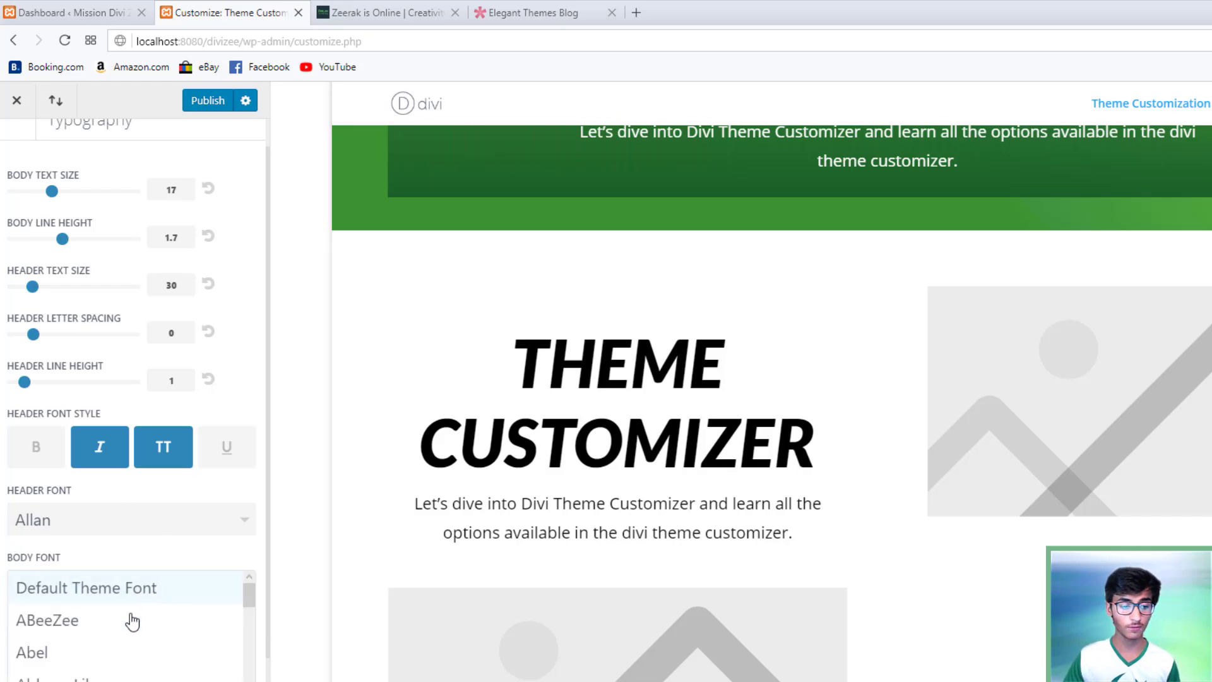
pyautogui.scroll(-5, 89, 644)
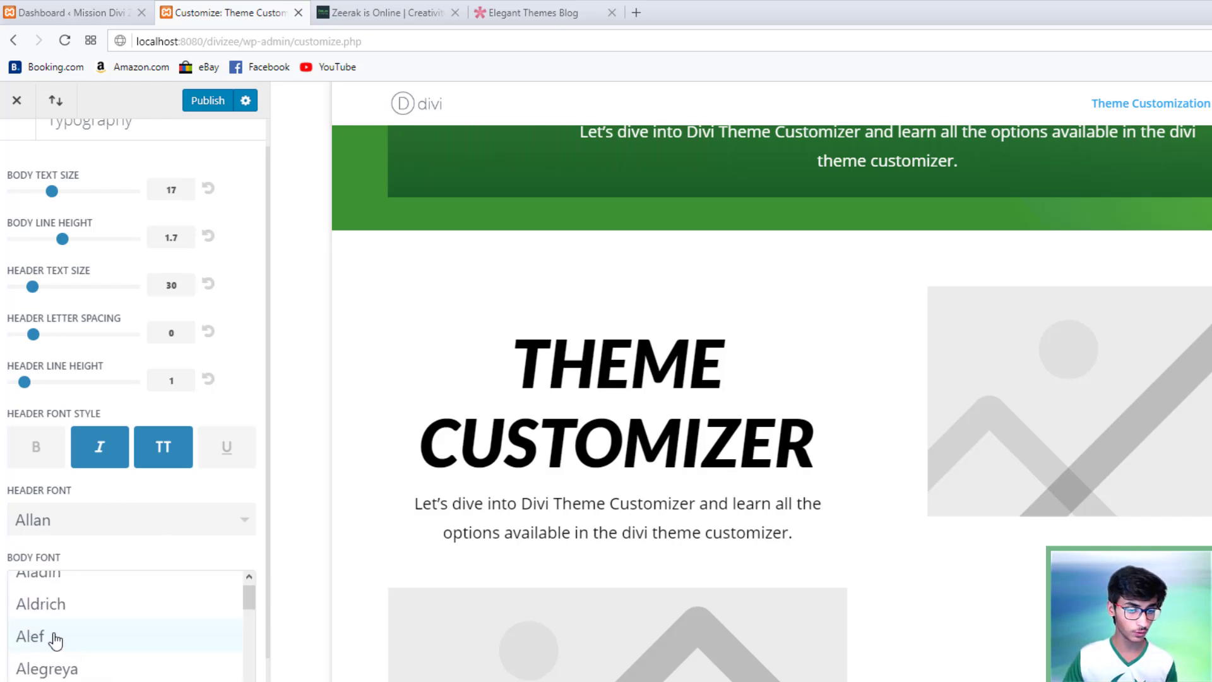
pyautogui.click(55, 638)
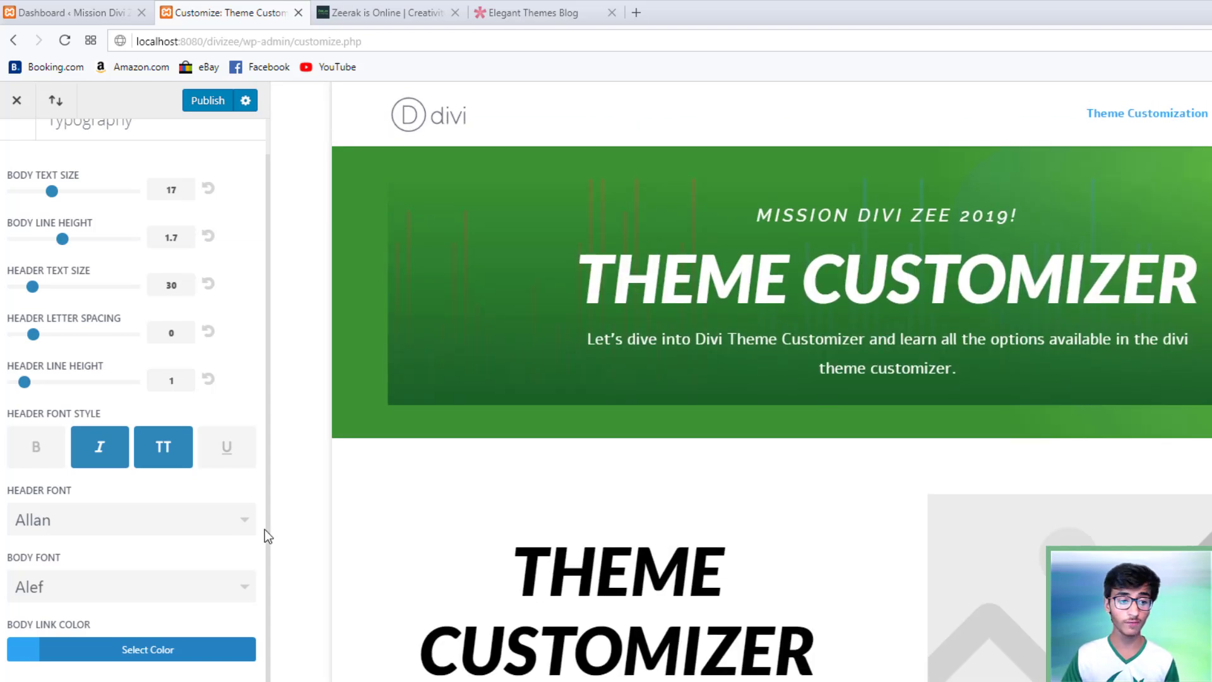
pyautogui.click(41, 586)
pyautogui.scroll(-3, 126, 626)
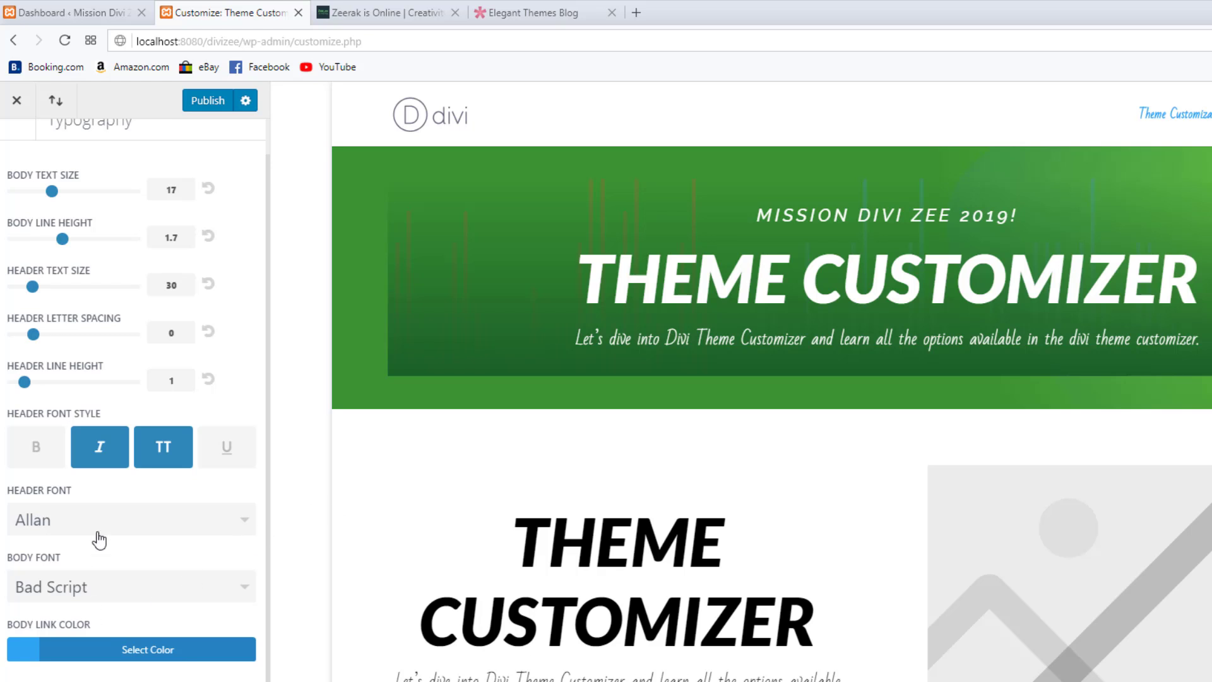
# Set the body link color to green #21b229 and publish the customizer changes
pyautogui.click(19, 649)
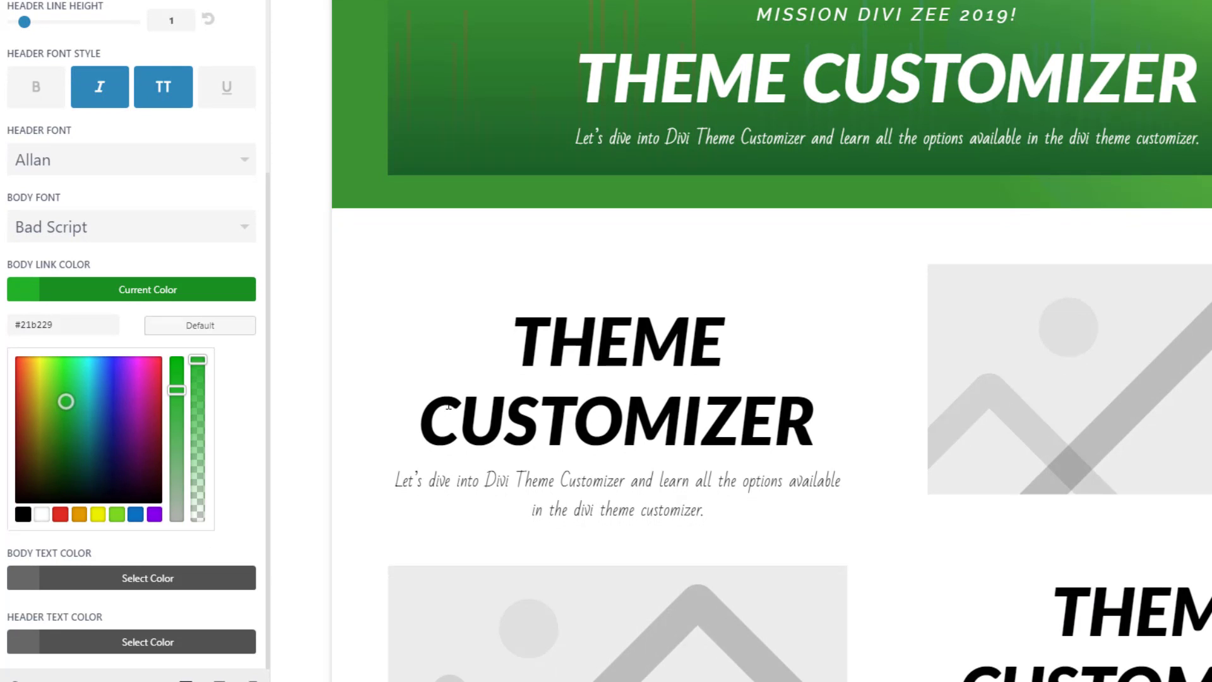
pyautogui.scroll(-3, 449, 407)
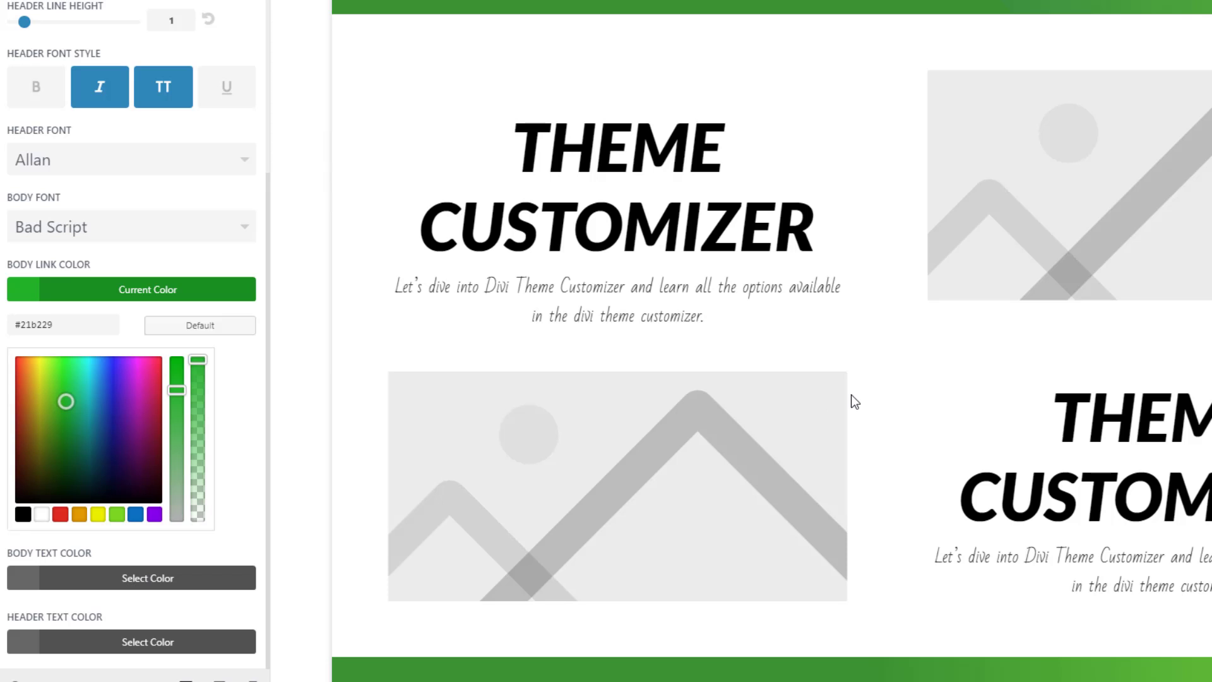
pyautogui.scroll(-1, 493, 503)
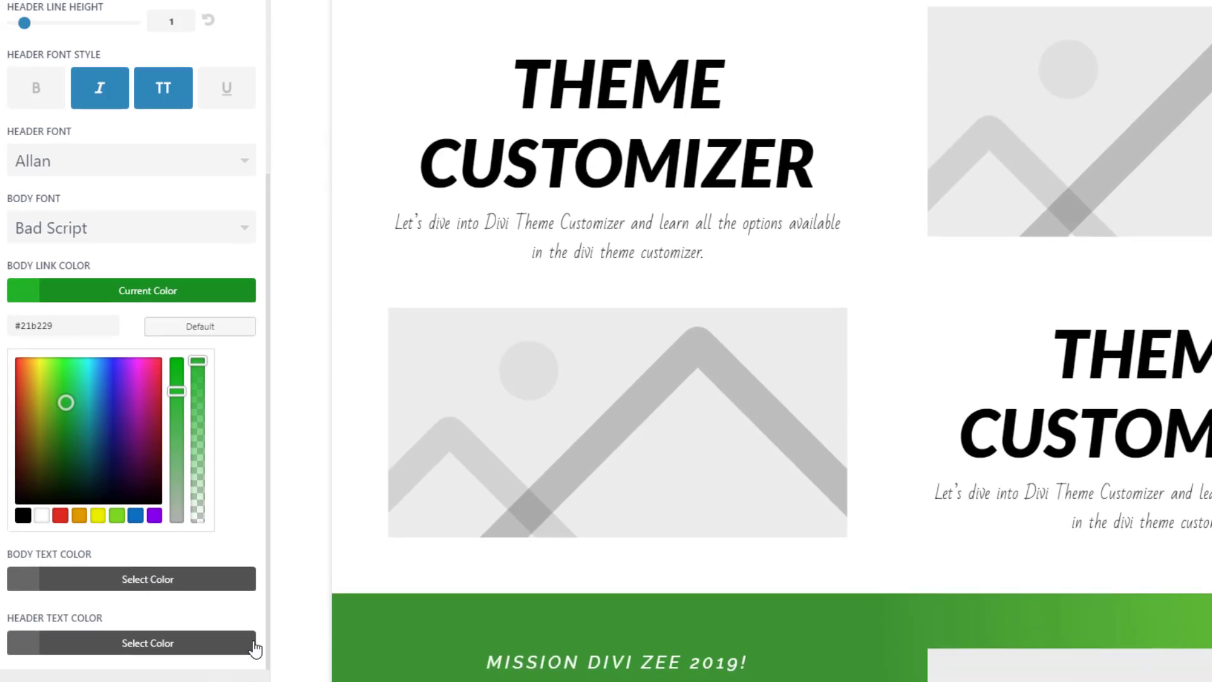
pyautogui.scroll(5, 247, 300)
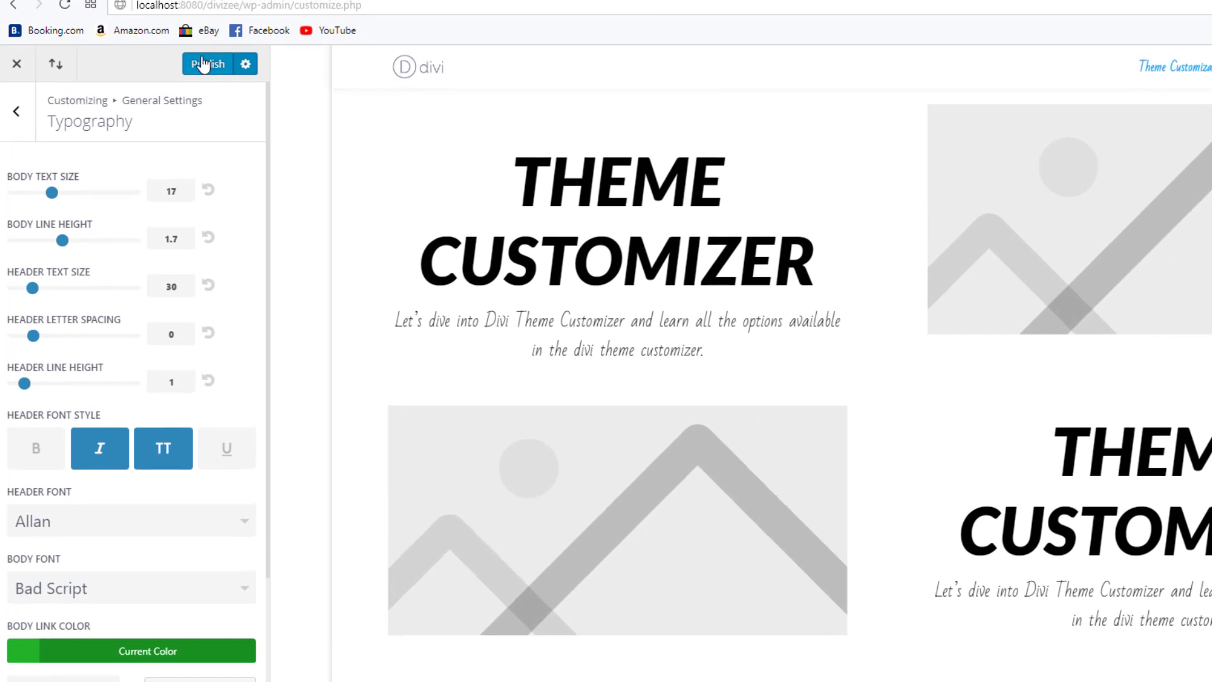
pyautogui.click(202, 39)
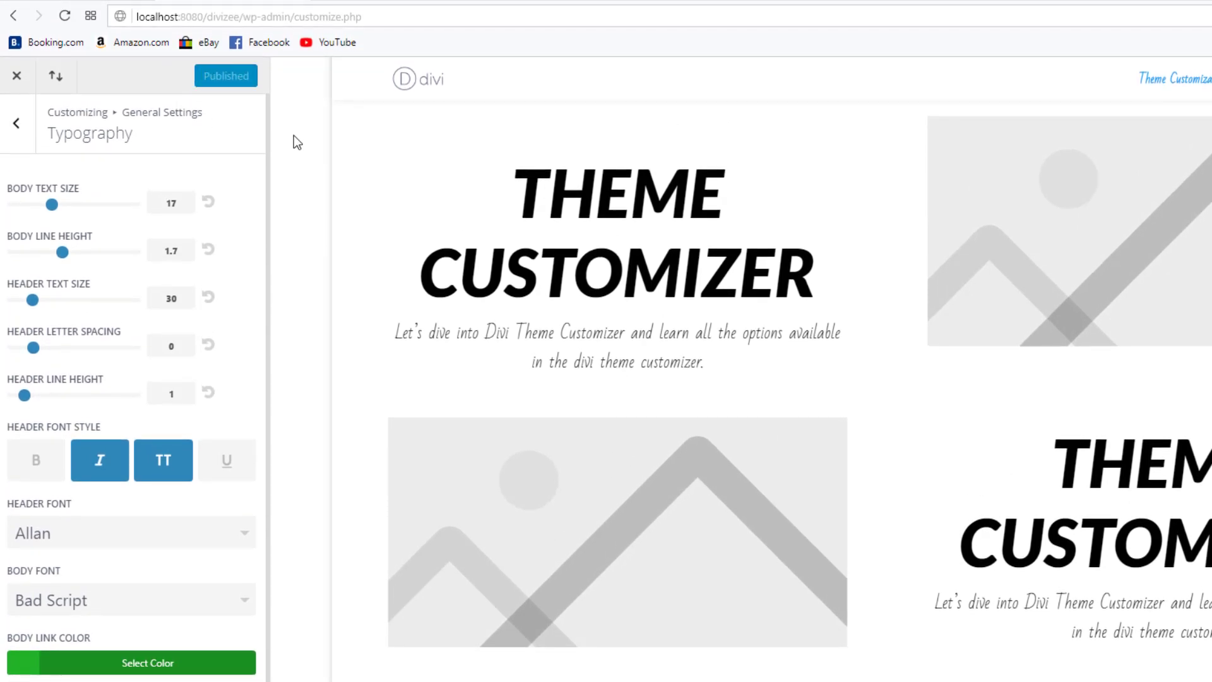
# Set the site's background color to purple #552b7c in the General Settings background options
pyautogui.click(6, 139)
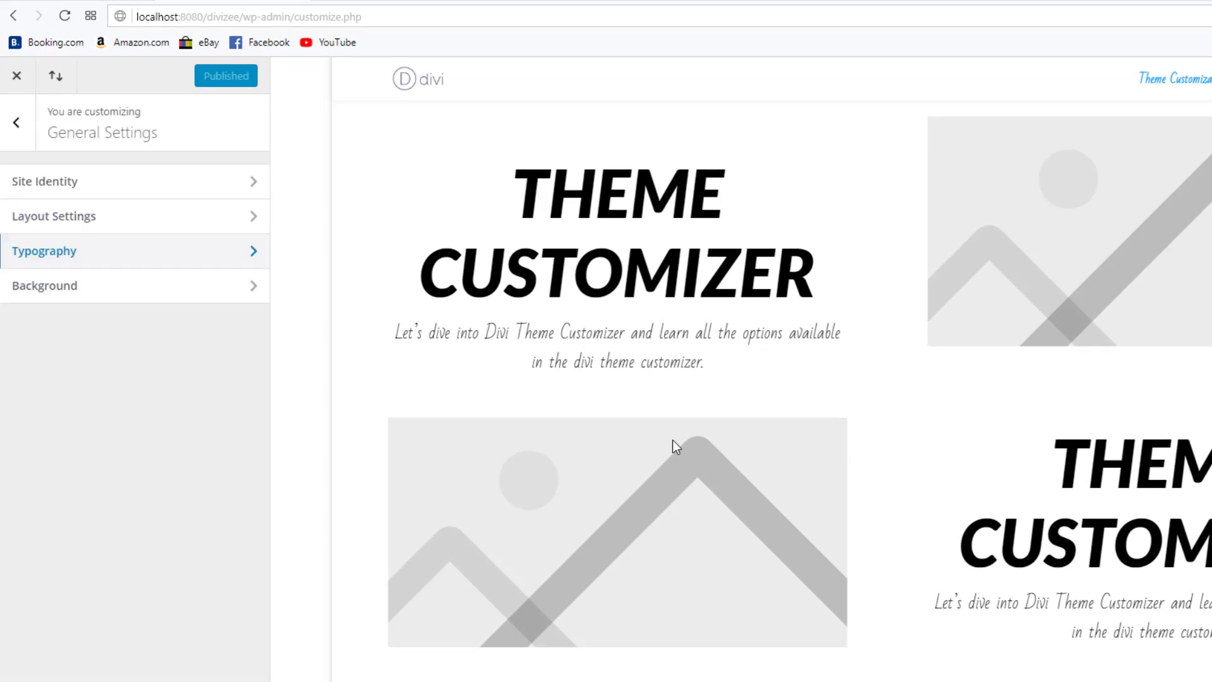
pyautogui.click(146, 308)
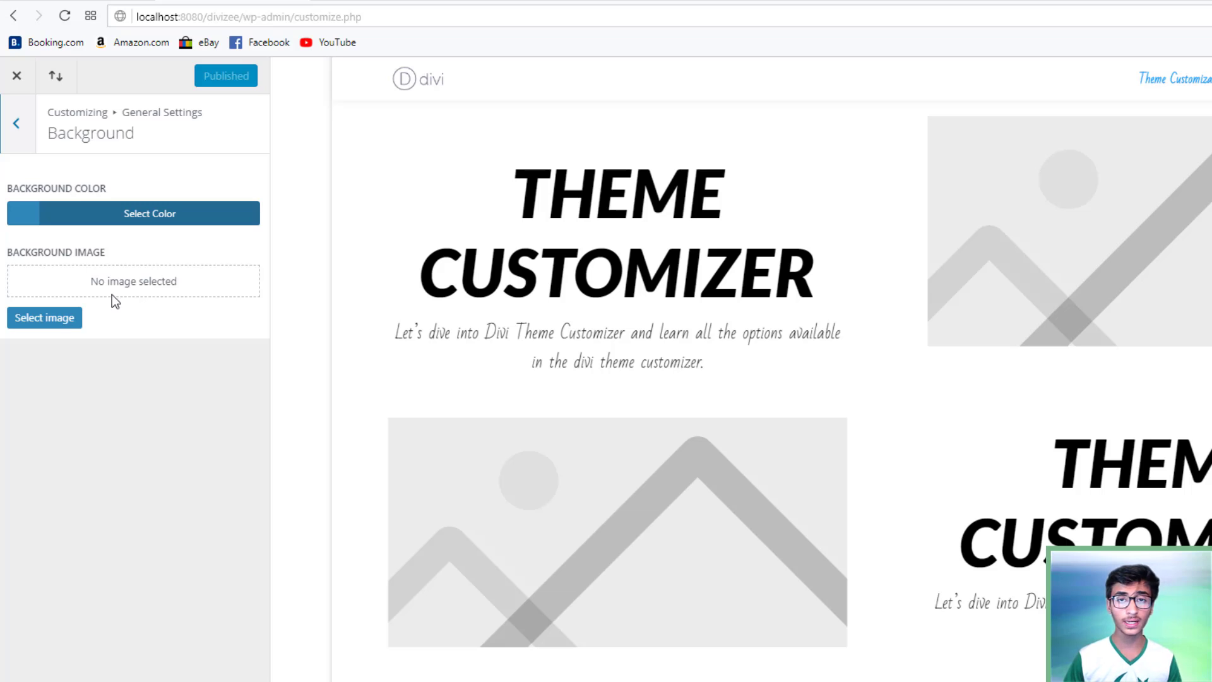
pyautogui.click(30, 218)
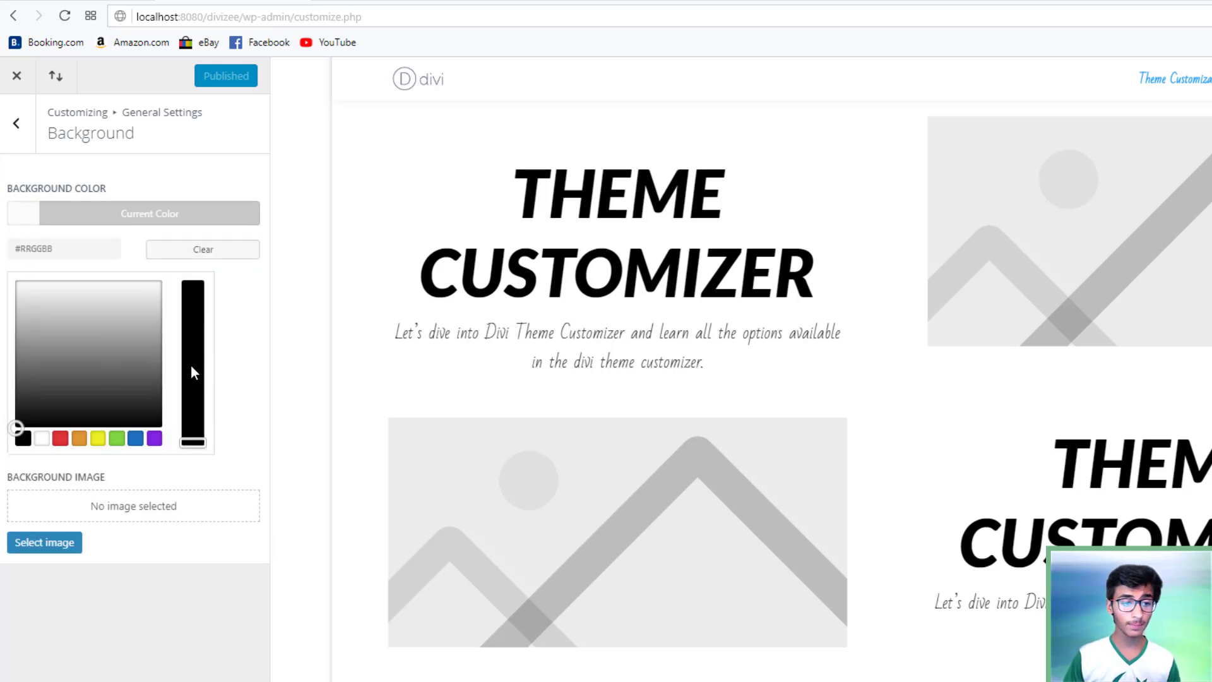
pyautogui.moveTo(190, 365)
pyautogui.mouseDown()
pyautogui.moveTo(105, 338)
pyautogui.moveTo(126, 356)
pyautogui.mouseUp()
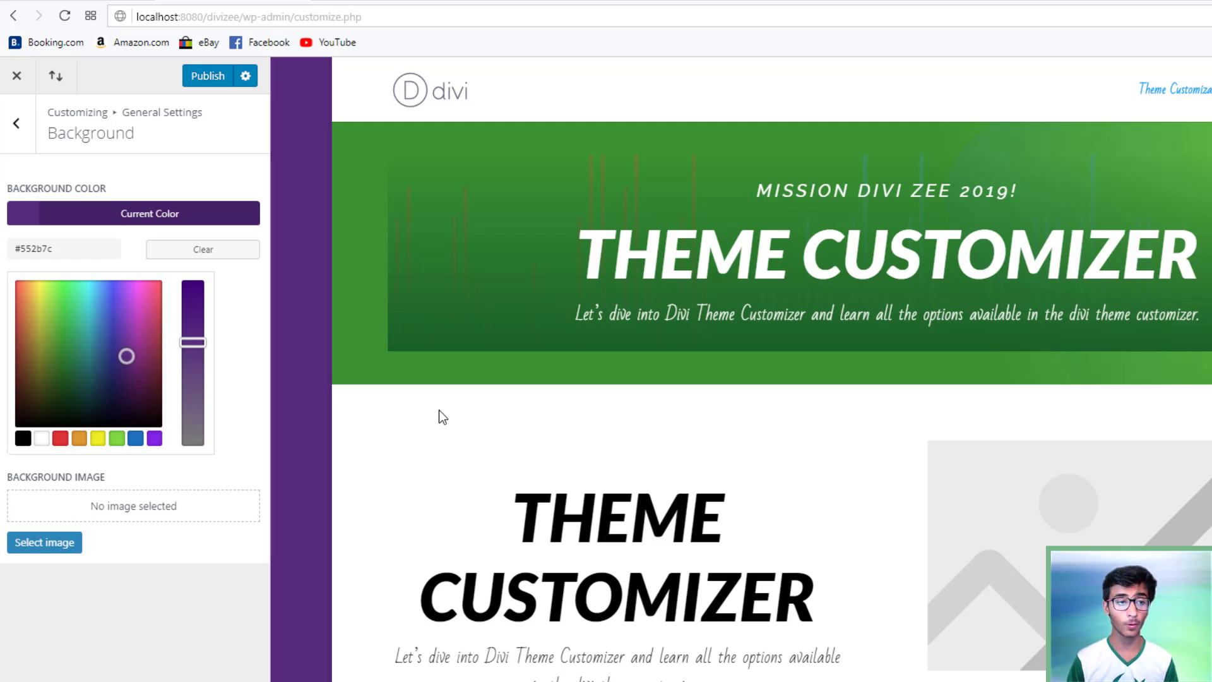
# Turn off the boxed layout in the site's Layout Settings
pyautogui.click(17, 124)
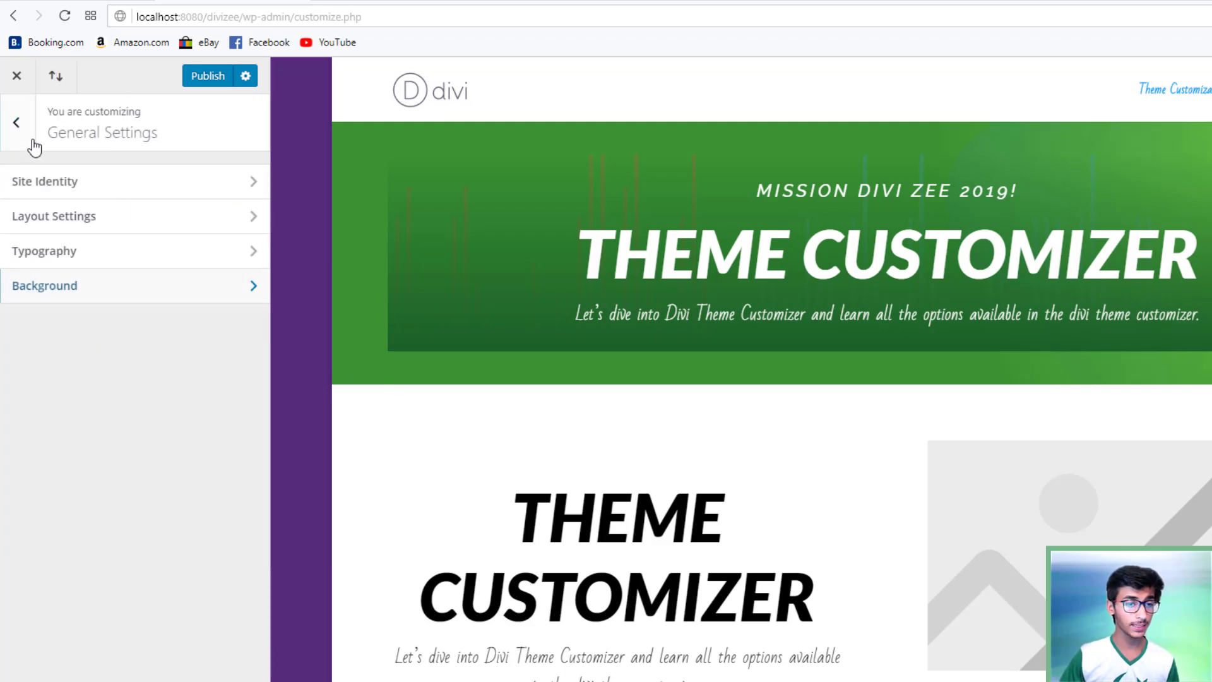
pyautogui.click(39, 246)
pyautogui.click(17, 125)
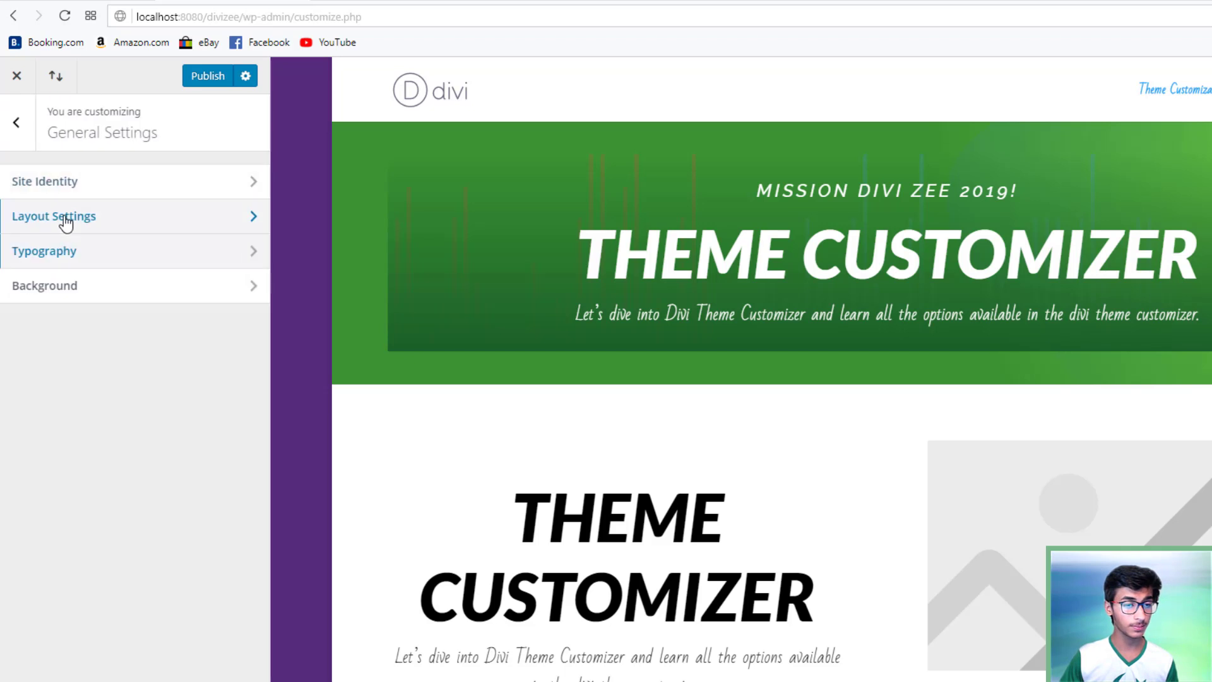
pyautogui.click(60, 216)
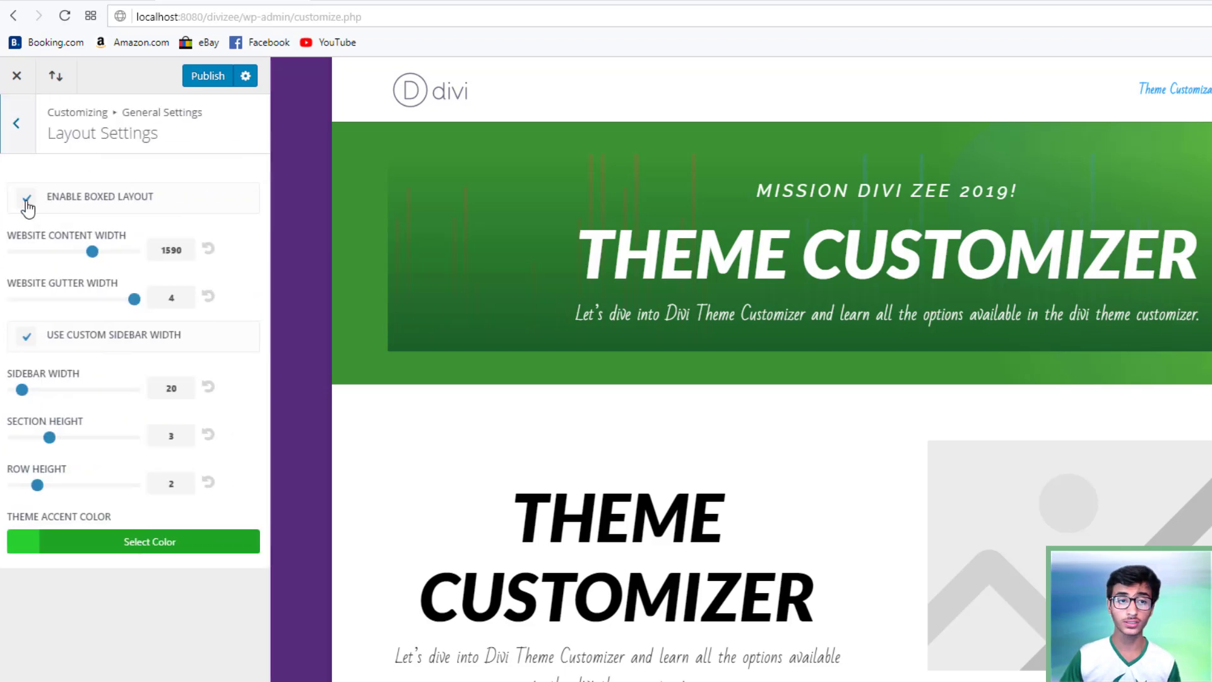
pyautogui.click(27, 201)
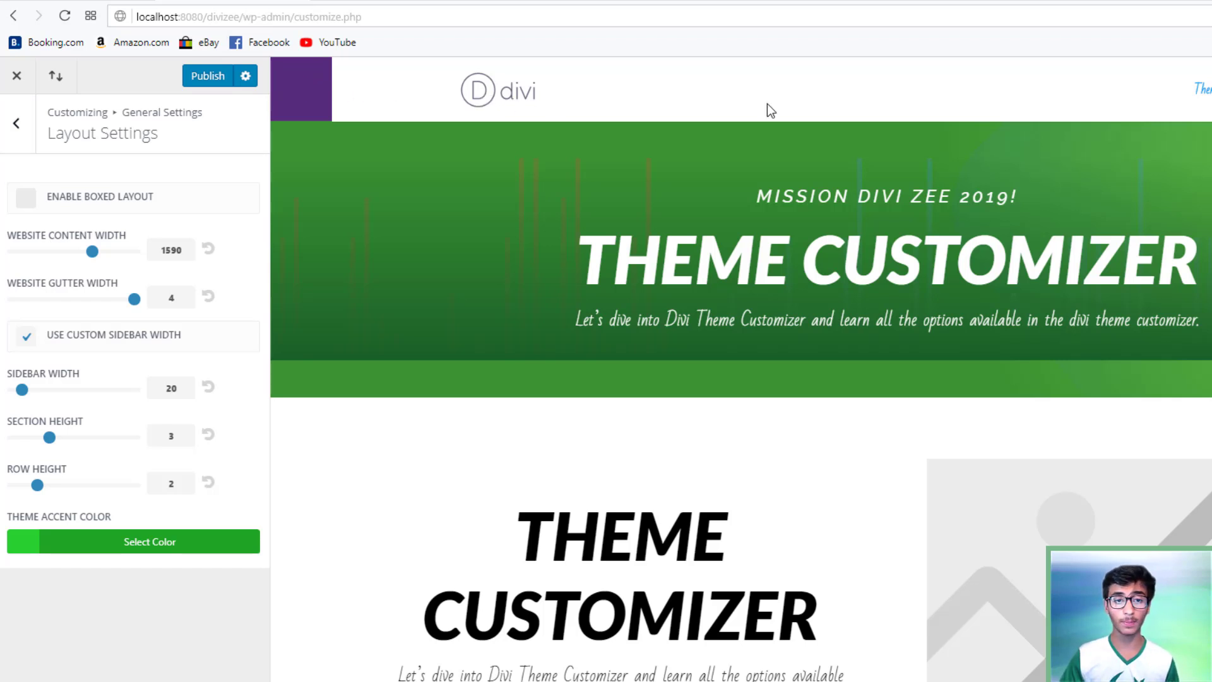
# Review the Background settings again and return to the customizer's main list of sections
pyautogui.click(19, 133)
pyautogui.click(55, 288)
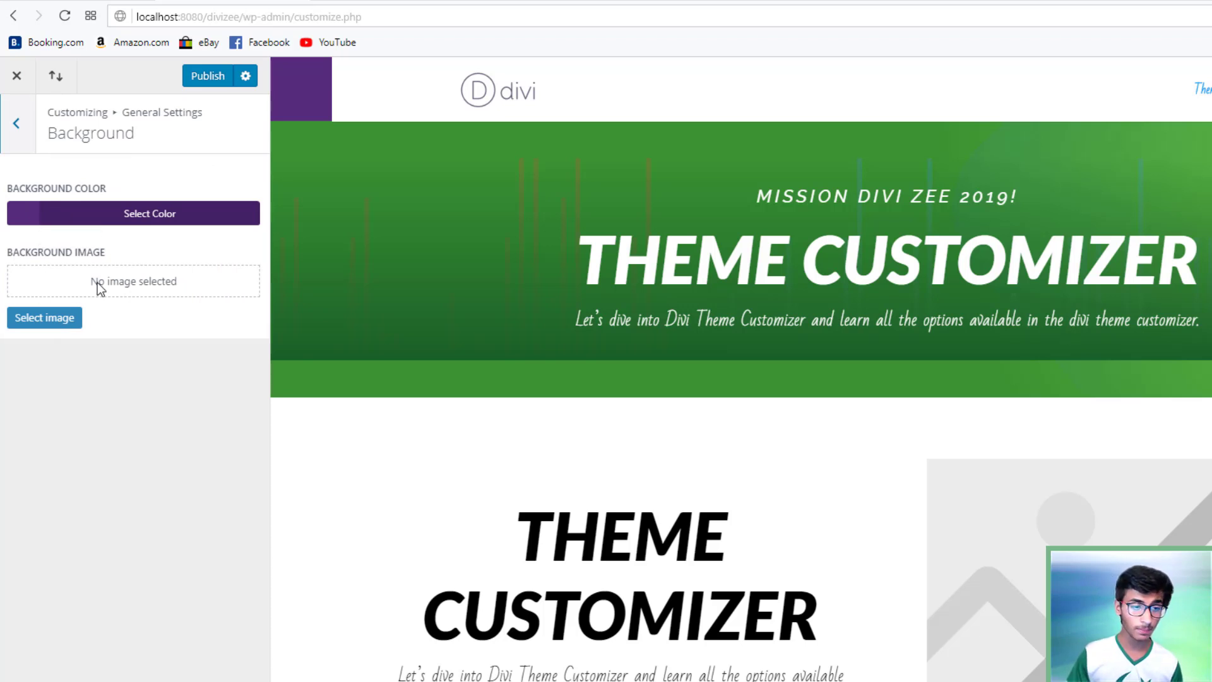
pyautogui.click(19, 144)
pyautogui.click(18, 146)
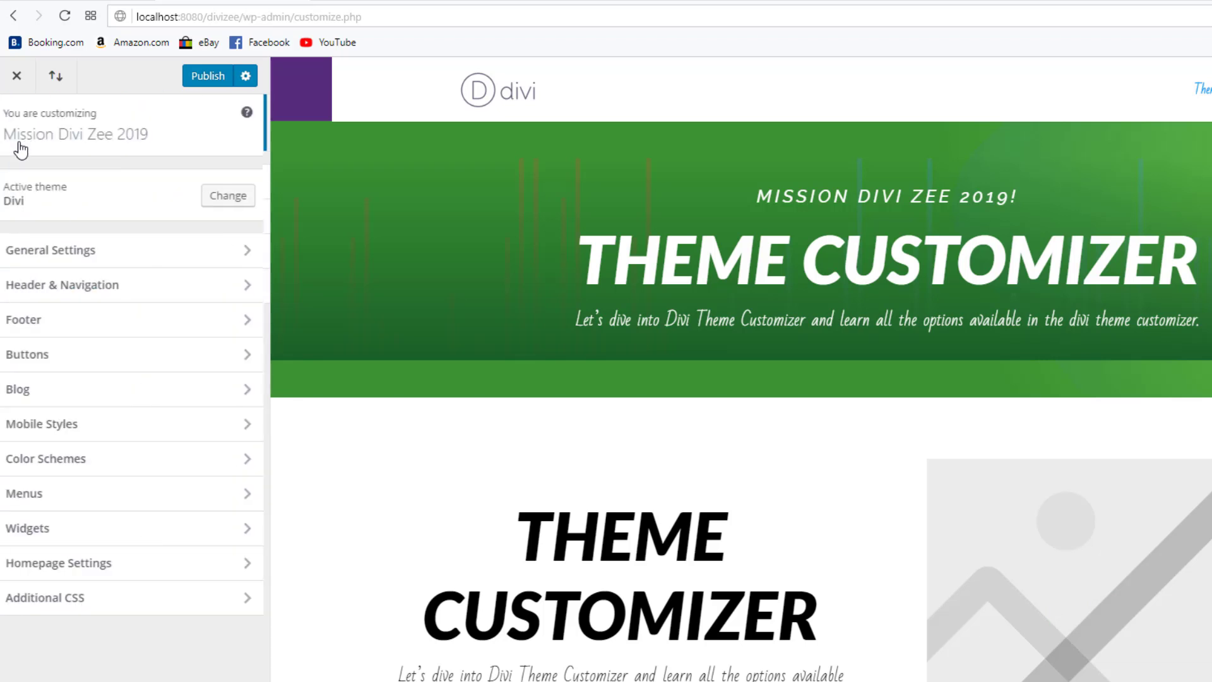
# In the Header Format settings under Header & Navigation, try the Centered and Centered Inline Logo header styles
pyautogui.click(241, 296)
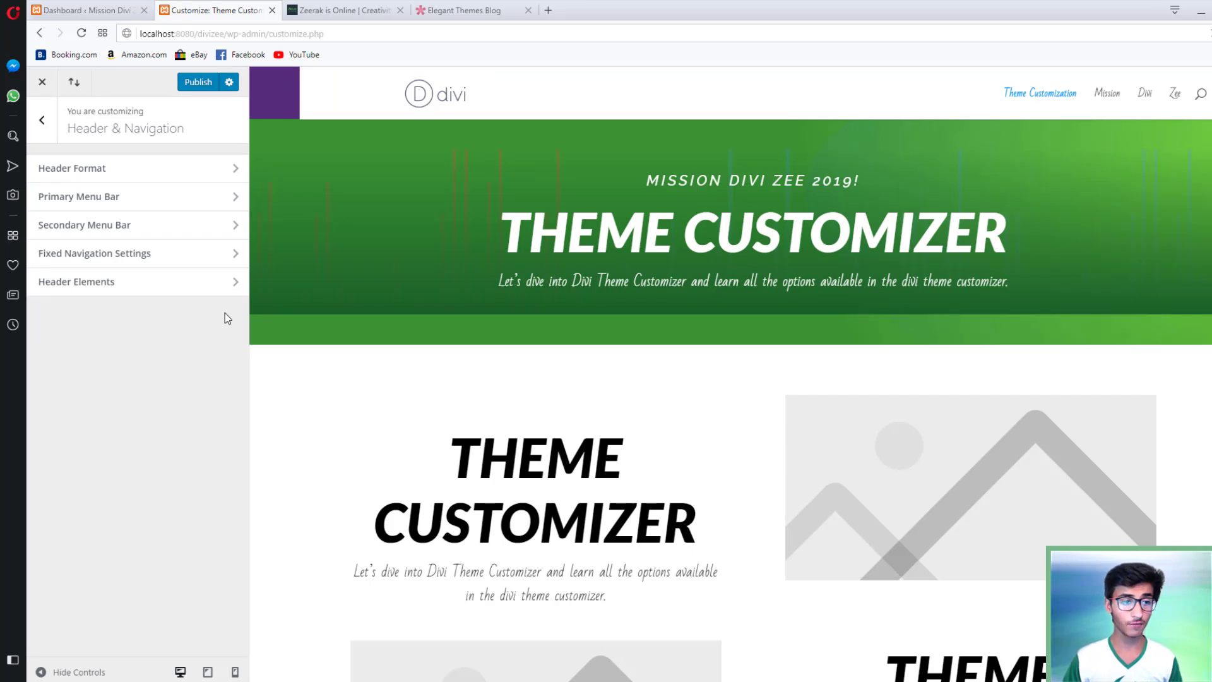
pyautogui.click(197, 178)
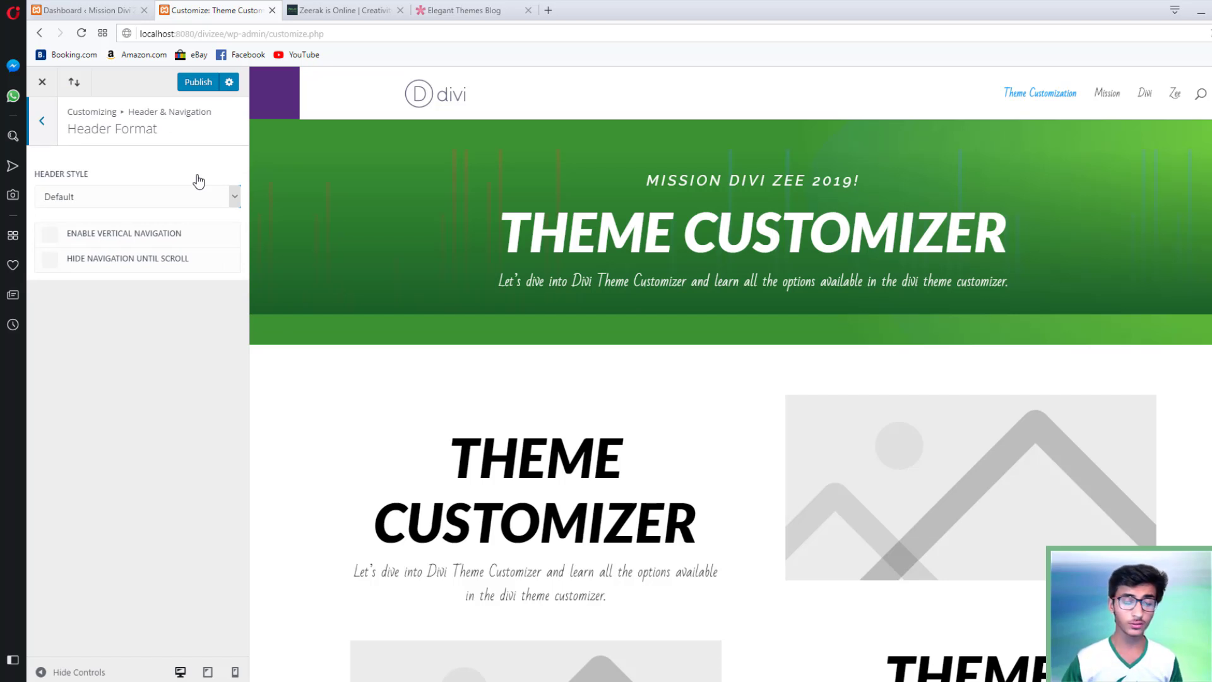
pyautogui.click(235, 197)
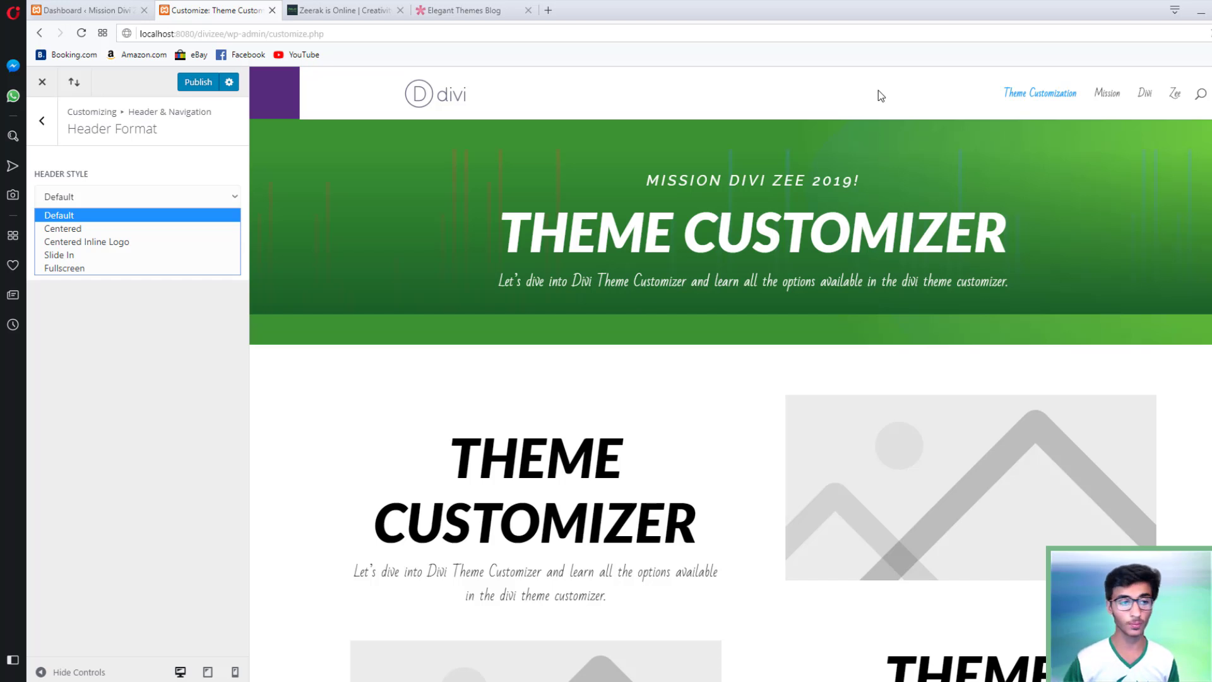
pyautogui.click(122, 230)
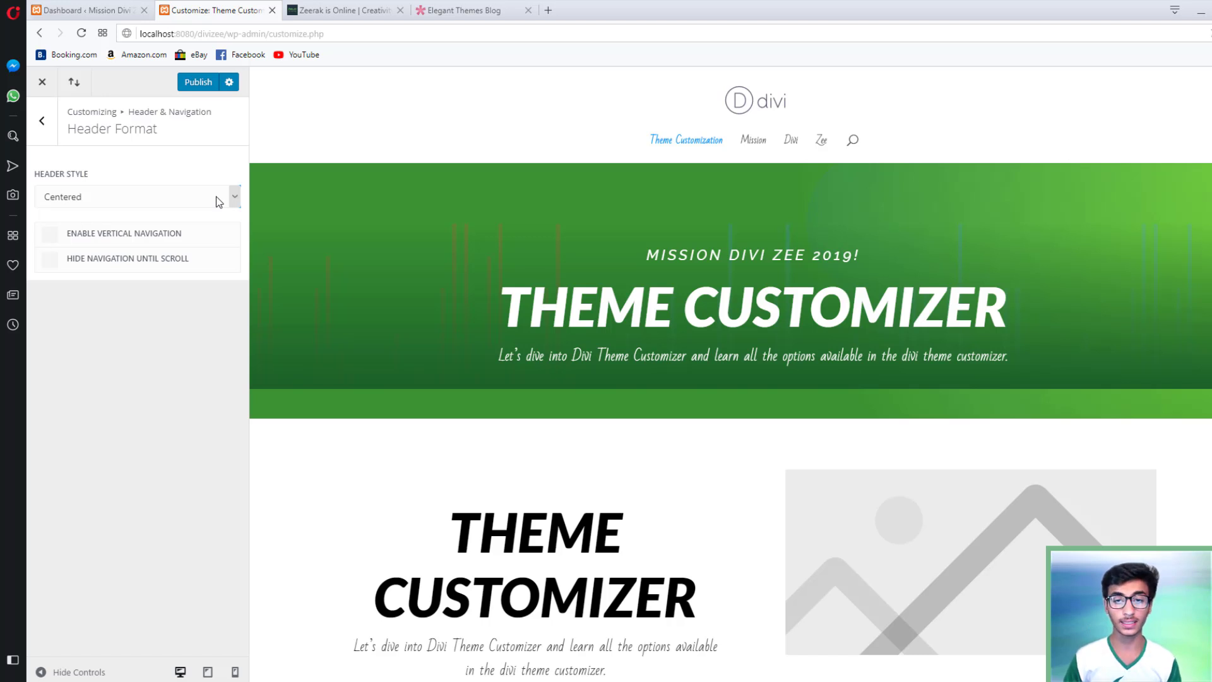
pyautogui.click(119, 198)
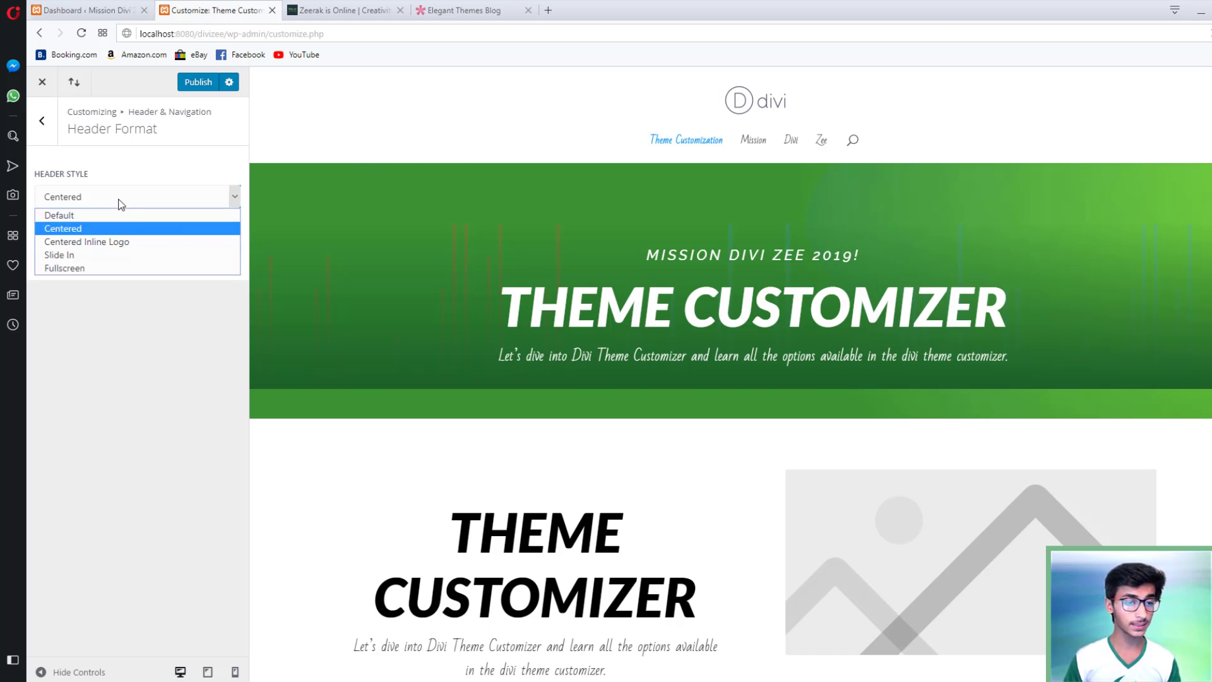
pyautogui.click(67, 245)
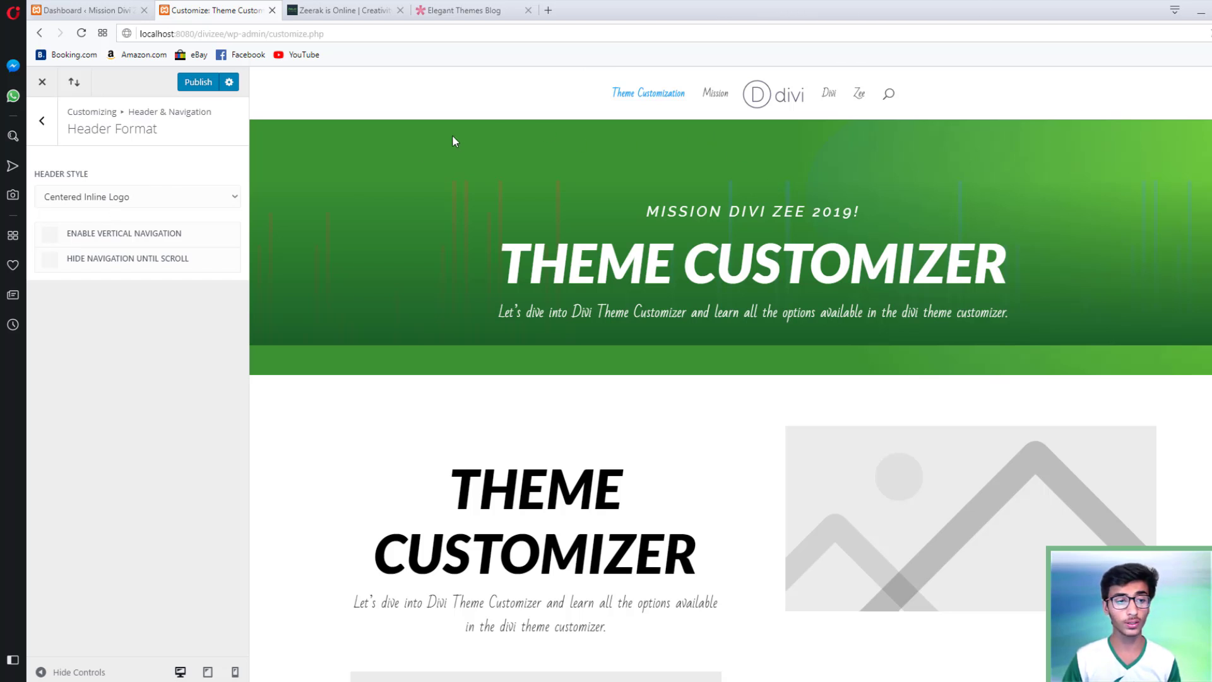
# Try the Slide In header style and preview its navigation menu
pyautogui.click(224, 198)
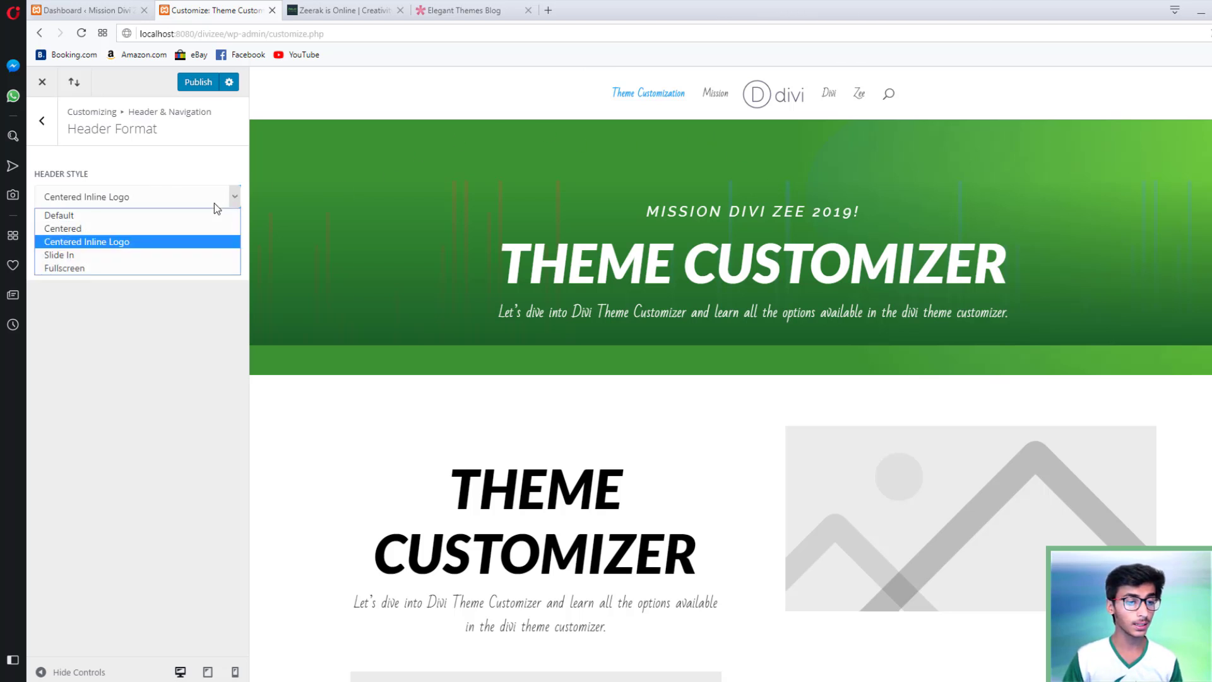
pyautogui.click(115, 249)
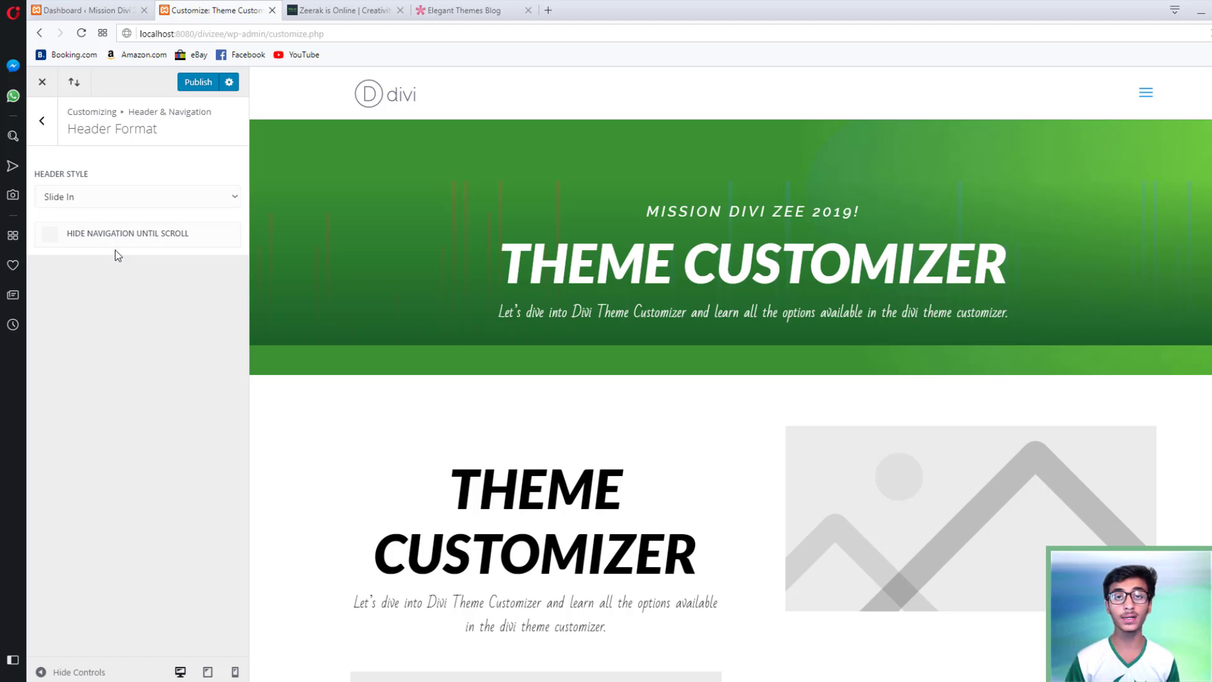
pyautogui.click(1146, 101)
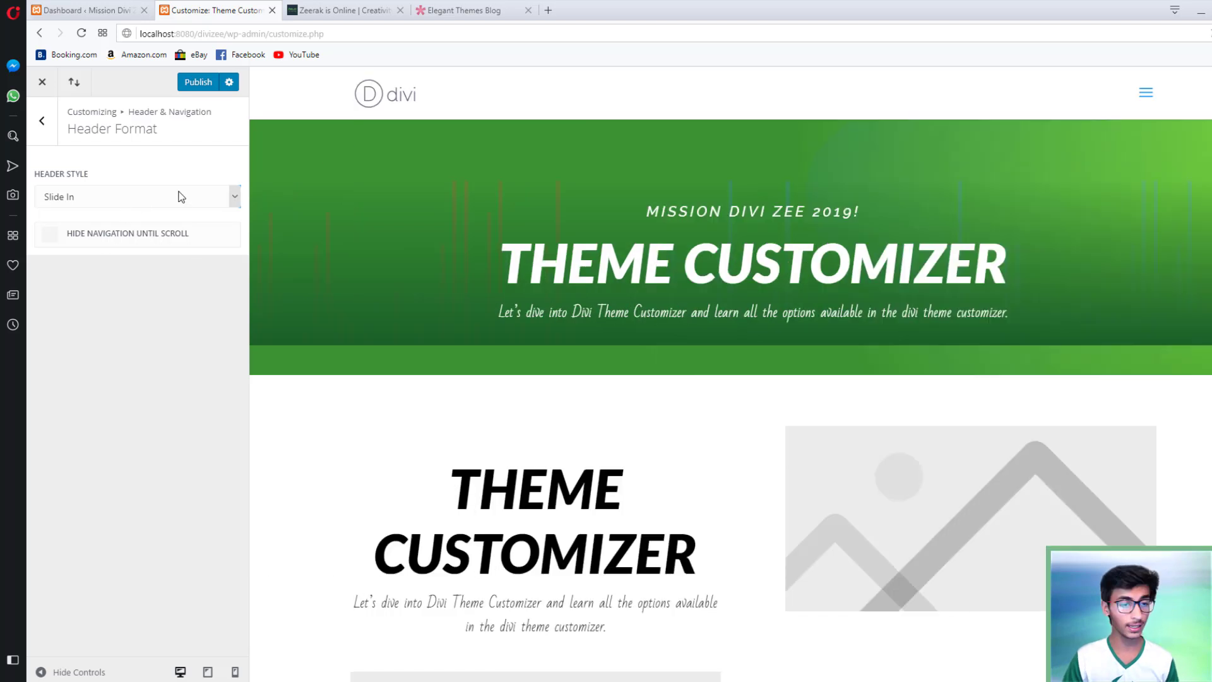
# Set the header style to Fullscreen, and open and close its menu in the page preview
pyautogui.click(205, 201)
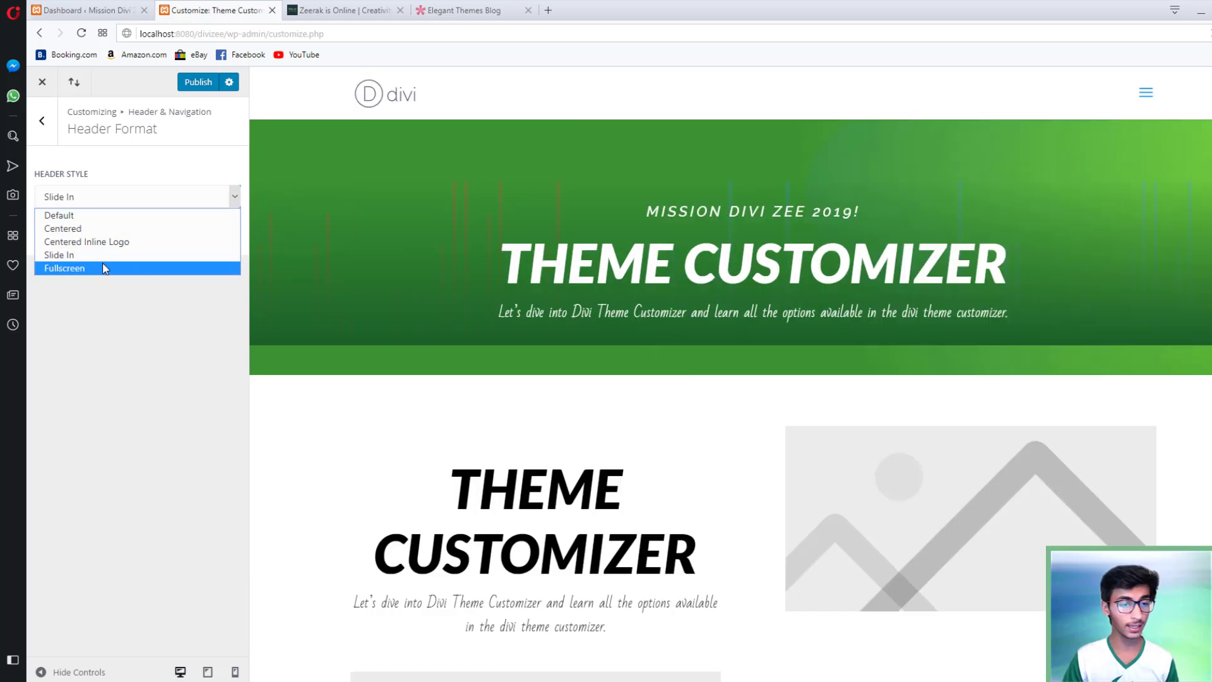
pyautogui.click(73, 272)
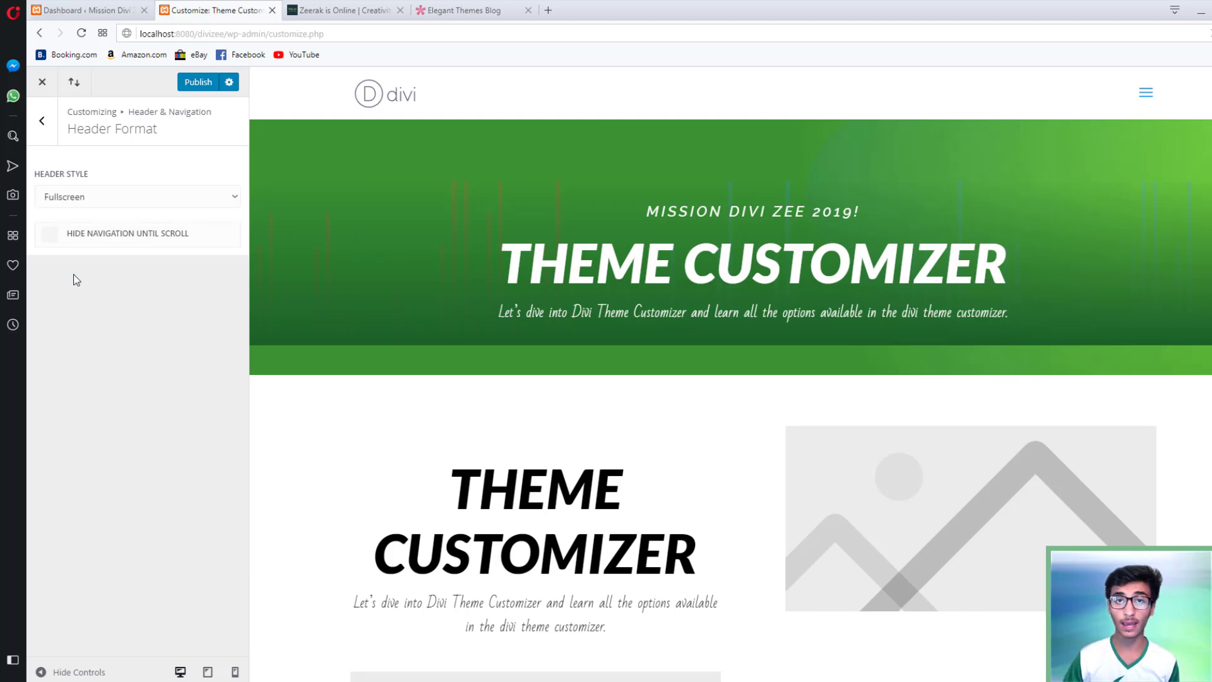
pyautogui.click(1143, 97)
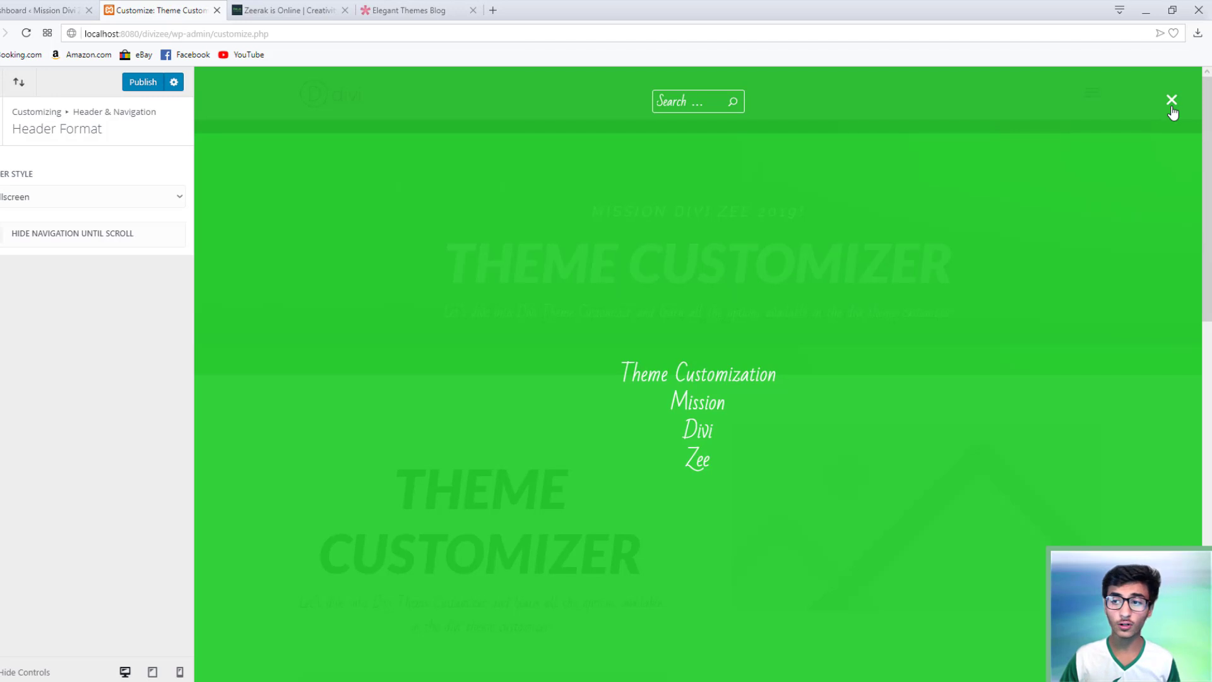
pyautogui.click(1172, 109)
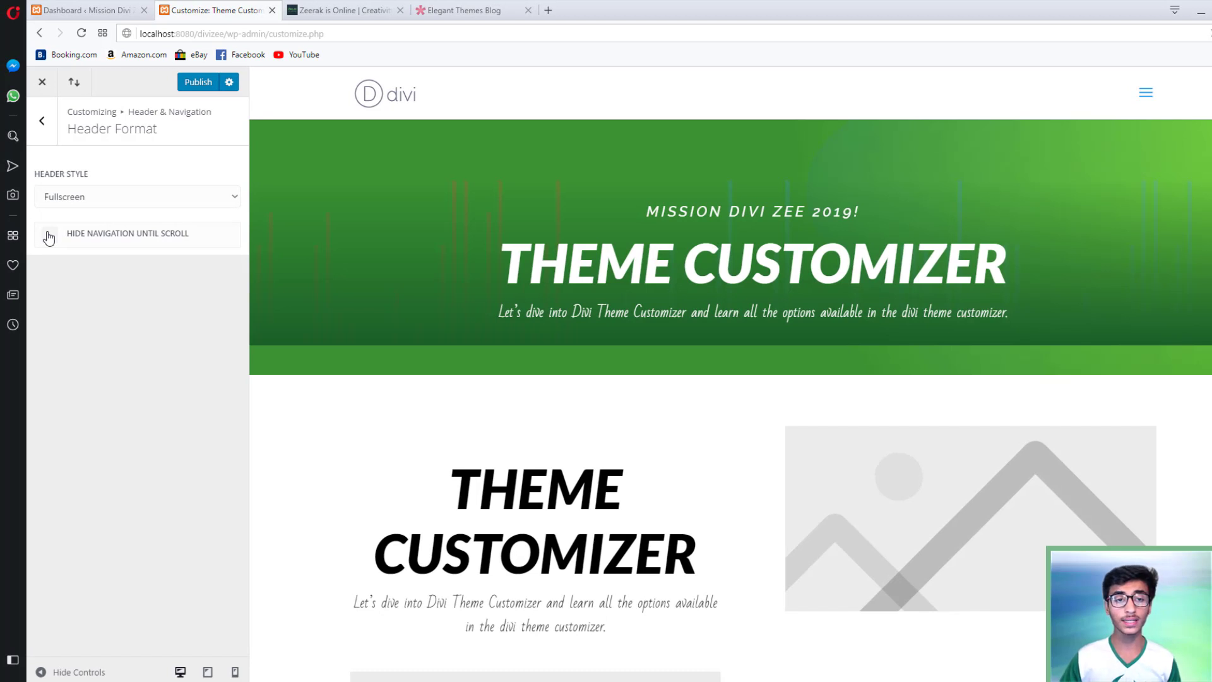
# Enable hiding the navigation until scroll and check its effect in the page preview
pyautogui.click(48, 236)
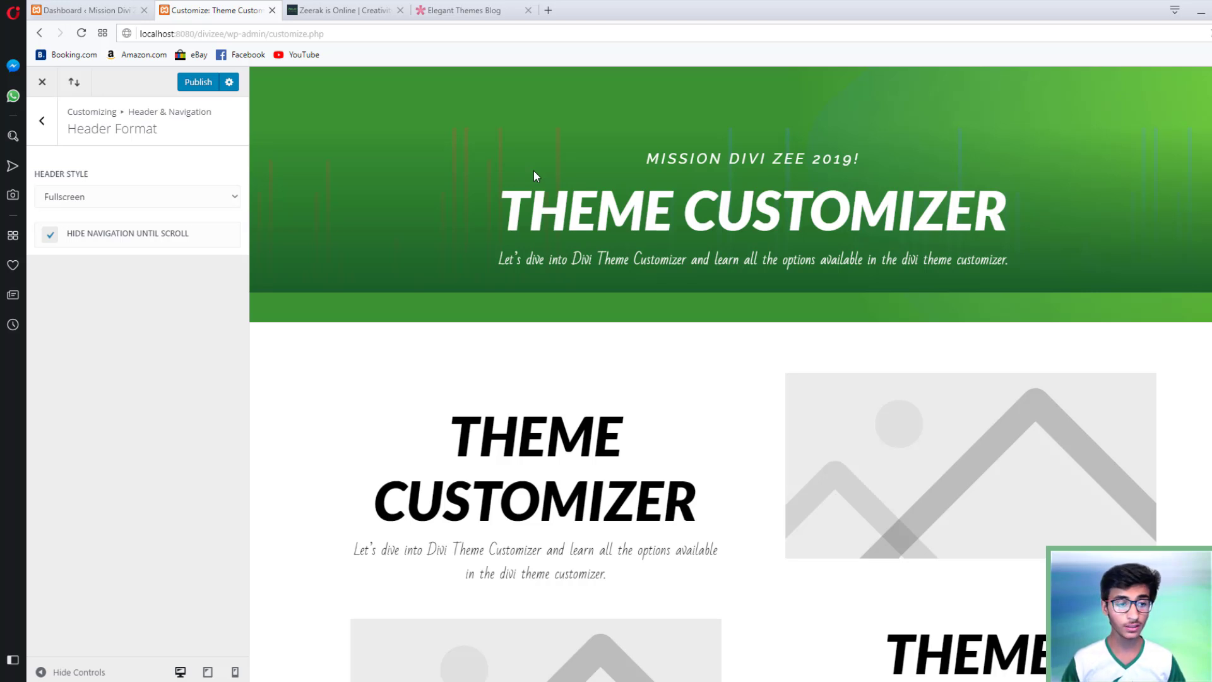
pyautogui.scroll(-1, 537, 173)
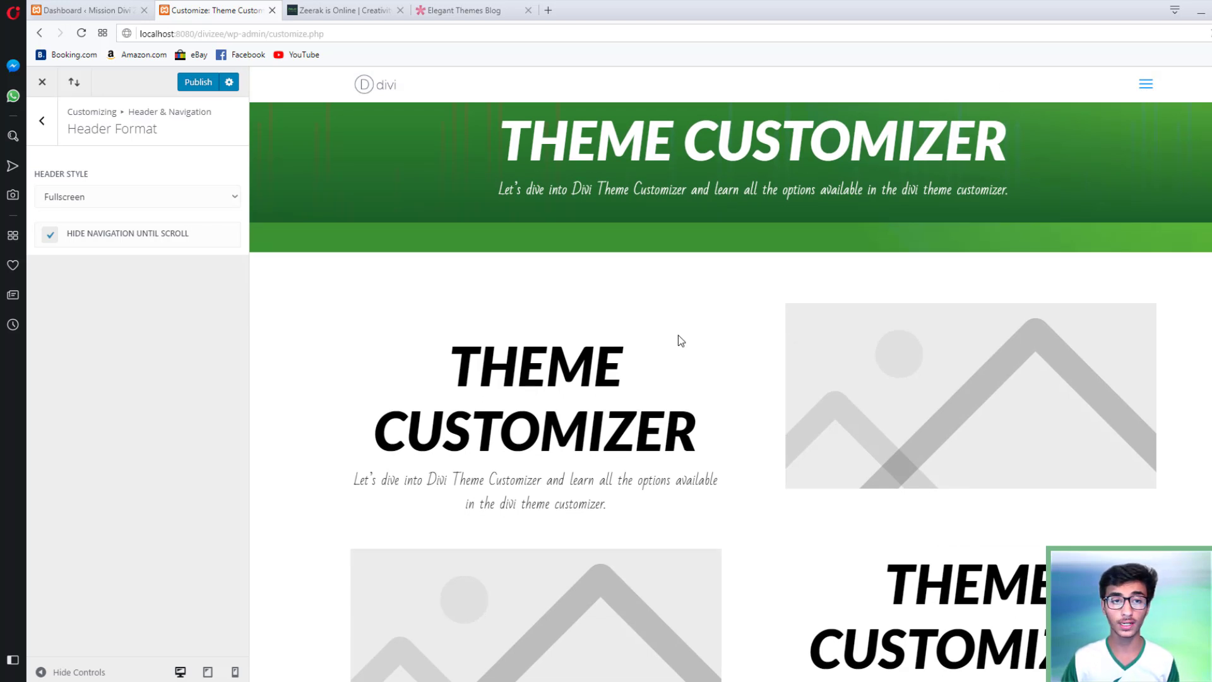
pyautogui.scroll(1, 677, 339)
# Set the header style to Default and turn off hiding the navigation until scroll
pyautogui.click(96, 202)
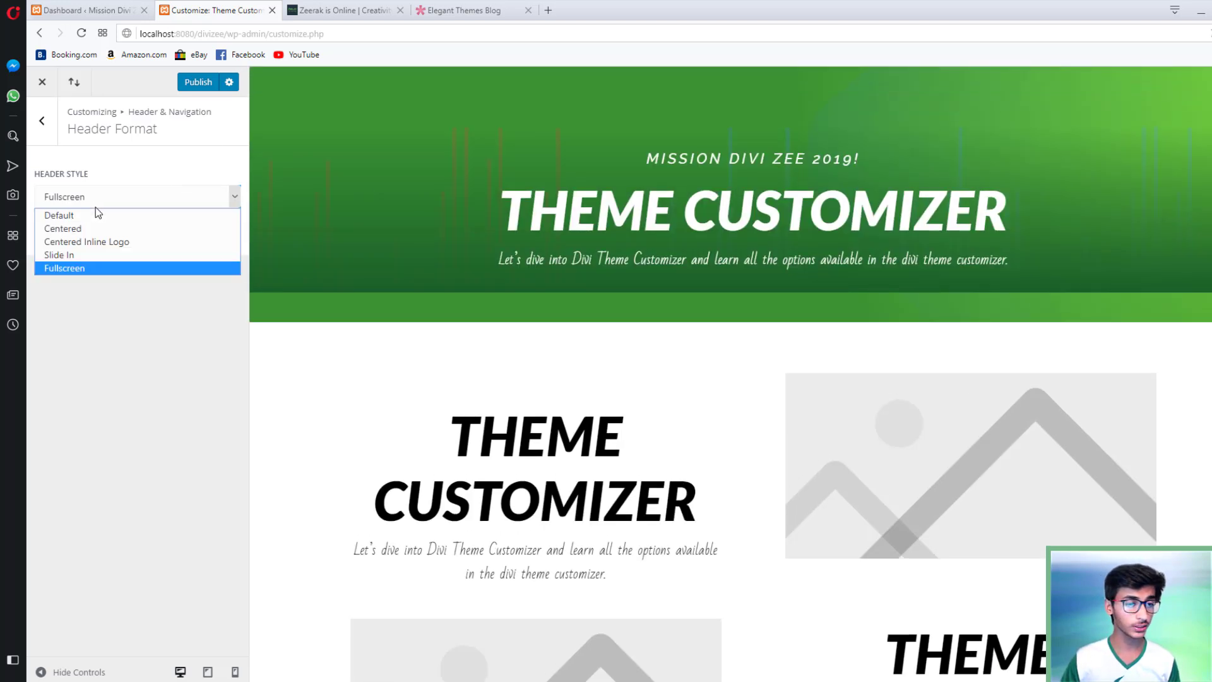
pyautogui.click(96, 212)
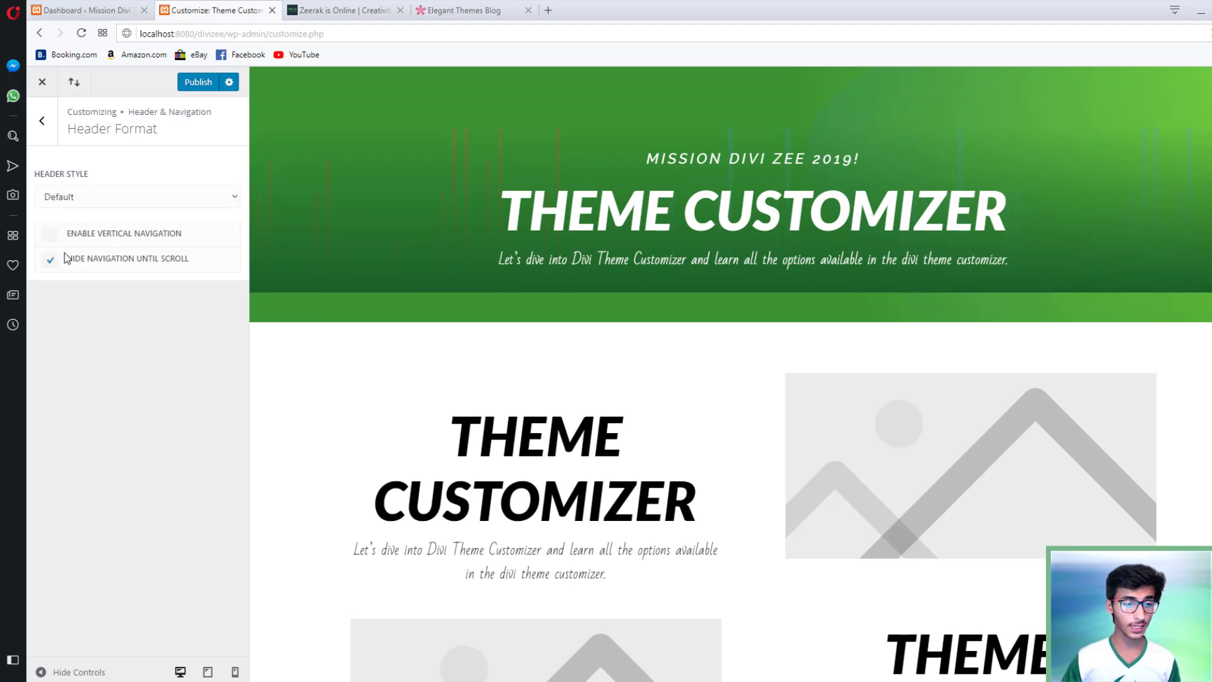
pyautogui.click(48, 264)
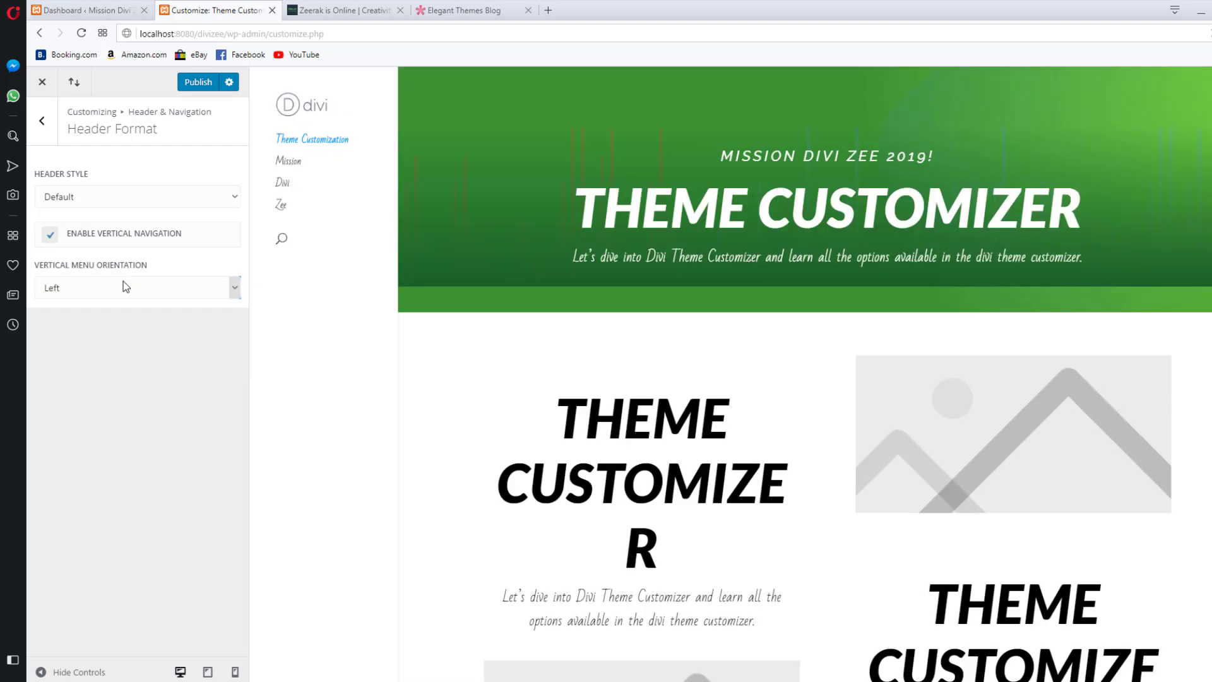
# Try vertical navigation with the menu orientation set to Right and check it along the page preview
pyautogui.click(124, 288)
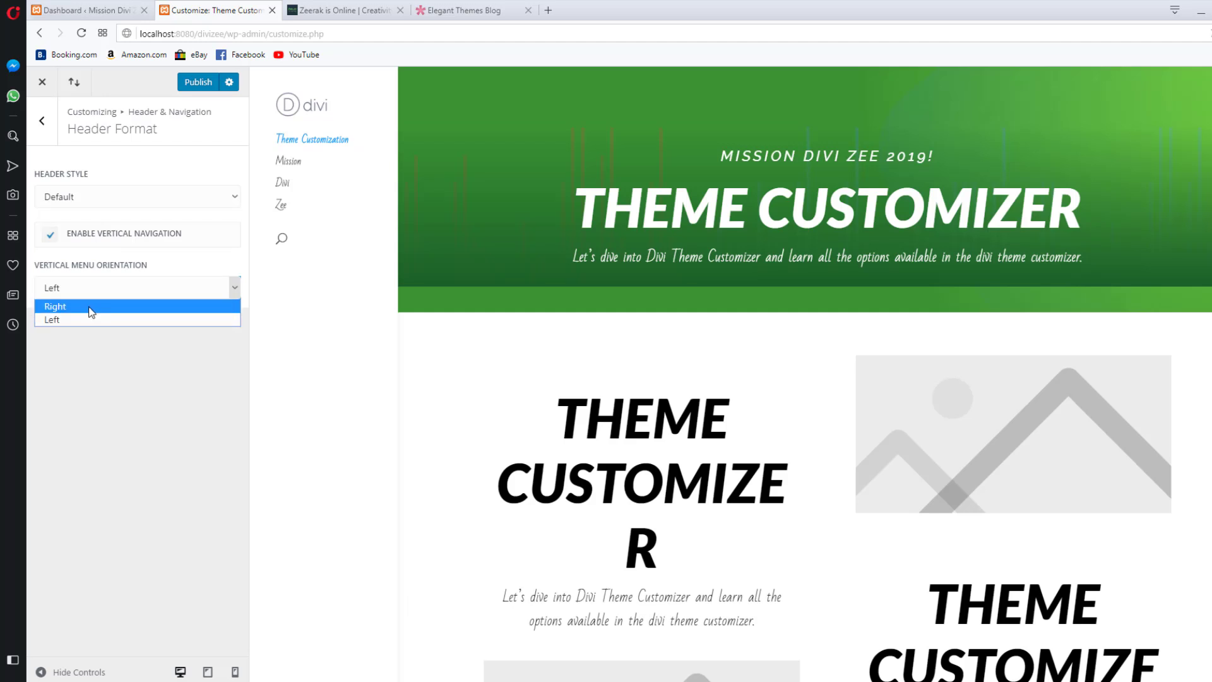
pyautogui.click(94, 305)
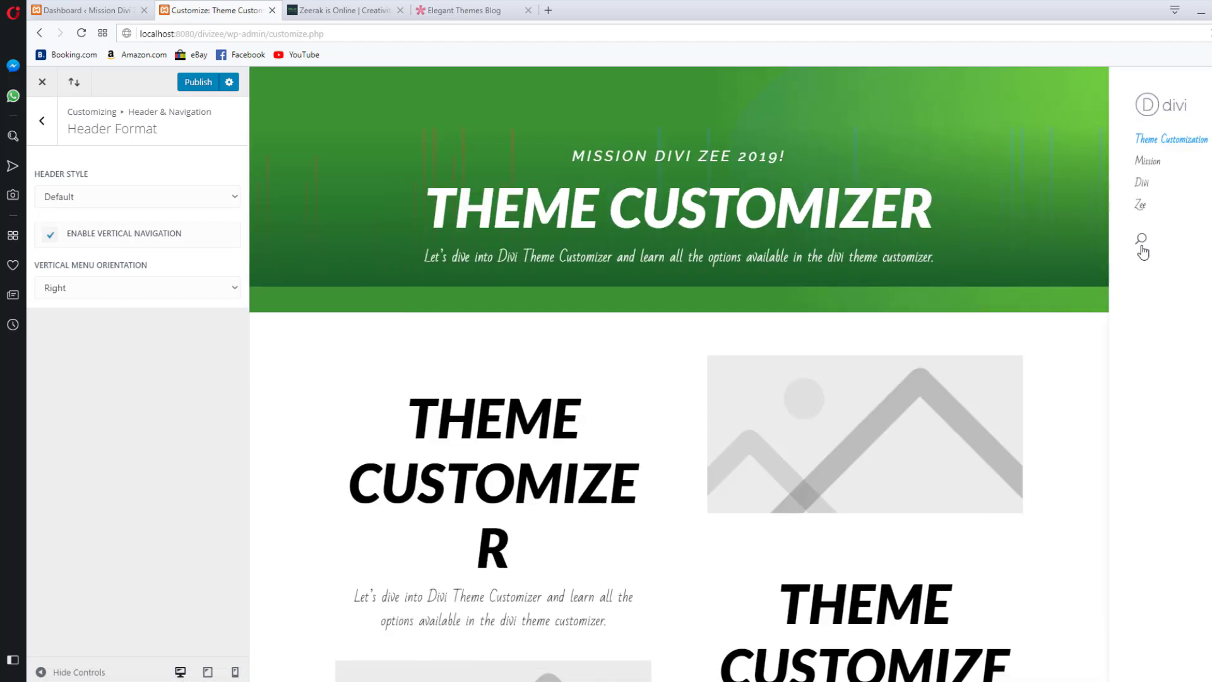
pyautogui.scroll(-8, 1009, 244)
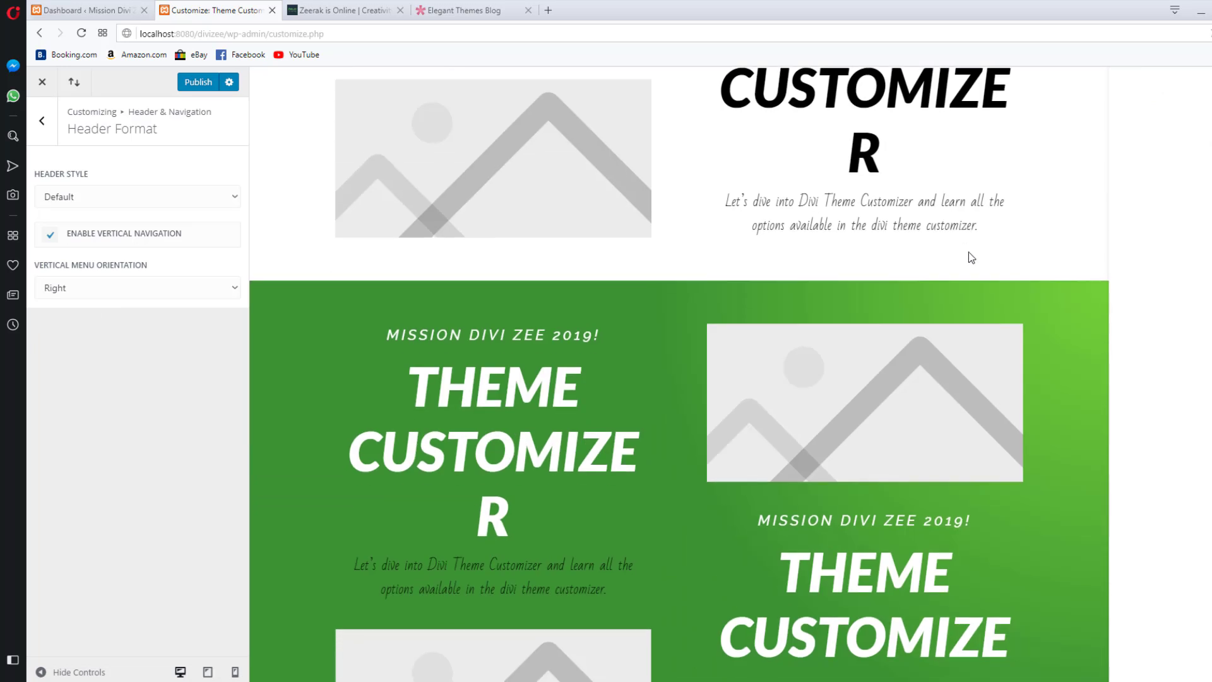
pyautogui.scroll(8, 971, 258)
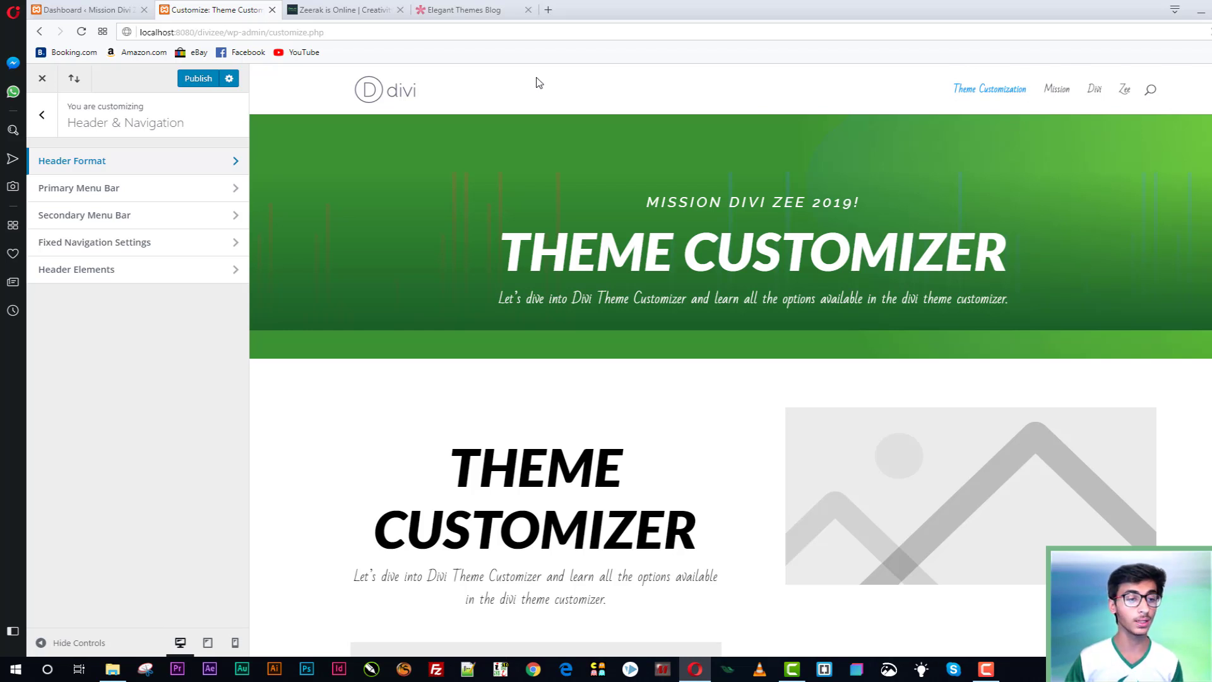
# In the Primary Menu Bar settings, make the menu full width, and hide the logo image and show it again
pyautogui.click(186, 189)
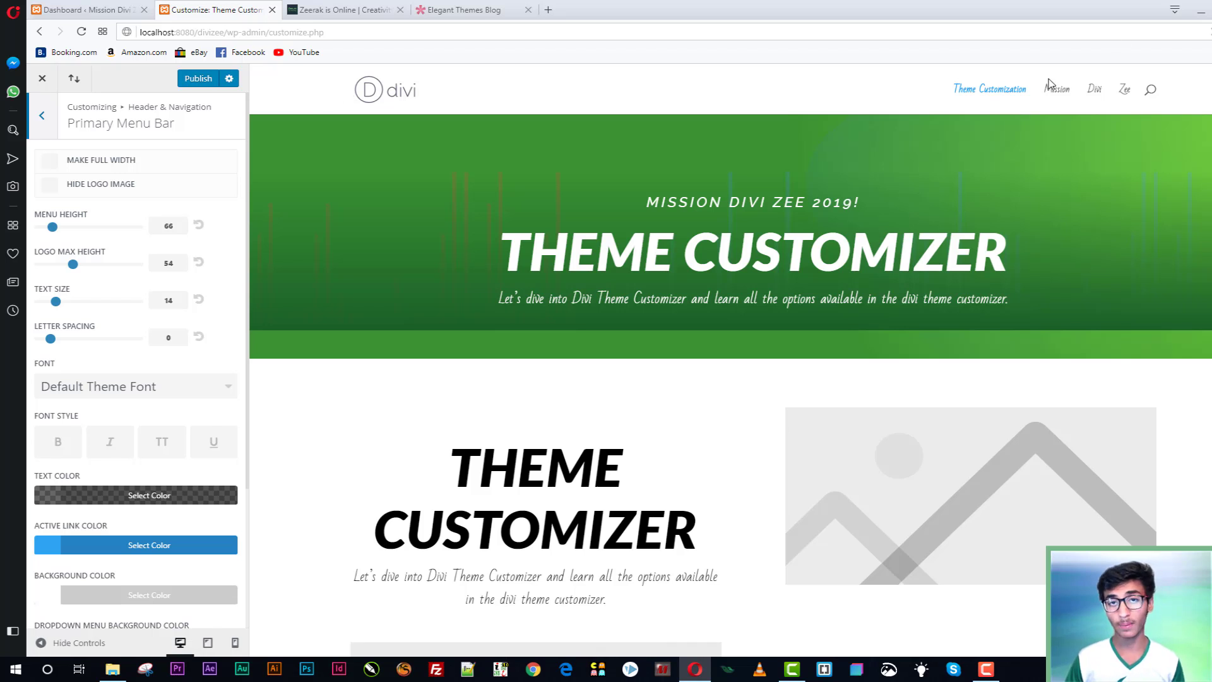
pyautogui.click(47, 165)
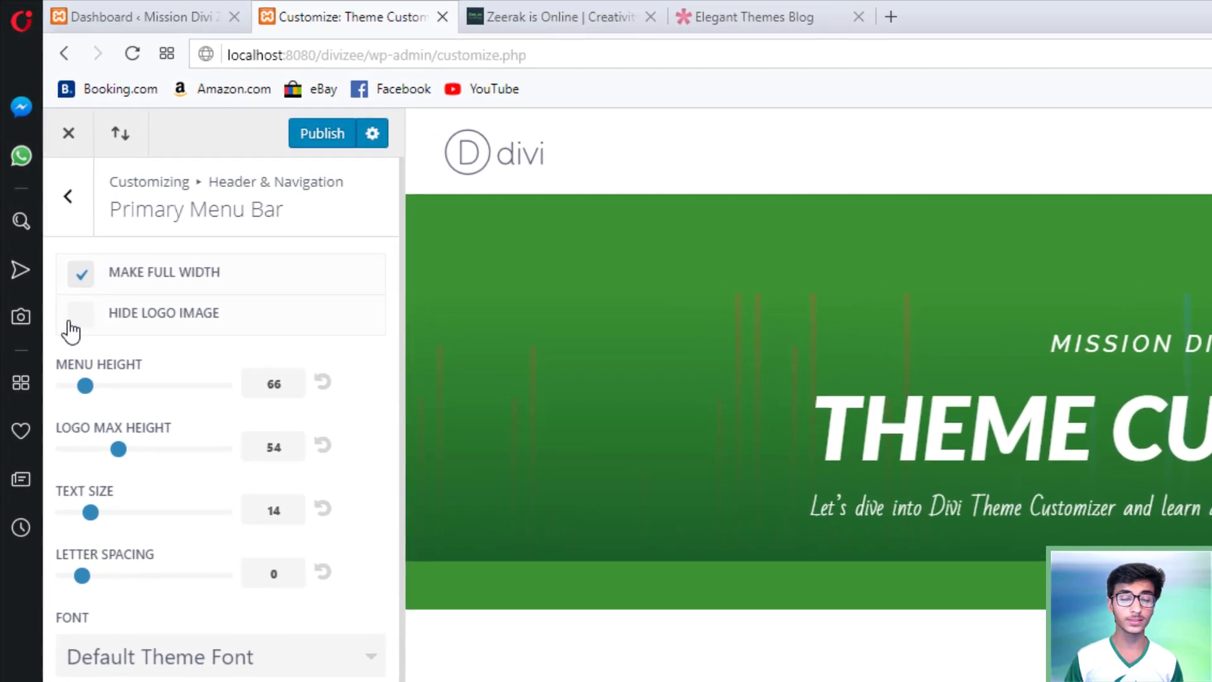
pyautogui.click(77, 325)
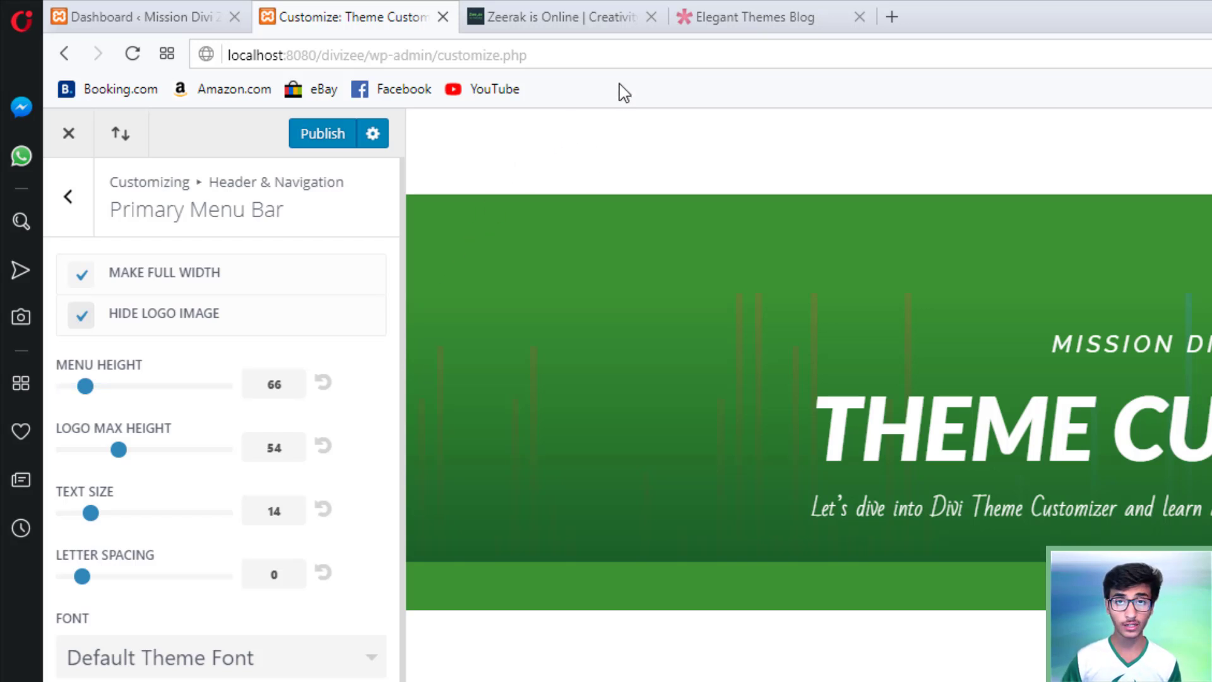
pyautogui.click(86, 318)
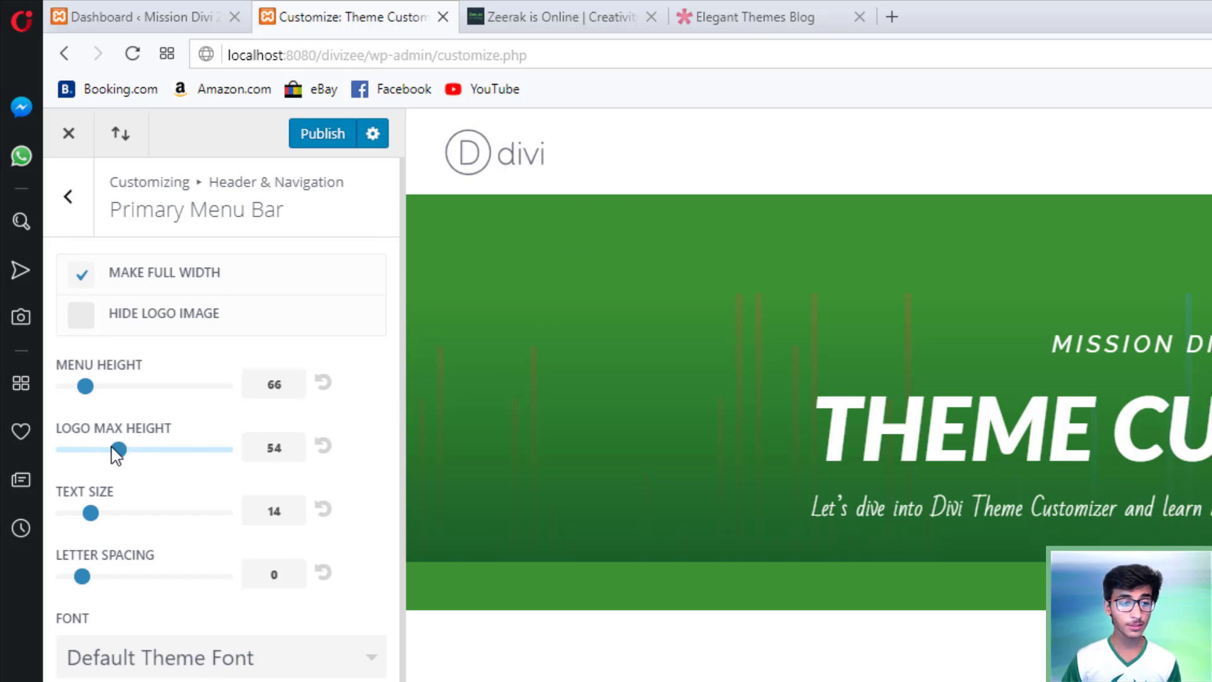
# Try a menu height of 200, reset it to the default, and set it to 94
pyautogui.moveTo(84, 387); pyautogui.dragTo(167, 387)
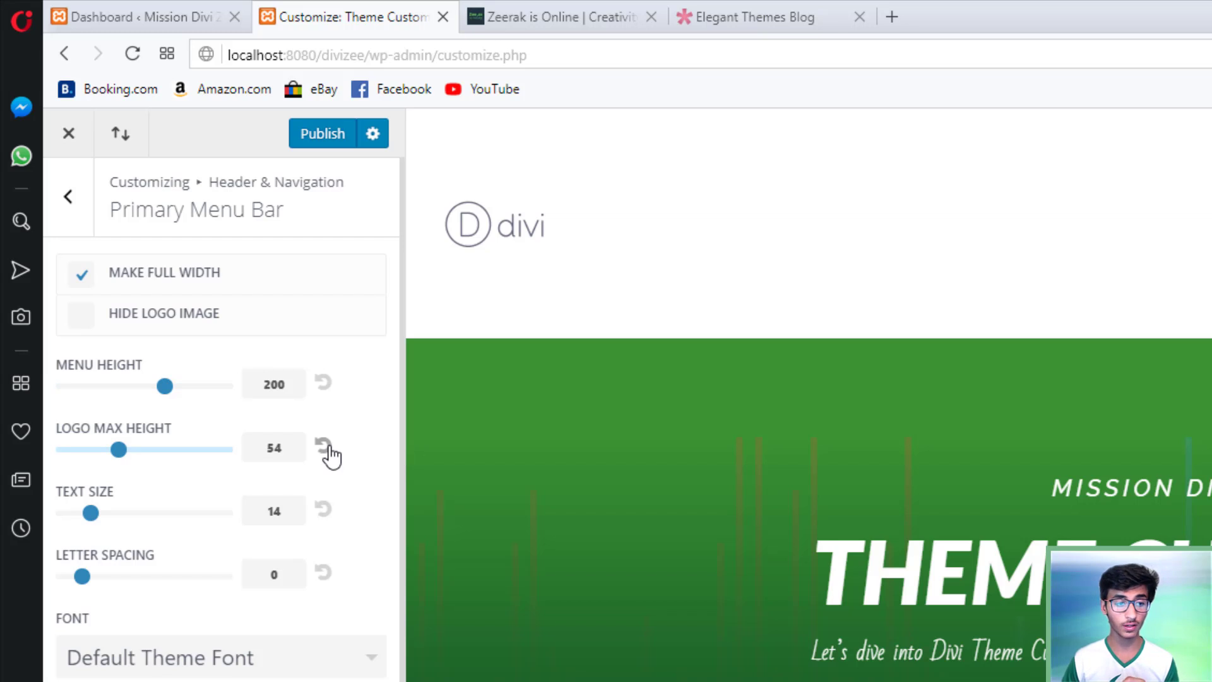
pyautogui.click(324, 383)
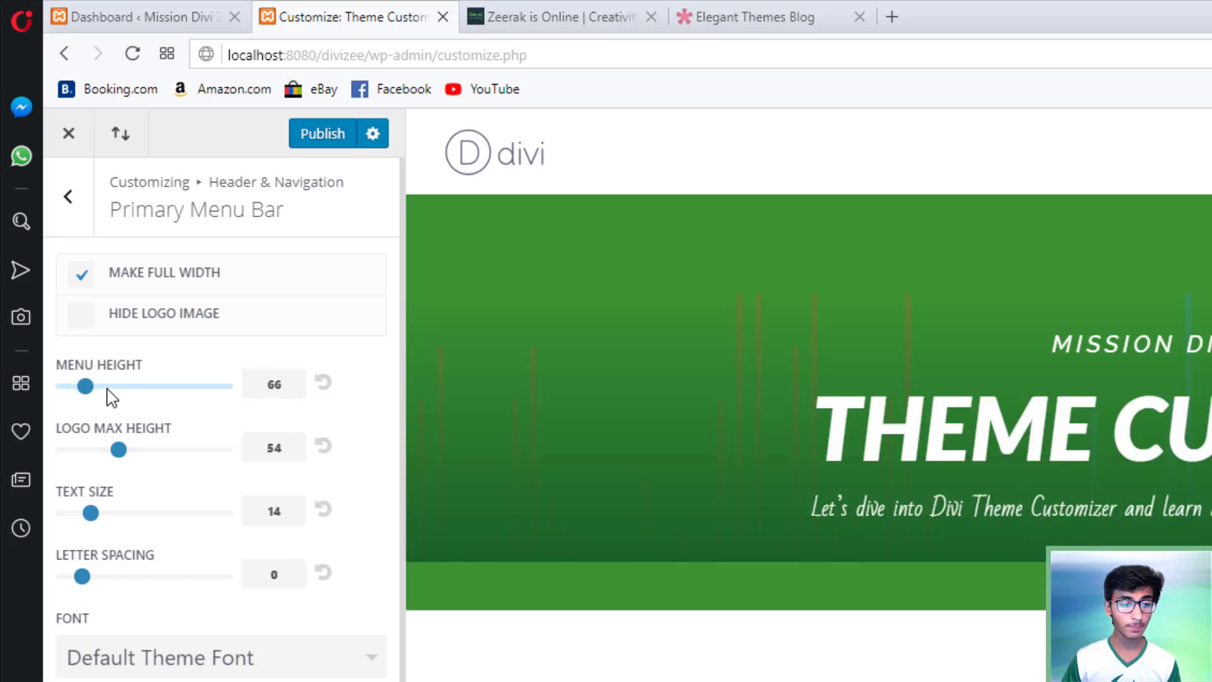
pyautogui.moveTo(89, 387); pyautogui.dragTo(105, 392)
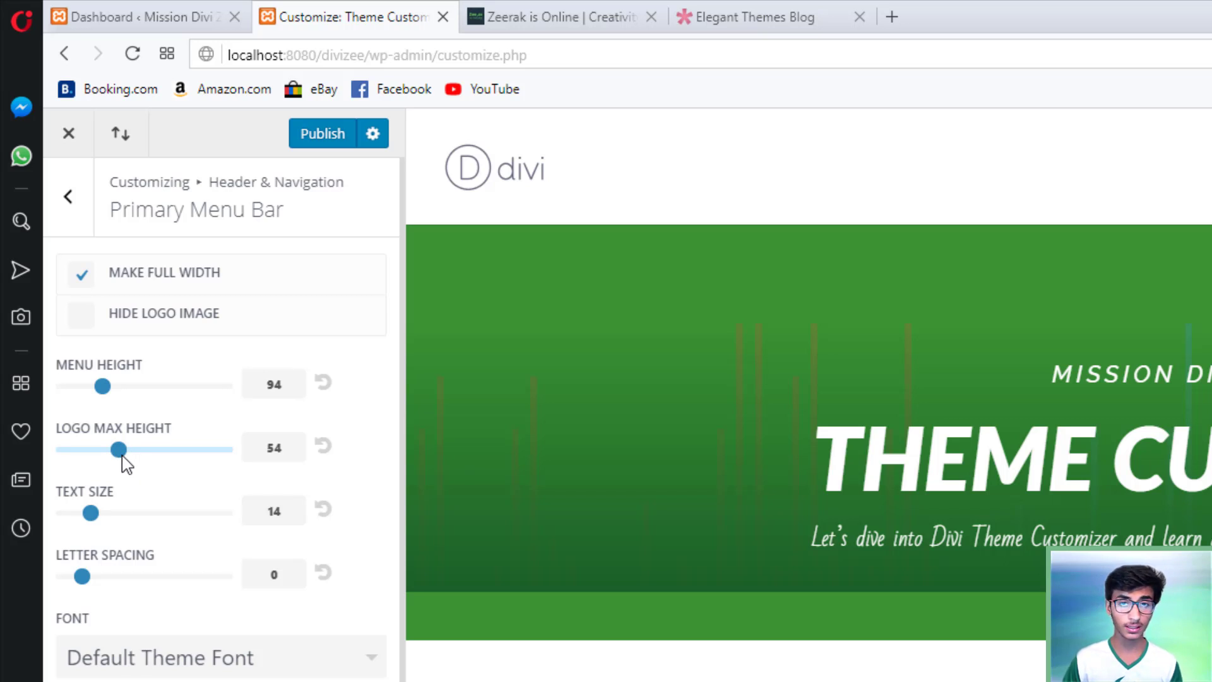
# Try logo max heights of 100 and 30, reset the value, and set it to 100
pyautogui.moveTo(123, 457); pyautogui.dragTo(269, 449)
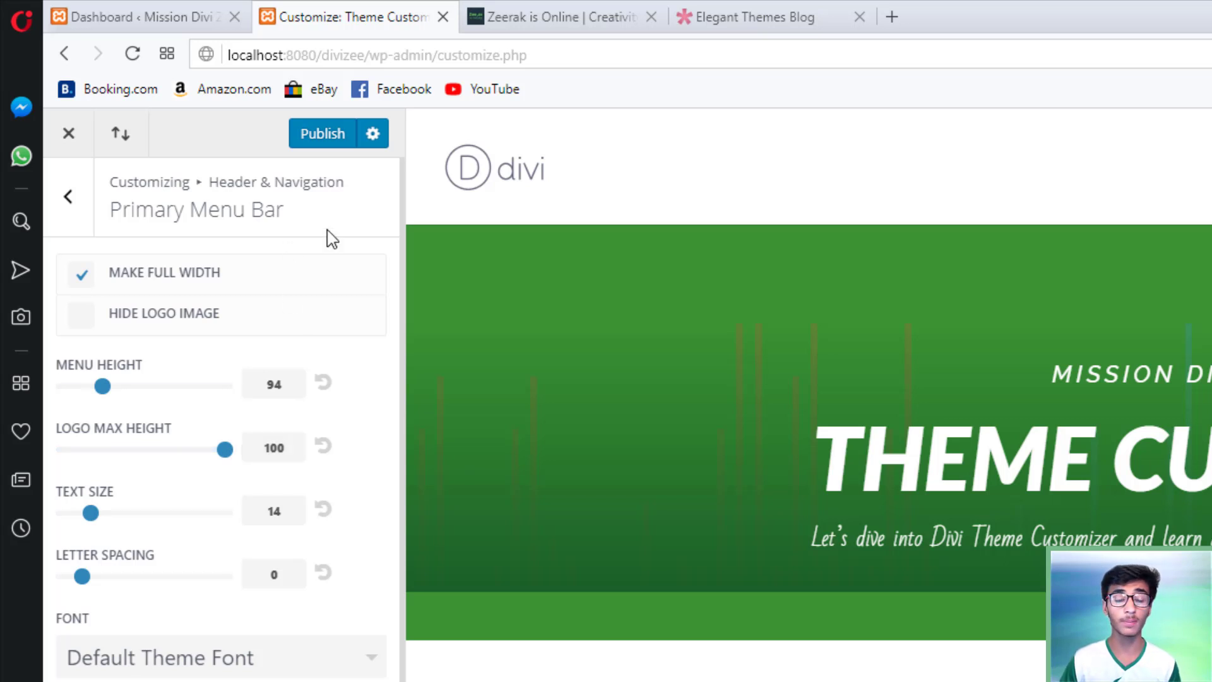
pyautogui.moveTo(225, 450); pyautogui.dragTo(31, 448)
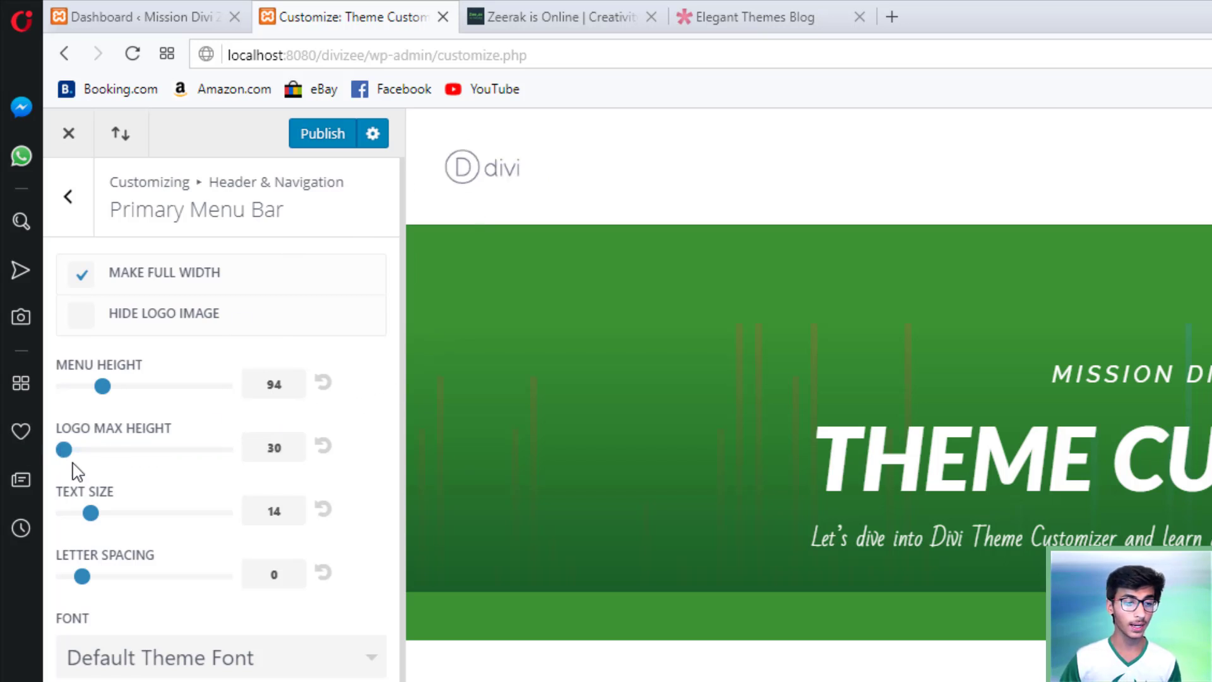
pyautogui.click(324, 447)
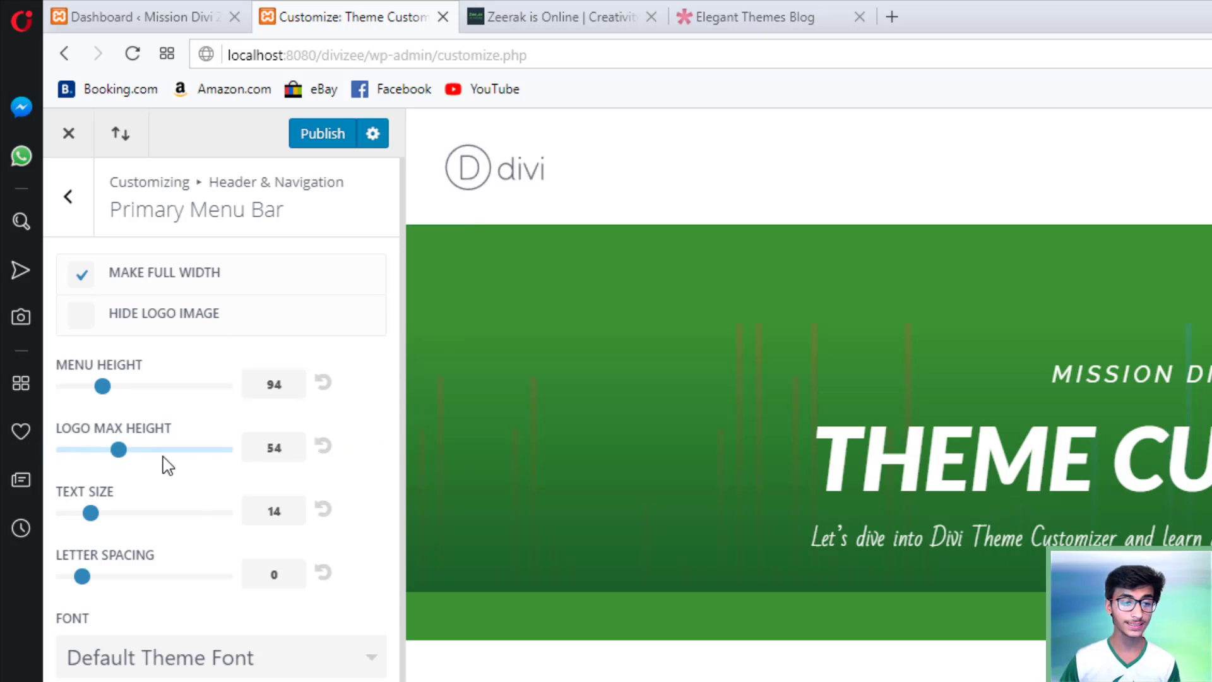
pyautogui.moveTo(125, 455); pyautogui.dragTo(320, 458)
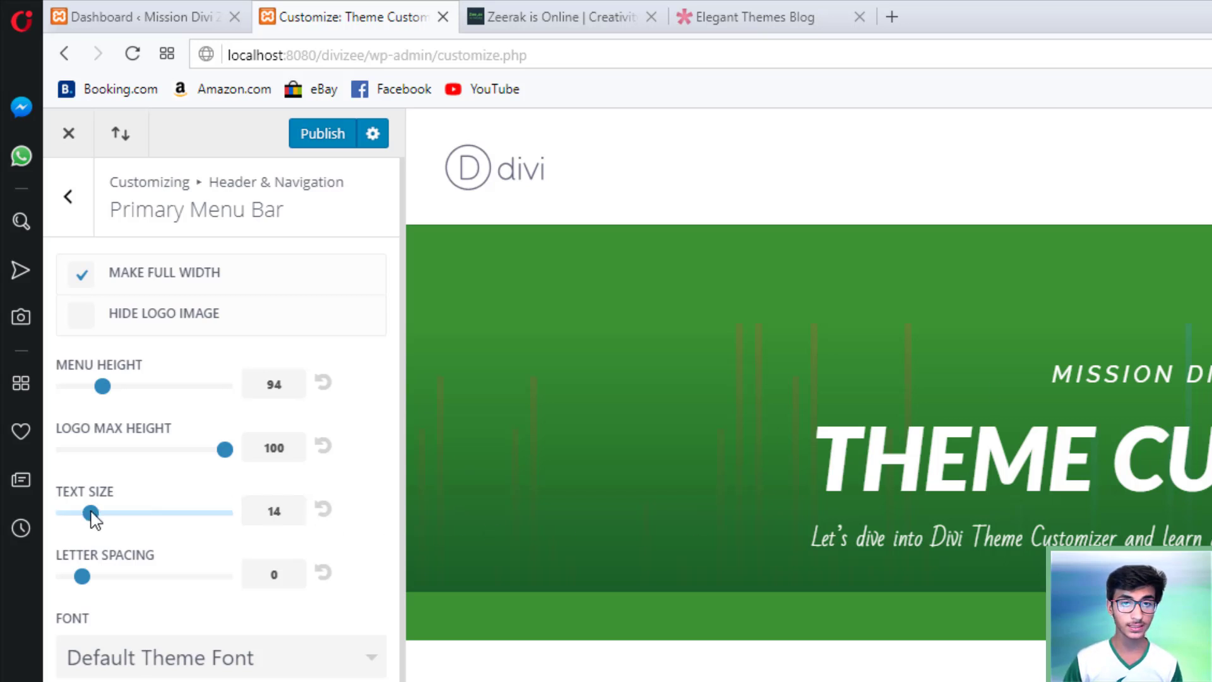
# Set the primary menu's text size to 17 and its letter spacing to 2
pyautogui.moveTo(91, 513); pyautogui.dragTo(111, 513)
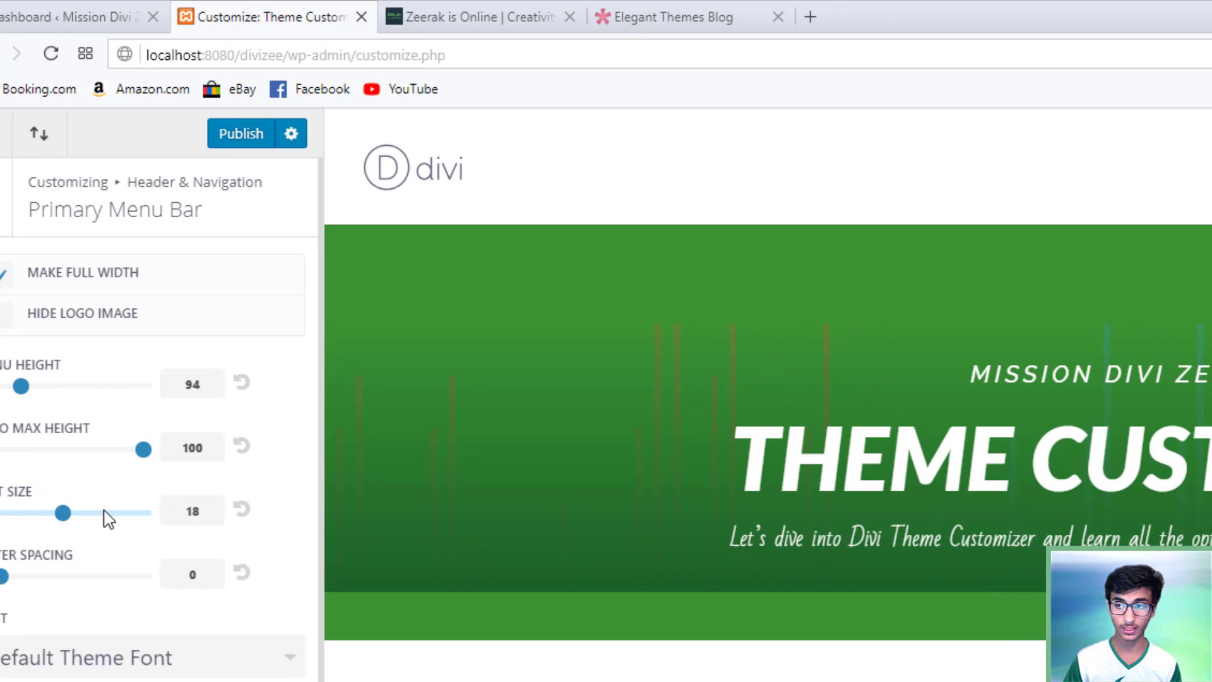
pyautogui.moveTo(108, 519); pyautogui.dragTo(160, 509)
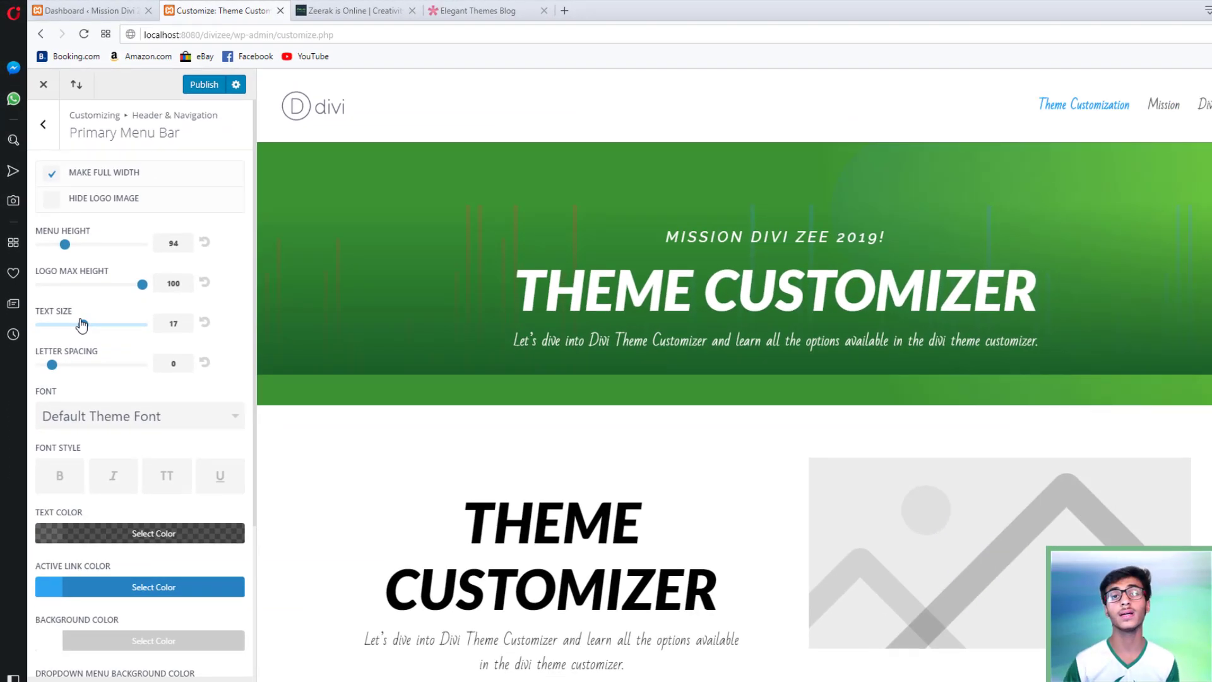
pyautogui.moveTo(52, 365); pyautogui.dragTo(75, 365)
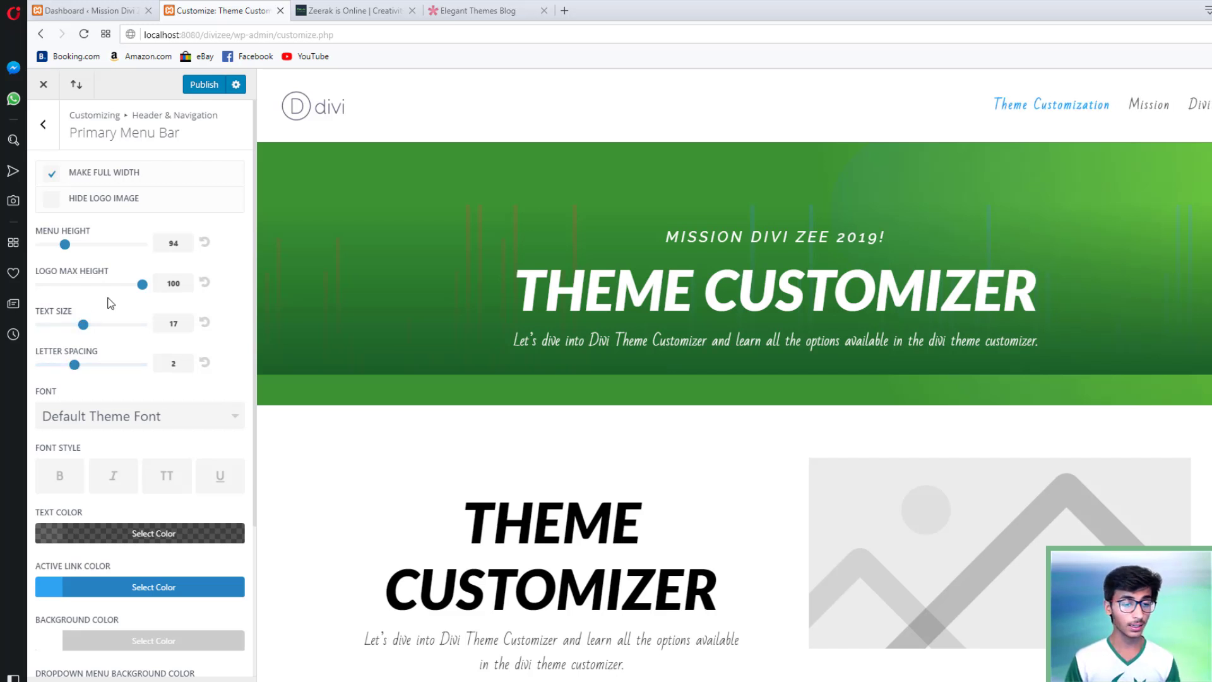
# Browse the list of fonts available for the primary menu text
pyautogui.scroll(-1, 111, 303)
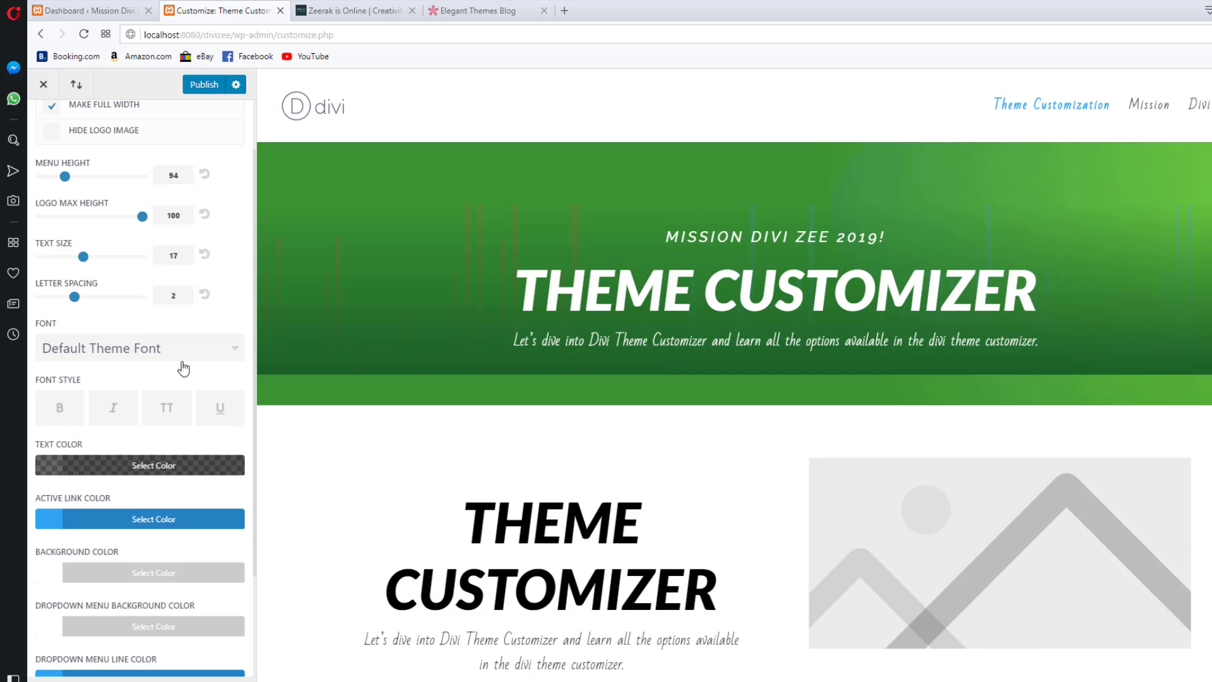
pyautogui.click(143, 347)
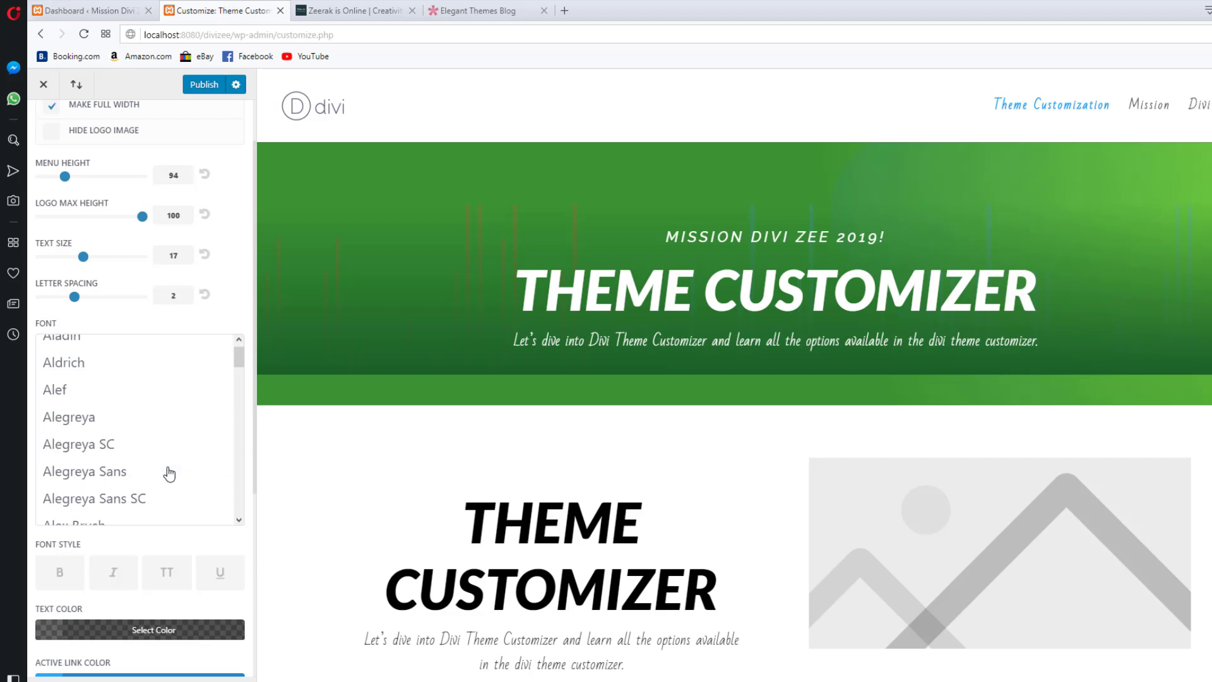
pyautogui.scroll(-5, 168, 471)
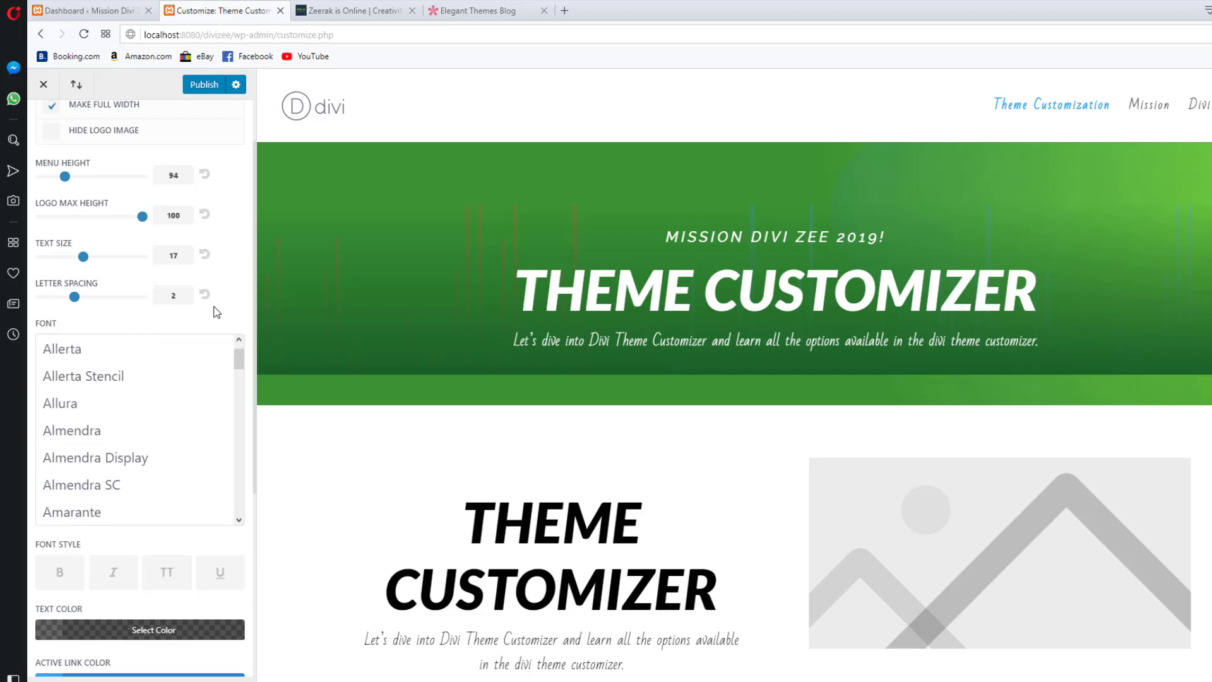
# Try the italic, uppercase and underline font styles on the primary menu text, turning each one off again
pyautogui.scroll(-4, 59, 303)
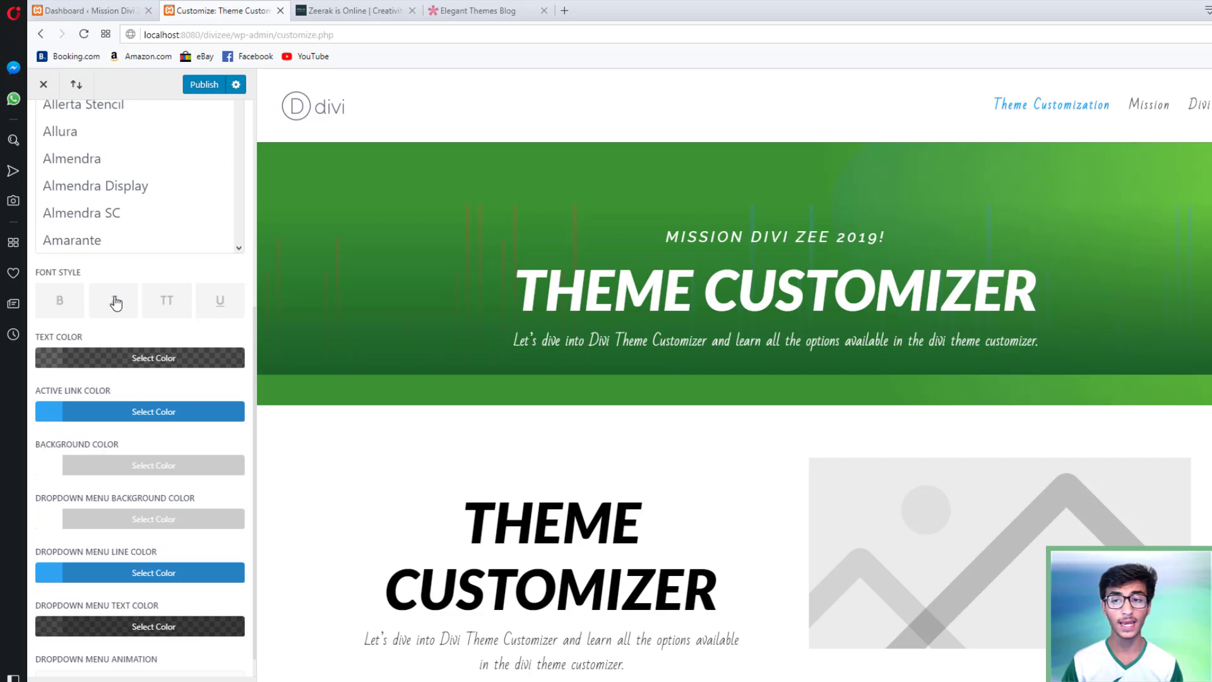
pyautogui.click(115, 302)
pyautogui.click(116, 304)
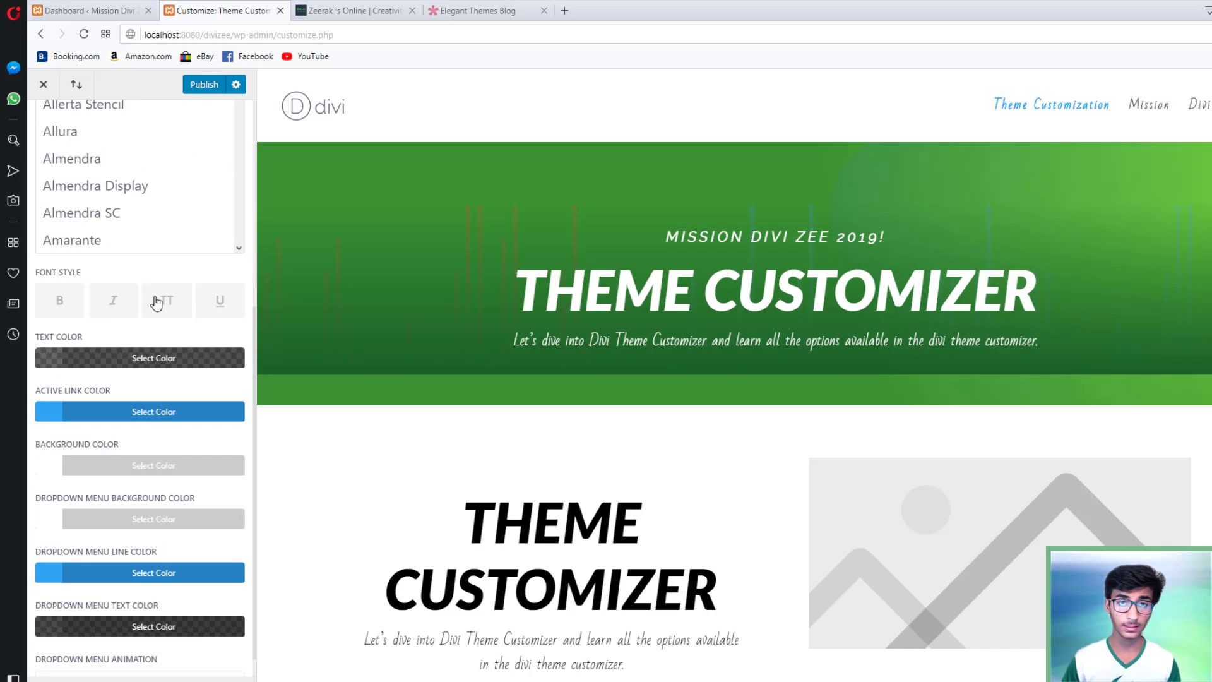
pyautogui.click(156, 303)
pyautogui.click(153, 305)
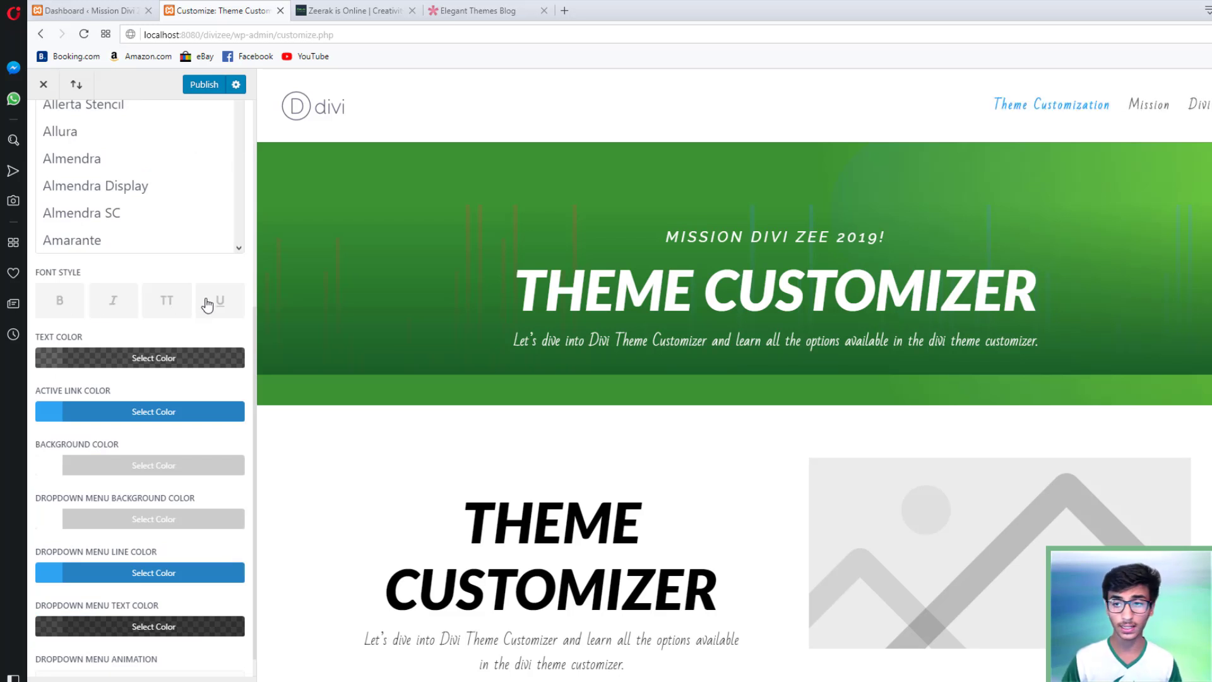
pyautogui.click(207, 304)
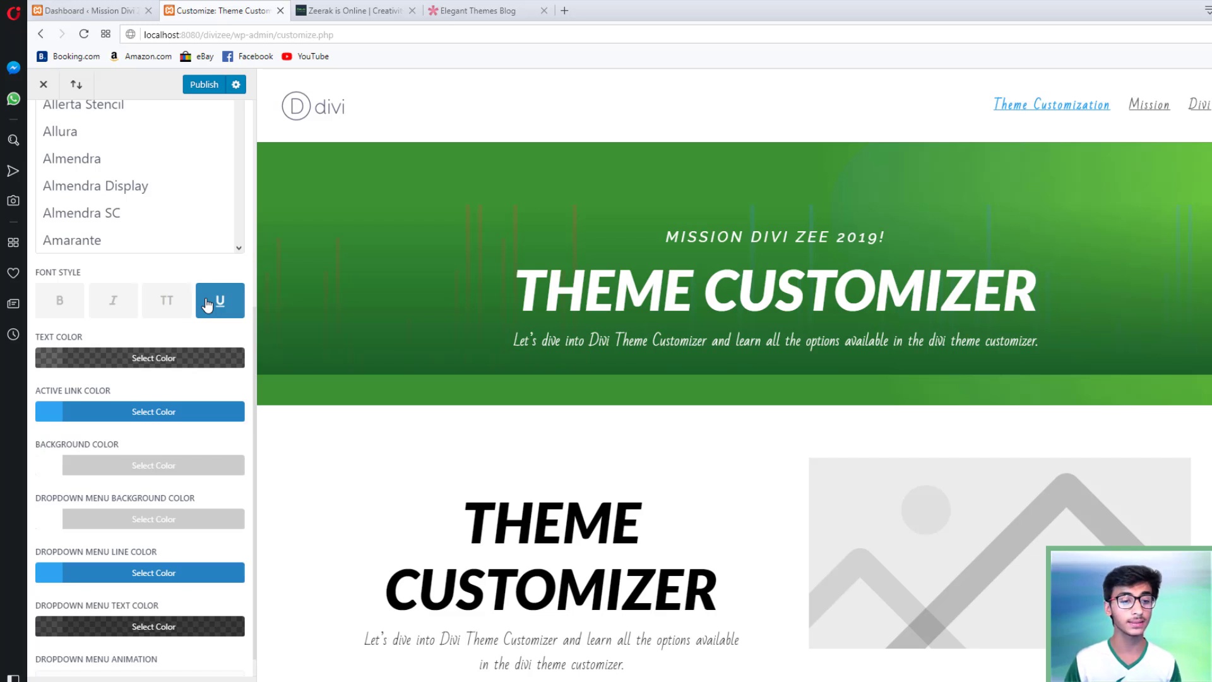
pyautogui.click(208, 304)
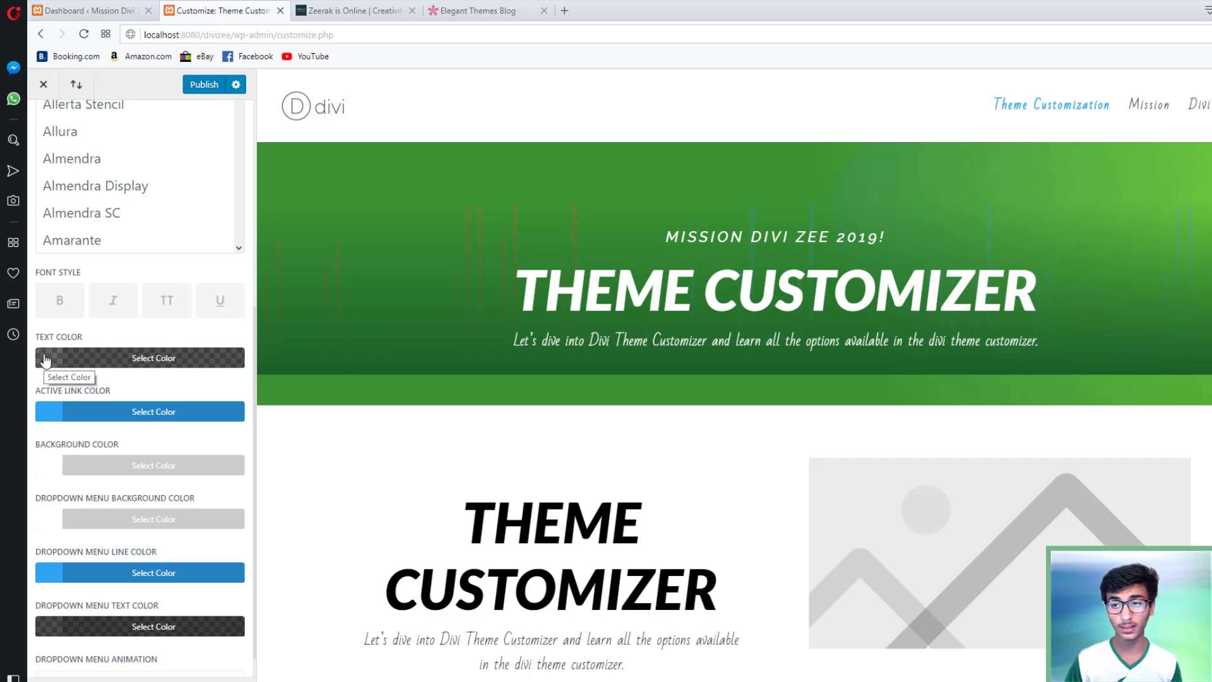
# Set the primary menu's text color to the gray rgba(81,81,81,0.6)
pyautogui.click(46, 360)
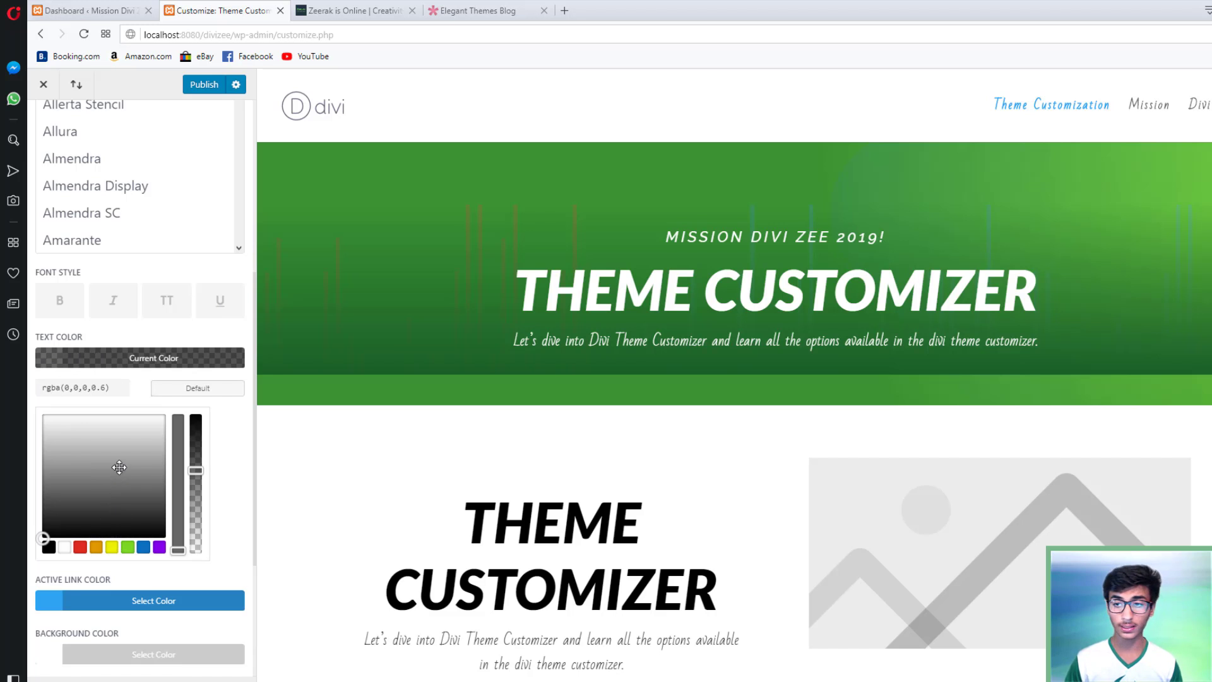
pyautogui.click(143, 497)
pyautogui.moveTo(143, 498); pyautogui.dragTo(142, 499)
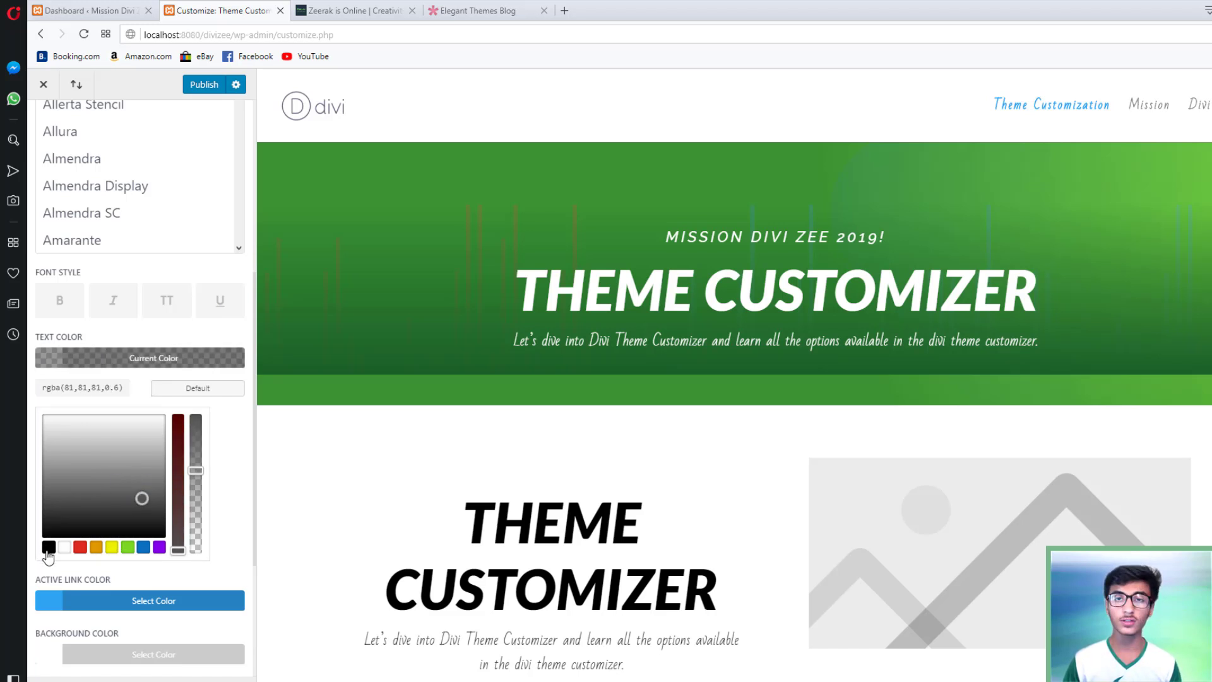
# Set the primary menu's active link color to the green #35bf1c
pyautogui.scroll(-1, 167, 442)
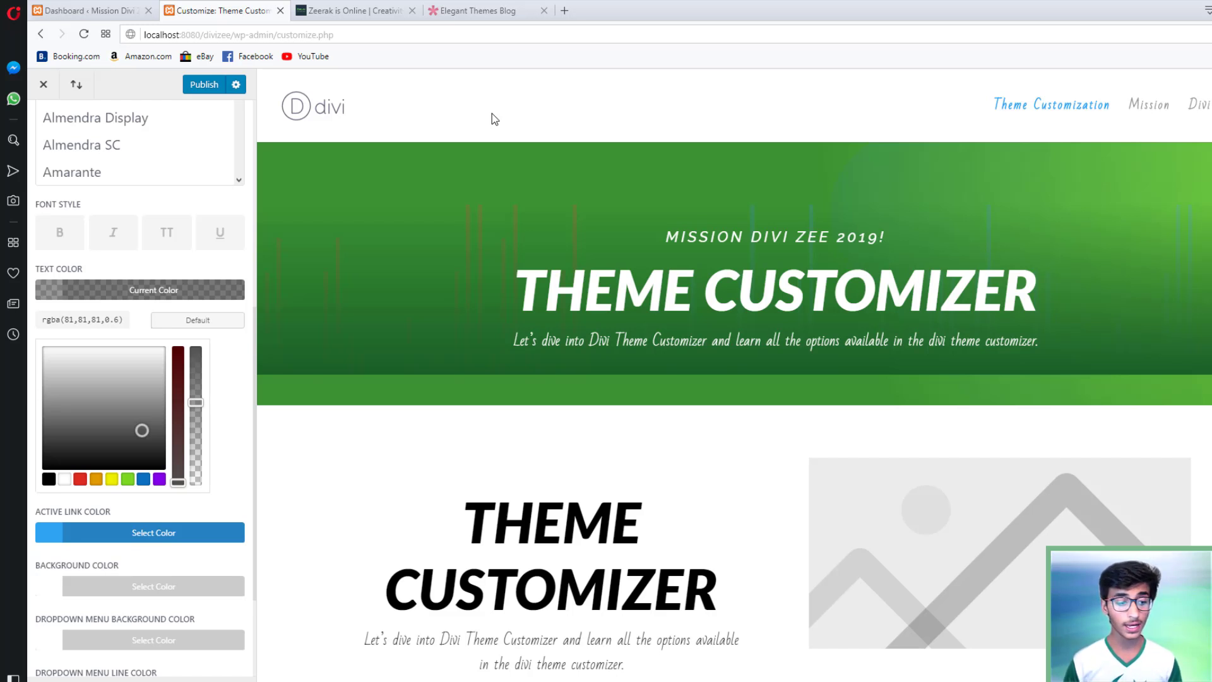
pyautogui.click(51, 533)
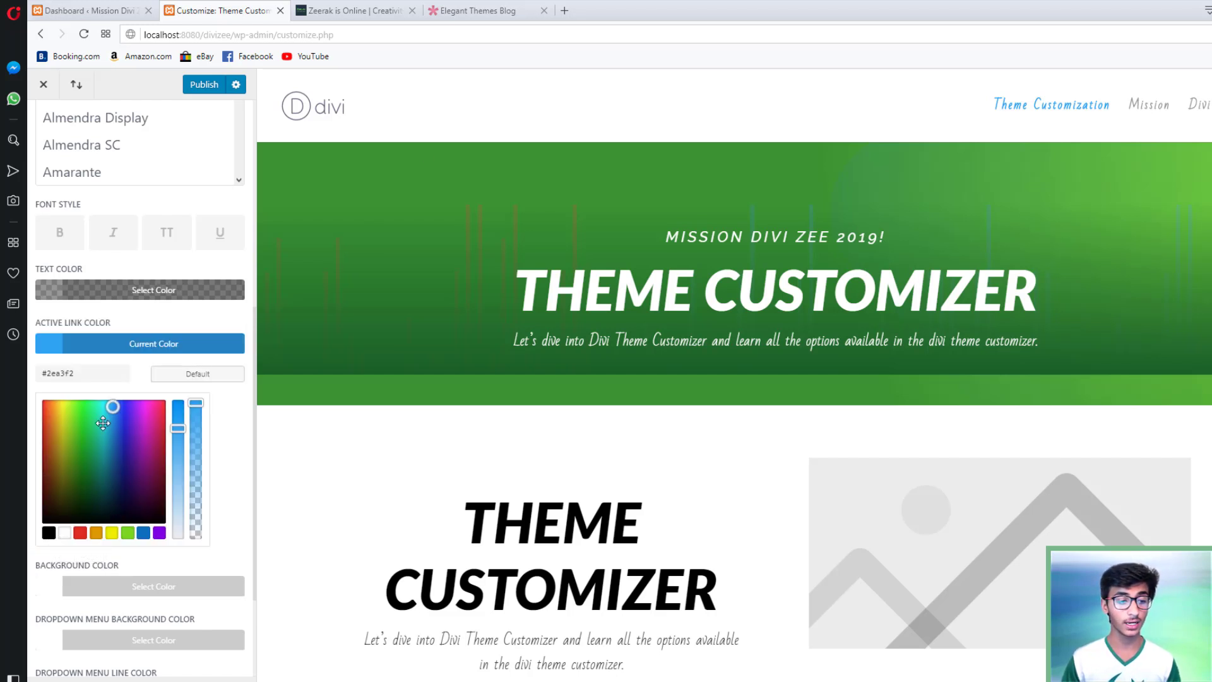
pyautogui.moveTo(114, 406); pyautogui.dragTo(81, 432)
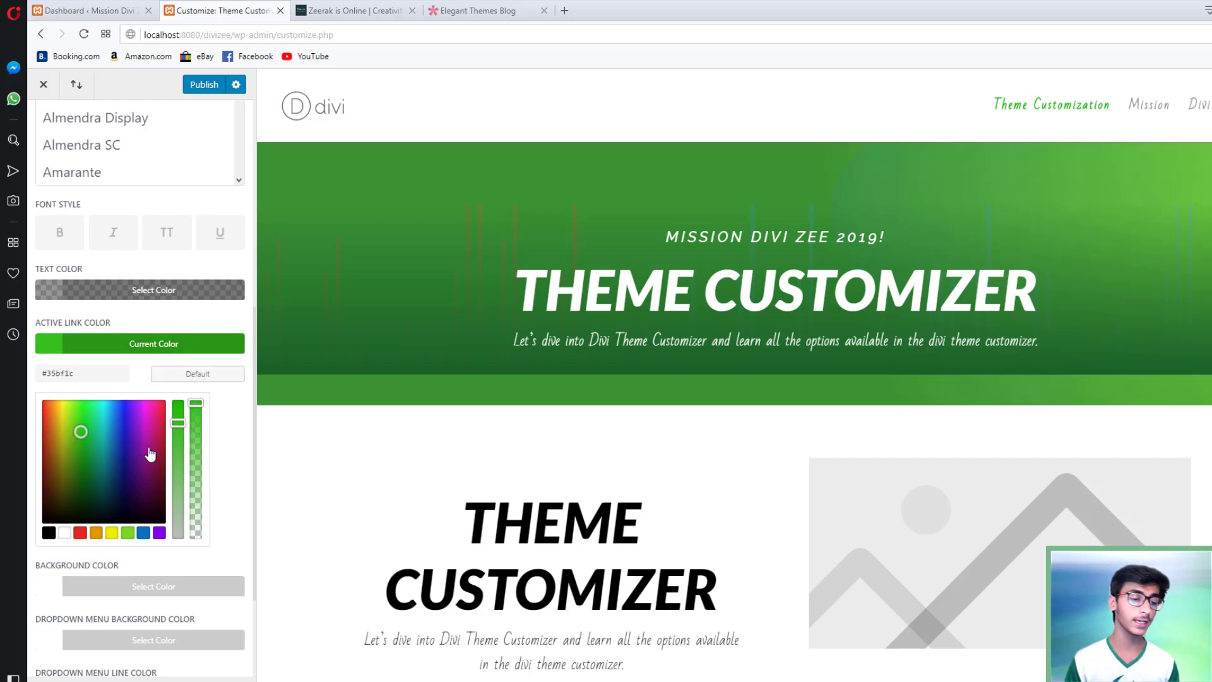
pyautogui.scroll(-1, 154, 527)
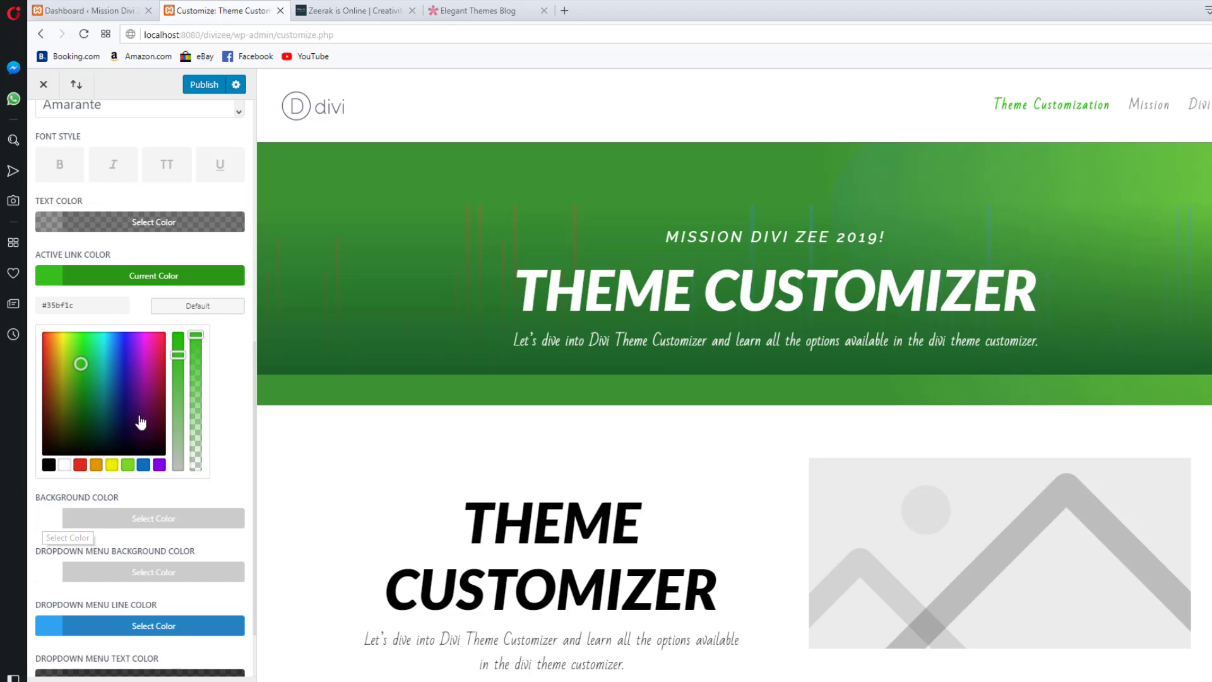
# Try a fully transparent white as the primary menu bar's background color
pyautogui.scroll(-2, 44, 521)
pyautogui.click(58, 442)
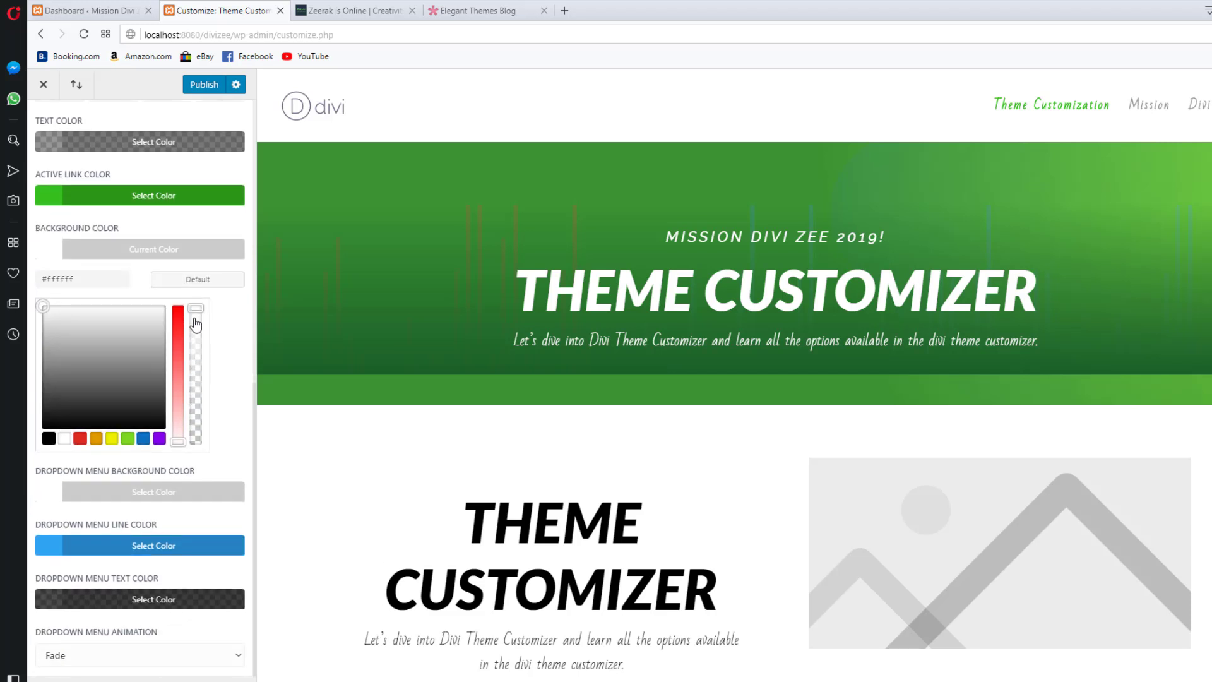
pyautogui.moveTo(196, 309); pyautogui.dragTo(195, 442)
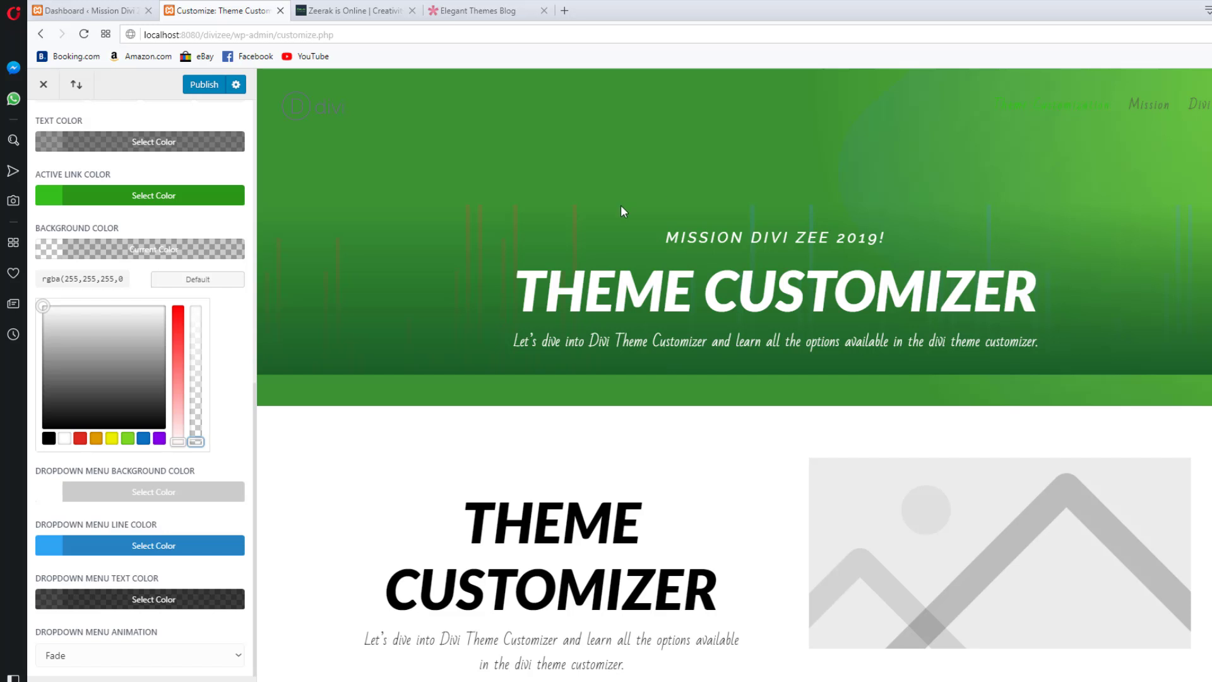
# Try several green shades on the primary menu bar's background, raise its opacity to nearly full, and settle on white
pyautogui.click(127, 438)
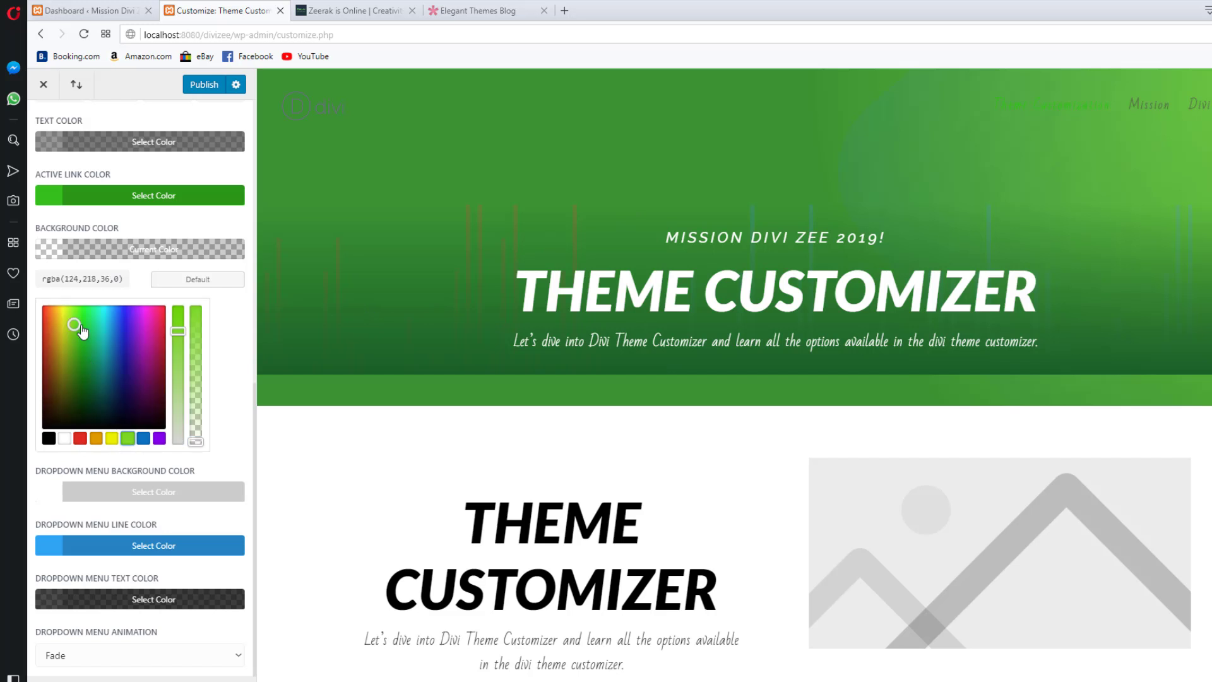
pyautogui.click(85, 346)
pyautogui.click(86, 362)
pyautogui.moveTo(197, 398); pyautogui.dragTo(196, 321)
pyautogui.click(79, 337)
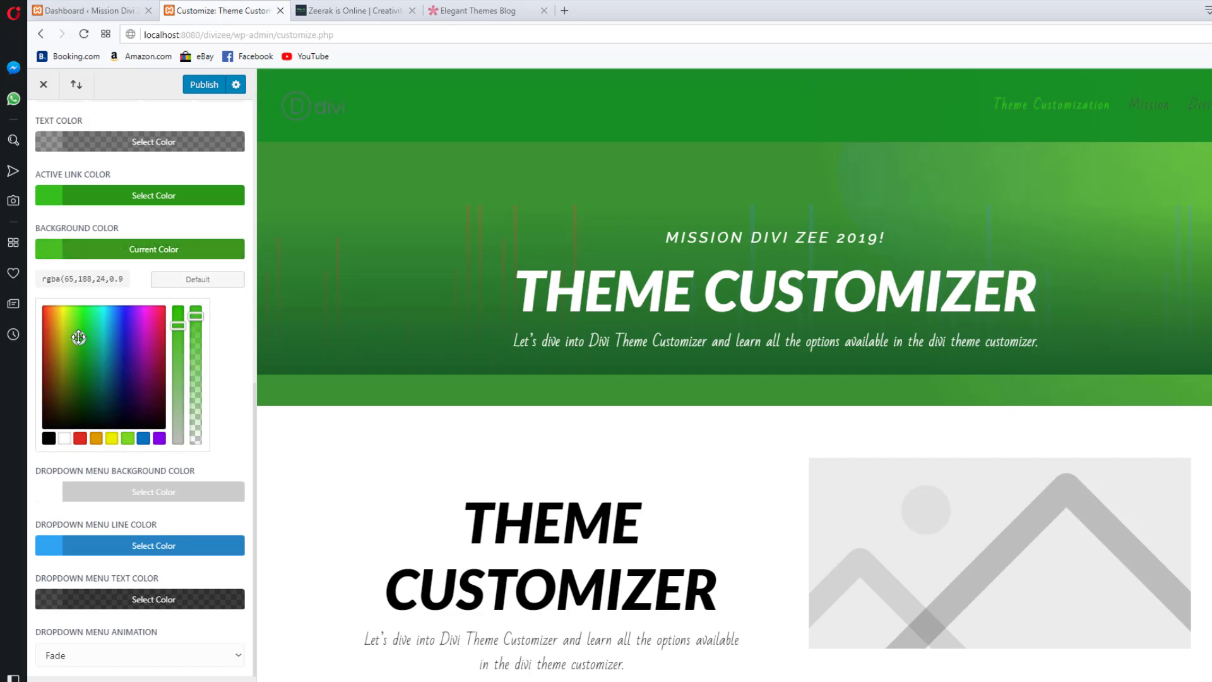
pyautogui.moveTo(78, 337)
pyautogui.mouseDown()
pyautogui.moveTo(110, 314)
pyautogui.moveTo(79, 313)
pyautogui.mouseUp()
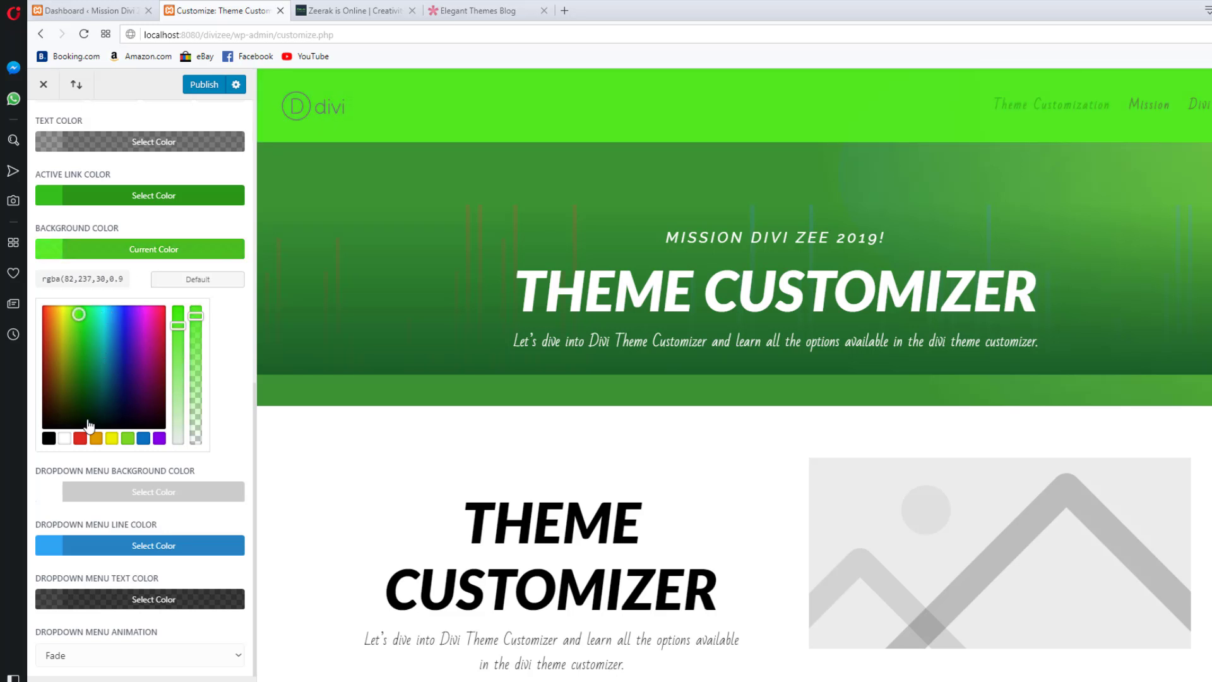
pyautogui.click(65, 438)
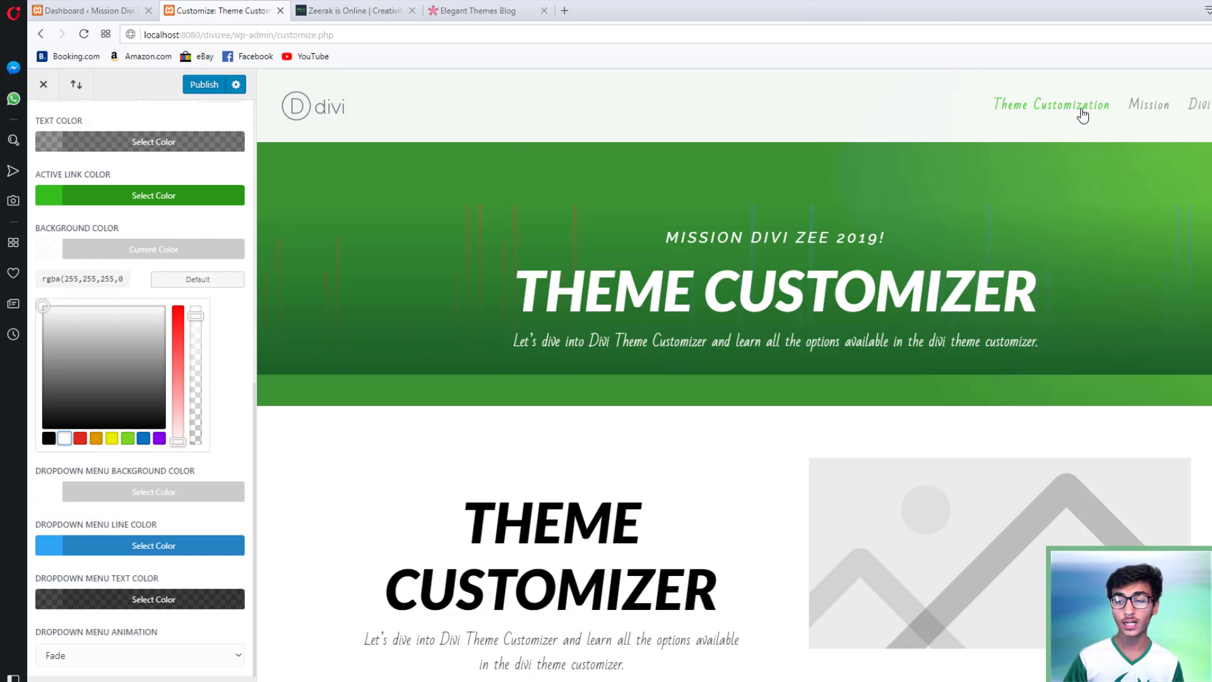
# Set the primary menu's dropdown menu line color to the green #3abc23
pyautogui.click(43, 552)
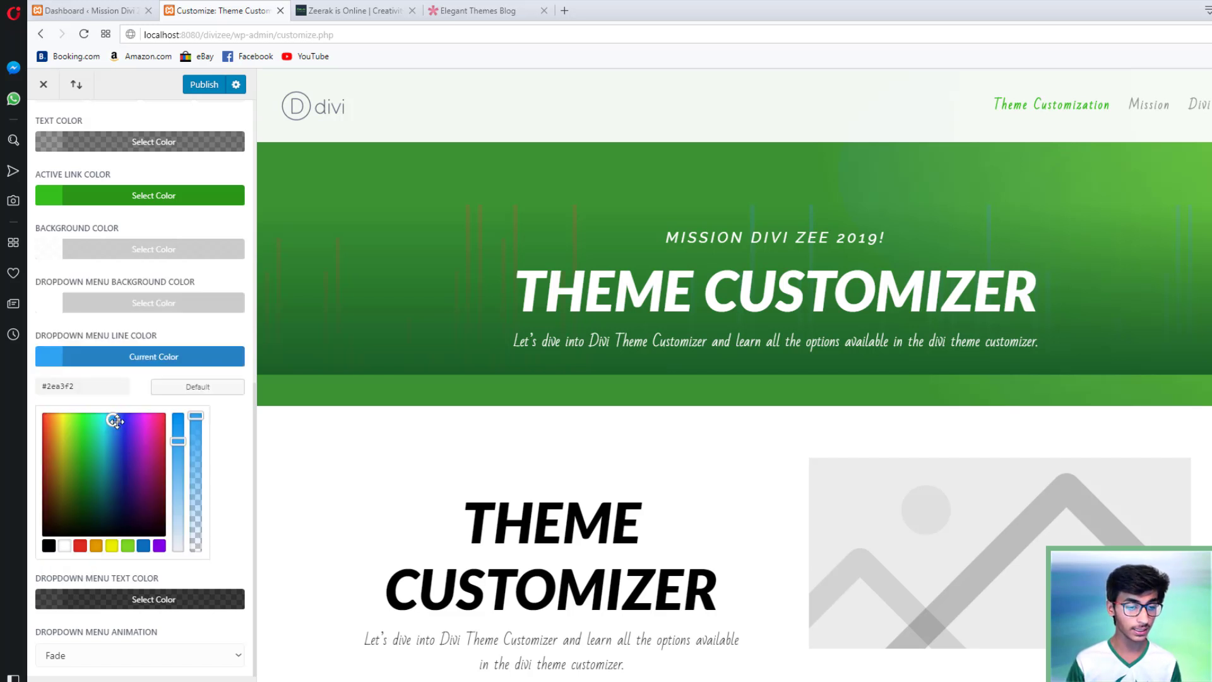
pyautogui.click(88, 450)
pyautogui.moveTo(89, 450); pyautogui.dragTo(81, 445)
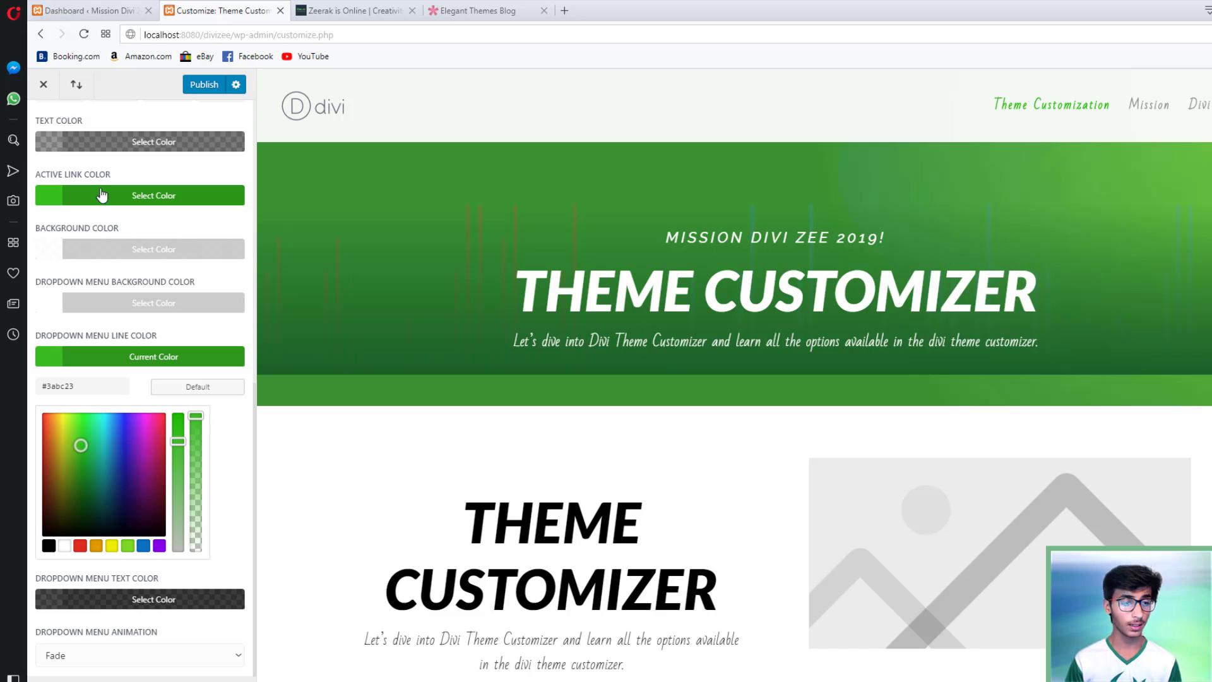
# Leave the Primary Menu Bar settings and open the Secondary Menu Bar settings under Header & Navigation
pyautogui.scroll(3, 101, 195)
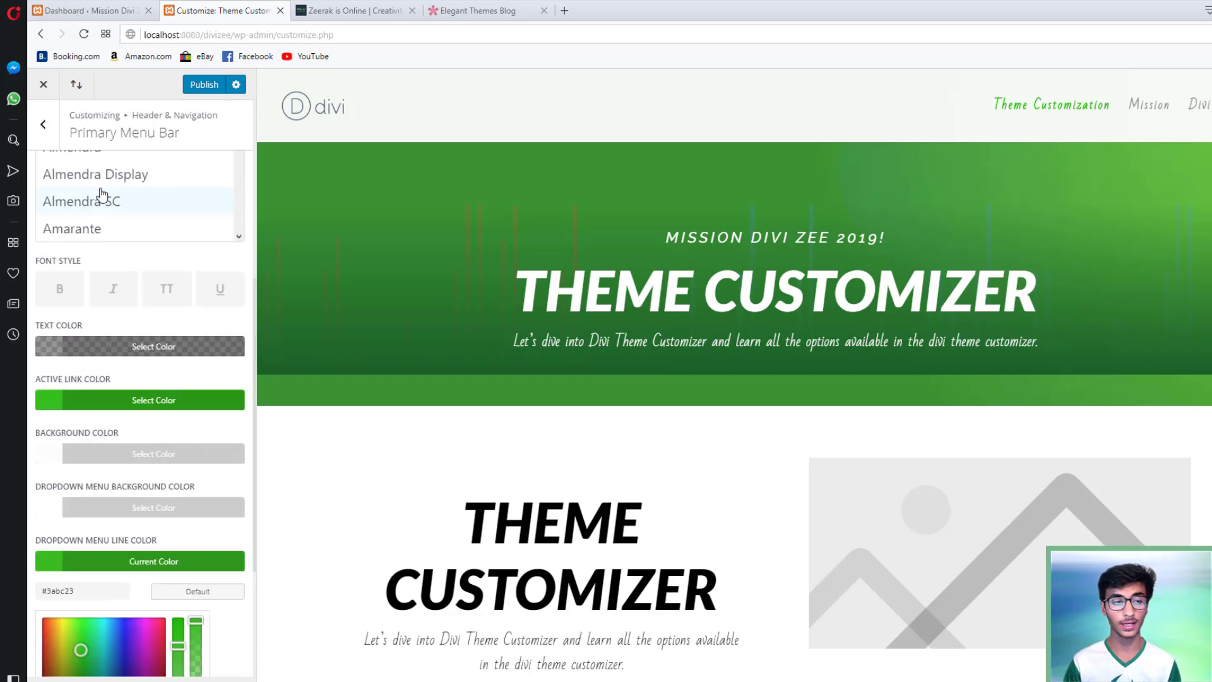
pyautogui.scroll(10, 101, 195)
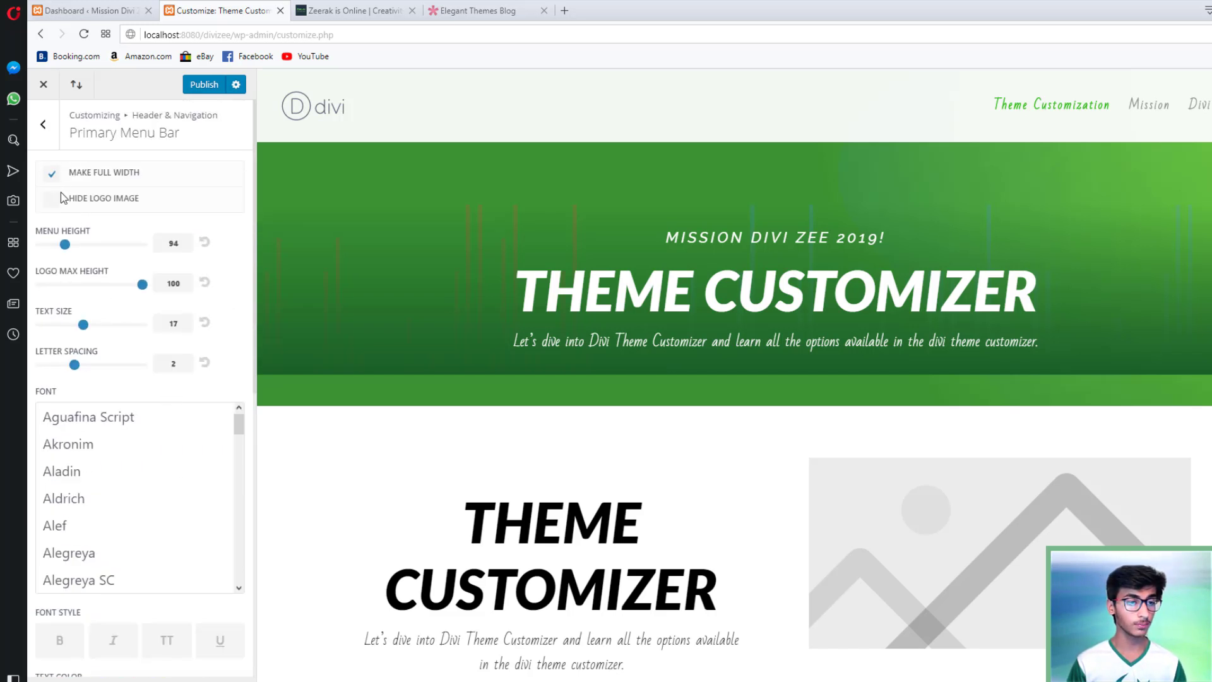
pyautogui.click(47, 141)
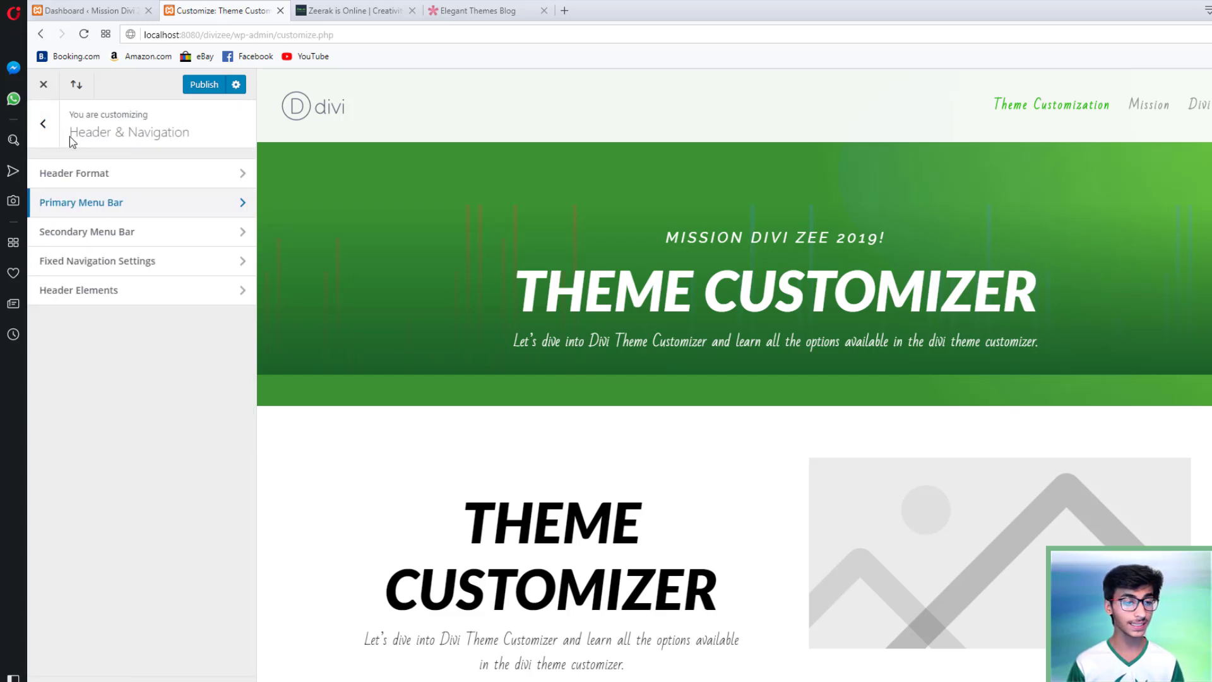
pyautogui.click(74, 245)
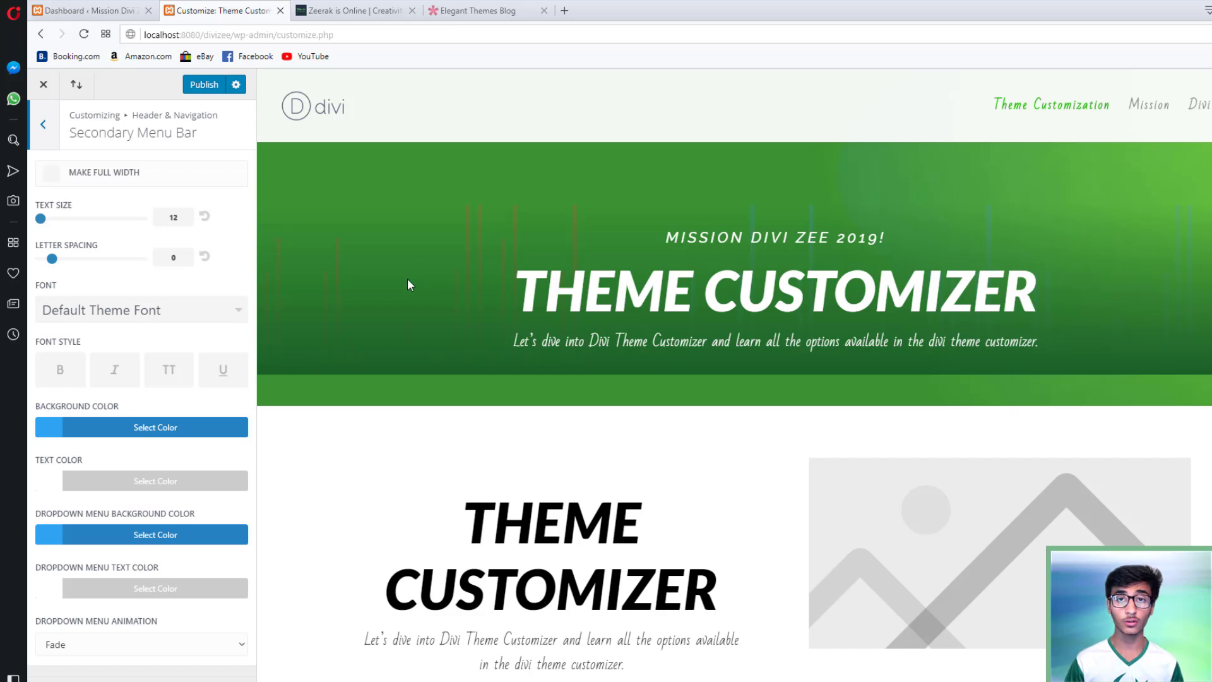
# Switch to the WordPress dashboard and create a new navigation menu named 2ndry
pyautogui.click(93, 5)
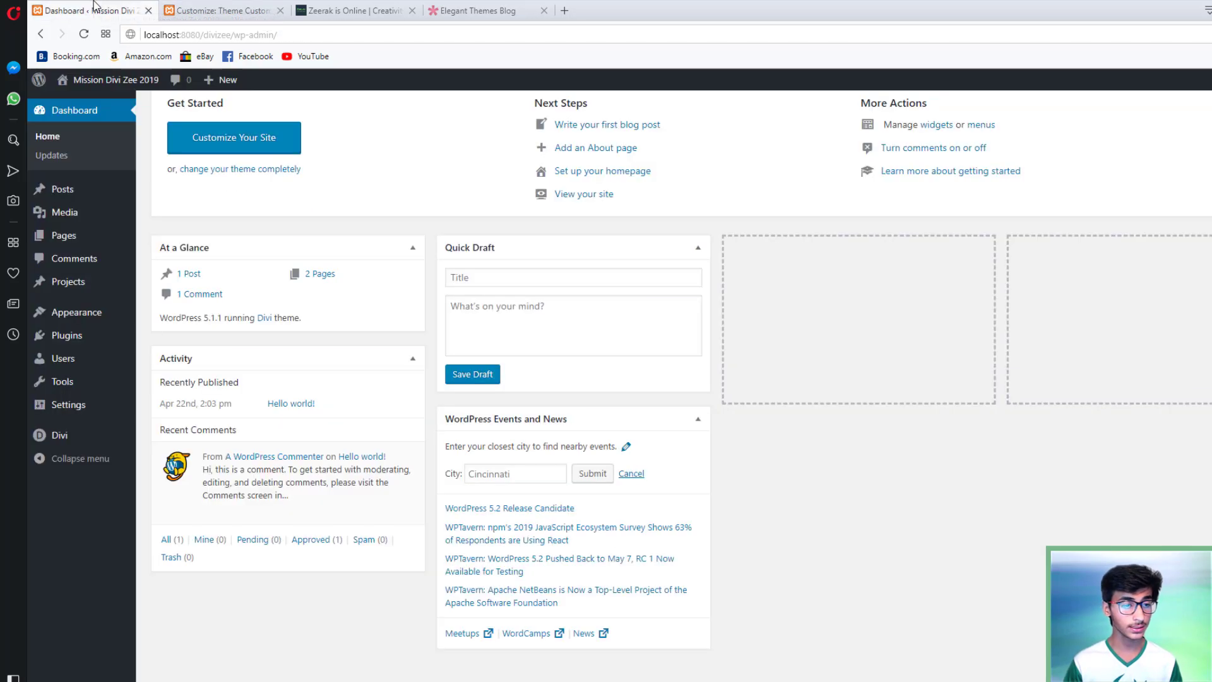
pyautogui.moveTo(63, 310)
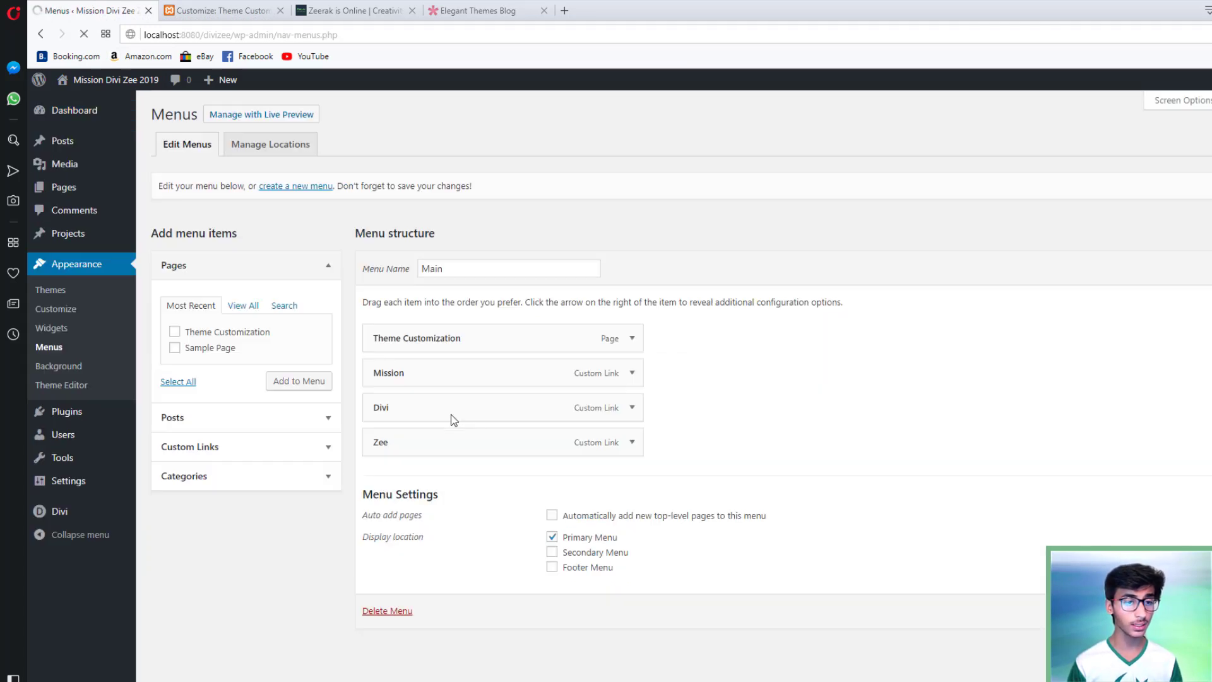
pyautogui.click(299, 190)
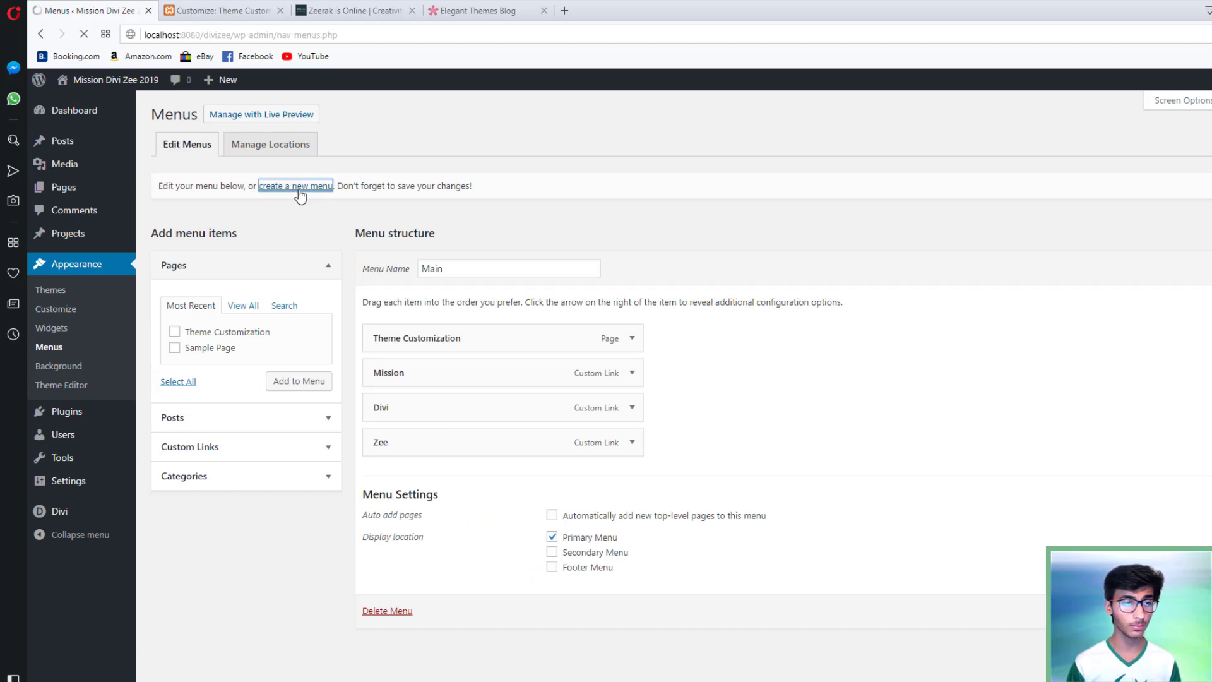
pyautogui.click(444, 267)
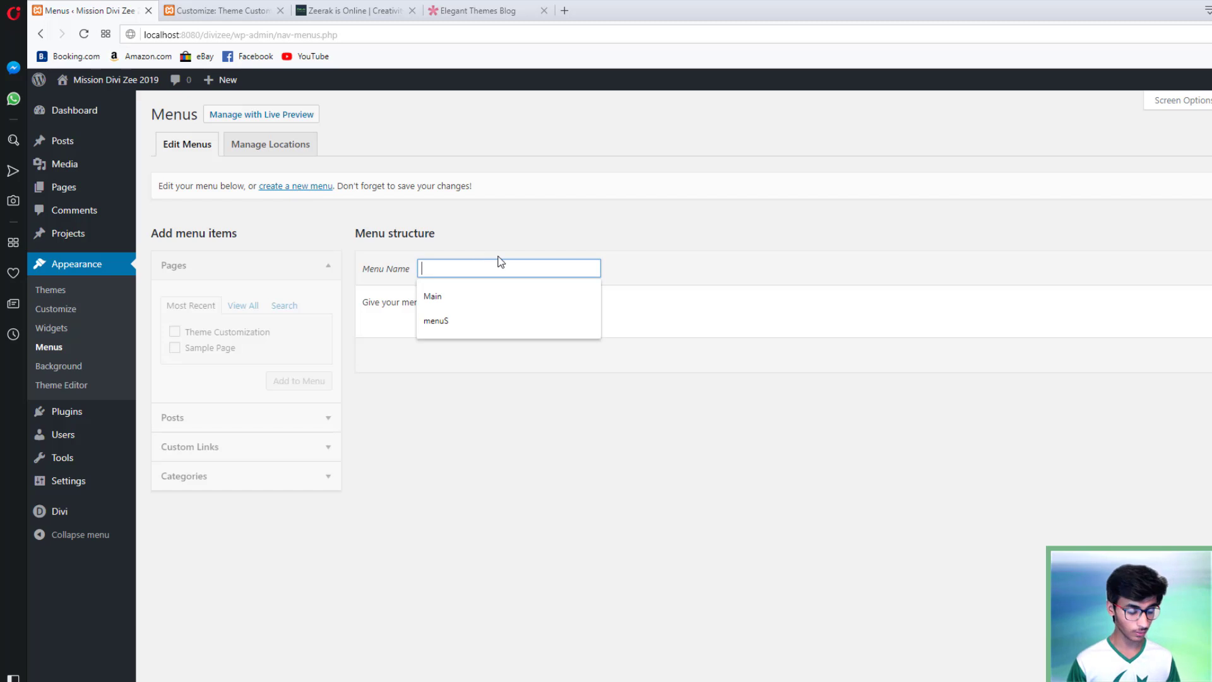
pyautogui.write('@ndry')
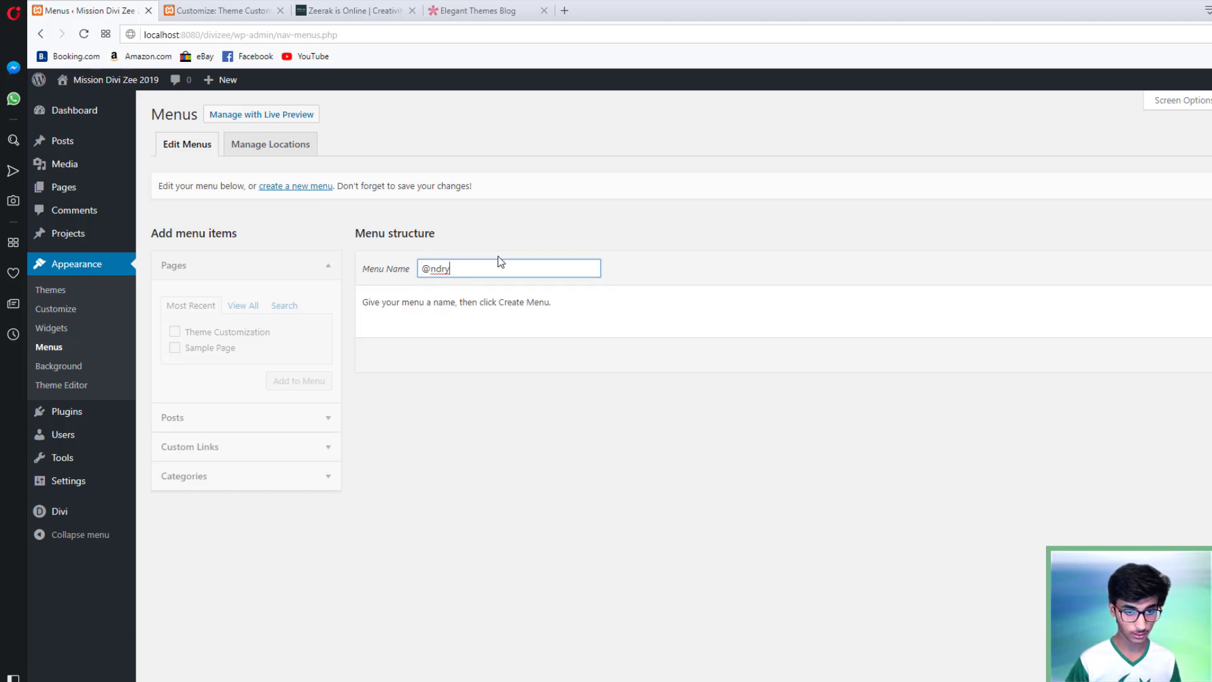
pyautogui.press('Home')
pyautogui.press('Delete')
pyautogui.write('2')
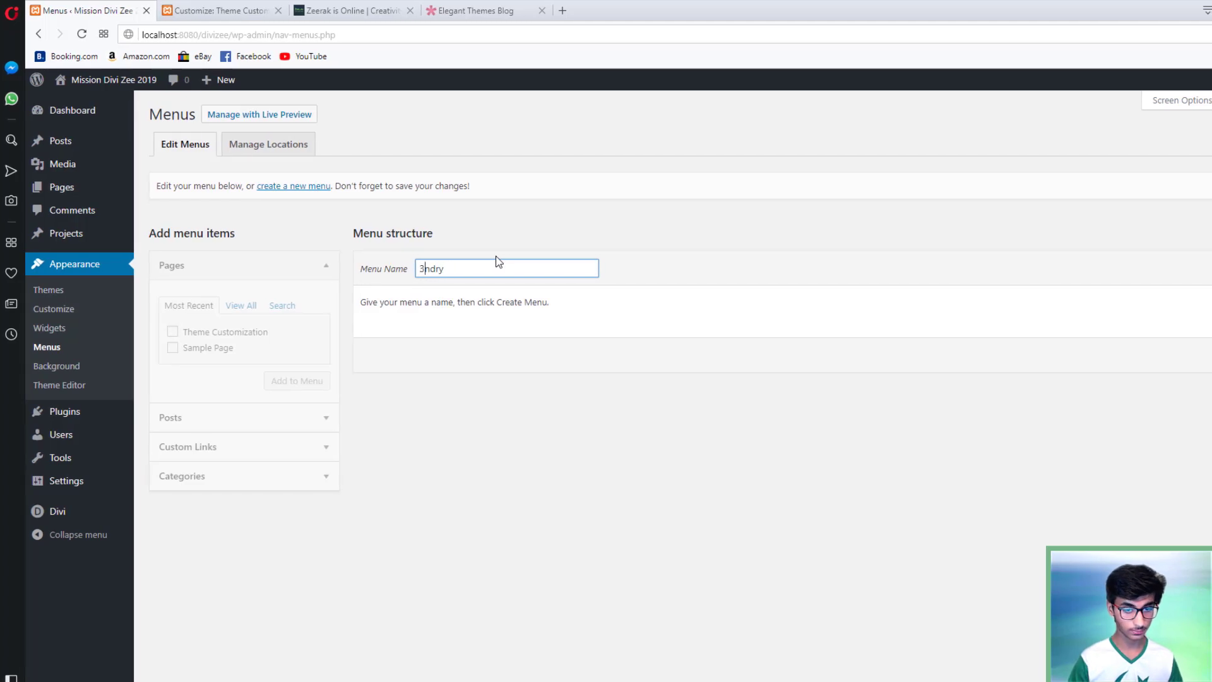
pyautogui.press('Return')
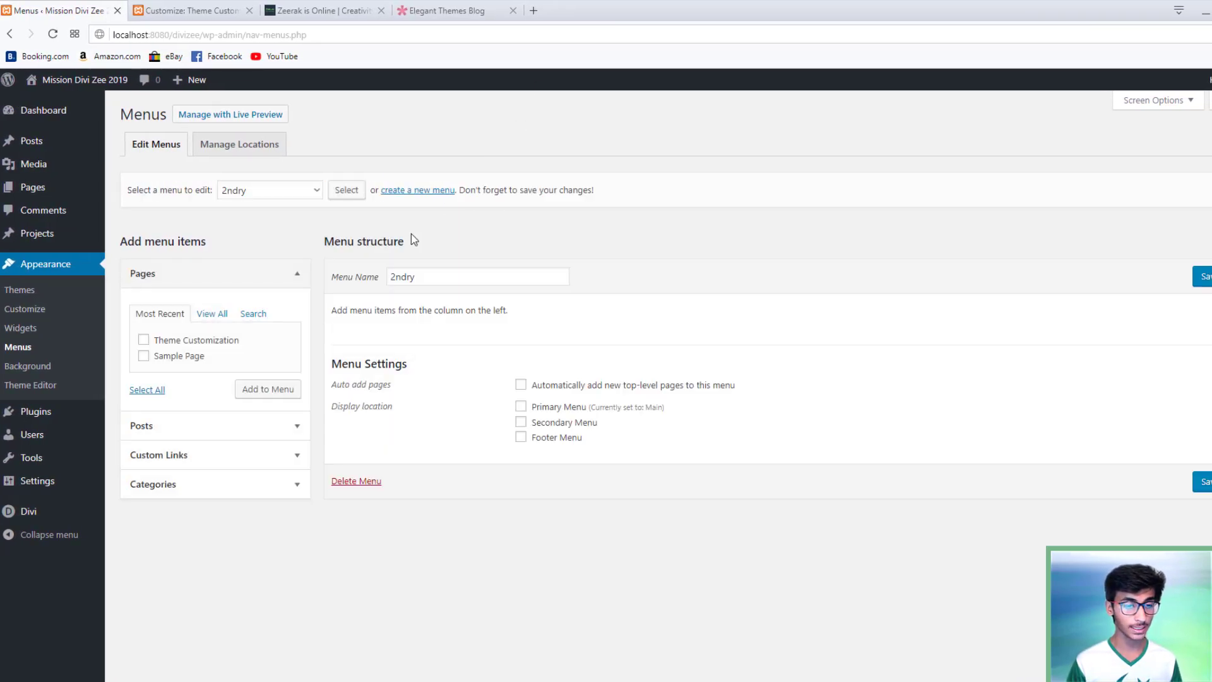
# Add only the Sample Page to the 2ndry menu
pyautogui.click(168, 358)
pyautogui.click(165, 342)
pyautogui.click(174, 342)
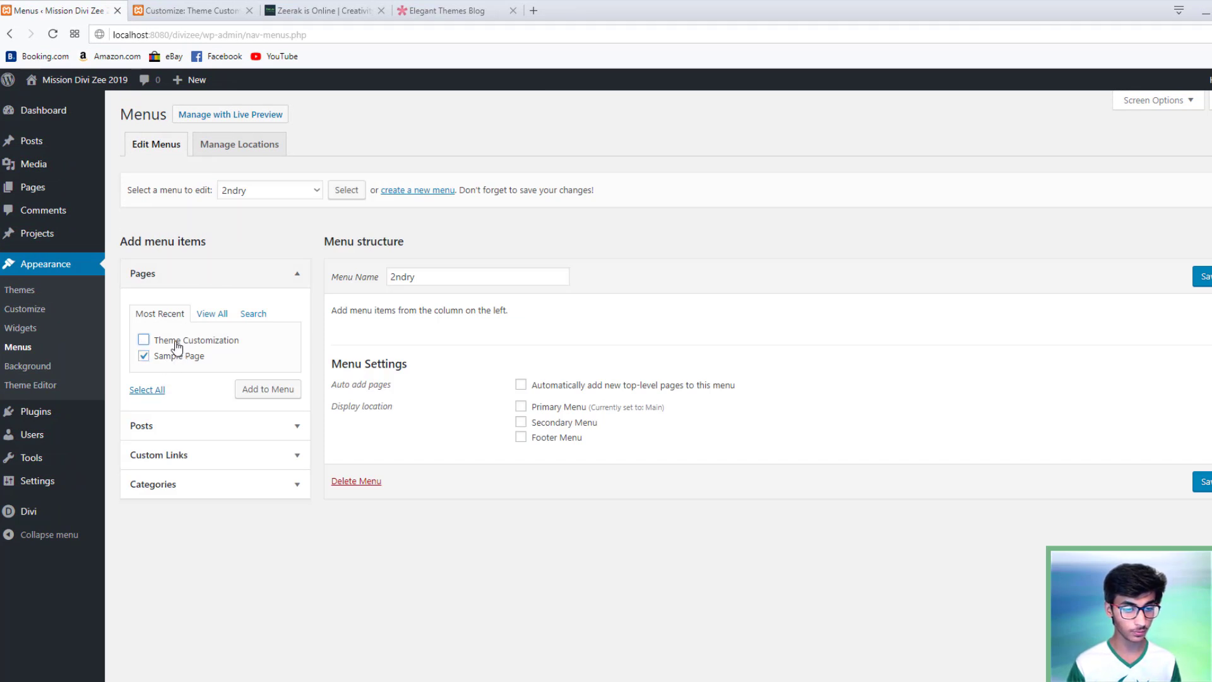
pyautogui.click(259, 389)
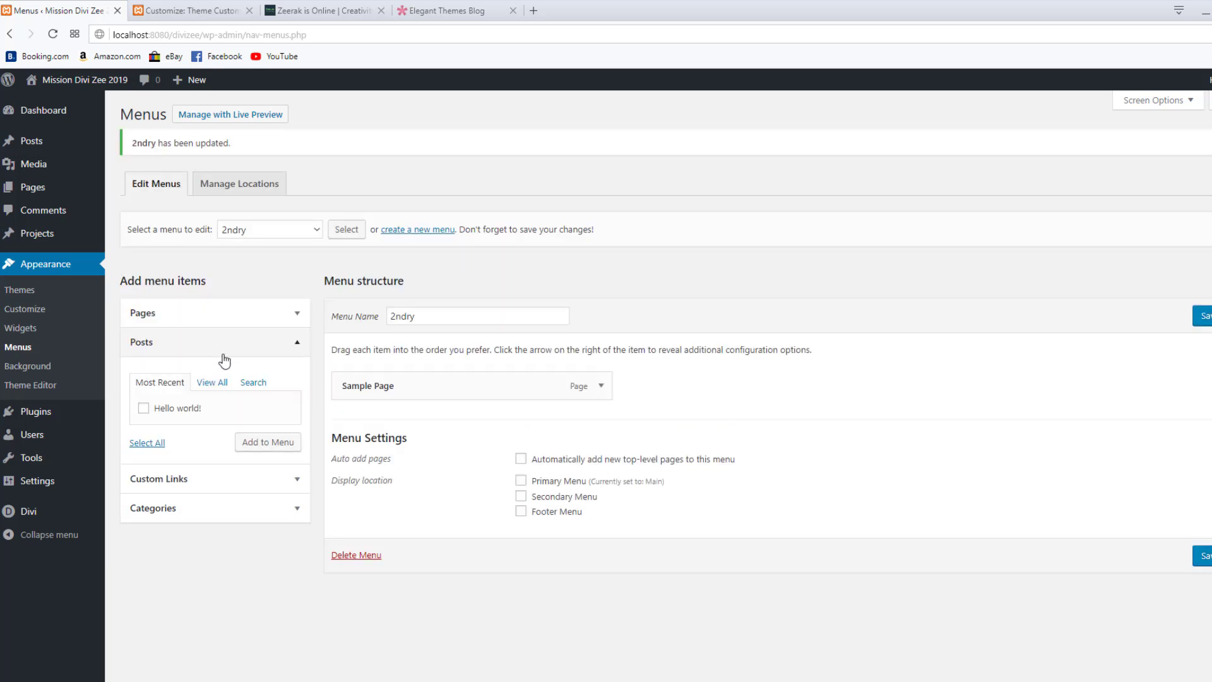
pyautogui.click(209, 480)
pyautogui.click(231, 416)
pyautogui.hotkey('shift', 'Left')
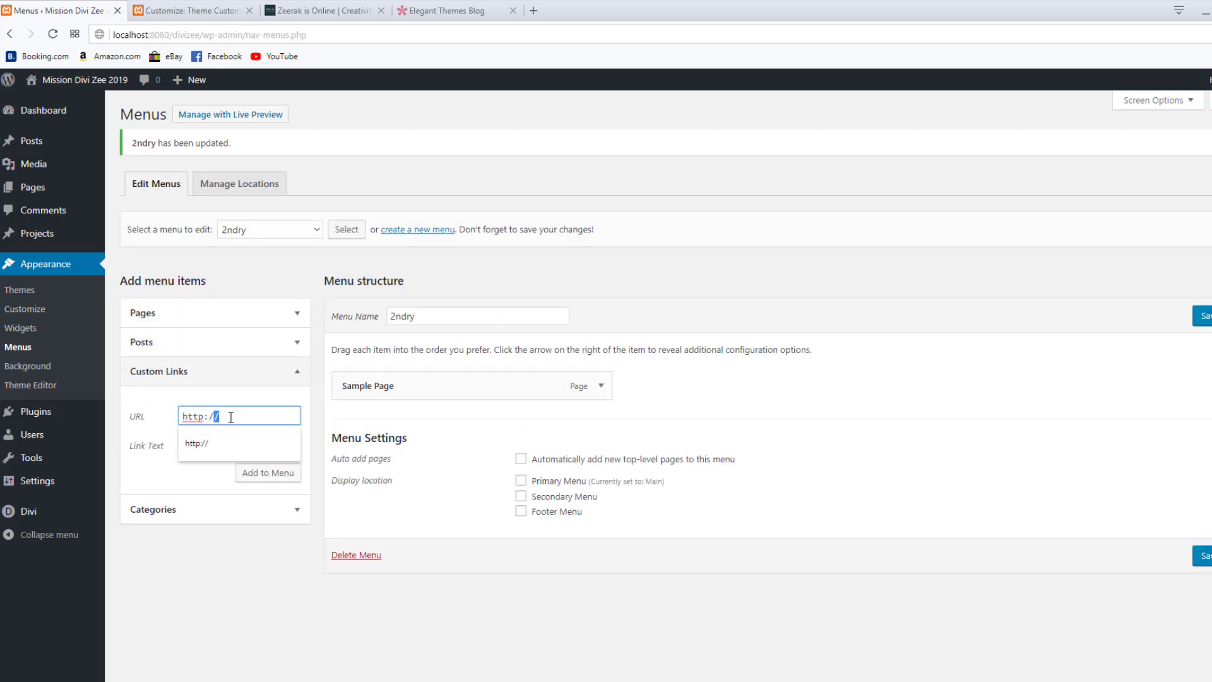
pyautogui.tripleClick(200, 417)
pyautogui.click(220, 419)
pyautogui.write('www')
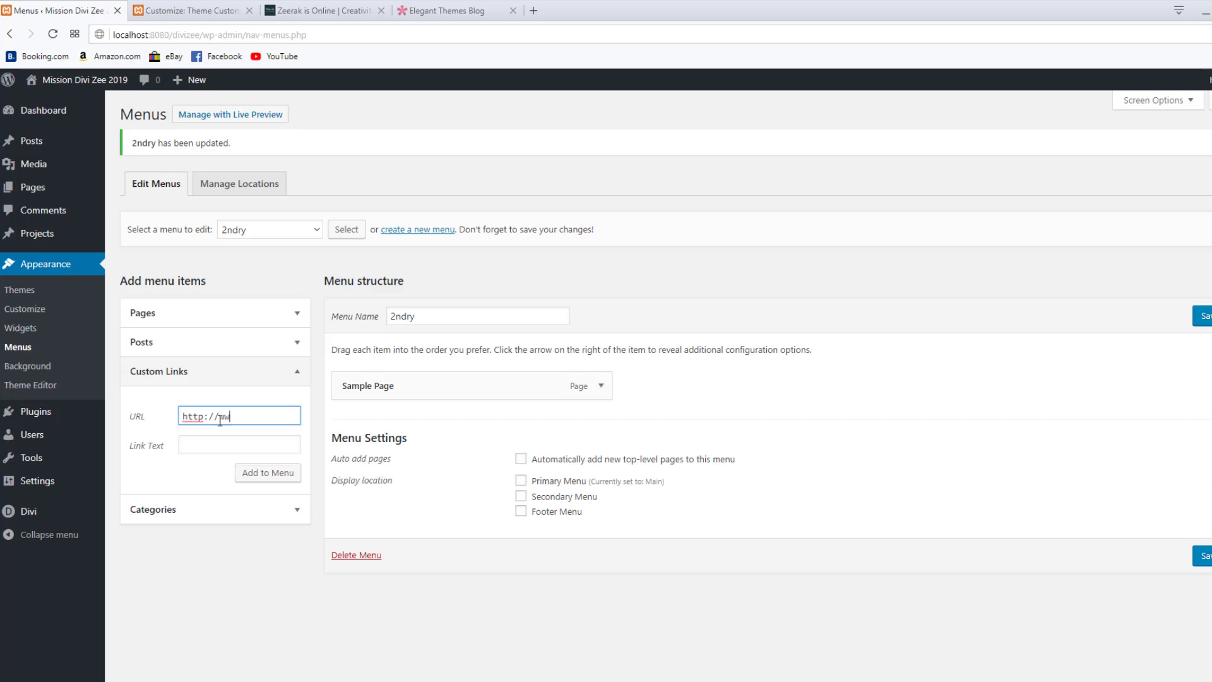
pyautogui.write('.freelancepakistan.com')
pyautogui.click(270, 445)
pyautogui.write('Click Here')
pyautogui.click(268, 473)
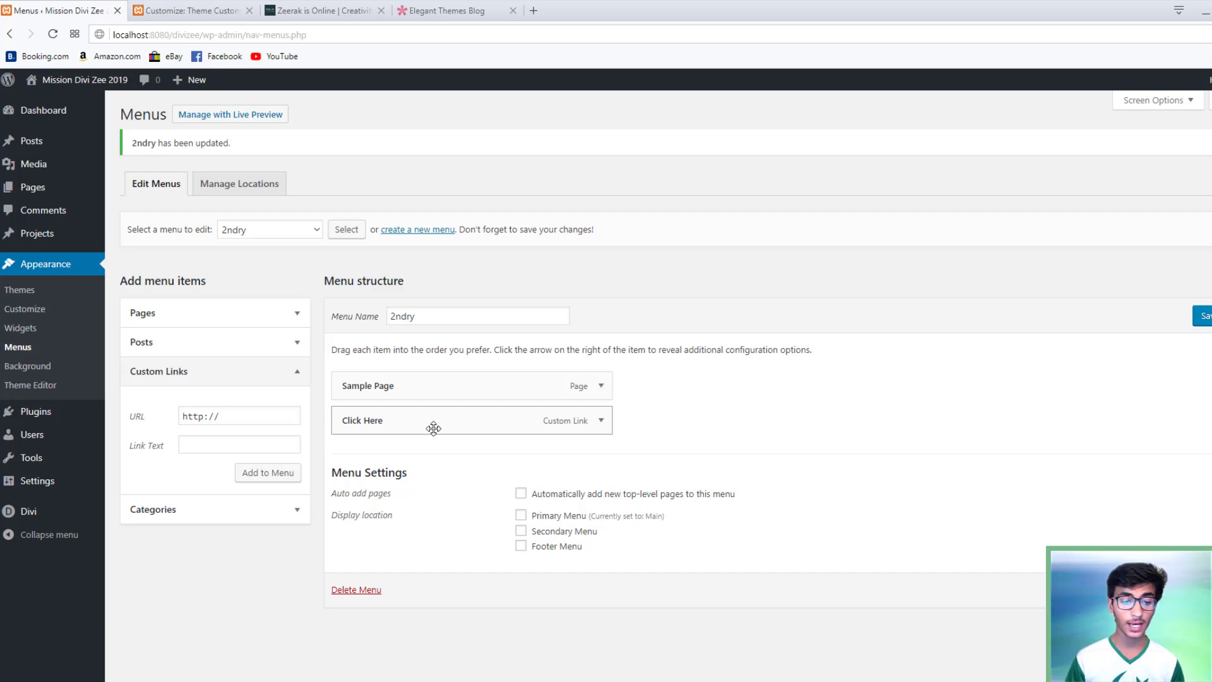
# Assign the 2ndry menu to the Secondary Menu display location and save the menu
pyautogui.click(521, 531)
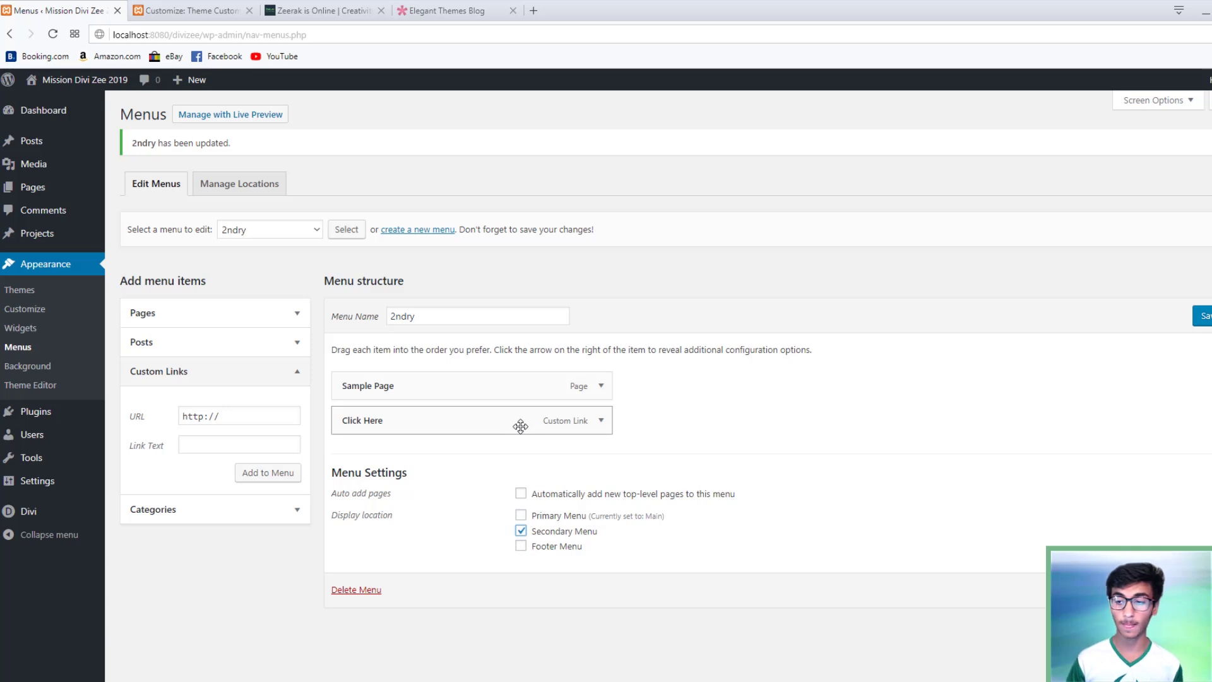
pyautogui.click(1206, 315)
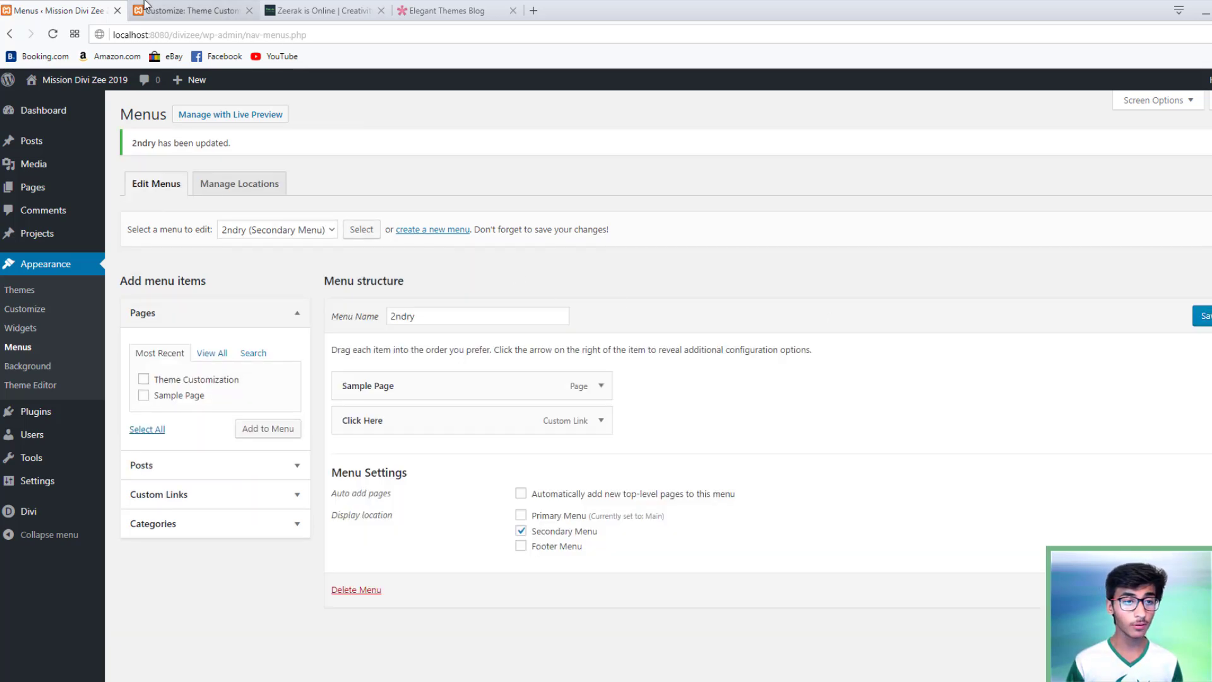
# Return to the Theme Customizer, publish the pending changes and reload the page
pyautogui.click(186, 11)
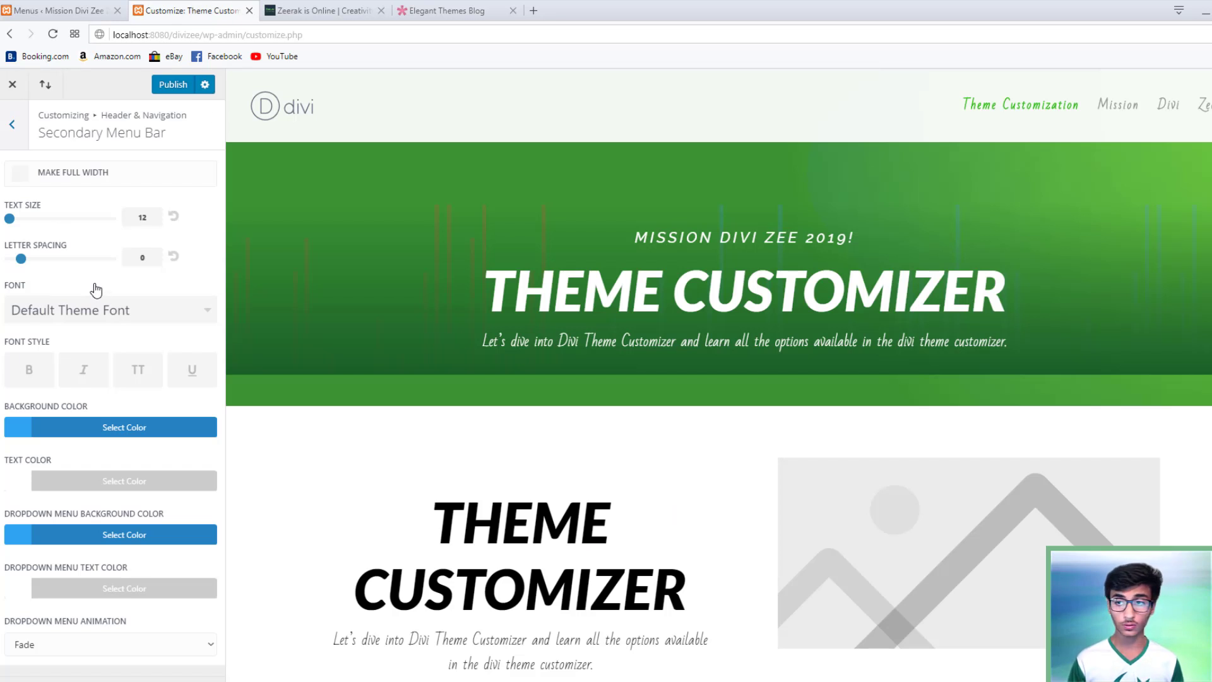
pyautogui.click(172, 86)
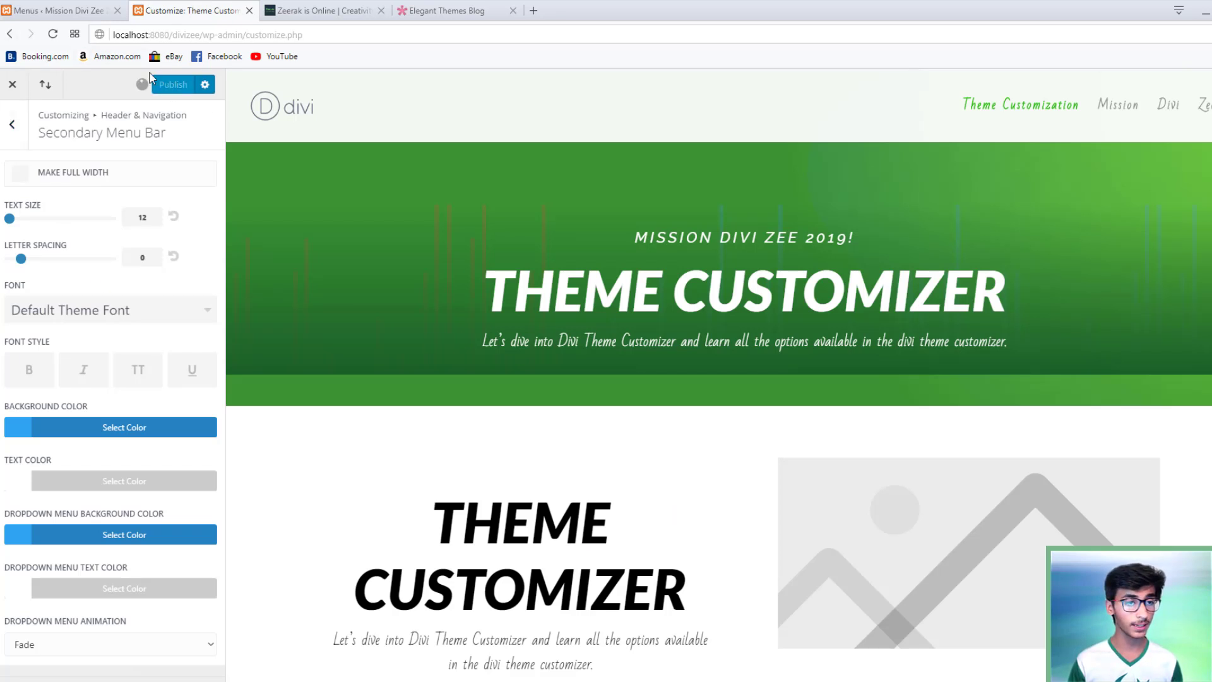
pyautogui.click(52, 42)
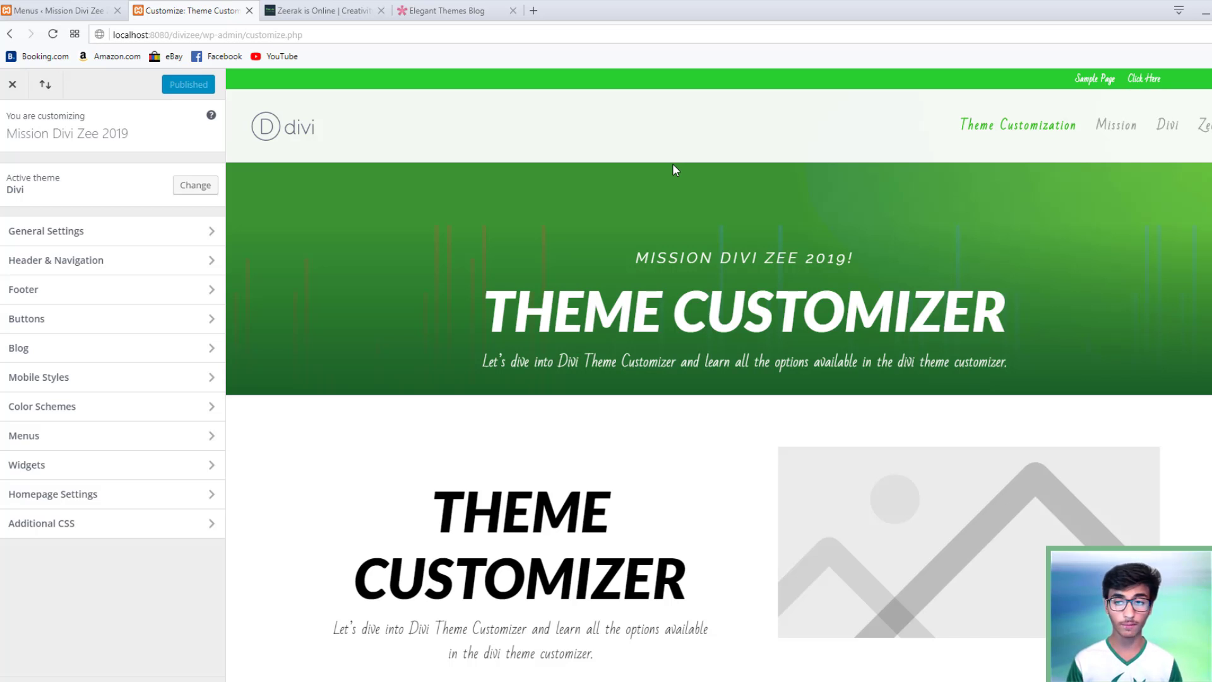
# Make the secondary menu bar full width in its Header & Navigation settings
pyautogui.click(24, 269)
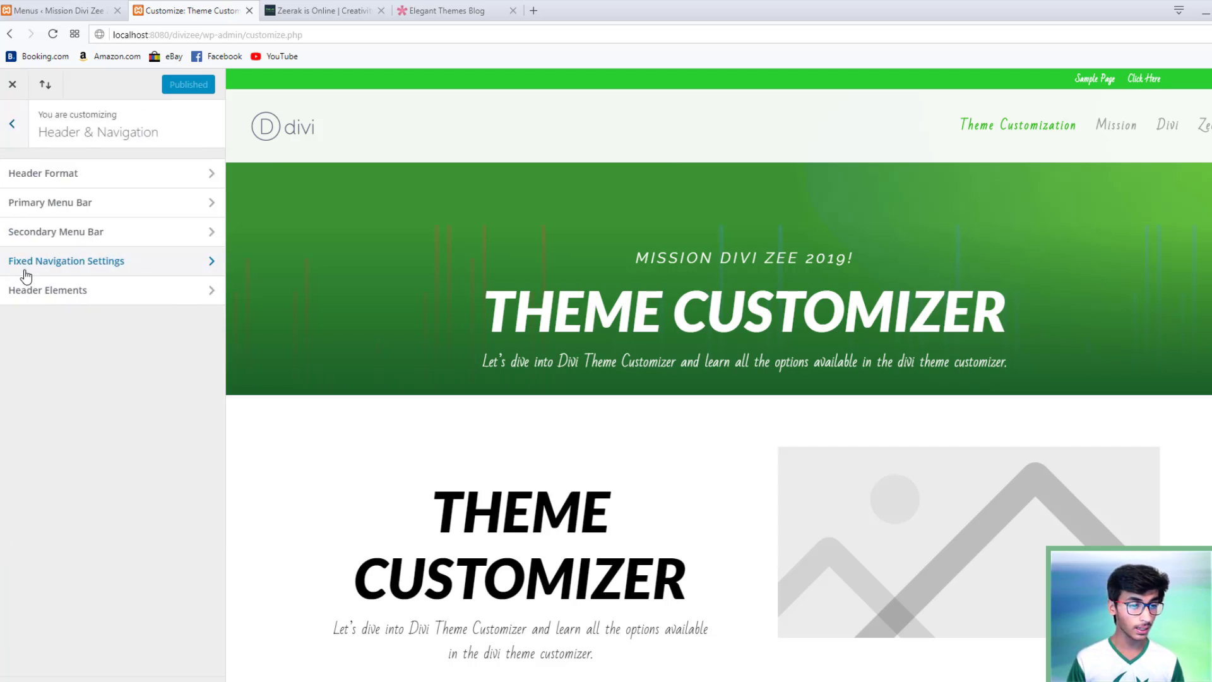
pyautogui.click(43, 232)
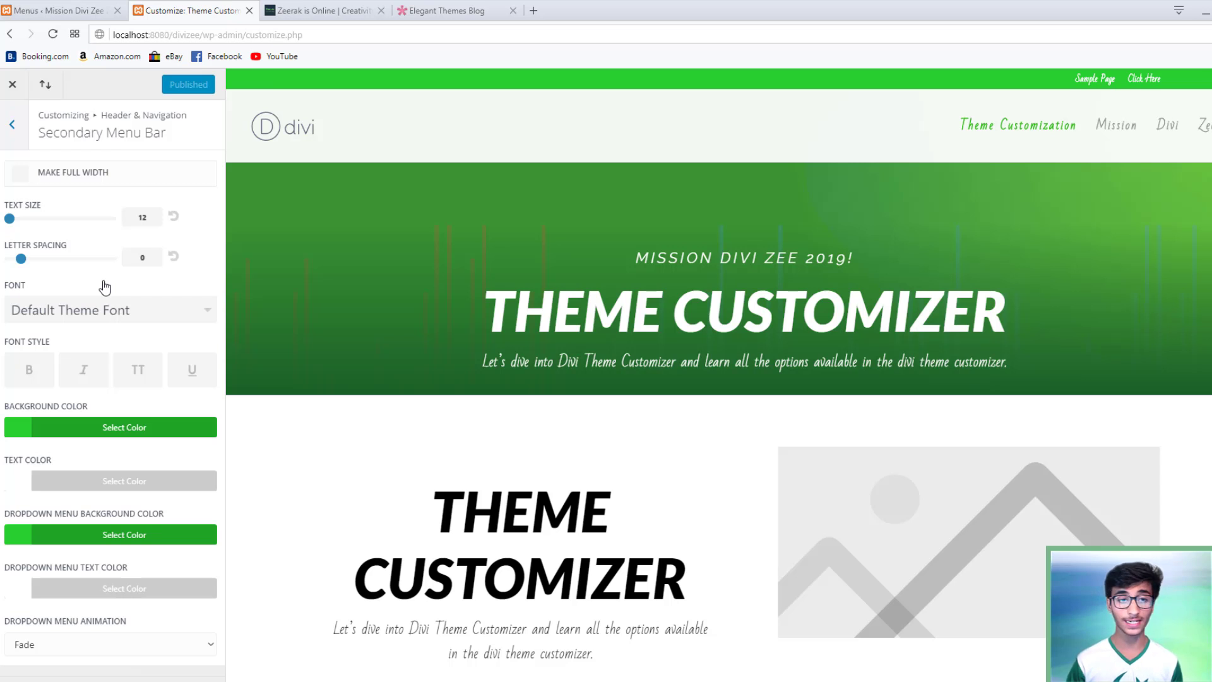
pyautogui.click(21, 175)
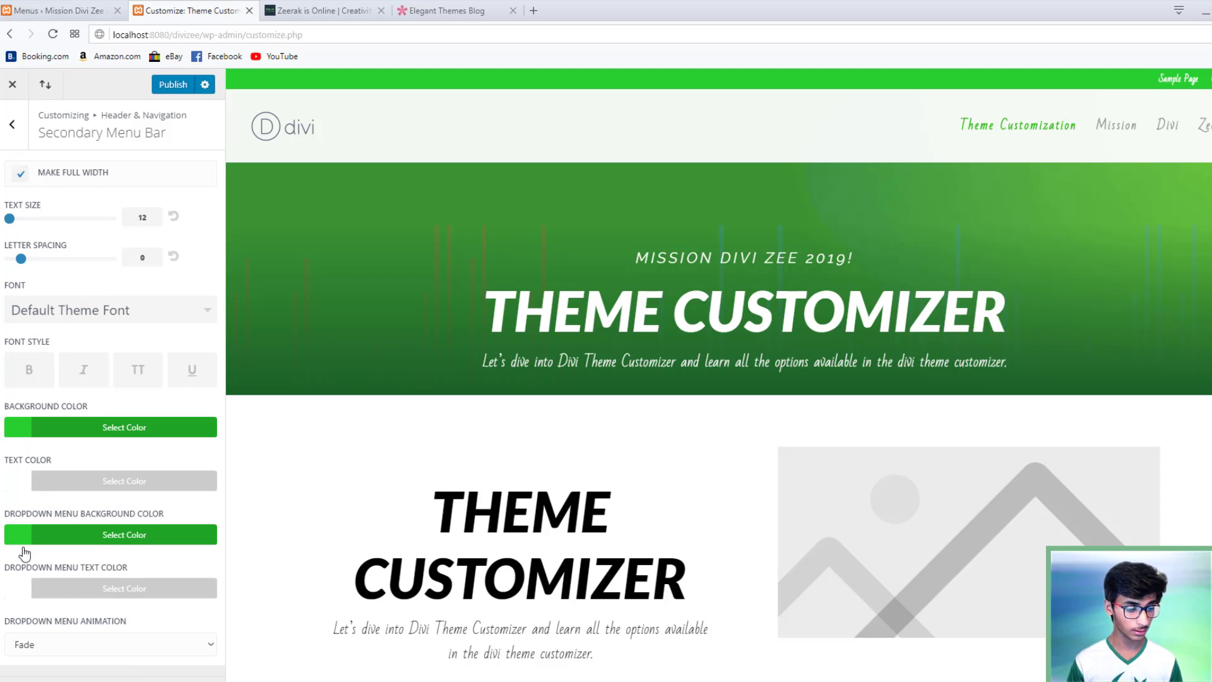
# Set the secondary menu bar's background color to the dark blue #2a1c96 and look over its remaining settings
pyautogui.click(16, 432)
pyautogui.click(147, 512)
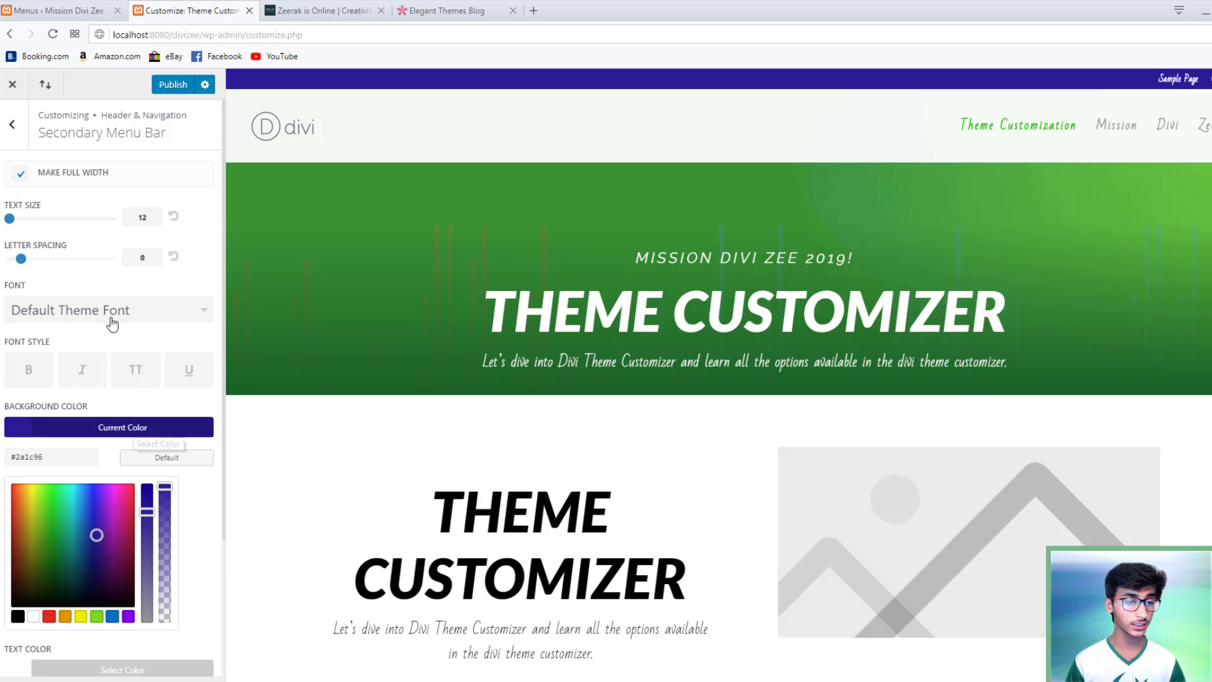
pyautogui.scroll(-3, 28, 228)
pyautogui.scroll(3, 52, 147)
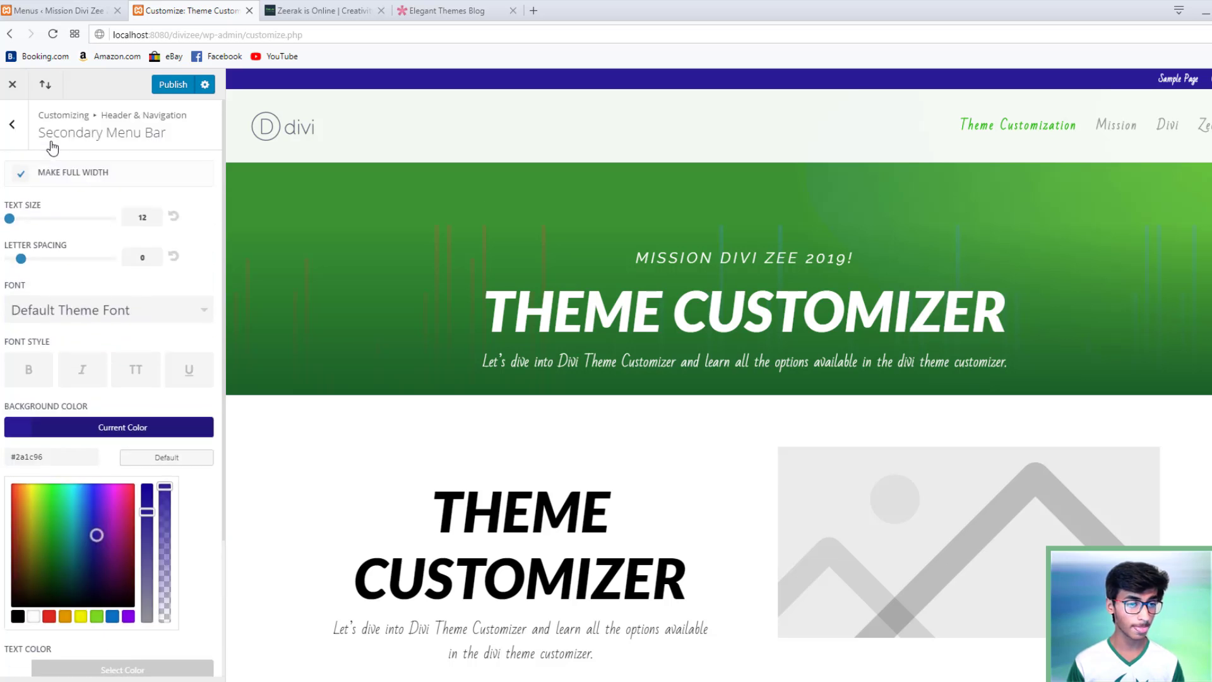
pyautogui.scroll(-3, 43, 202)
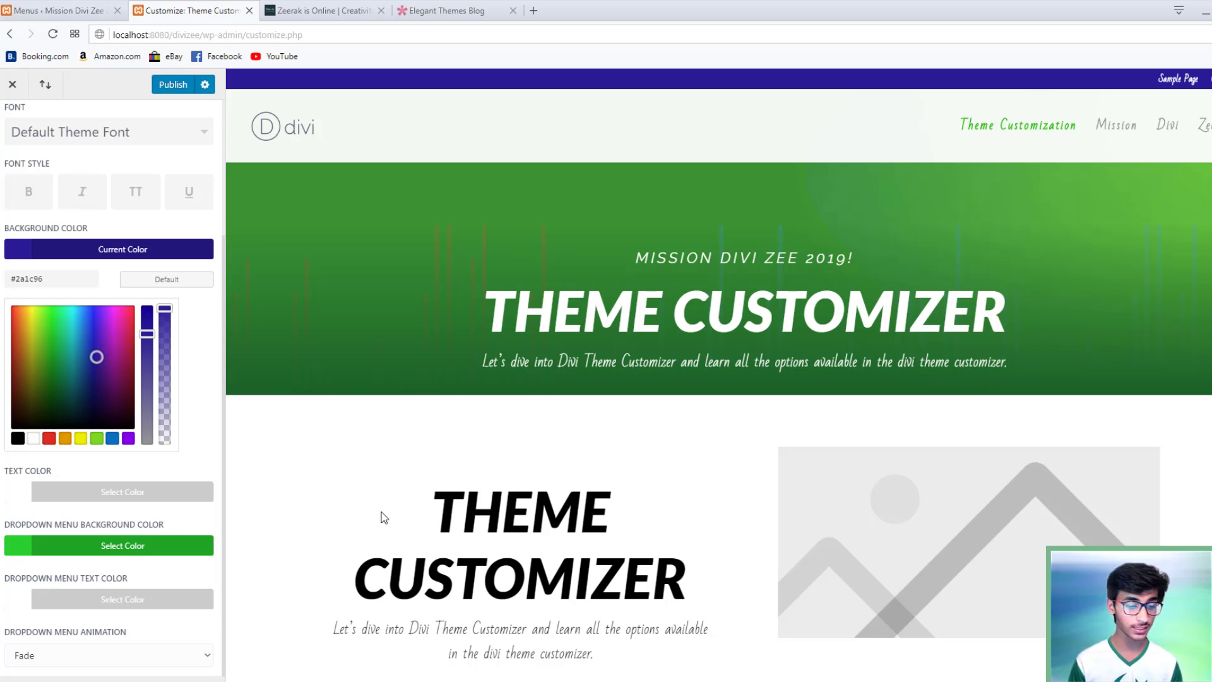
# Set the secondary menu's dropdown animation to Slide and return to the Header & Navigation settings
pyautogui.click(65, 659)
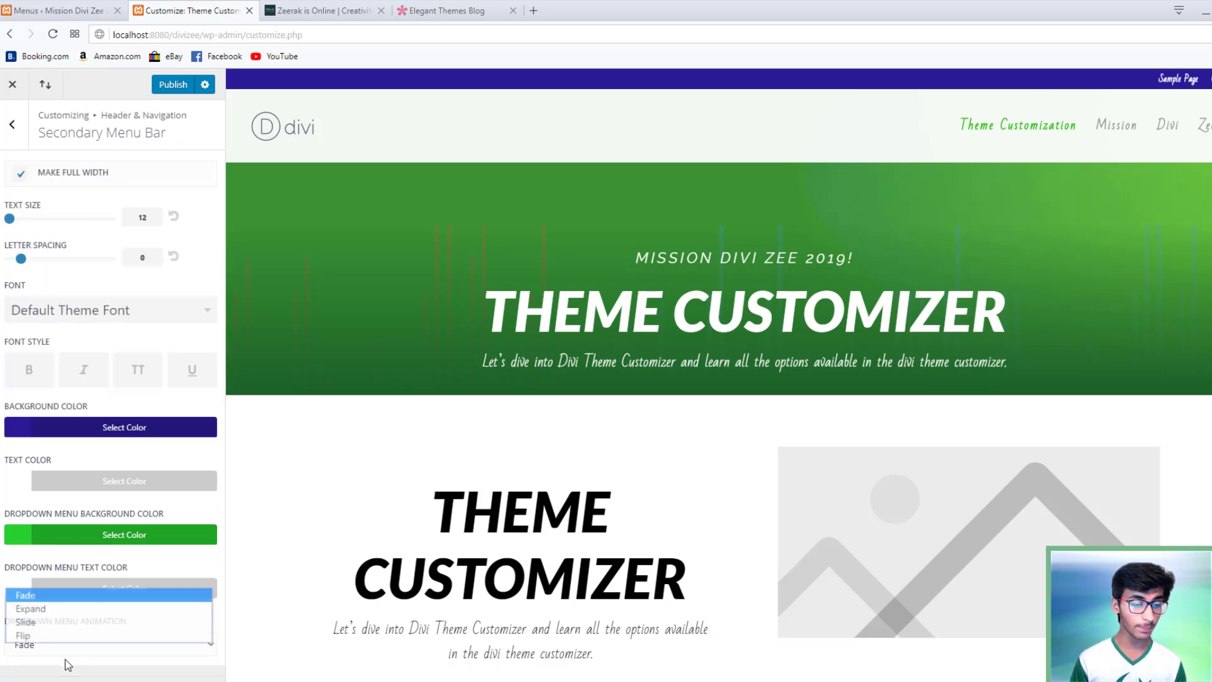
pyautogui.click(46, 623)
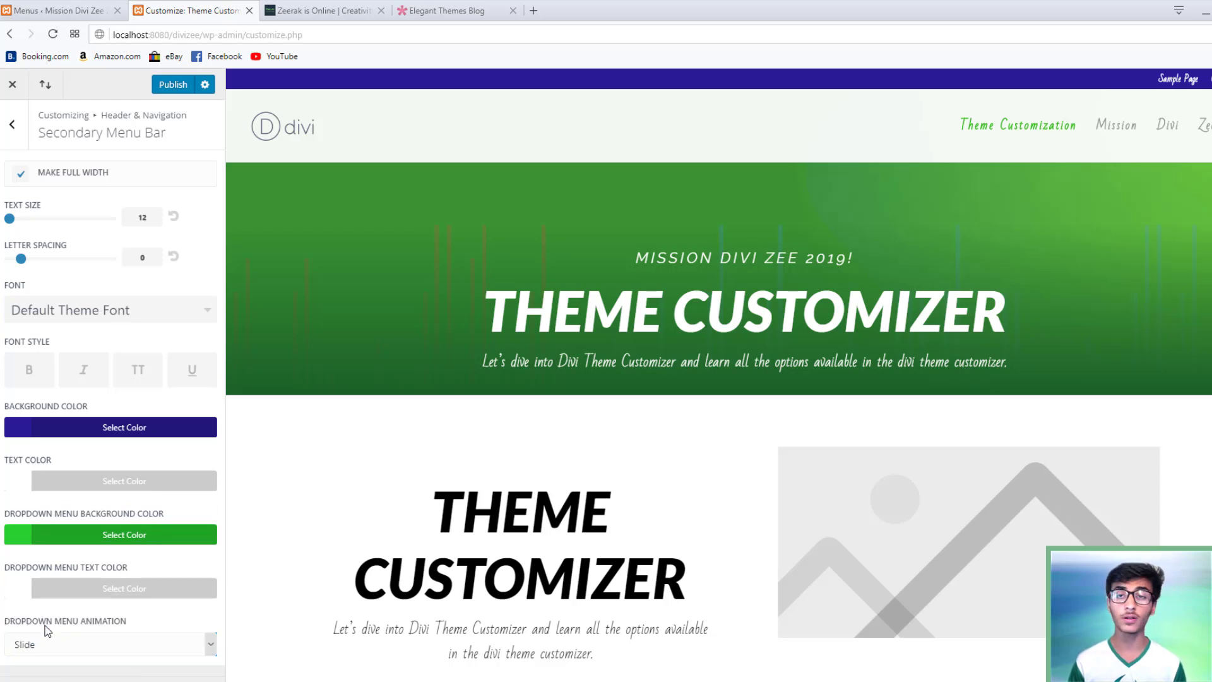
pyautogui.click(13, 126)
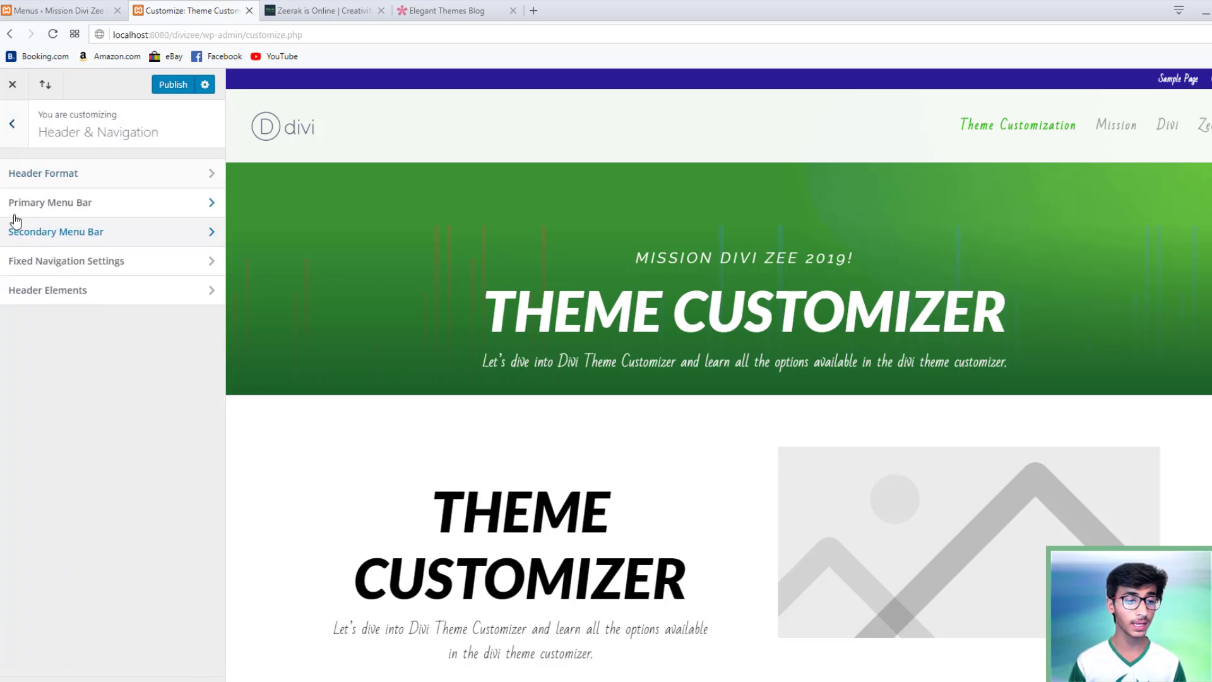
# Open the Fixed Navigation Settings and examine how the header changes as the preview page scrolls
pyautogui.click(28, 262)
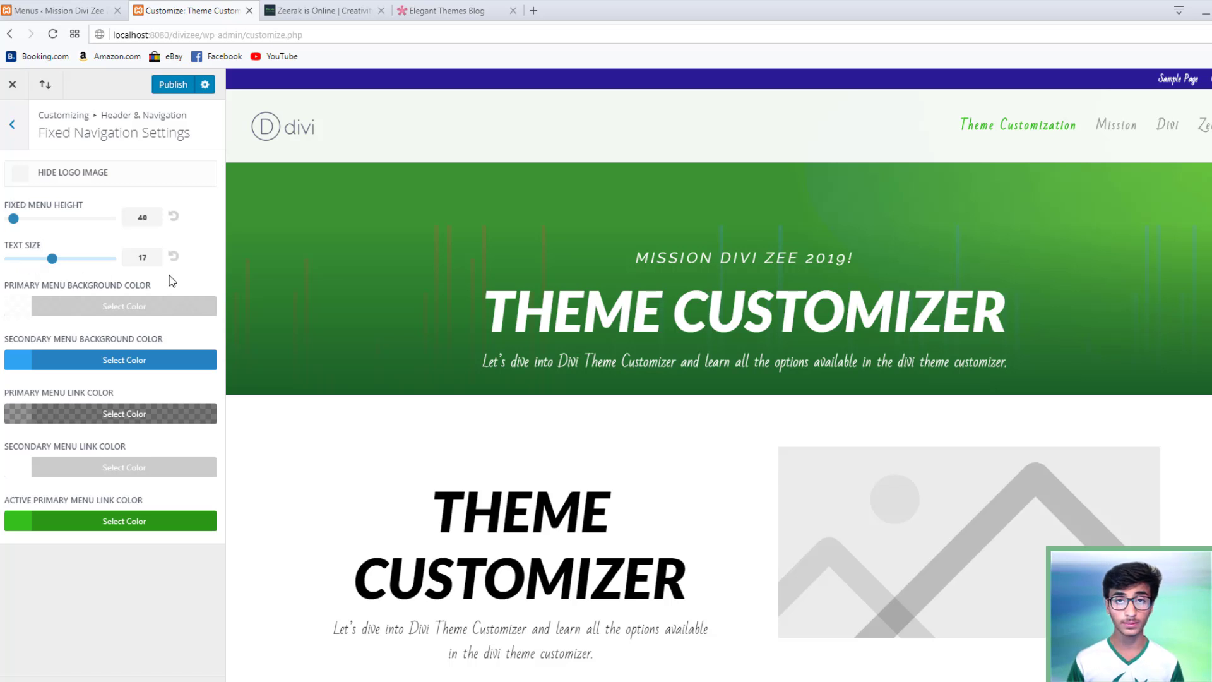
pyautogui.scroll(-5, 293, 261)
pyautogui.scroll(-2, 295, 263)
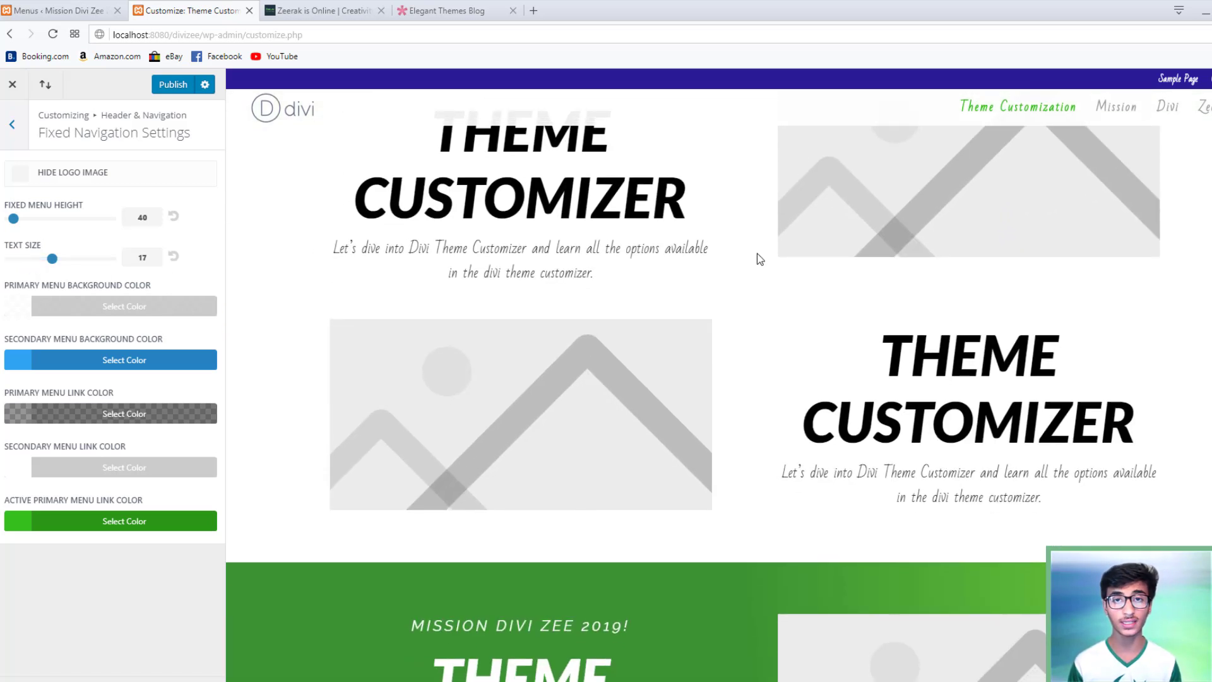
pyautogui.scroll(-6, 737, 299)
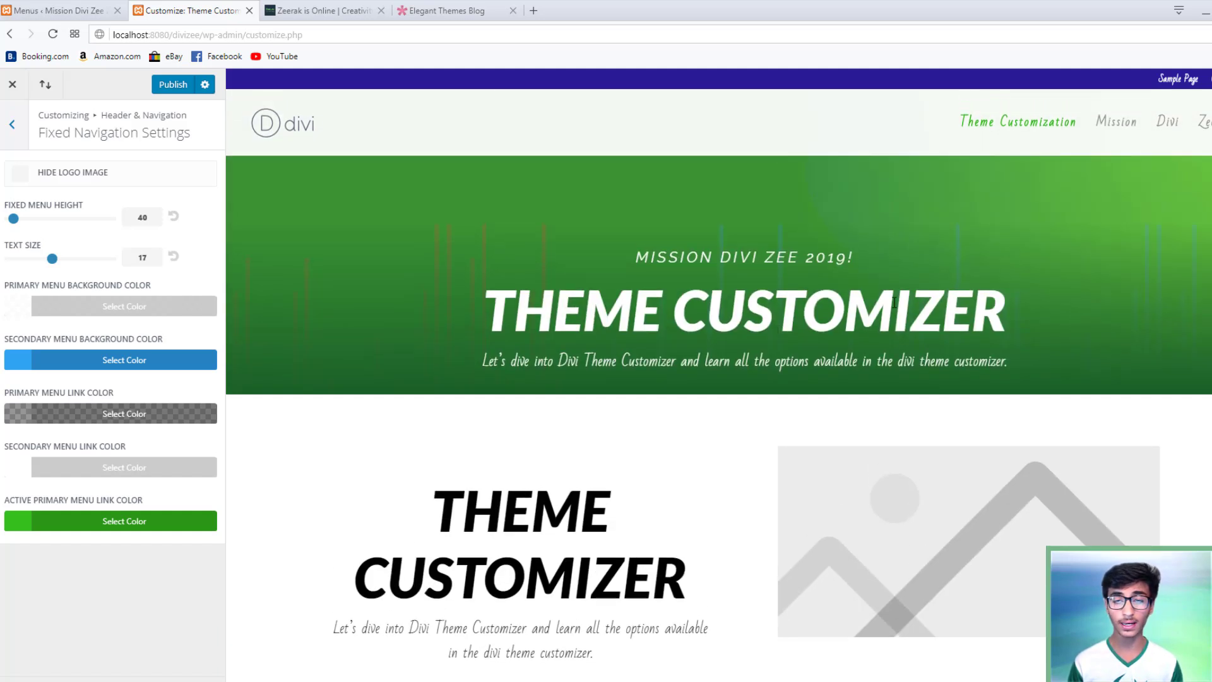
pyautogui.scroll(-8, 820, 193)
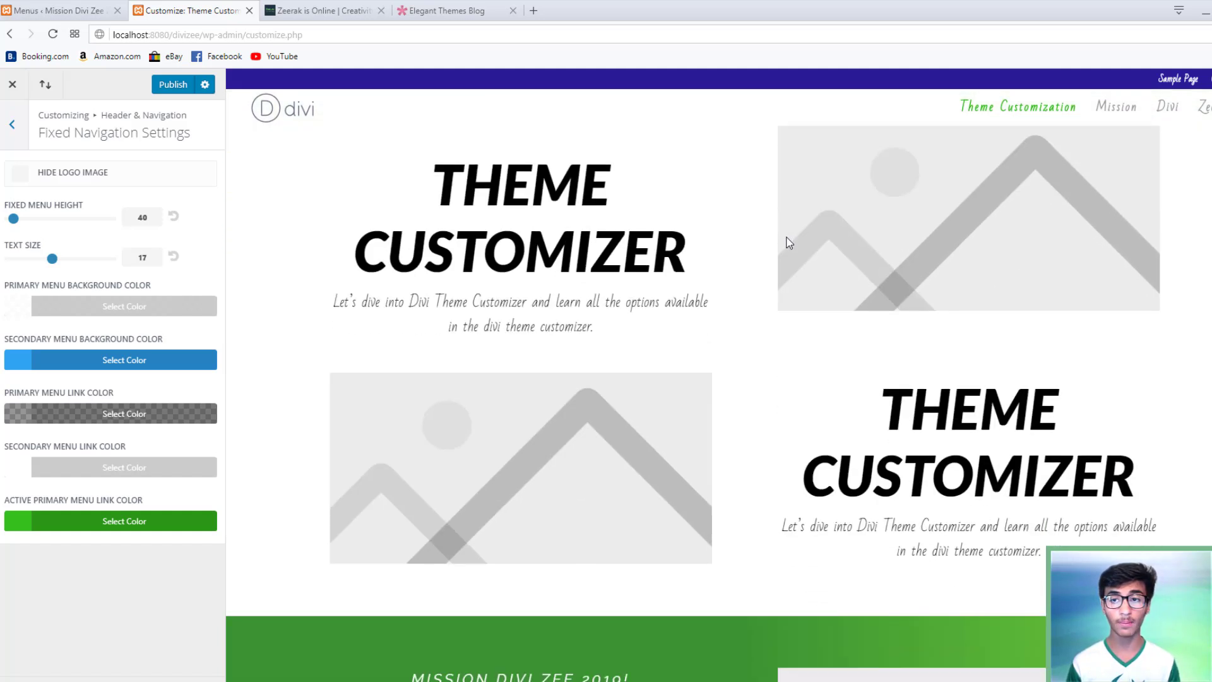
pyautogui.scroll(-3, 789, 243)
pyautogui.scroll(11, 789, 243)
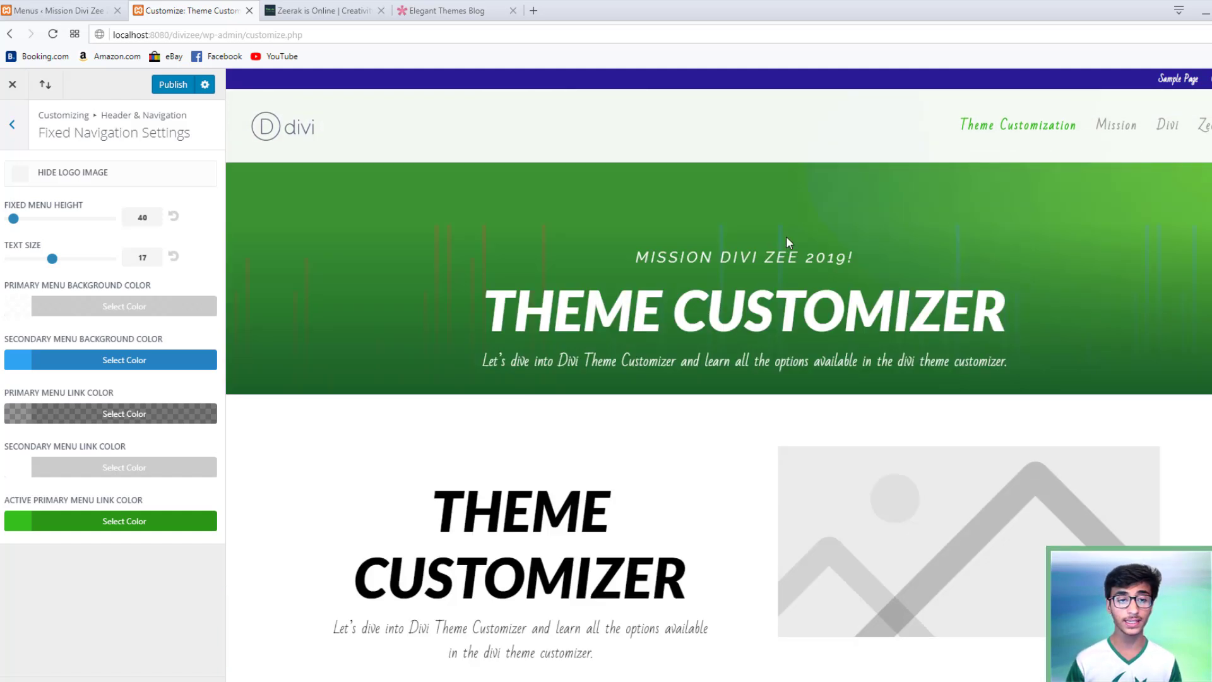
# Hide the logo image in the fixed navigation and check the scrolled header in the preview
pyautogui.scroll(-4, 787, 237)
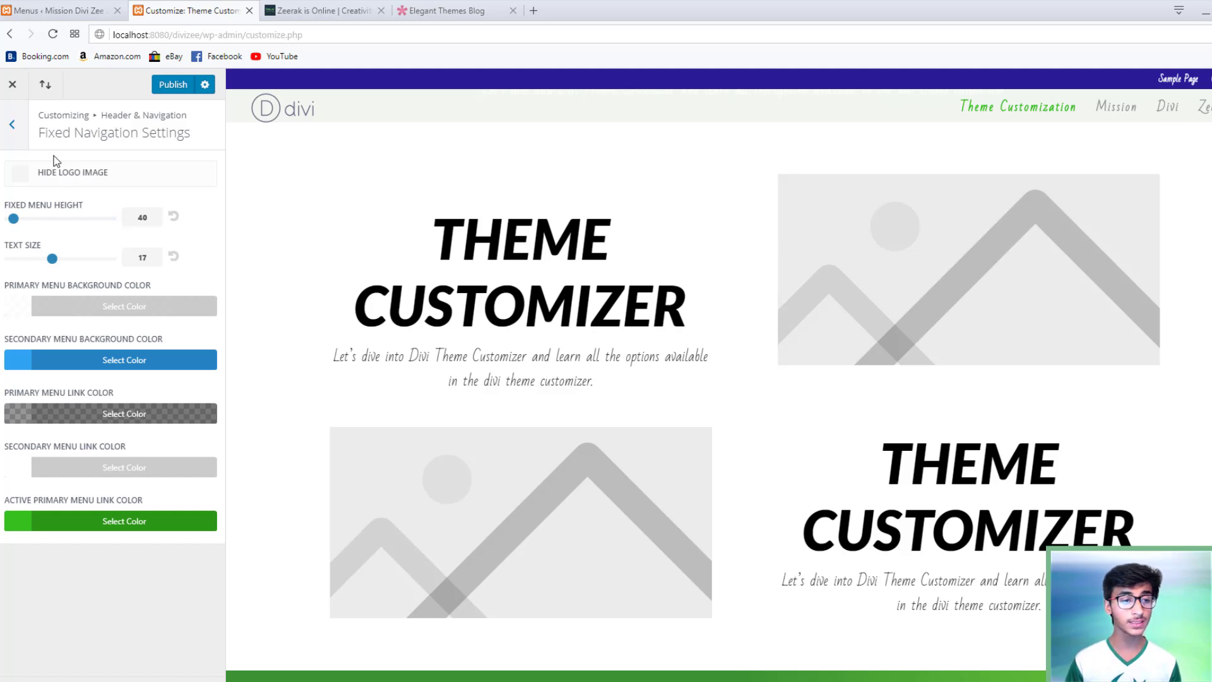
pyautogui.click(20, 174)
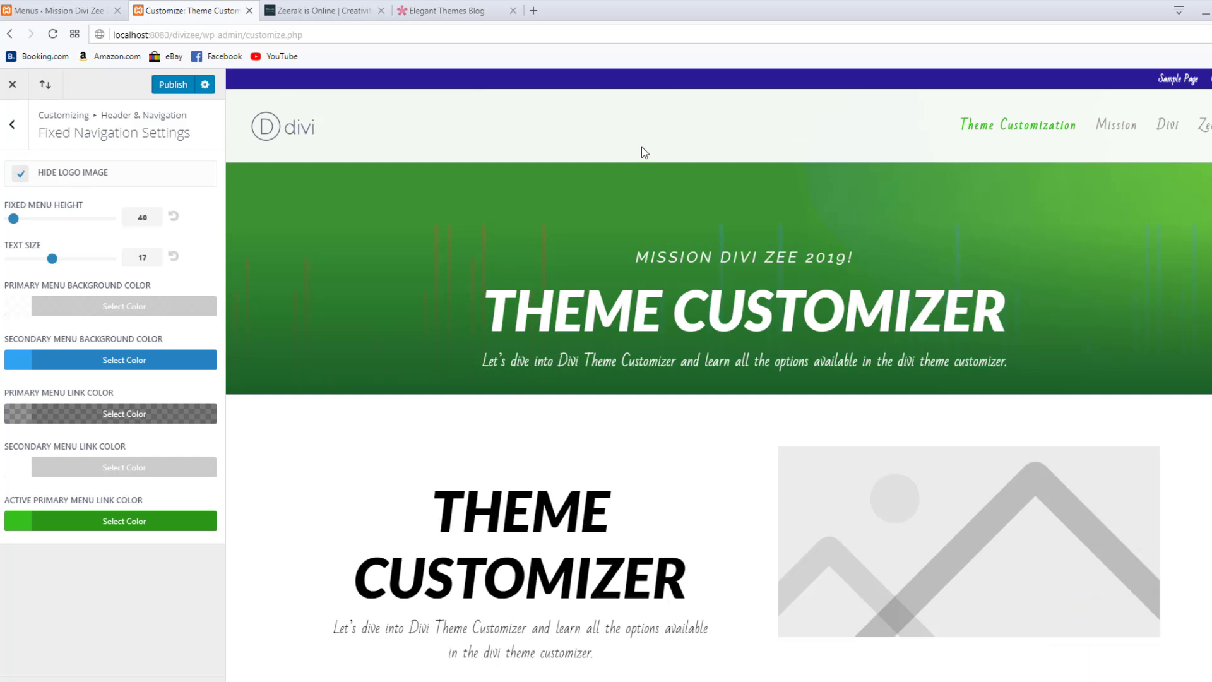
pyautogui.scroll(-4, 642, 152)
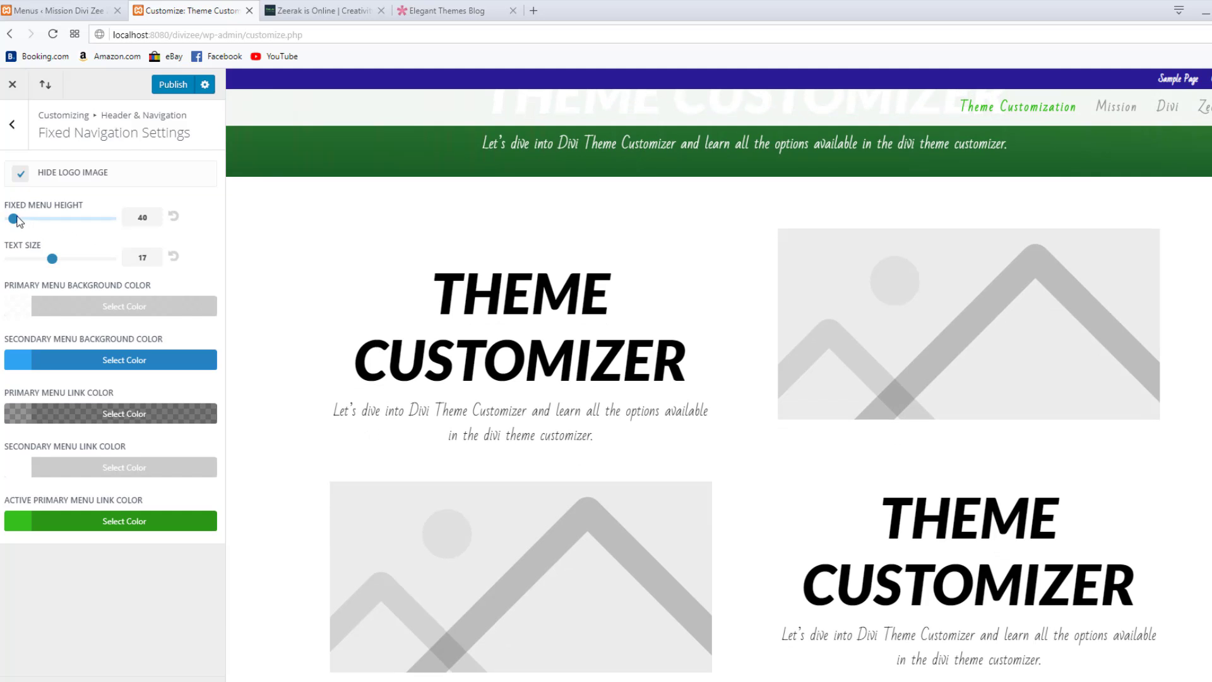
# Set the fixed menu height to 76 and the fixed navigation text size to 15
pyautogui.moveTo(17, 217); pyautogui.dragTo(259, 228)
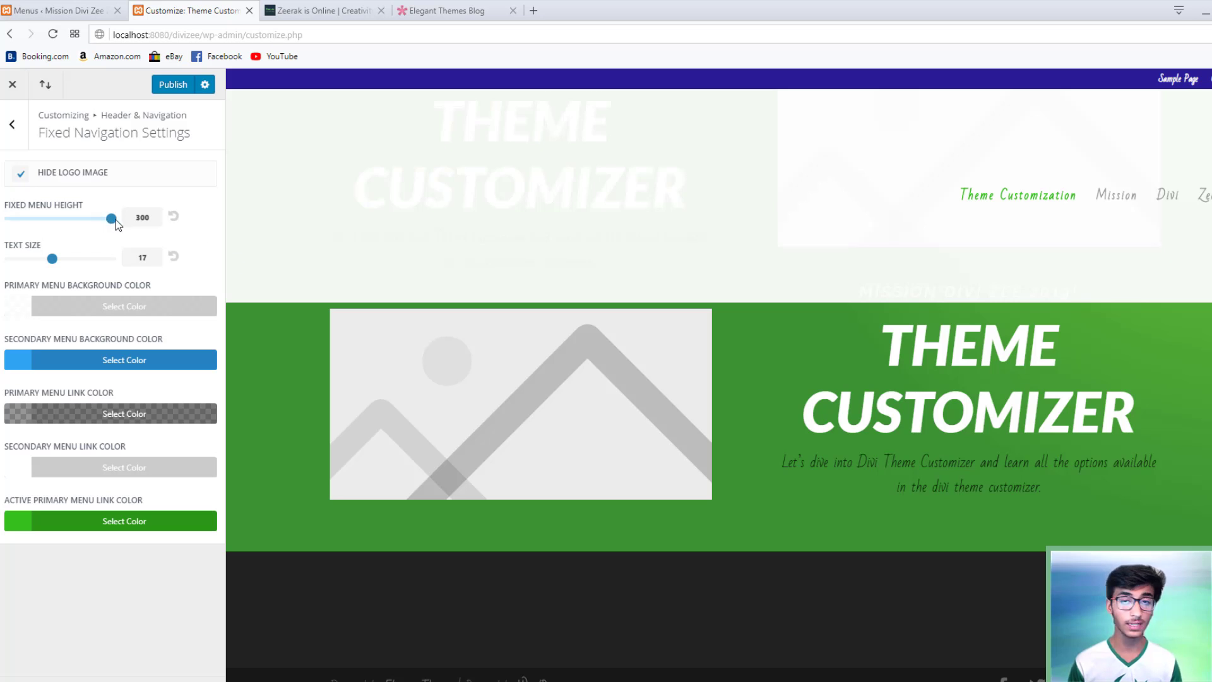
pyautogui.moveTo(116, 219); pyautogui.dragTo(28, 220)
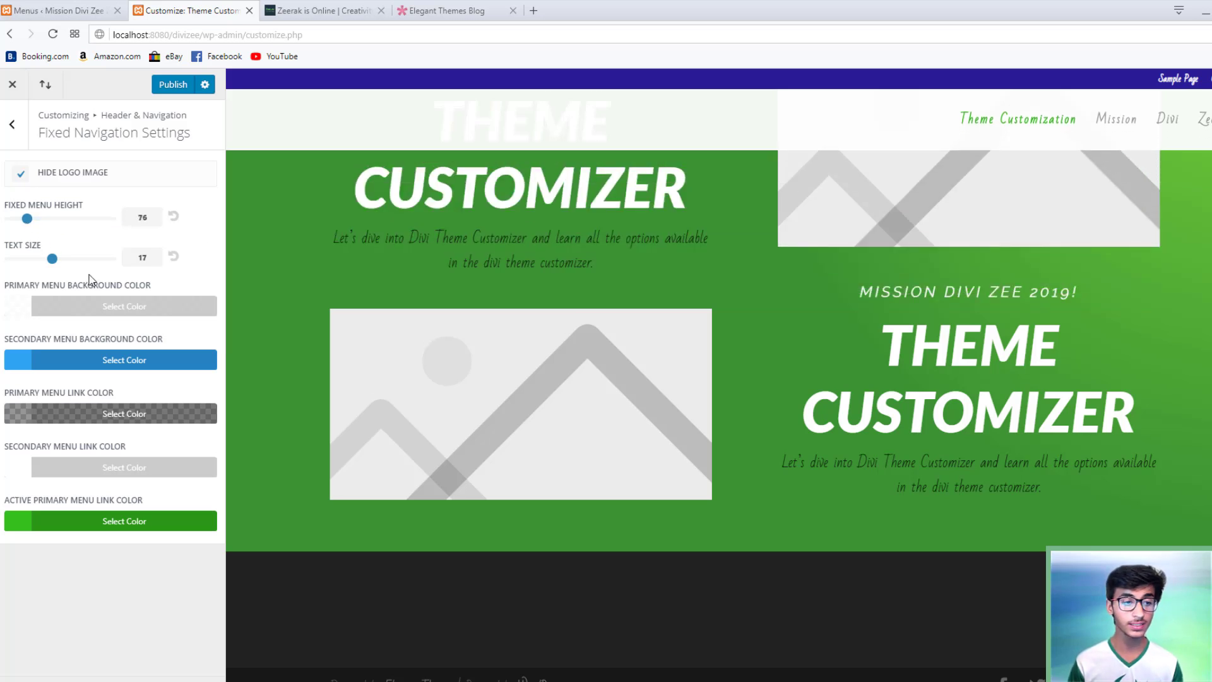
pyautogui.moveTo(54, 259); pyautogui.dragTo(38, 260)
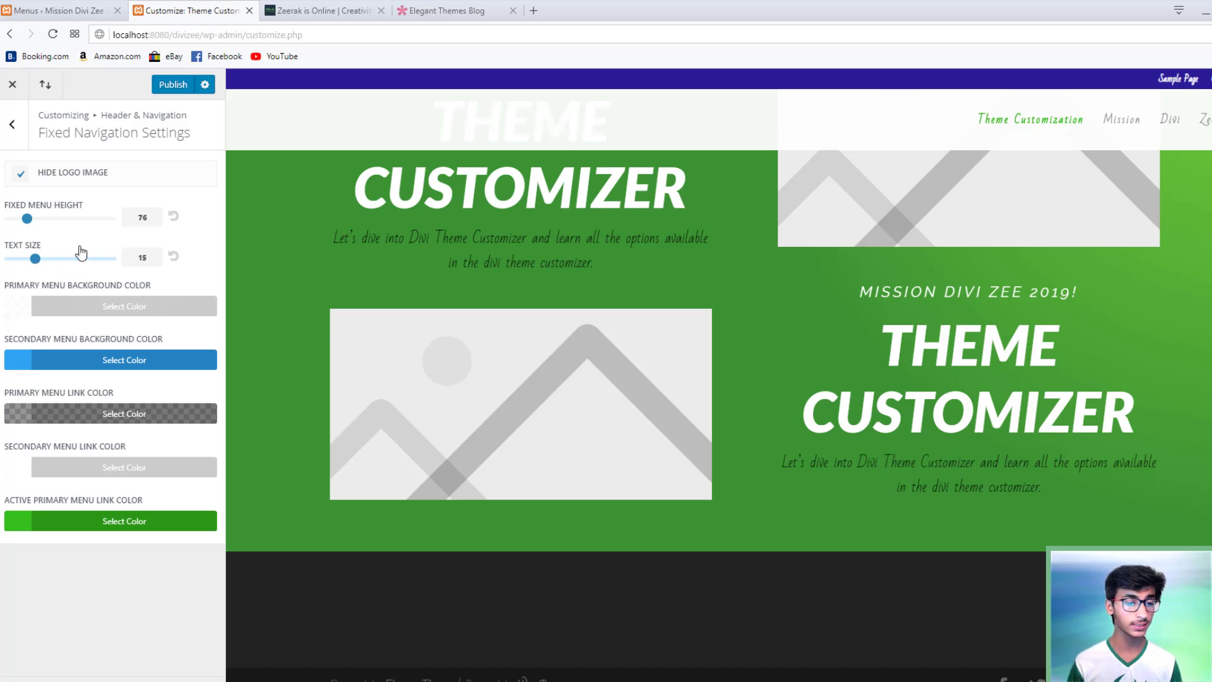
# Set the fixed primary menu background color to the preset purple and check it against the unscrolled header
pyautogui.click(23, 304)
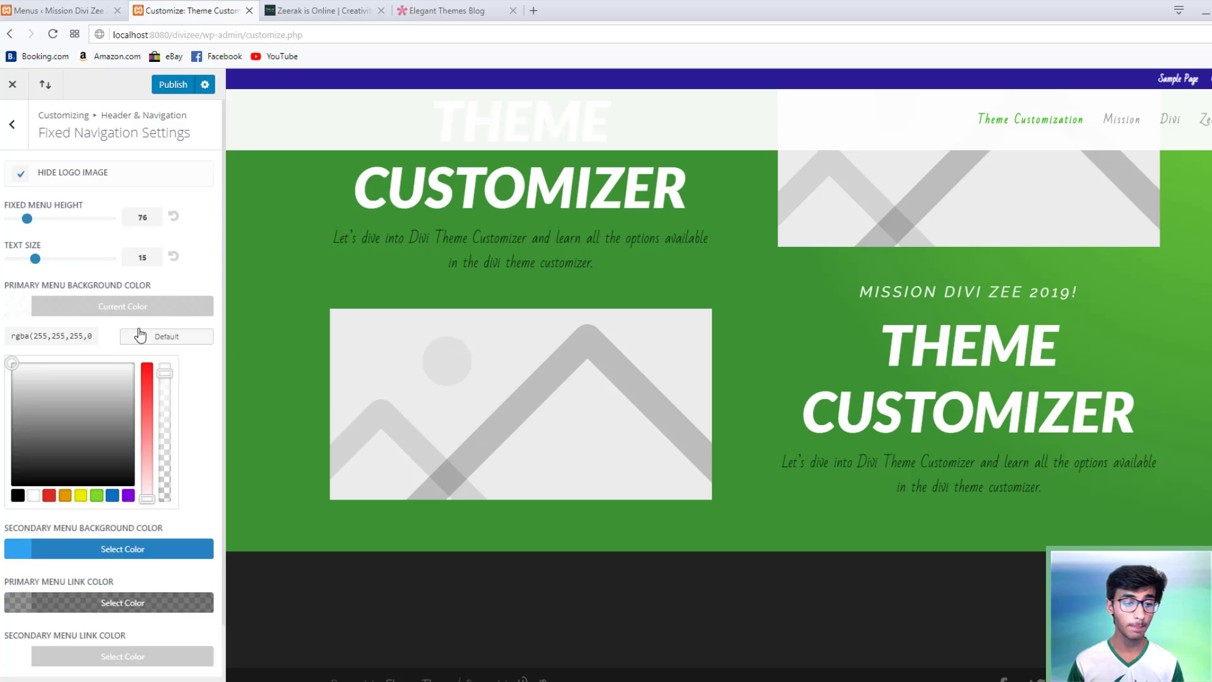
pyautogui.click(128, 495)
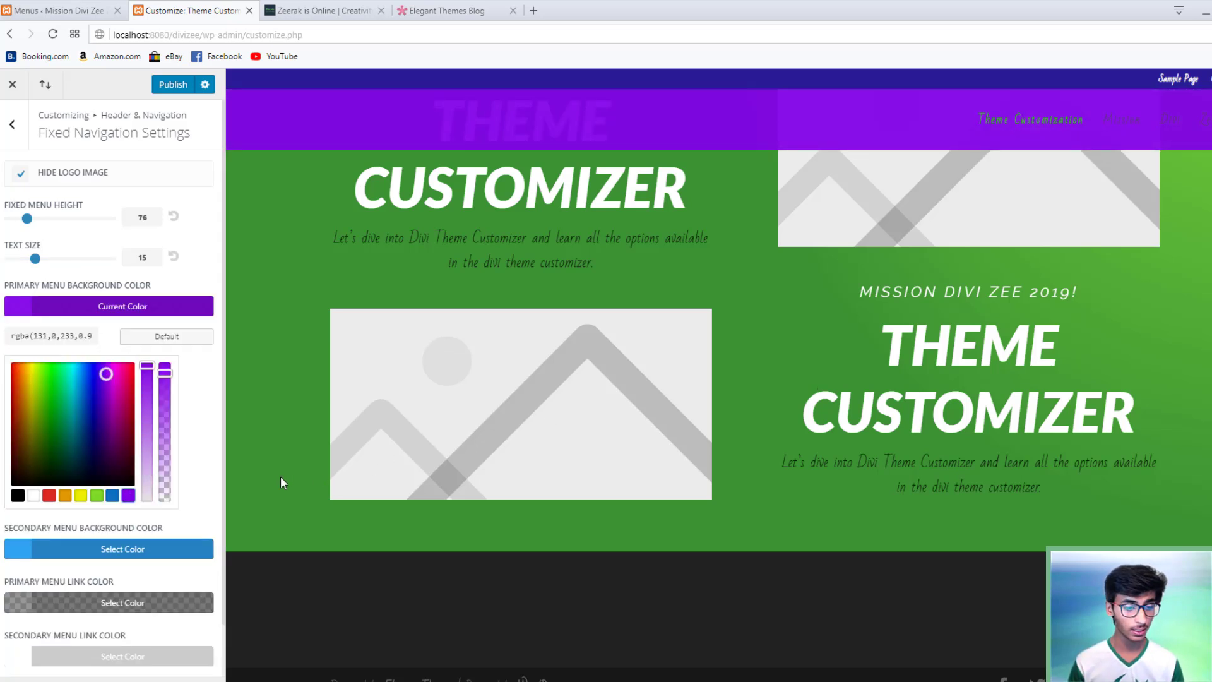
pyautogui.scroll(5, 945, 373)
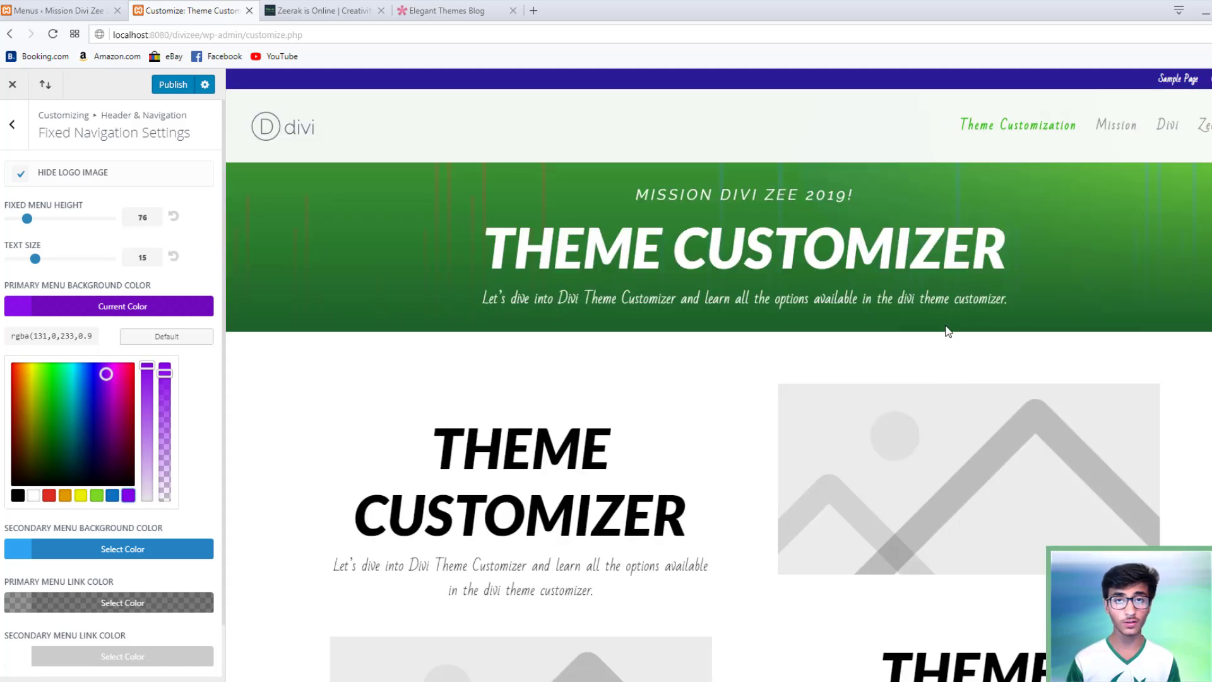
pyautogui.scroll(-3, 1029, 301)
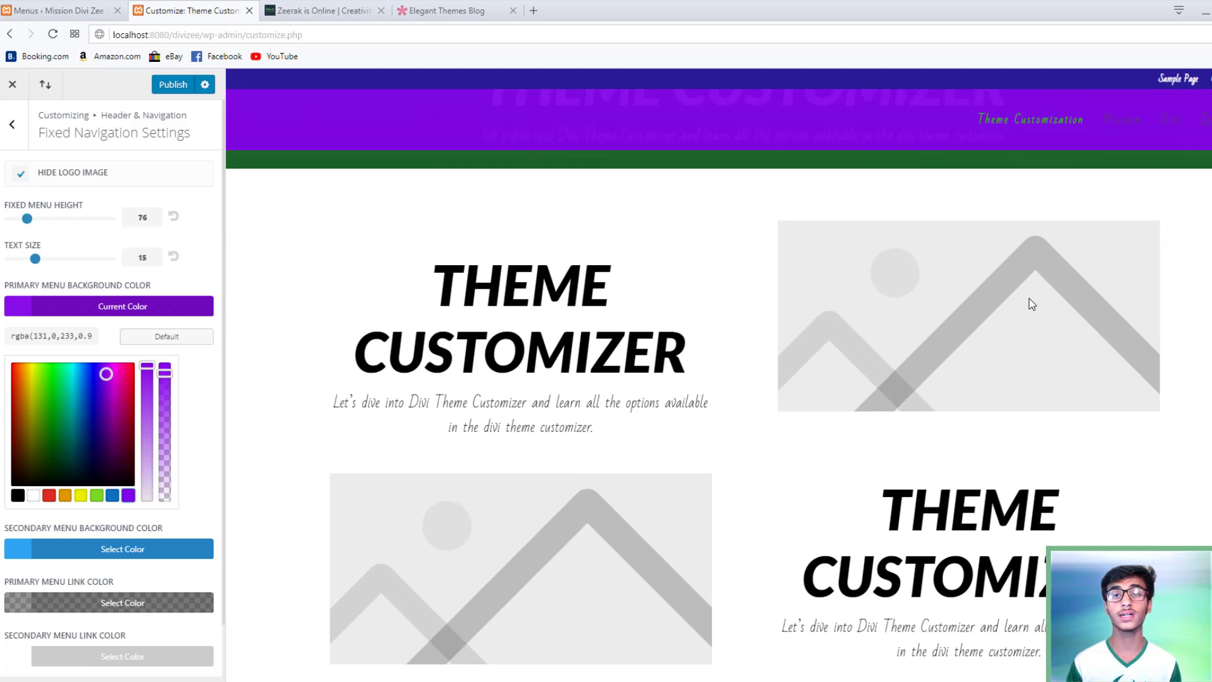
pyautogui.scroll(3, 719, 250)
pyautogui.scroll(-3, 720, 252)
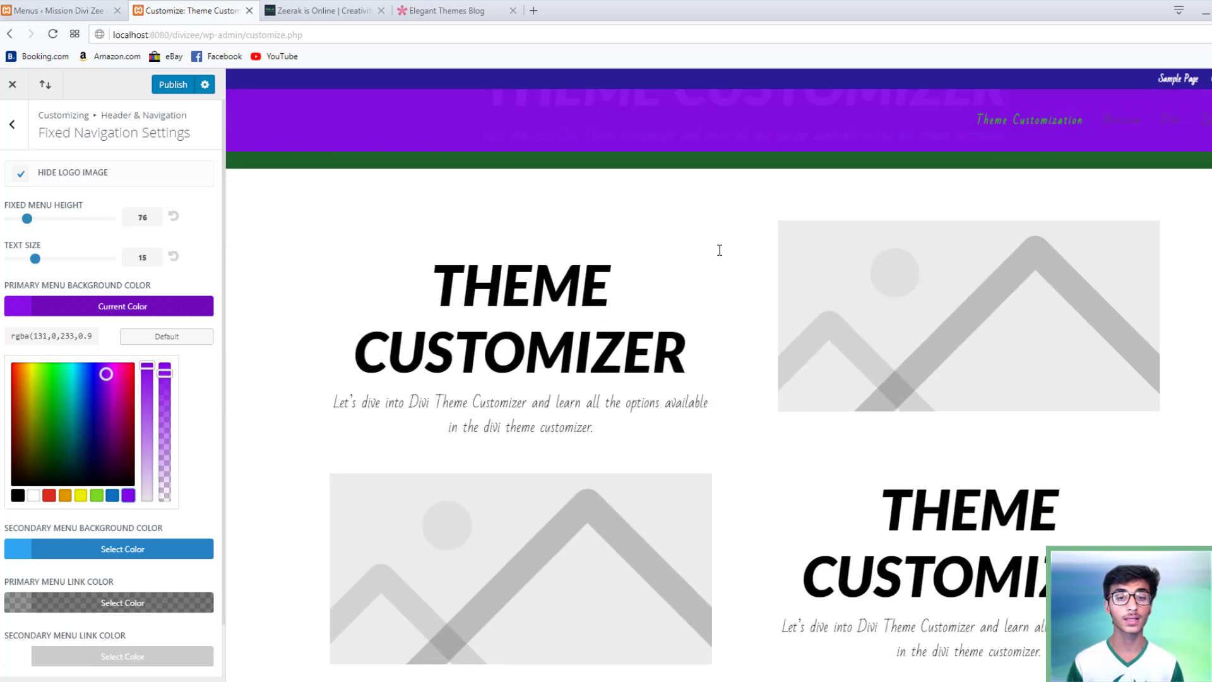
pyautogui.scroll(3, 720, 254)
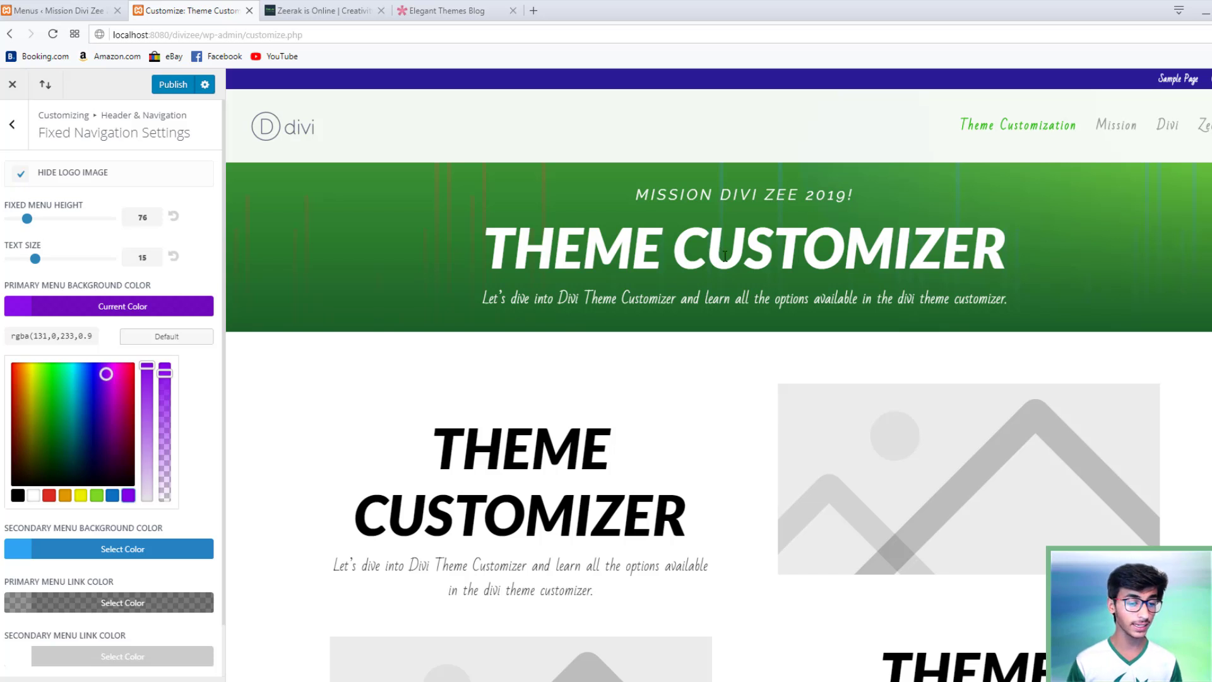
# Set the fixed navigation's secondary menu background color to the orange-red #db4729 and check it in the preview
pyautogui.scroll(-1, 161, 313)
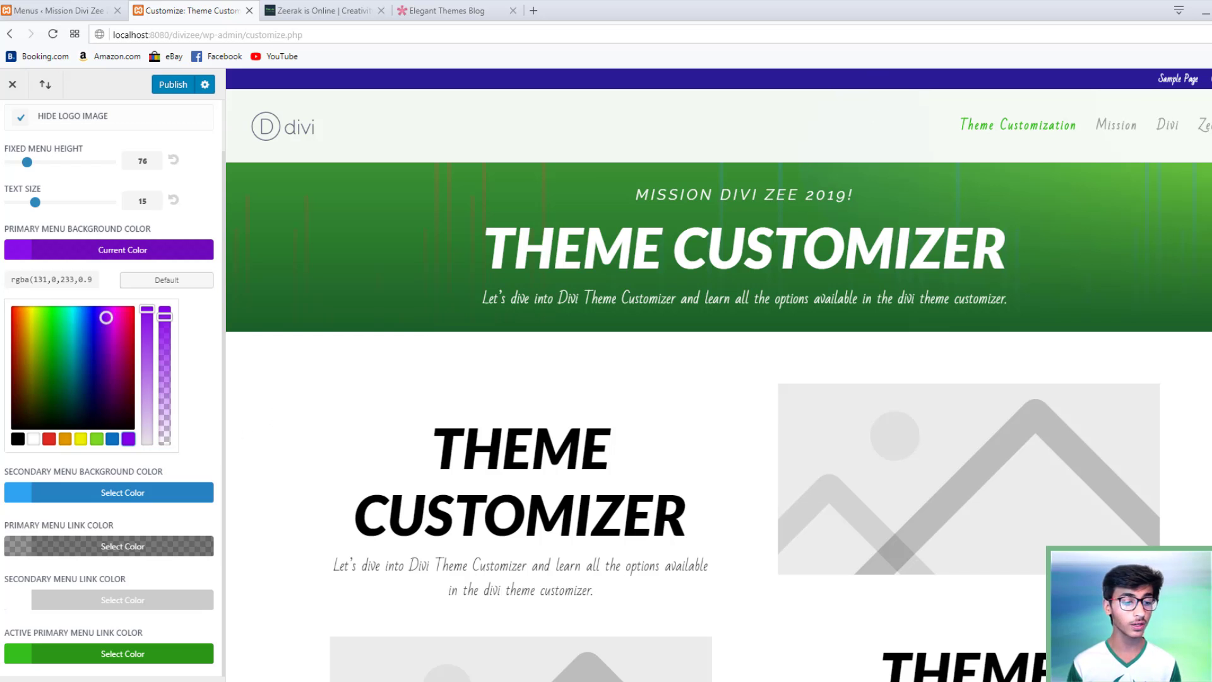
pyautogui.click(10, 492)
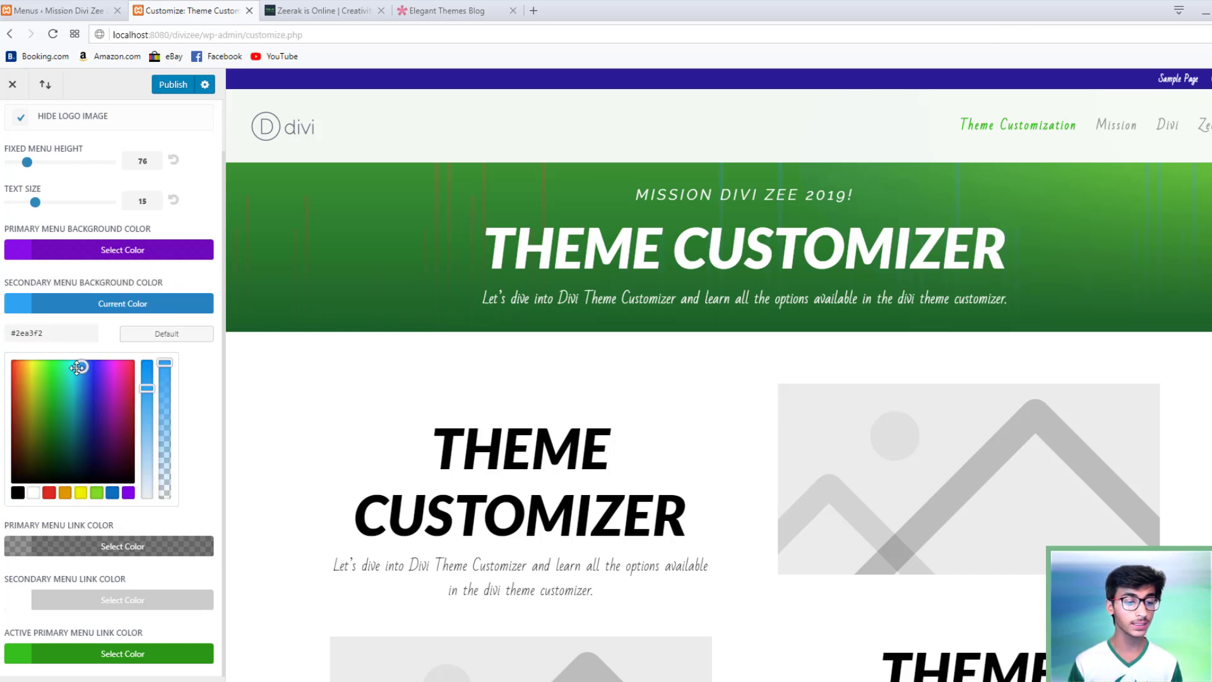
pyautogui.moveTo(83, 368); pyautogui.dragTo(16, 377)
pyautogui.scroll(-3, 477, 316)
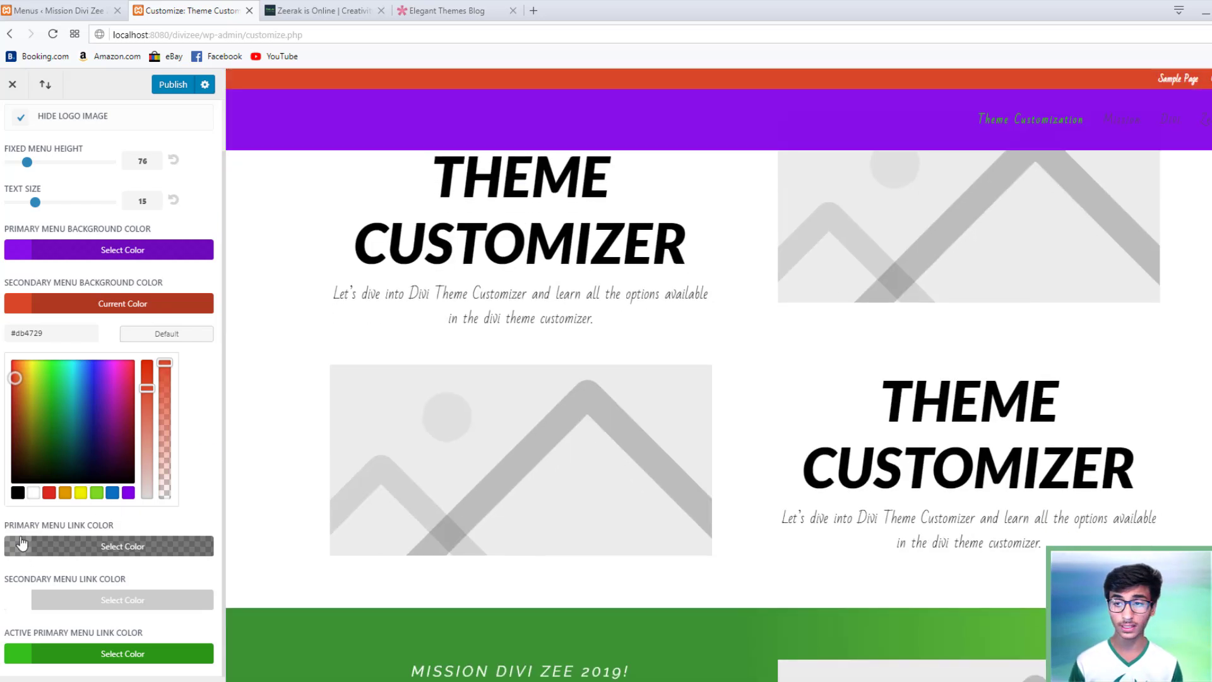
# Set the fixed navigation's primary menu link color to fully opaque white, #ffffff
pyautogui.click(22, 544)
pyautogui.click(38, 545)
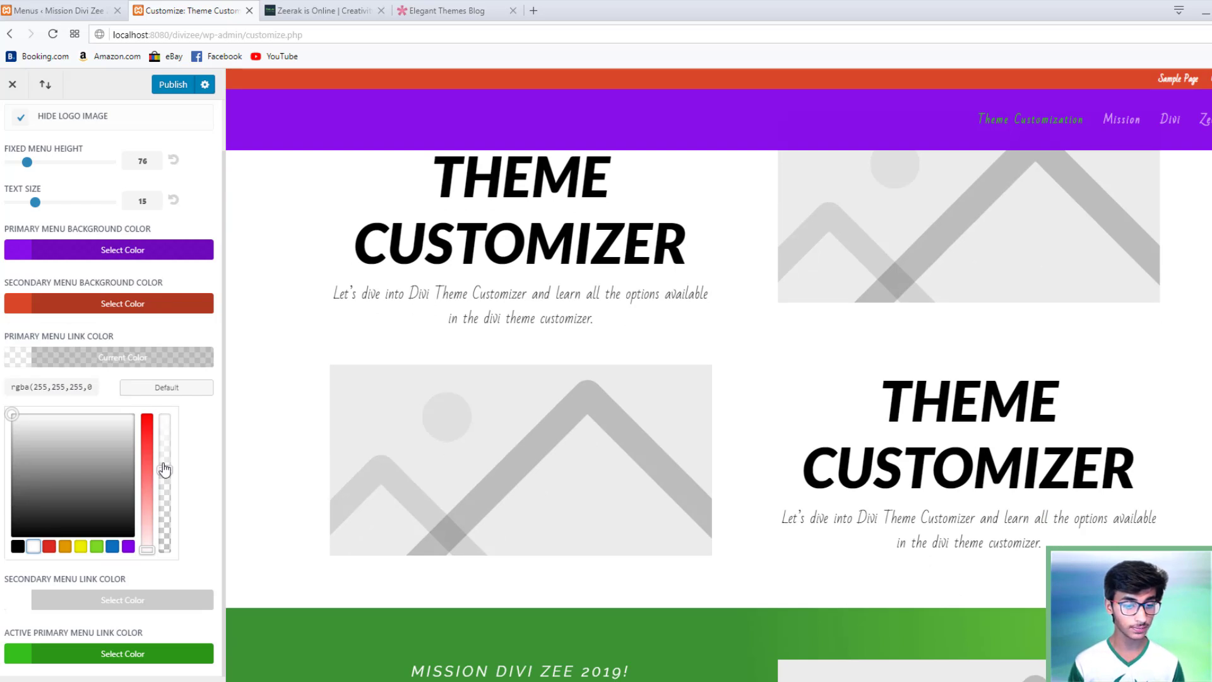
pyautogui.moveTo(163, 470); pyautogui.dragTo(169, 418)
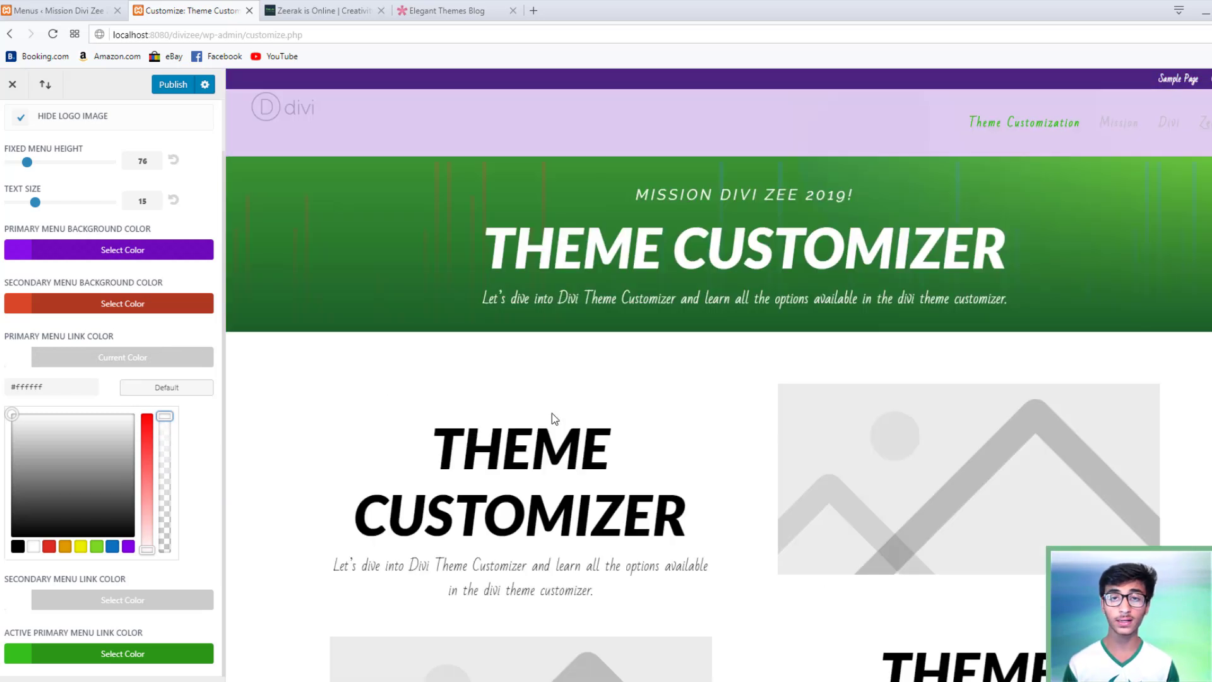
pyautogui.scroll(-5, 552, 418)
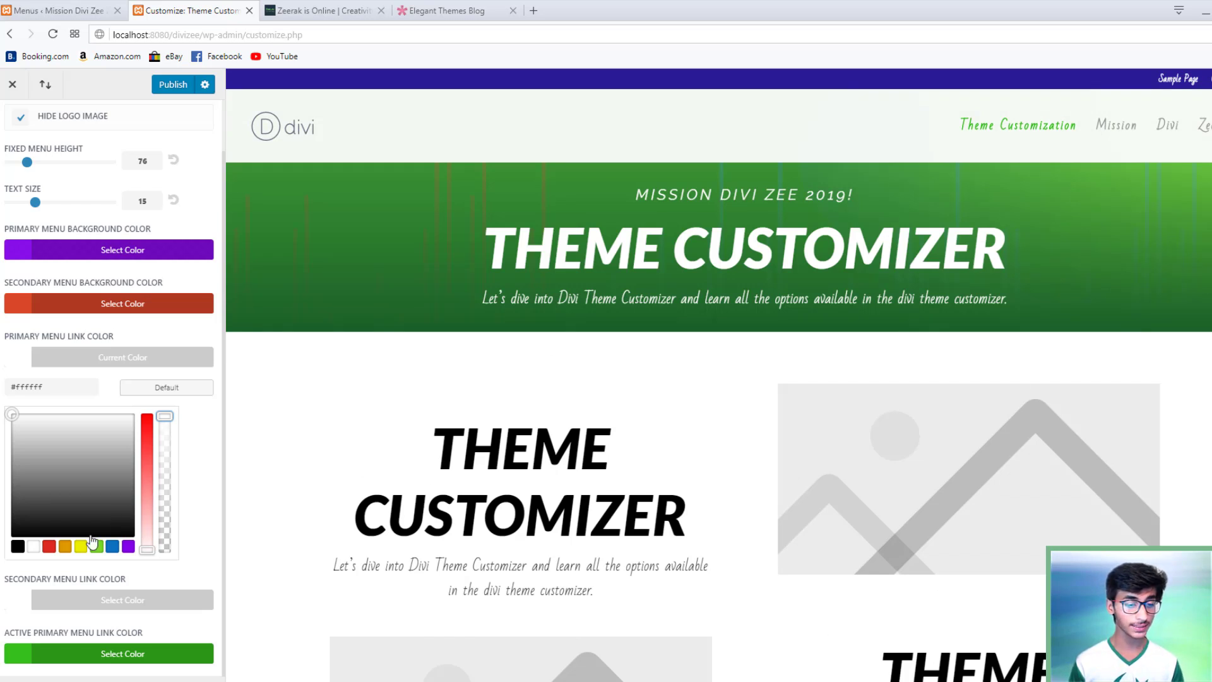
# Set the fixed navigation's secondary menu link color to the yellow #edf000 and compare the scrolled and unscrolled headers
pyautogui.click(21, 603)
pyautogui.scroll(-4, 935, 273)
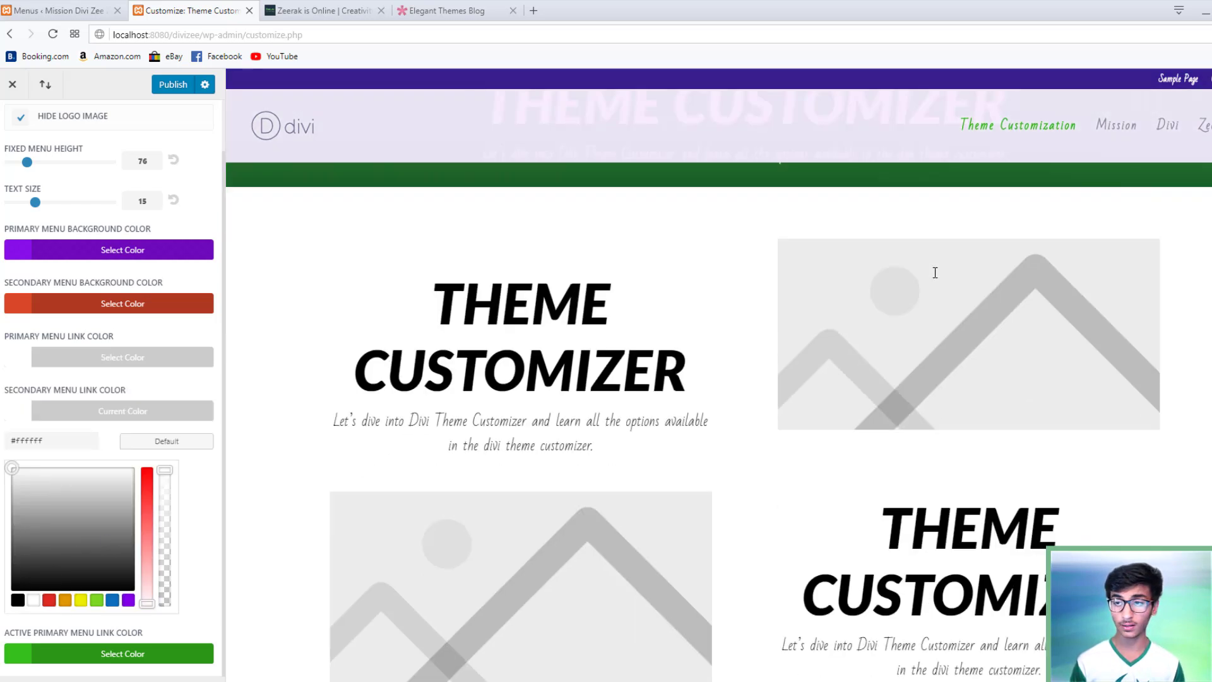
pyautogui.click(124, 601)
pyautogui.click(114, 600)
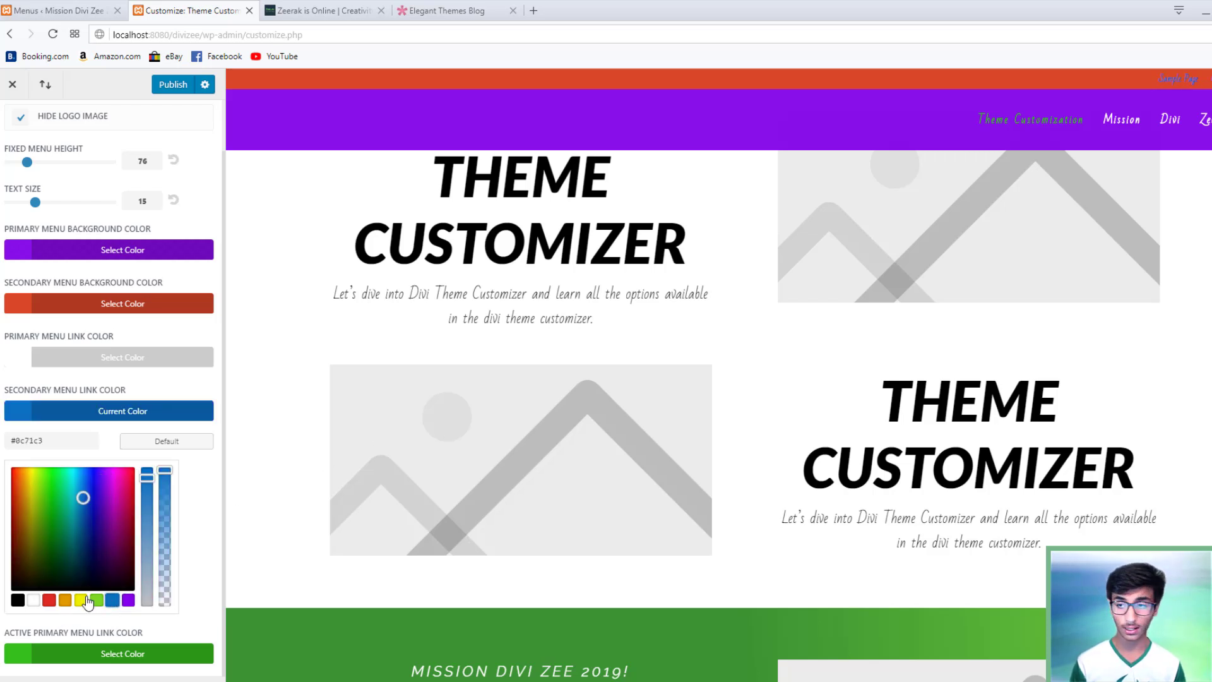
pyautogui.click(82, 600)
pyautogui.scroll(4, 593, 465)
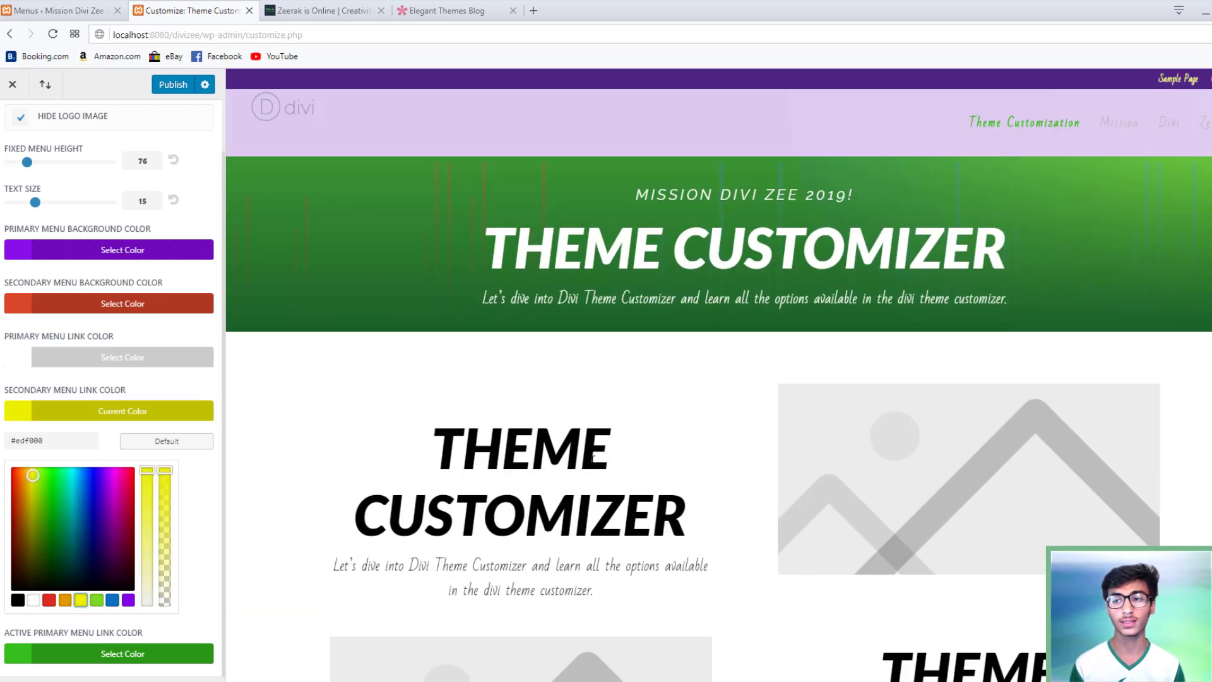
pyautogui.scroll(-4, 593, 458)
pyautogui.scroll(4, 591, 461)
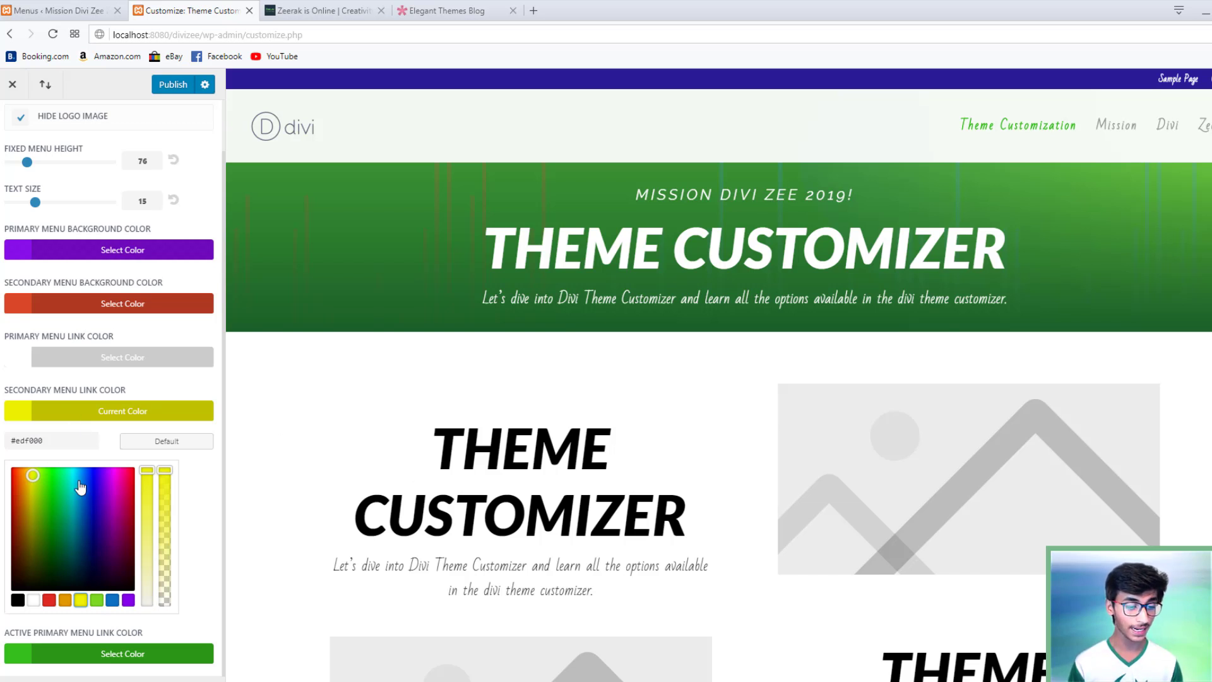
# Set the fixed navigation's active primary menu link color to the yellow #edf000 and check it in the preview
pyautogui.click(24, 651)
pyautogui.scroll(-5, 831, 319)
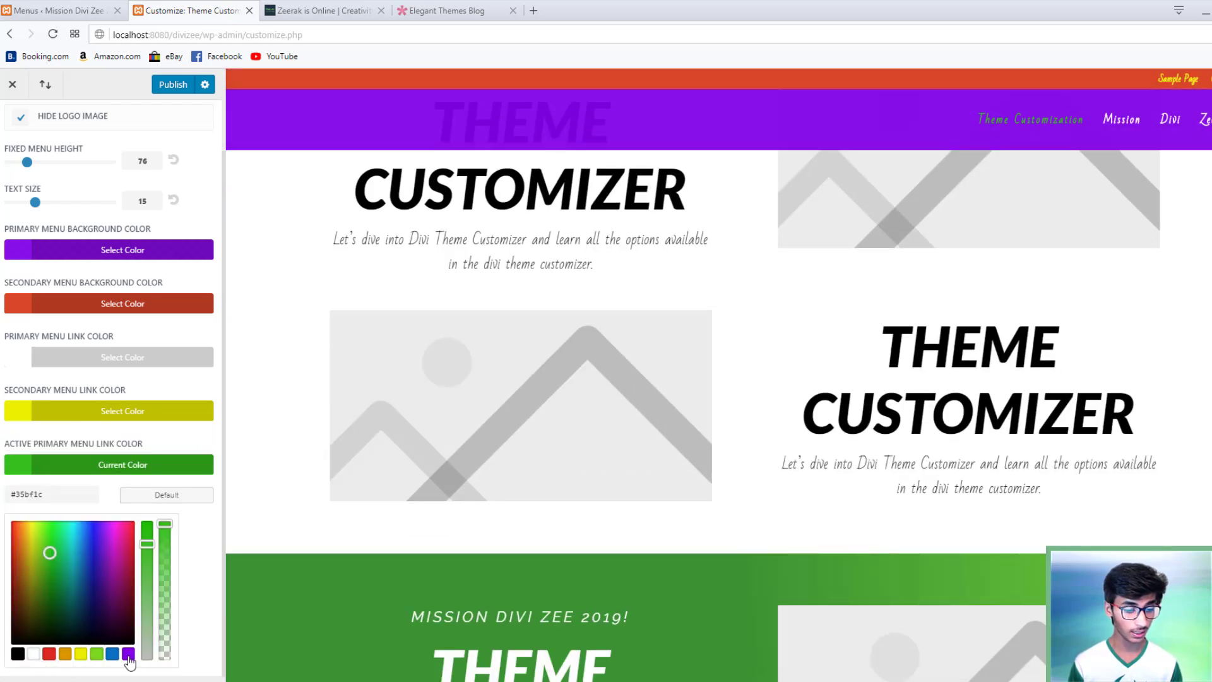
pyautogui.click(111, 656)
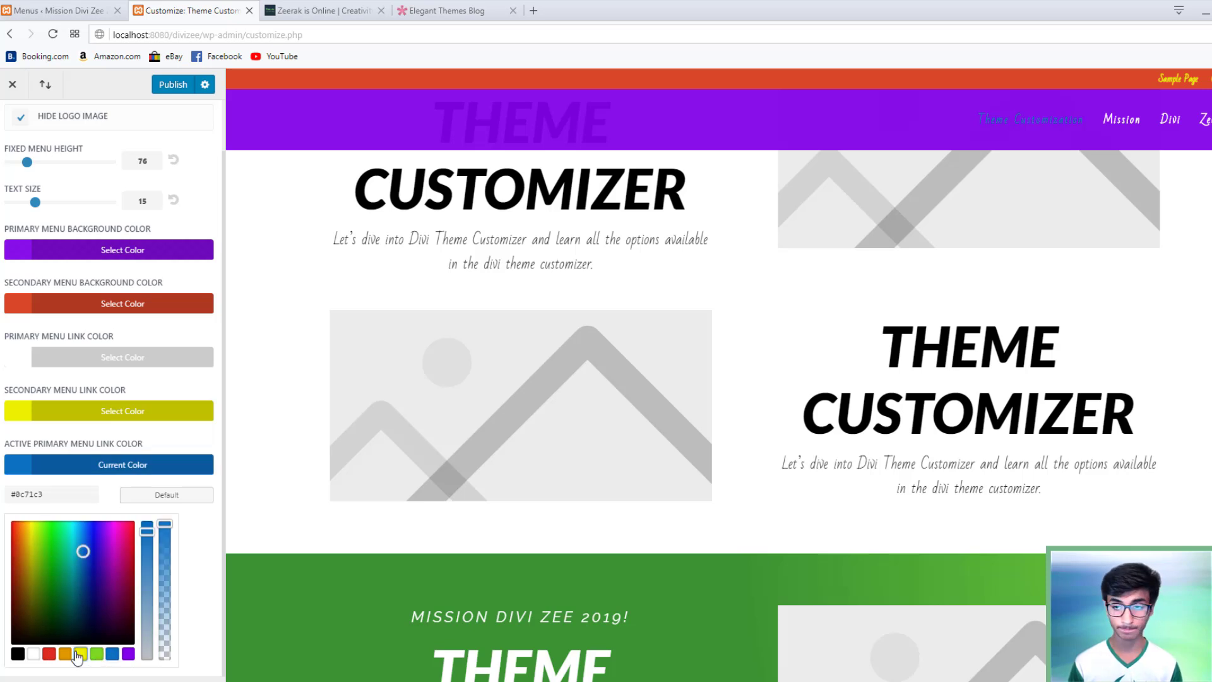
pyautogui.click(79, 655)
pyautogui.scroll(4, 463, 491)
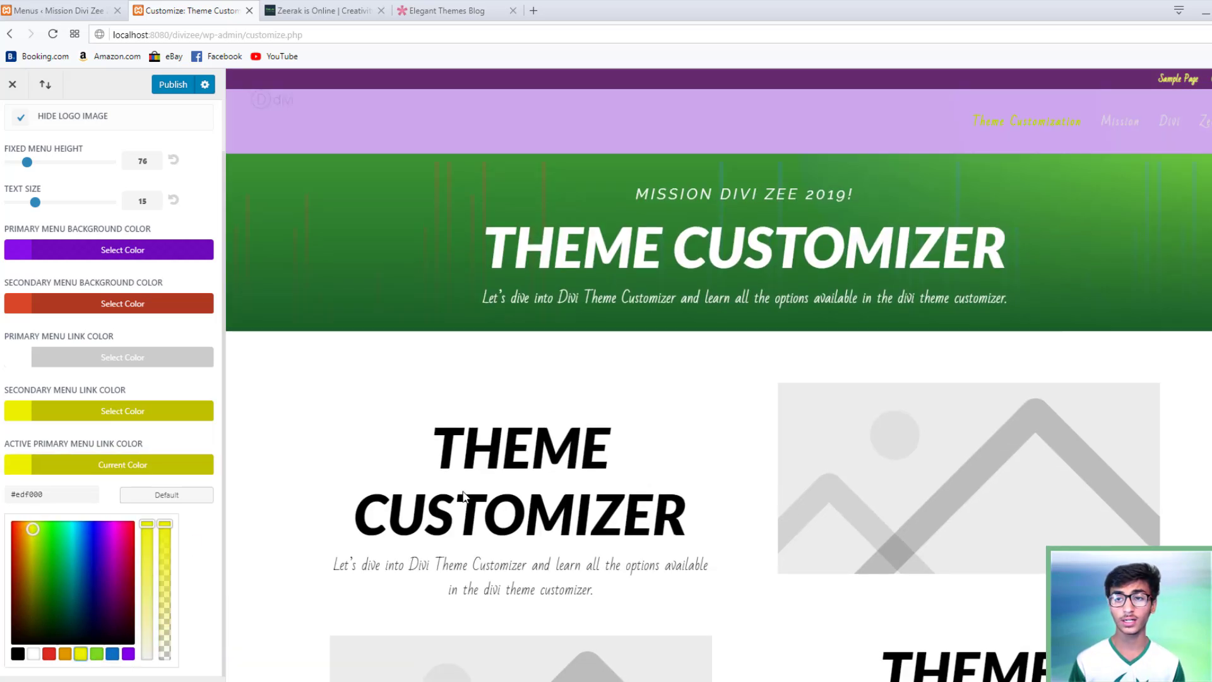
pyautogui.scroll(-3, 464, 492)
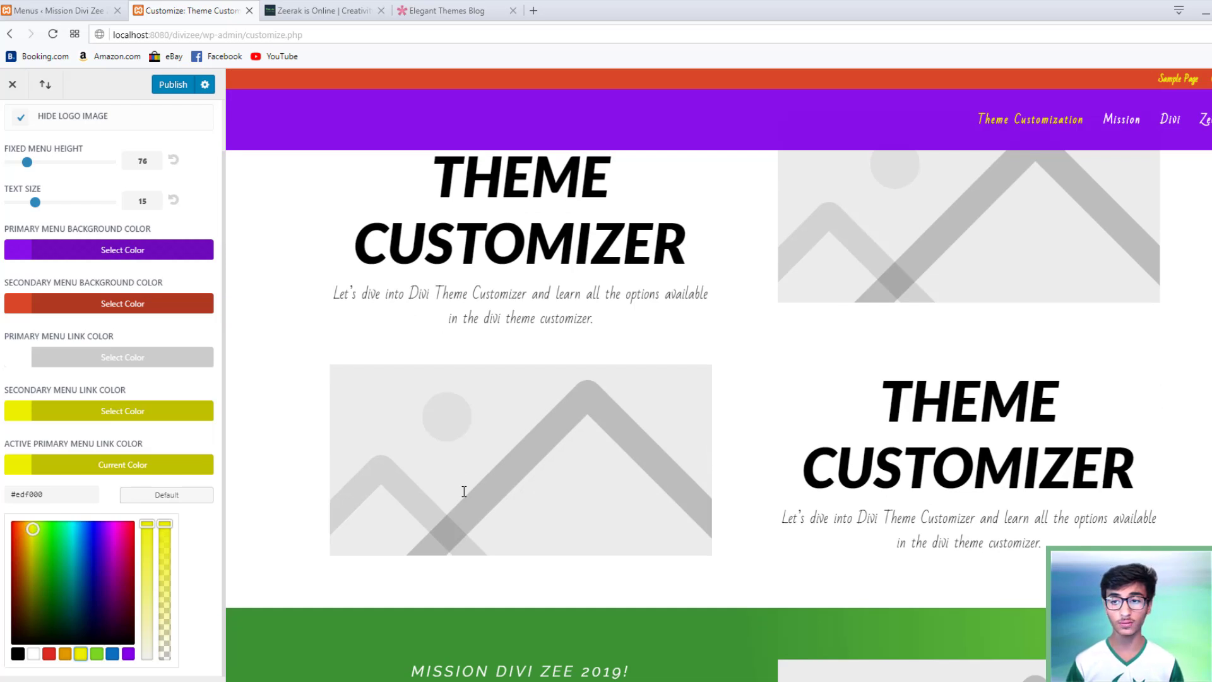
pyautogui.scroll(4, 465, 491)
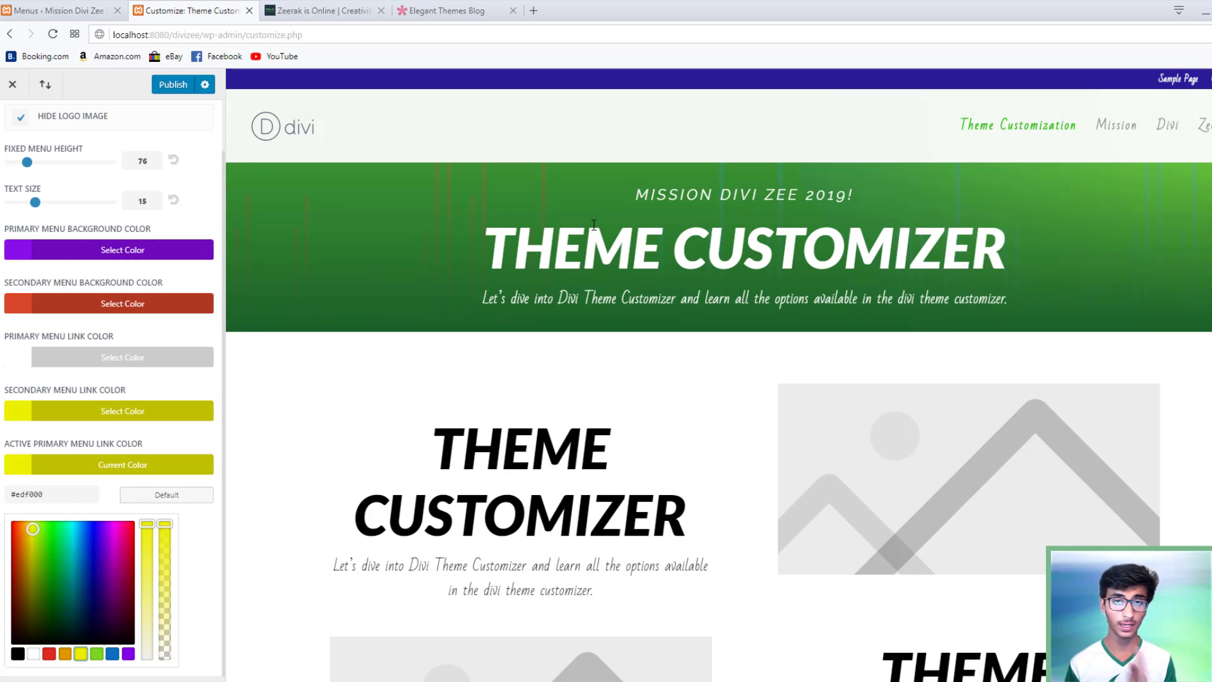
# Check the fixed header in the scrolled preview, and open the Header Elements settings to review the search icon option
pyautogui.scroll(-4, 593, 225)
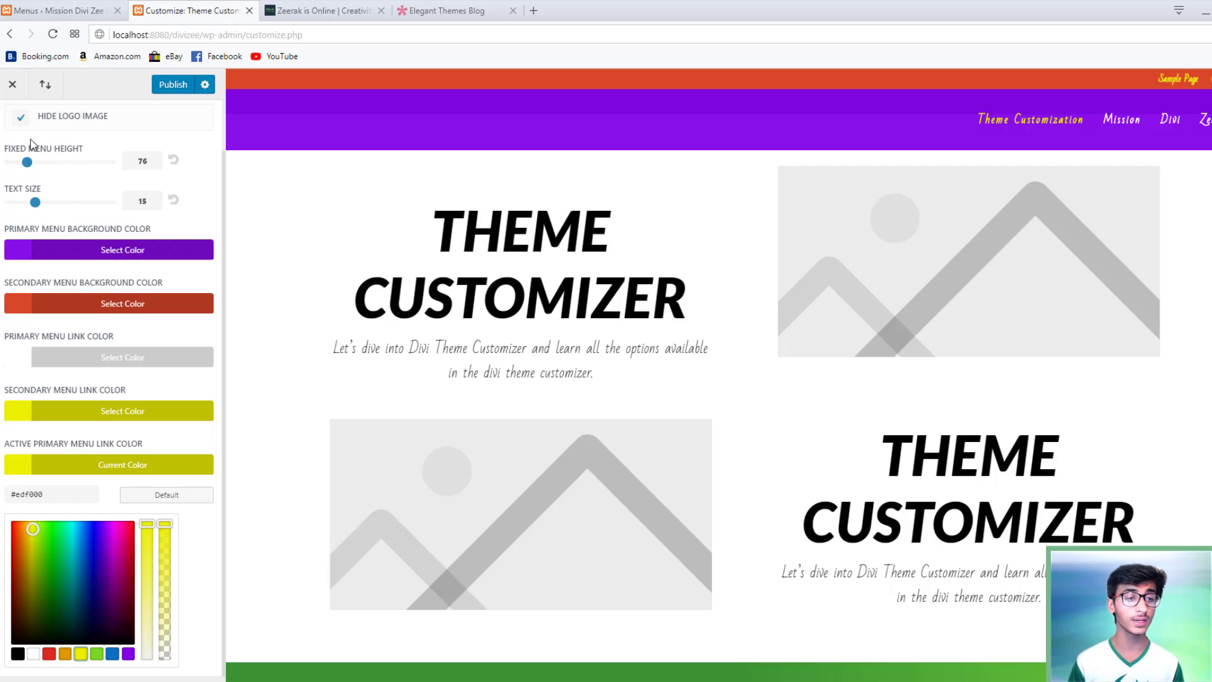
pyautogui.scroll(1, 28, 139)
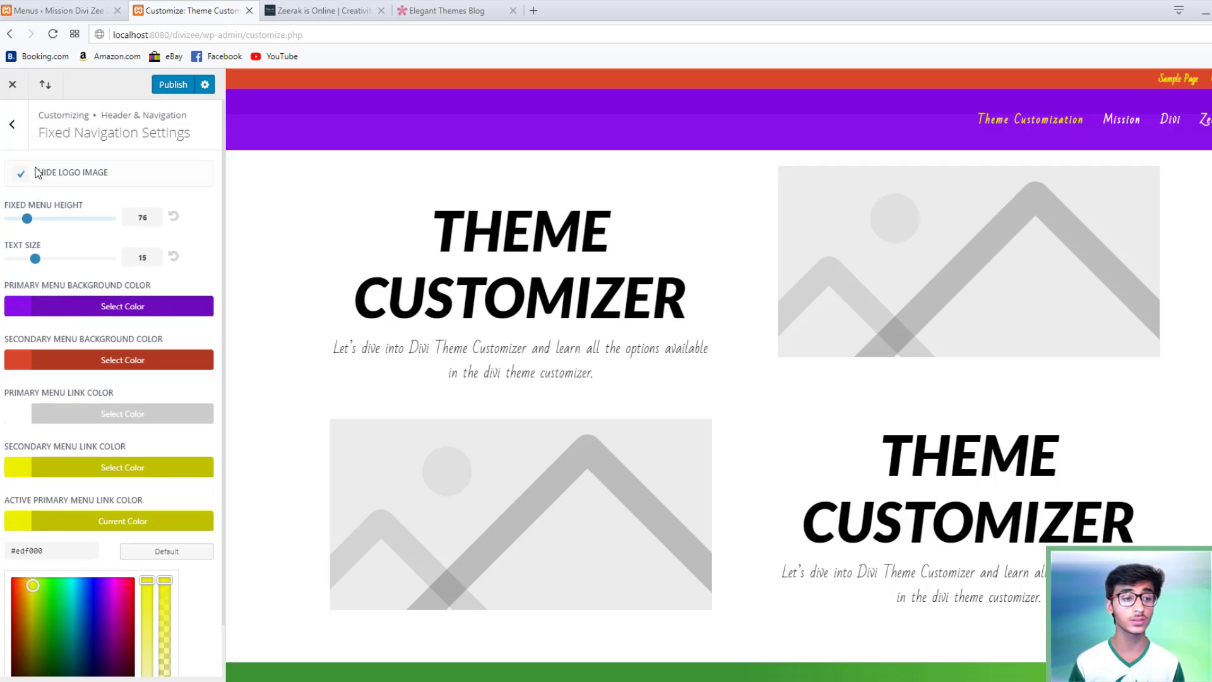
pyautogui.click(13, 125)
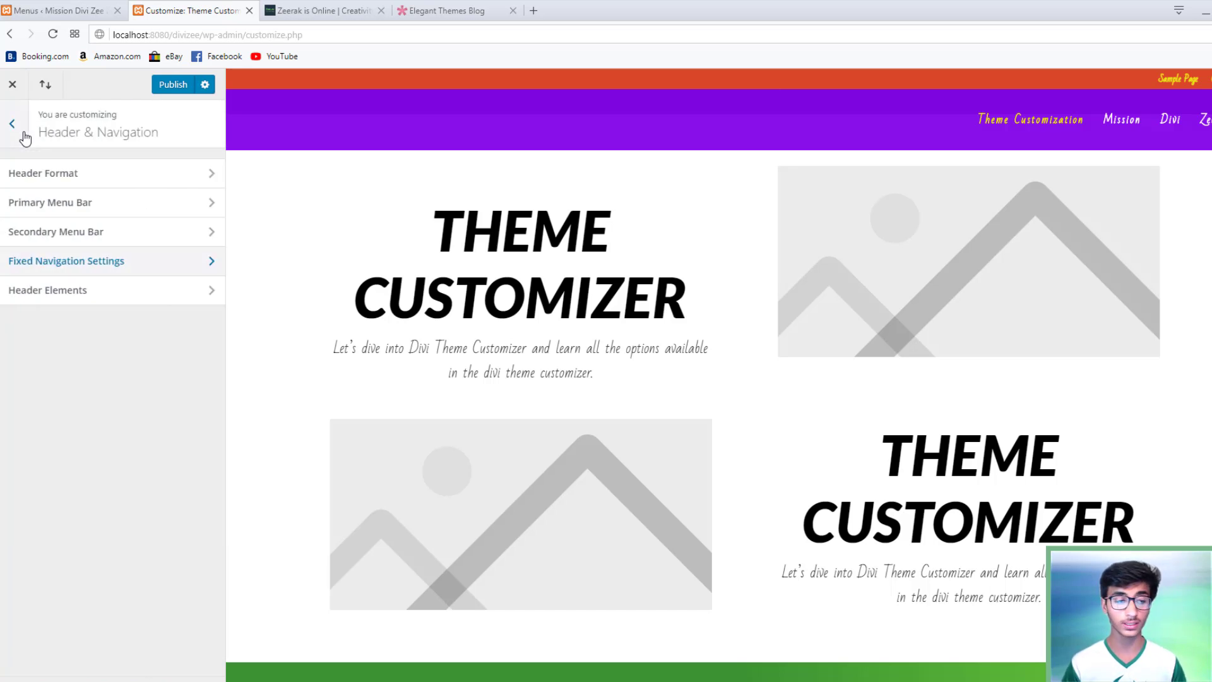
pyautogui.click(28, 287)
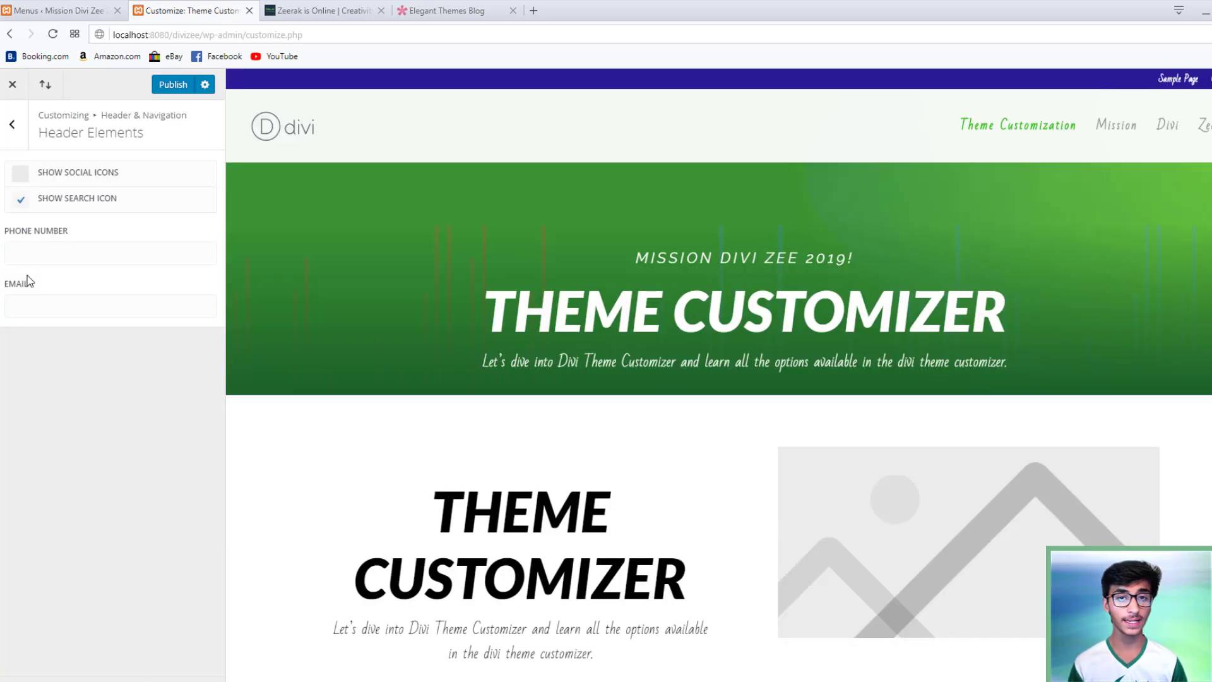
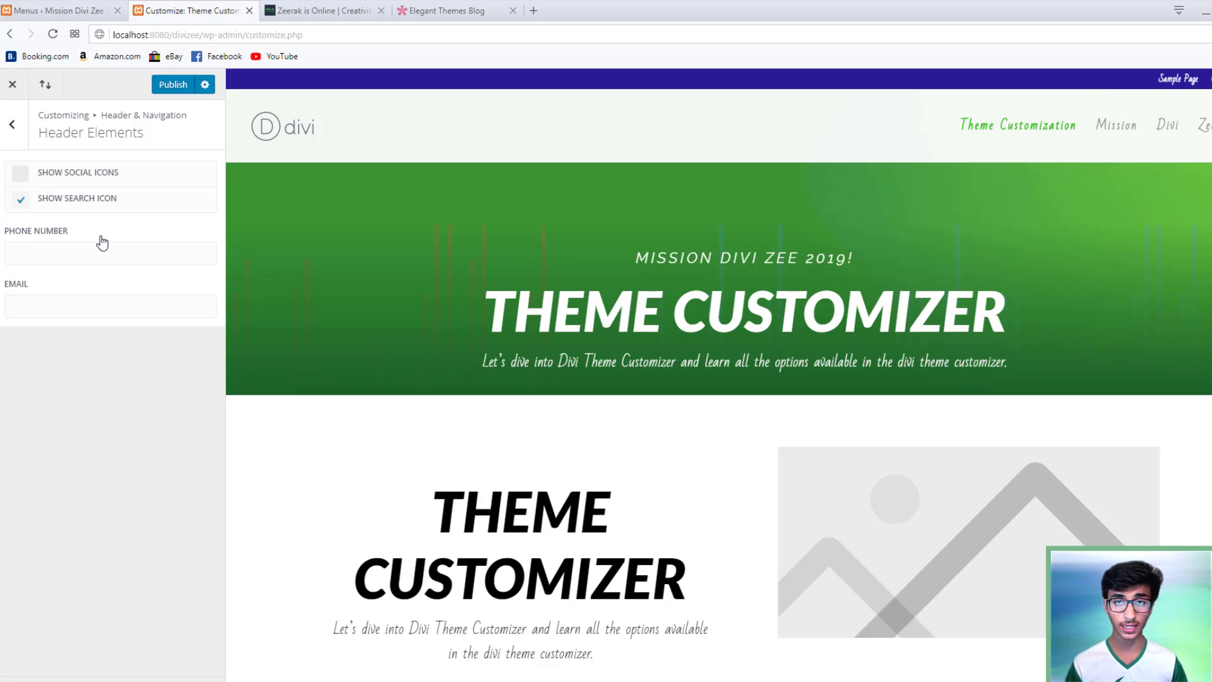
pyautogui.click(22, 201)
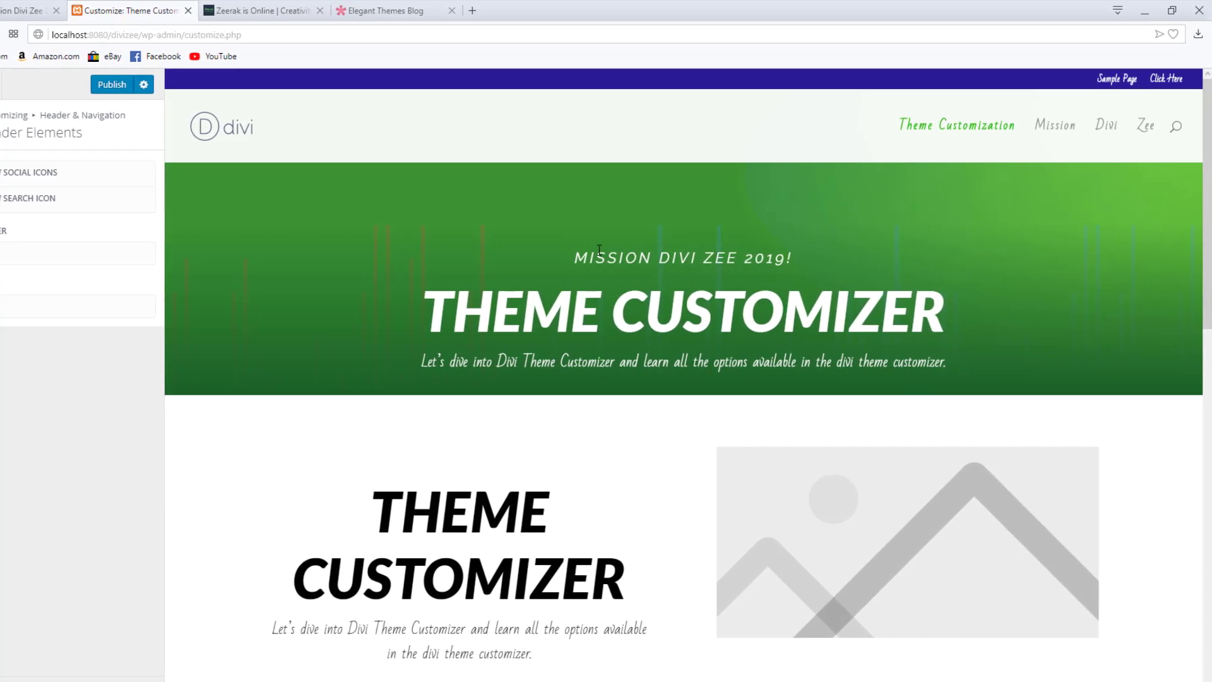
# Enter a contact phone number and a contact e-mail address in the header elements
pyautogui.click(65, 259)
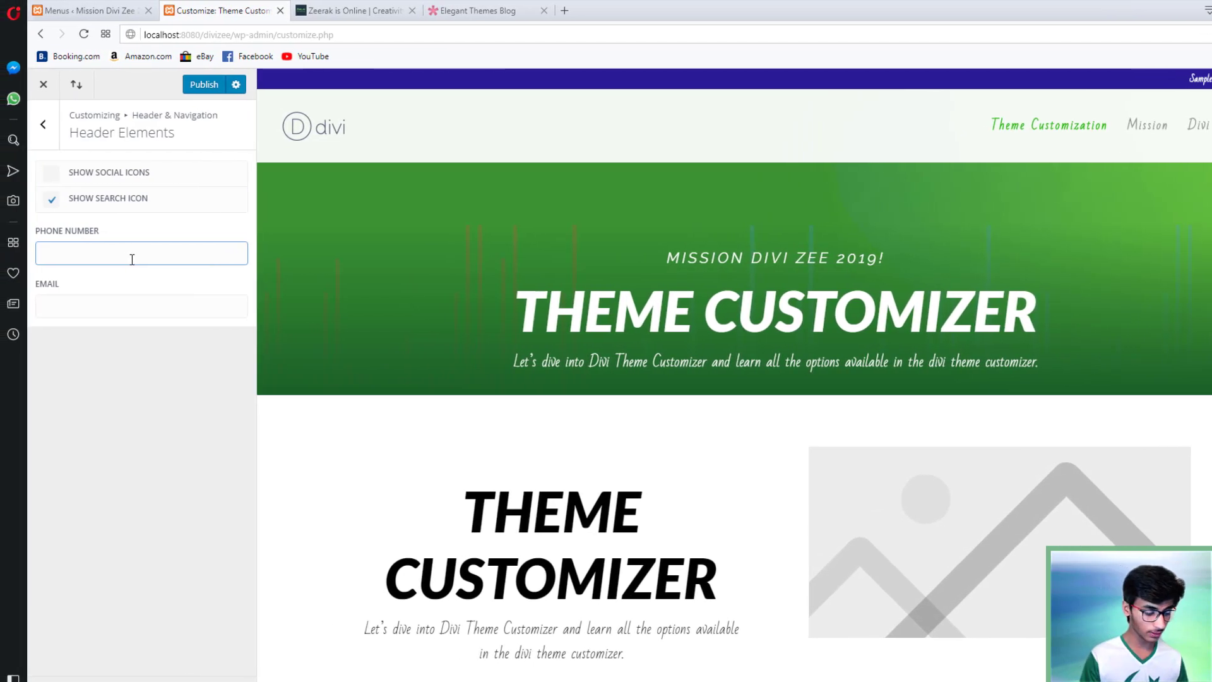
pyautogui.write('+12')
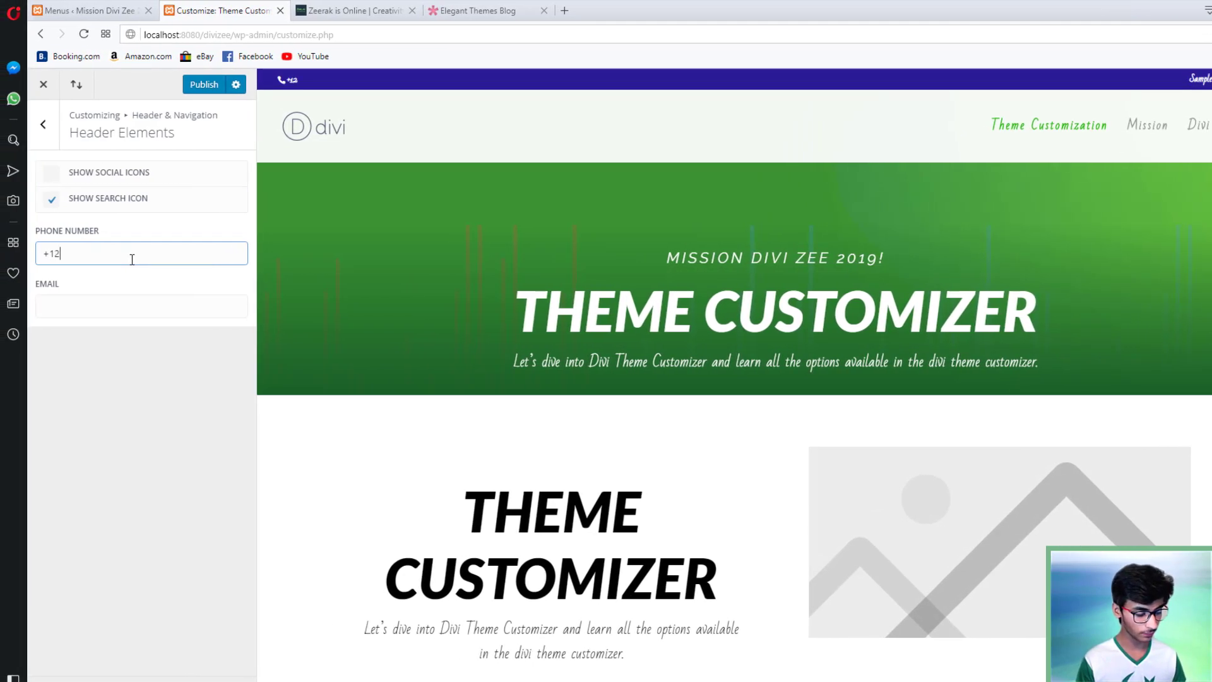
pyautogui.write('3456789')
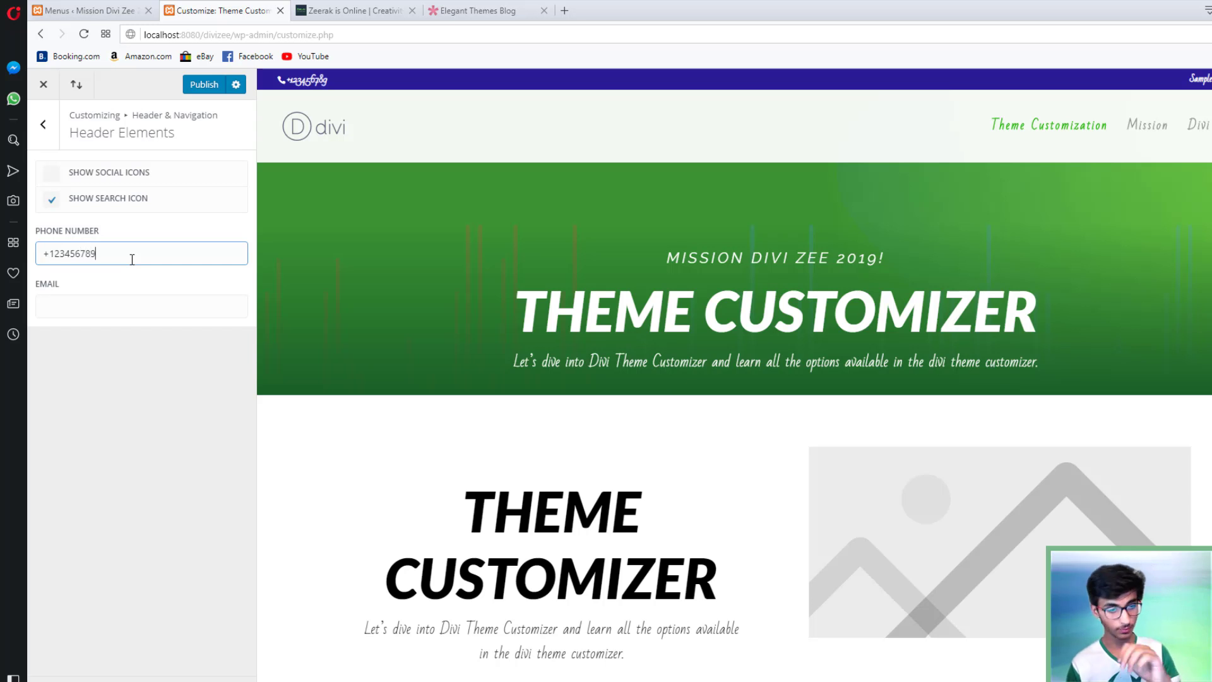
pyautogui.write('0')
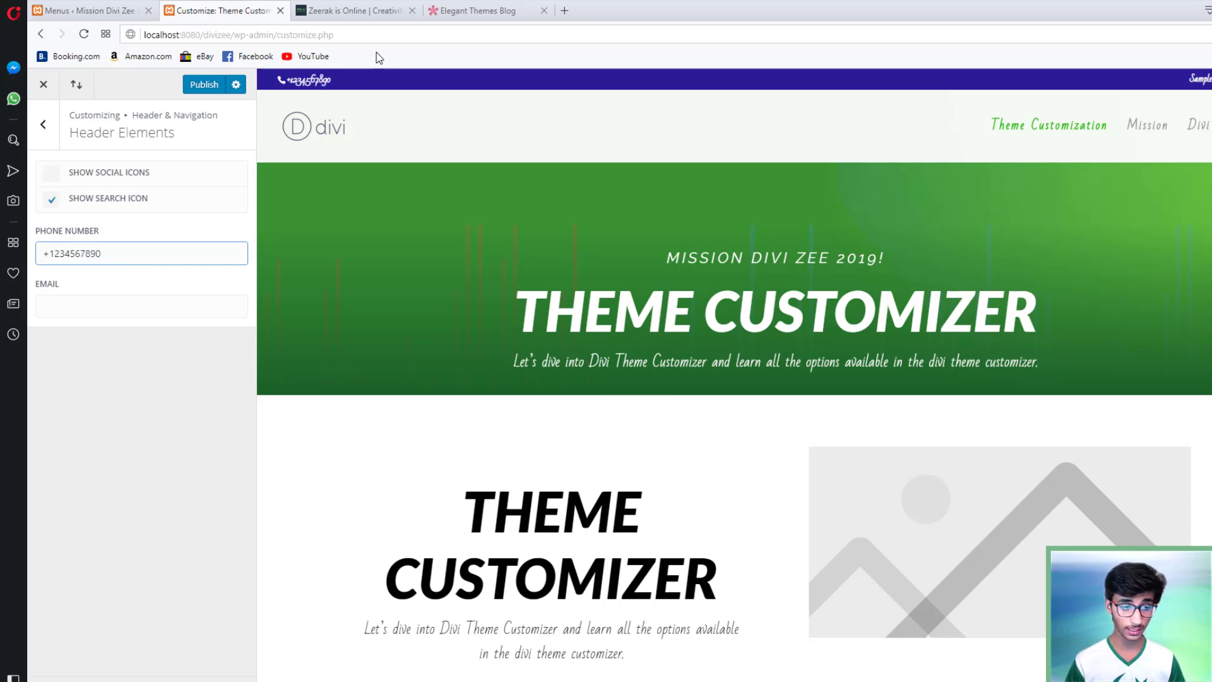
pyautogui.click(81, 317)
pyautogui.write('abc')
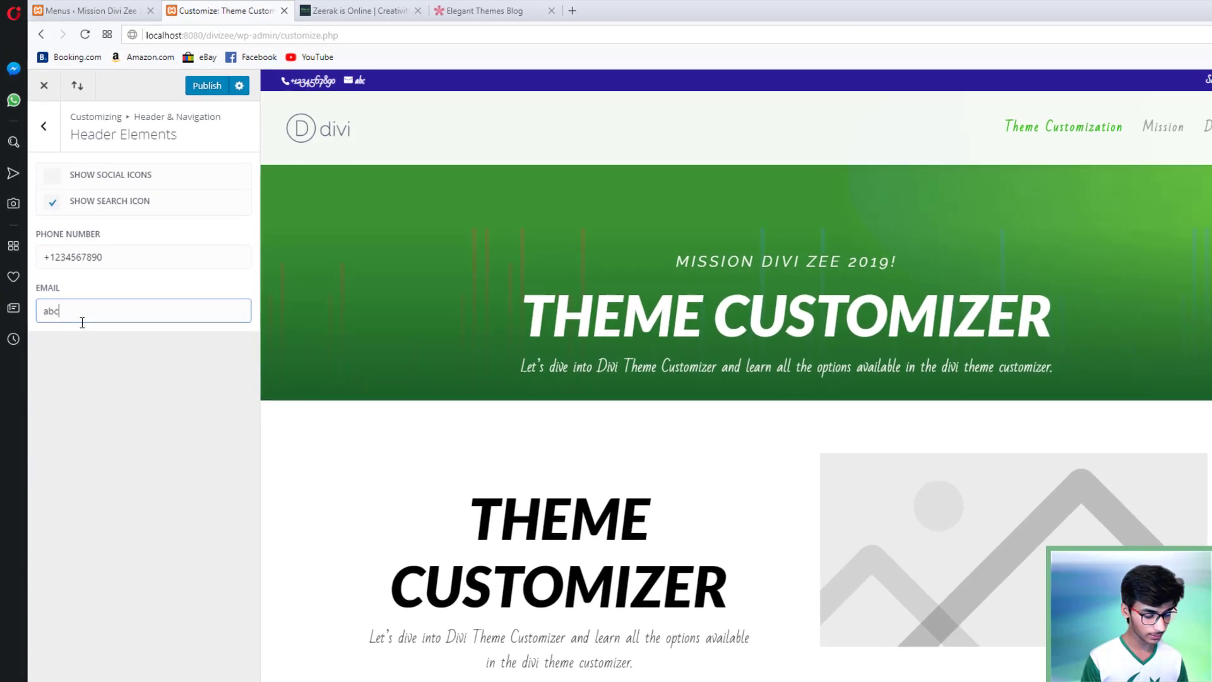
pyautogui.write('@xyz')
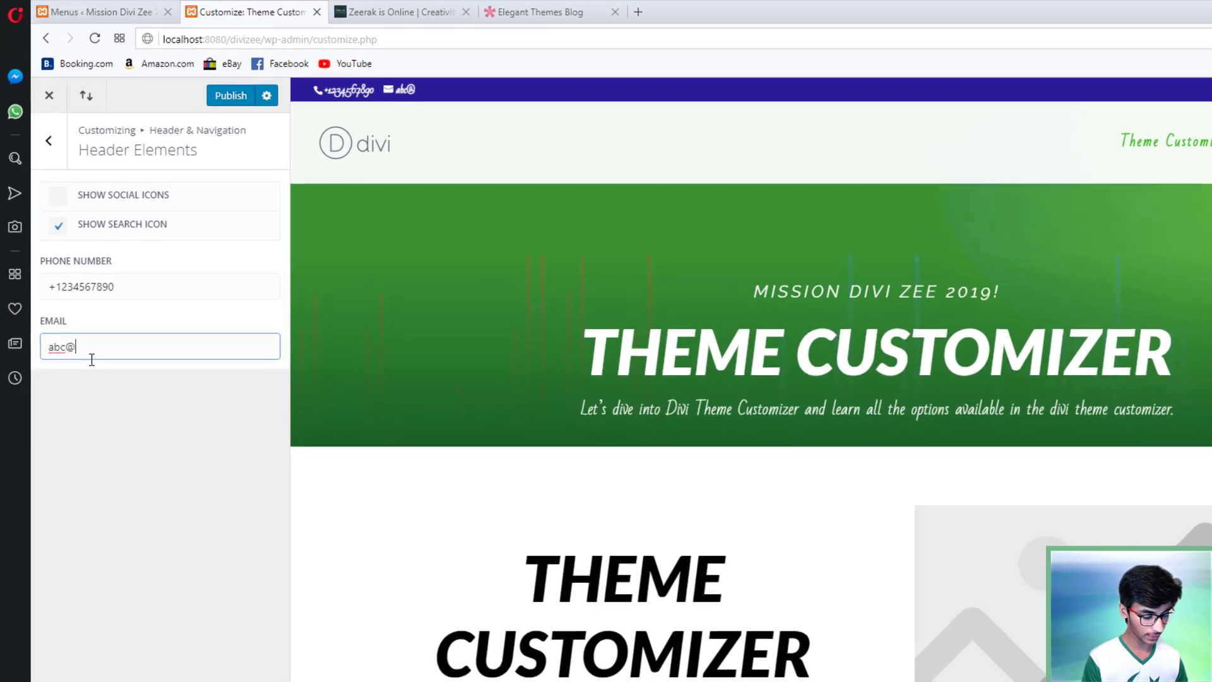
pyautogui.write('.com')
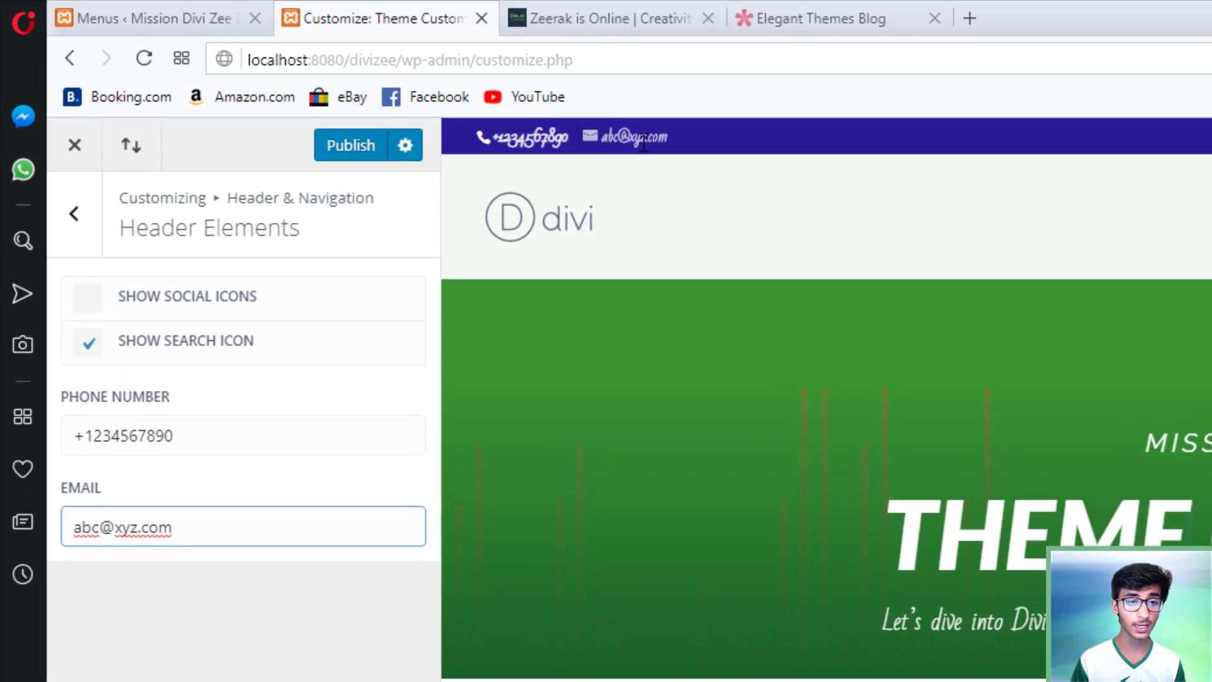
# Set the footer's column layout to two columns, a wide one followed by a narrow one
pyautogui.click(85, 215)
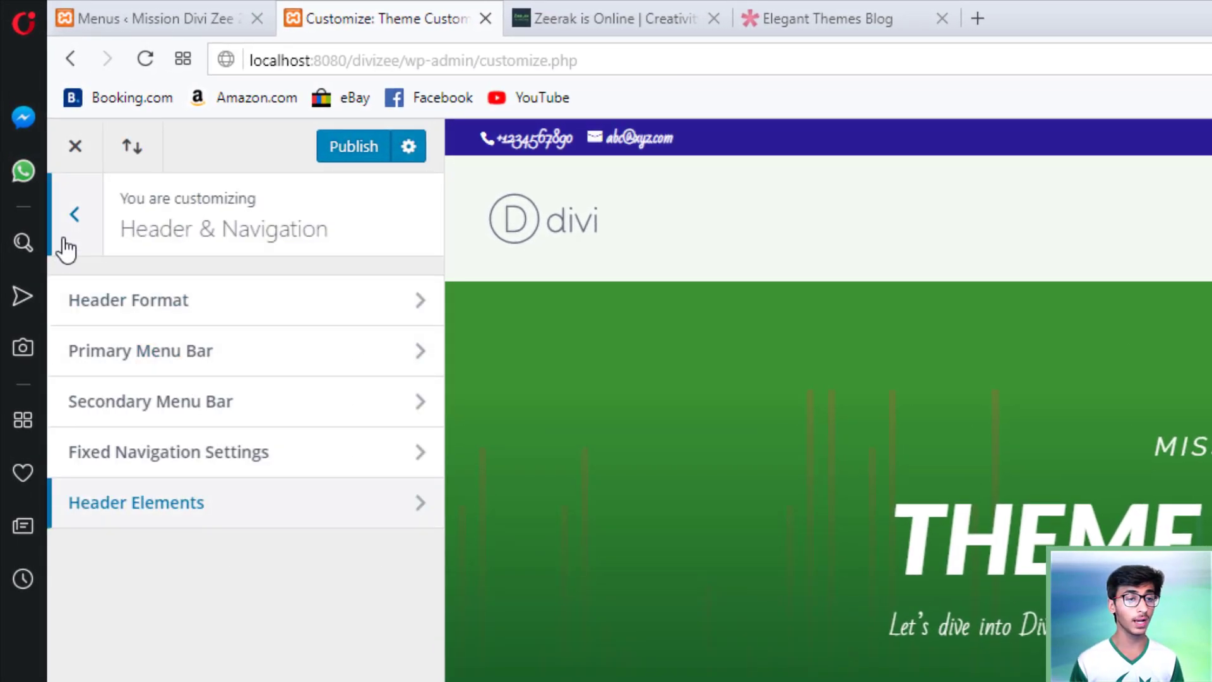
pyautogui.click(65, 248)
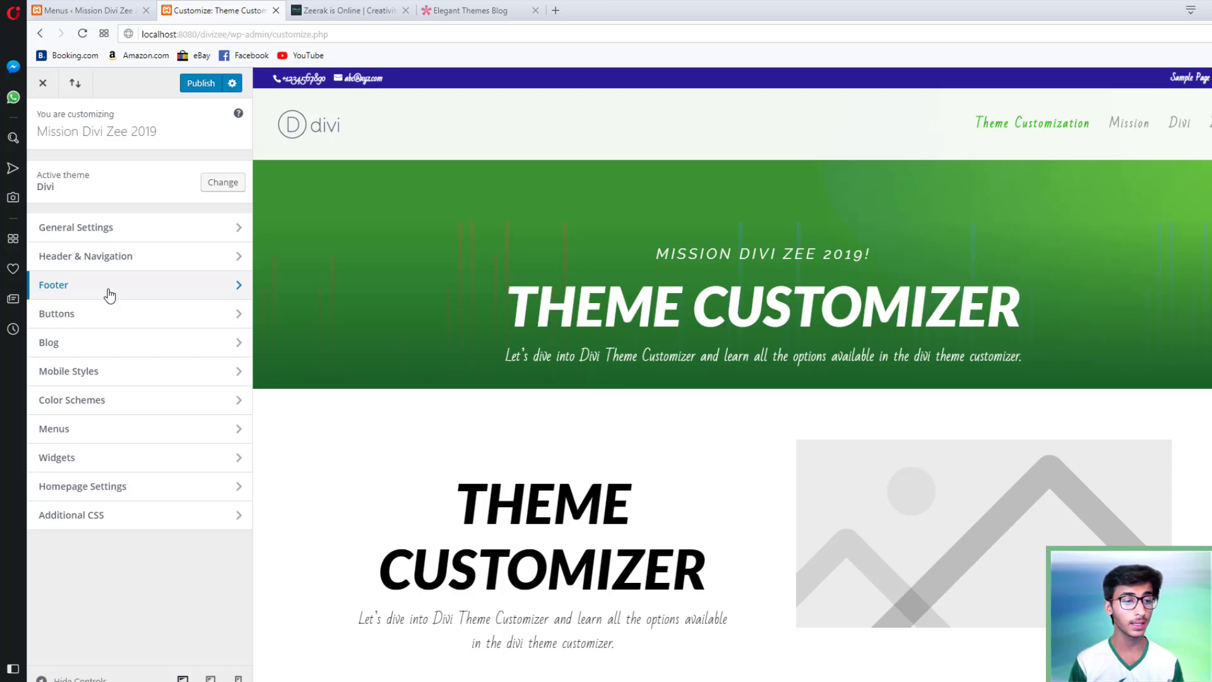
pyautogui.click(110, 295)
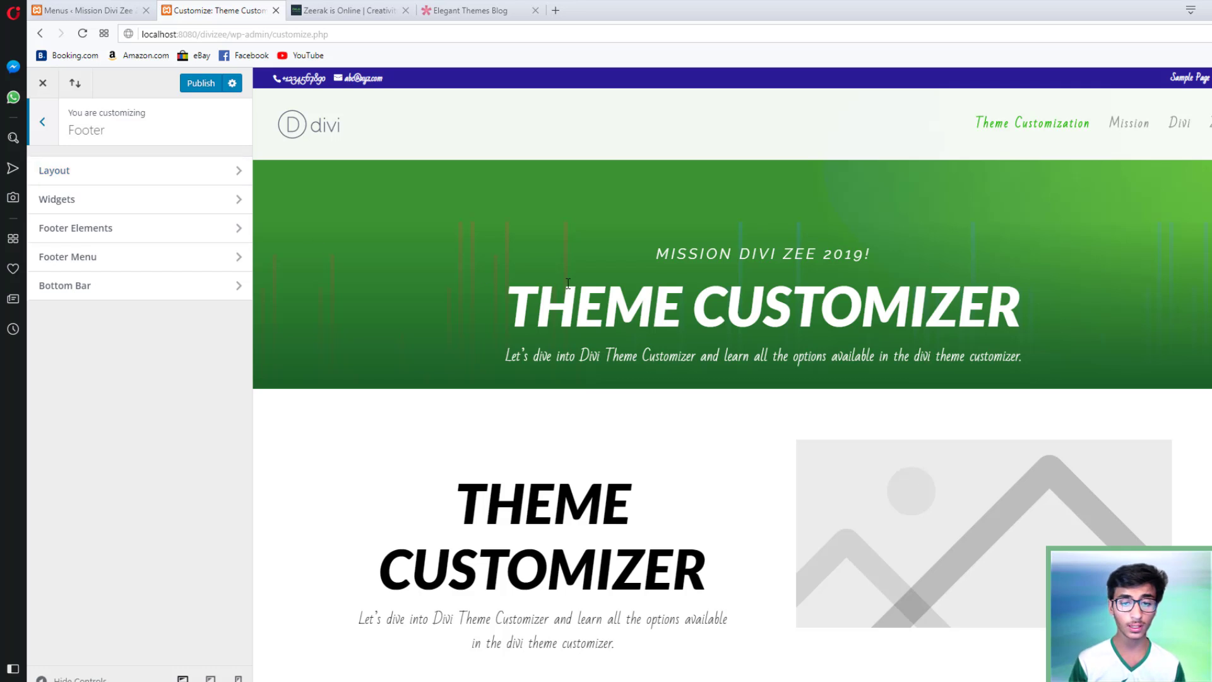
pyautogui.scroll(-10, 567, 284)
pyautogui.scroll(-4, 566, 286)
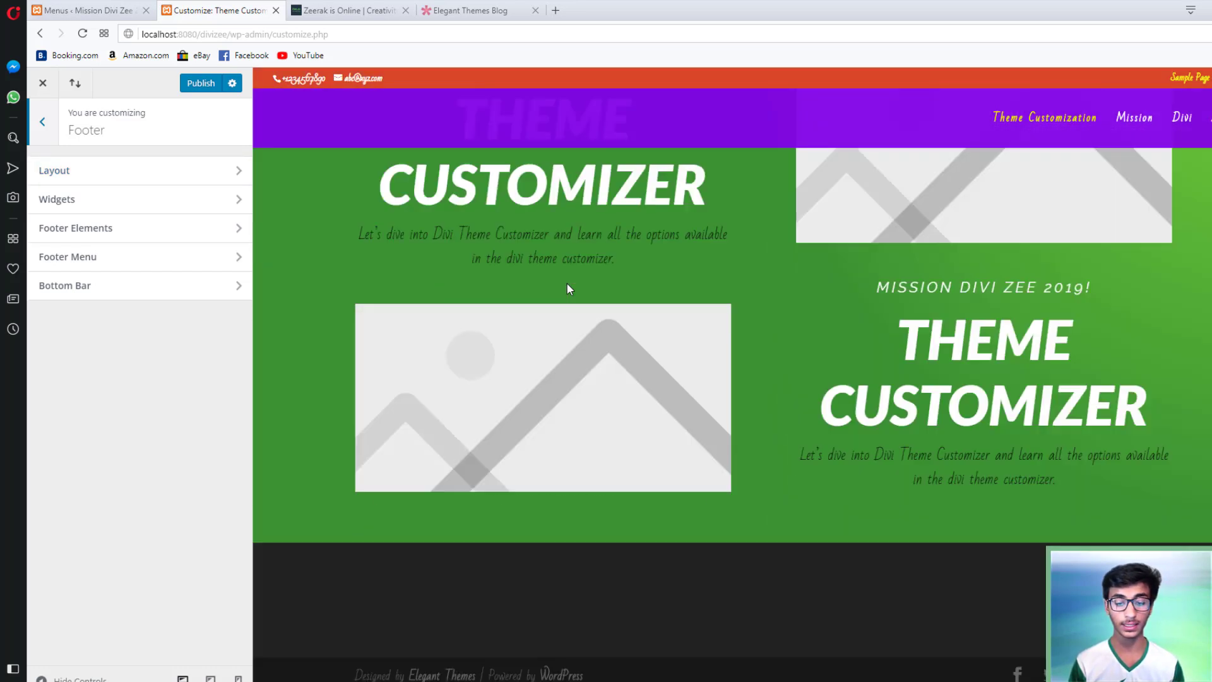
pyautogui.click(127, 184)
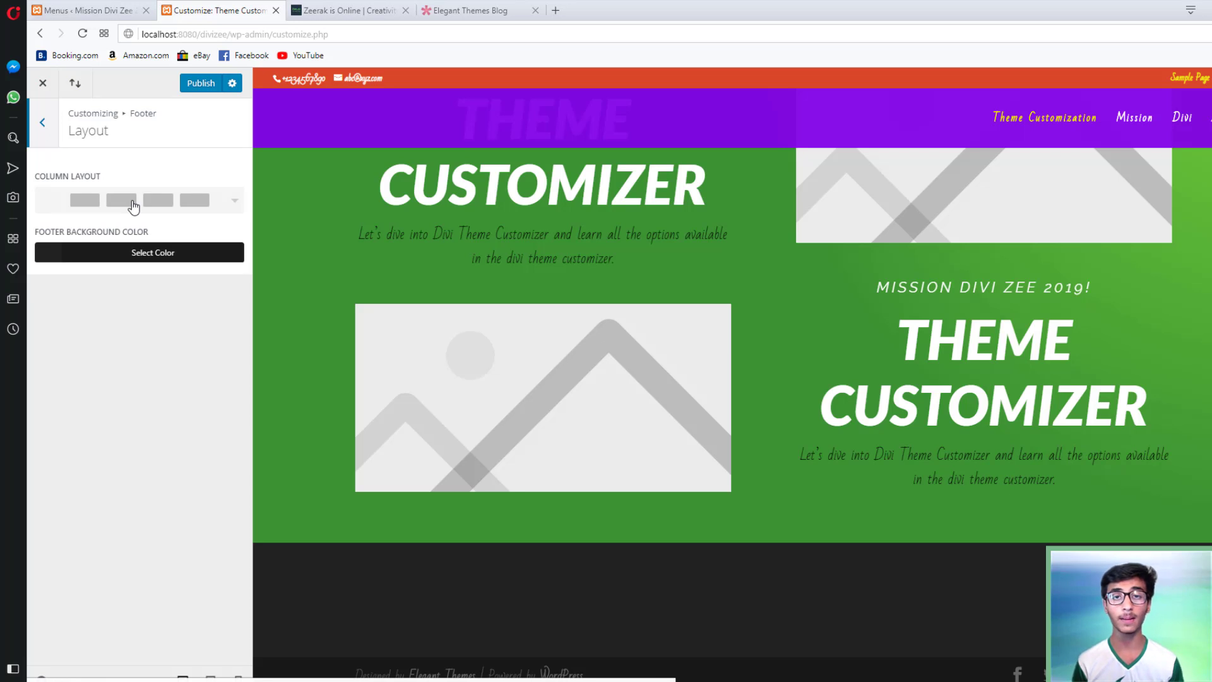
pyautogui.click(133, 206)
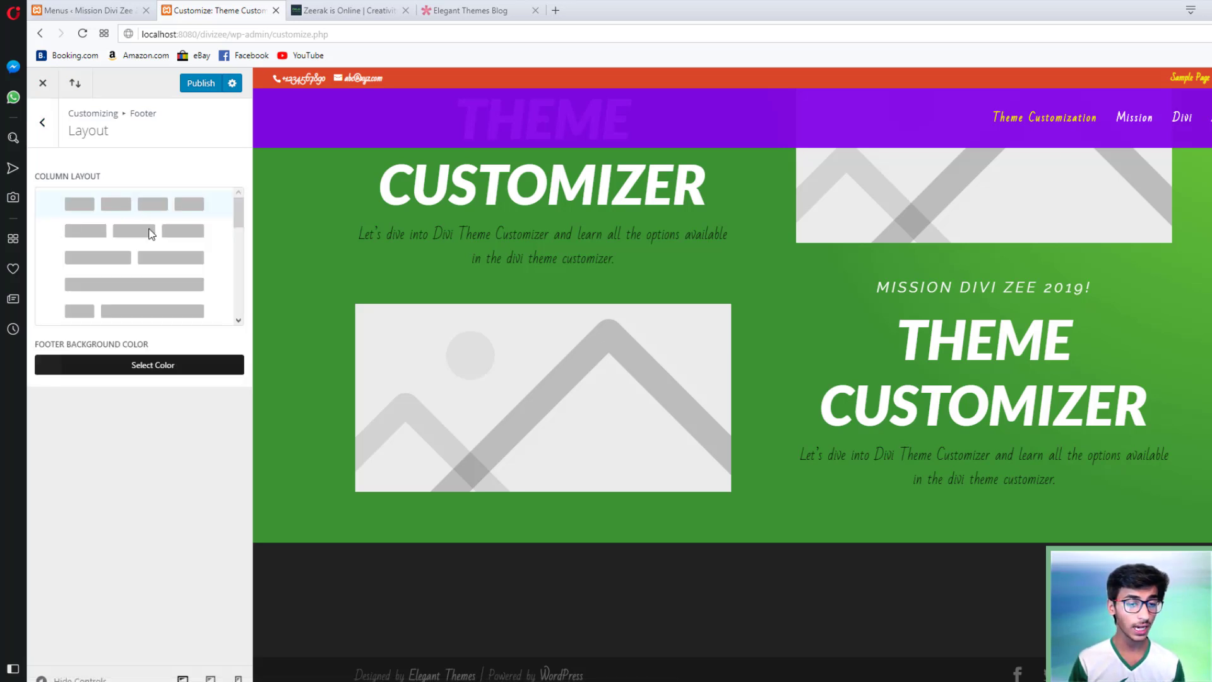
pyautogui.scroll(-5, 160, 252)
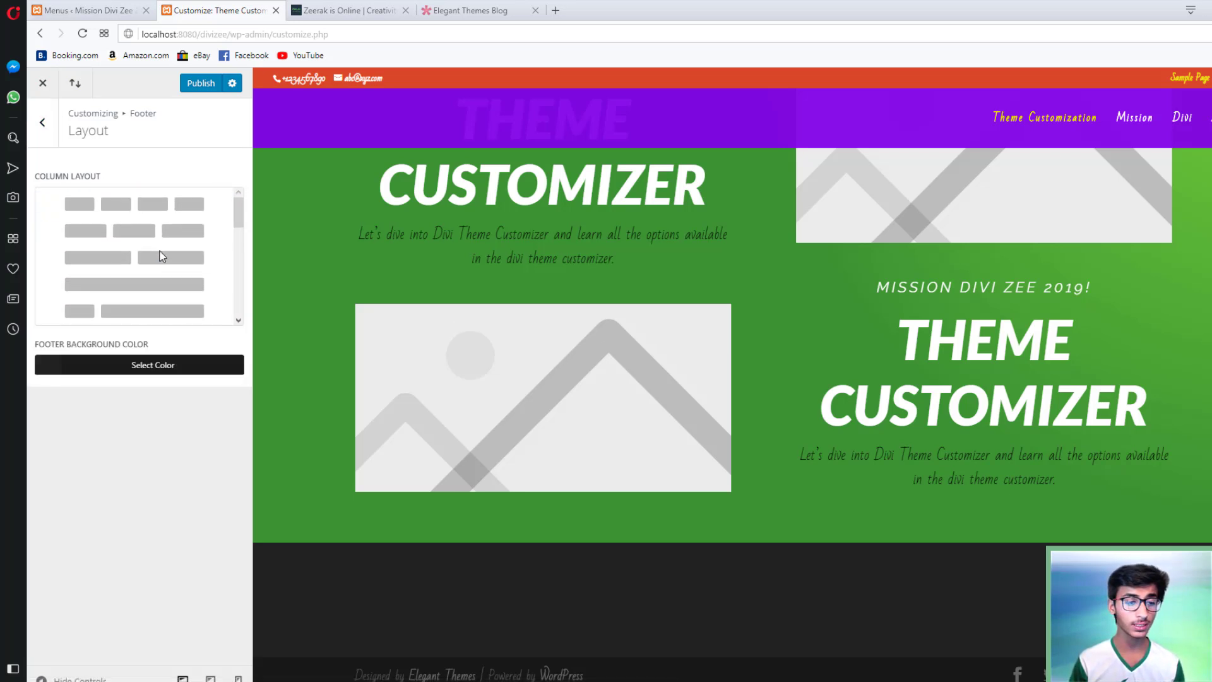
pyautogui.scroll(5, 162, 271)
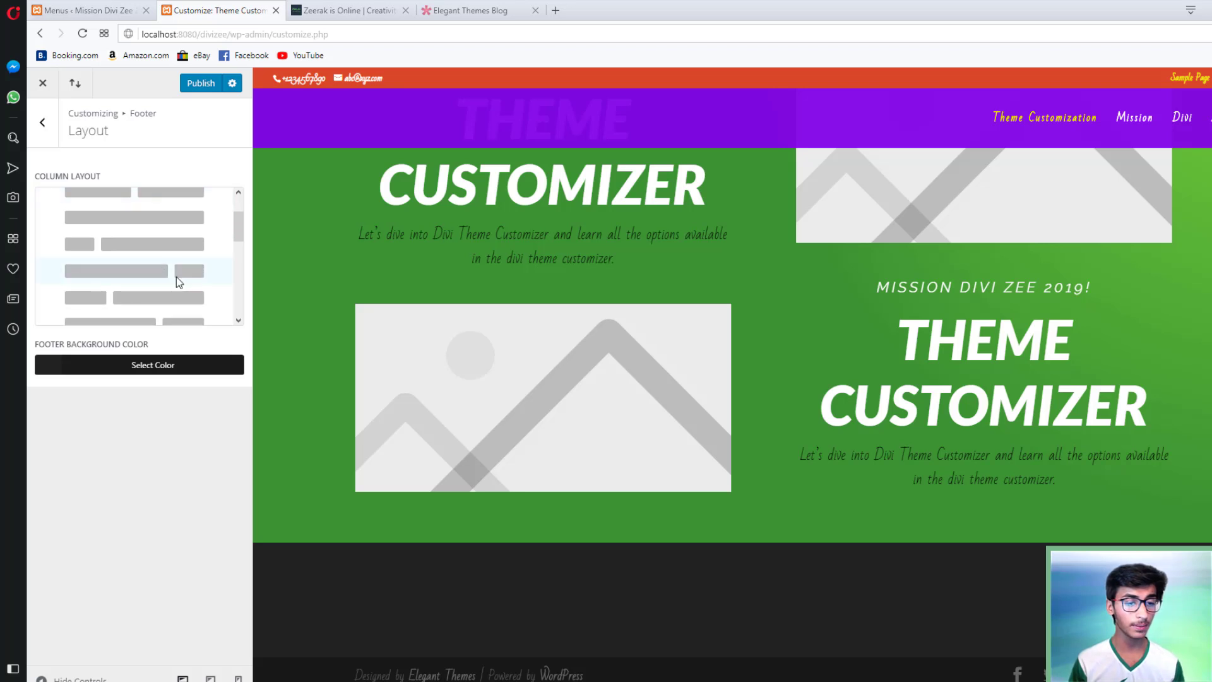
pyautogui.click(176, 278)
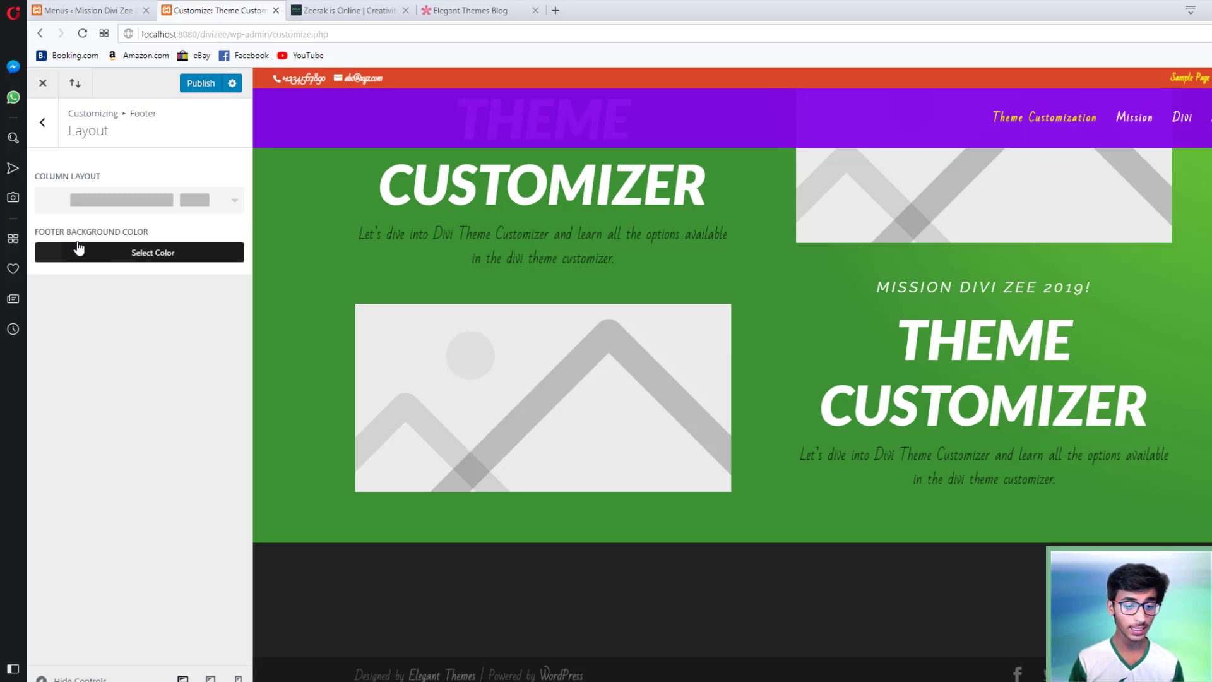
# Set the footer background color to the near-black #000a04
pyautogui.click(40, 249)
pyautogui.moveTo(147, 383); pyautogui.dragTo(140, 448)
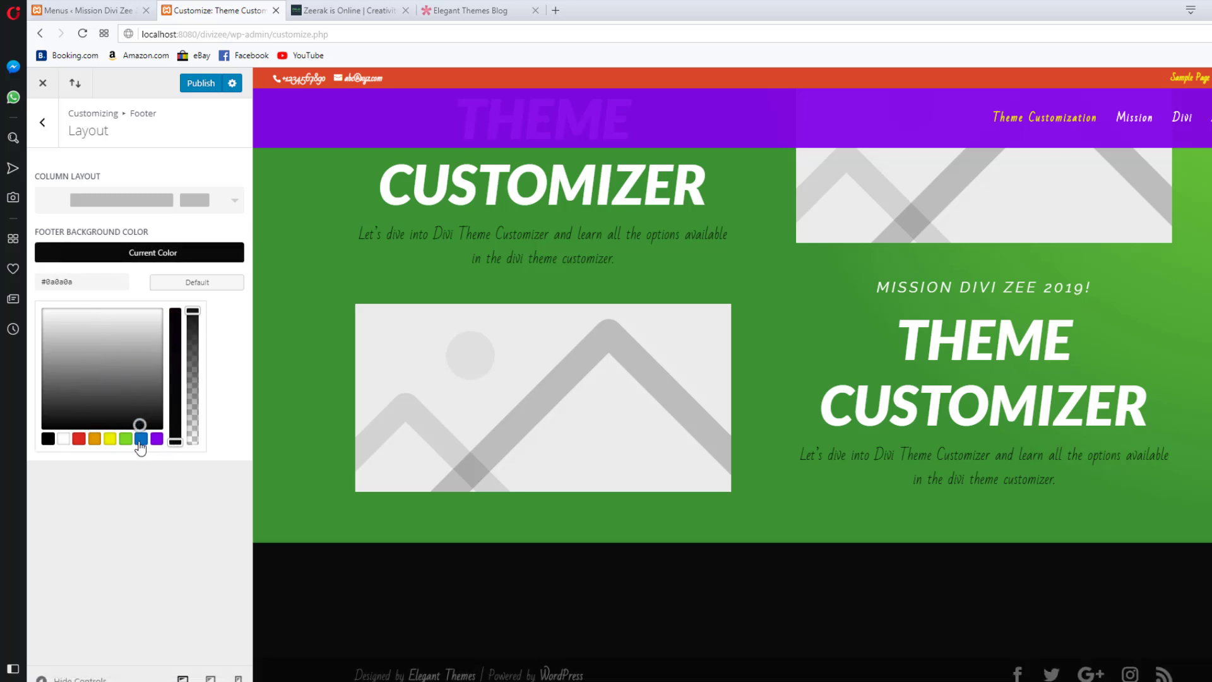
pyautogui.click(140, 439)
pyautogui.moveTo(126, 382); pyautogui.dragTo(89, 428)
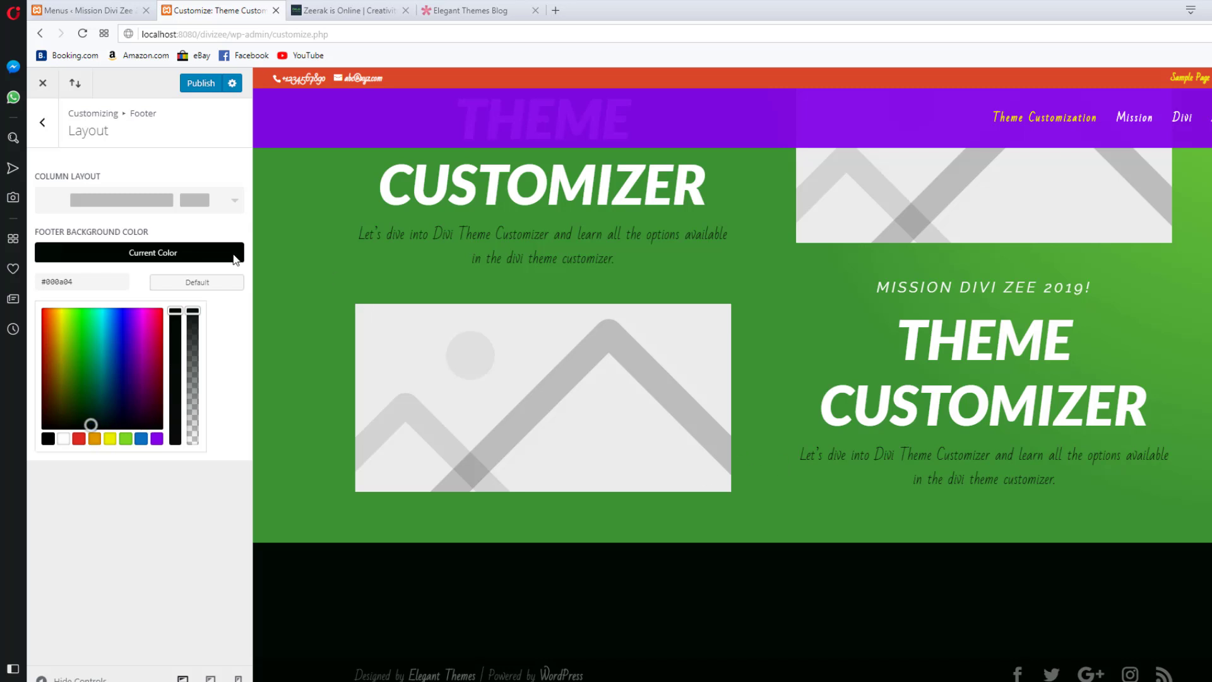
# Add a Search widget to Footer Area #1 in the site's widget settings
pyautogui.click(42, 122)
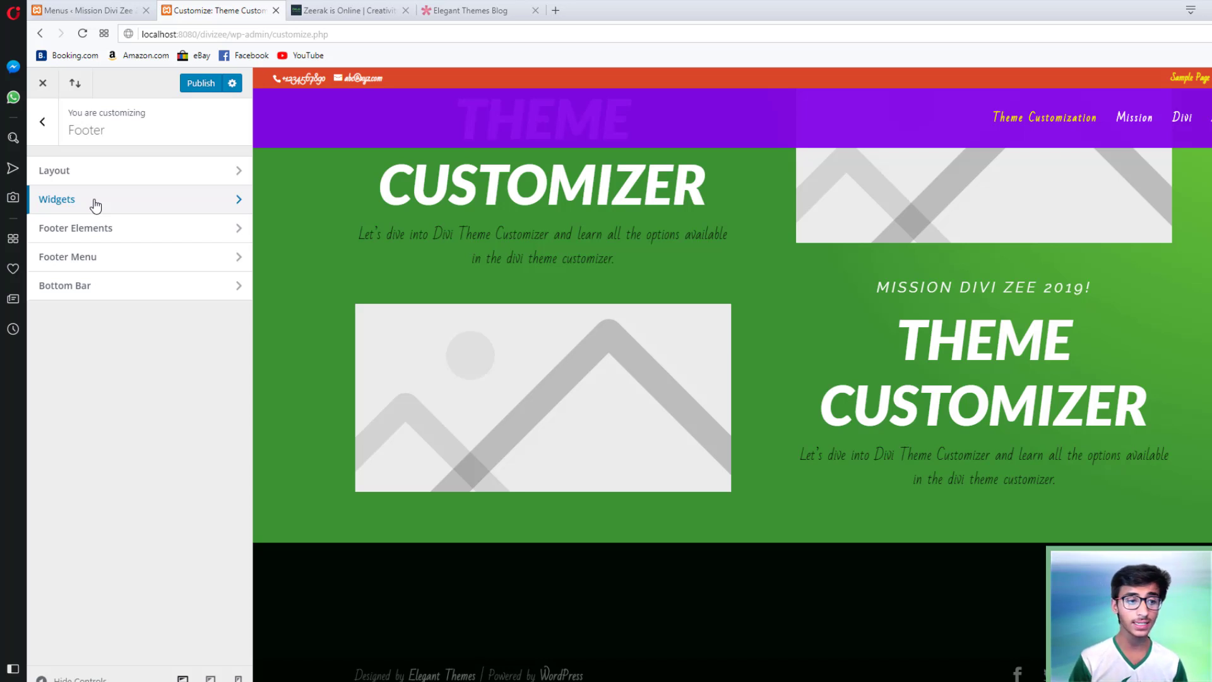
pyautogui.click(54, 138)
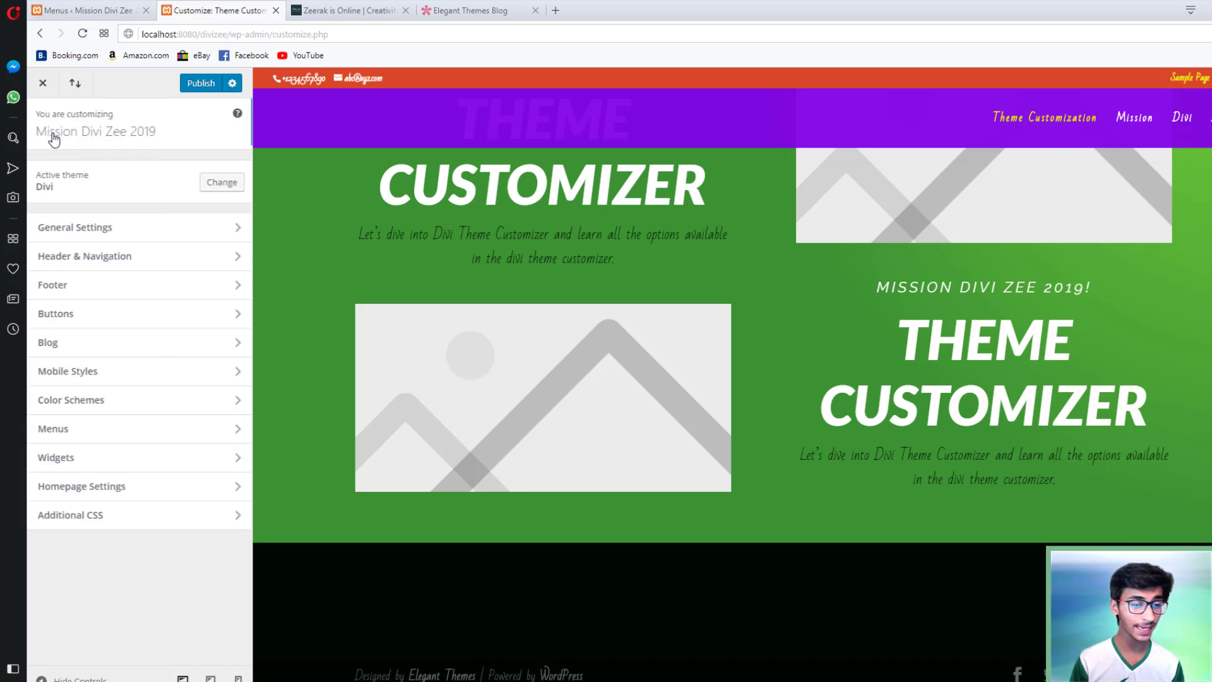
pyautogui.click(79, 465)
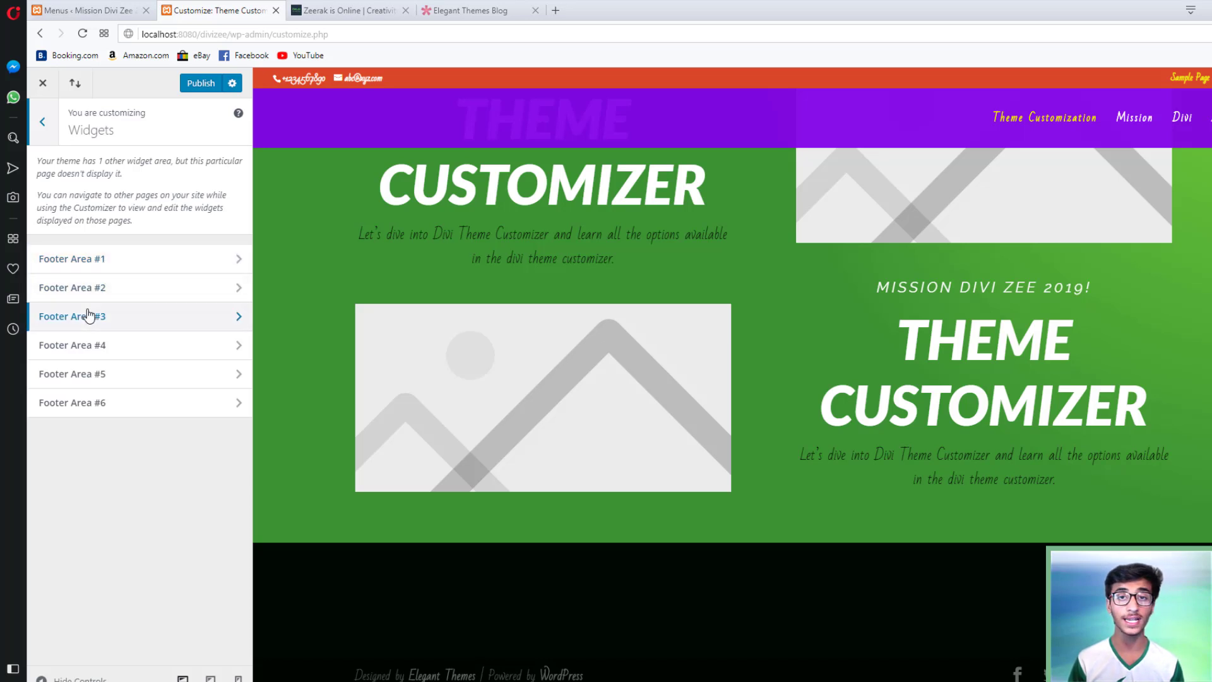
pyautogui.click(89, 268)
pyautogui.click(61, 172)
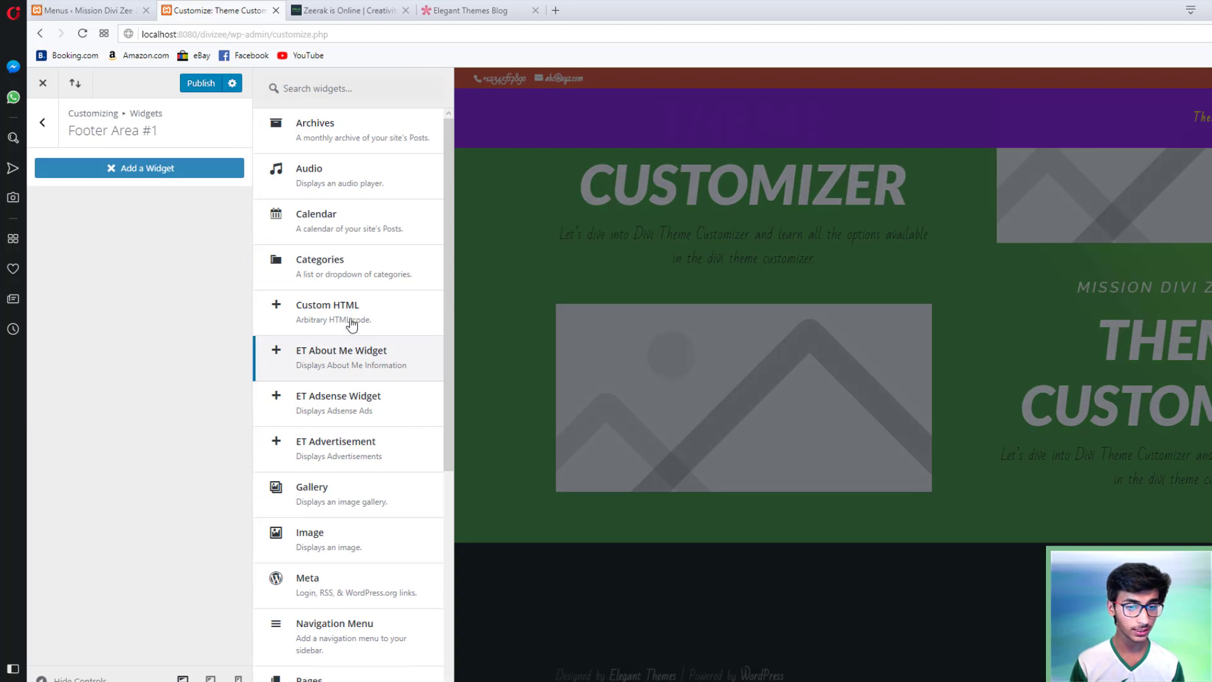
pyautogui.scroll(-5, 351, 315)
pyautogui.scroll(-1, 352, 429)
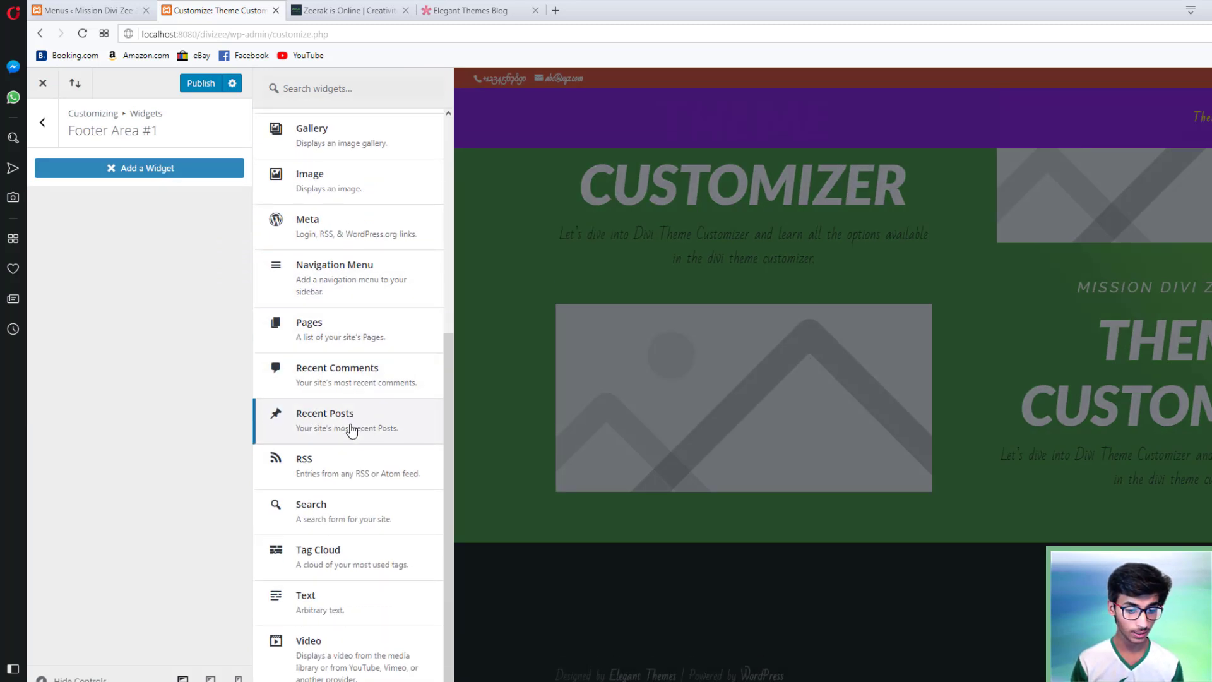
pyautogui.click(352, 516)
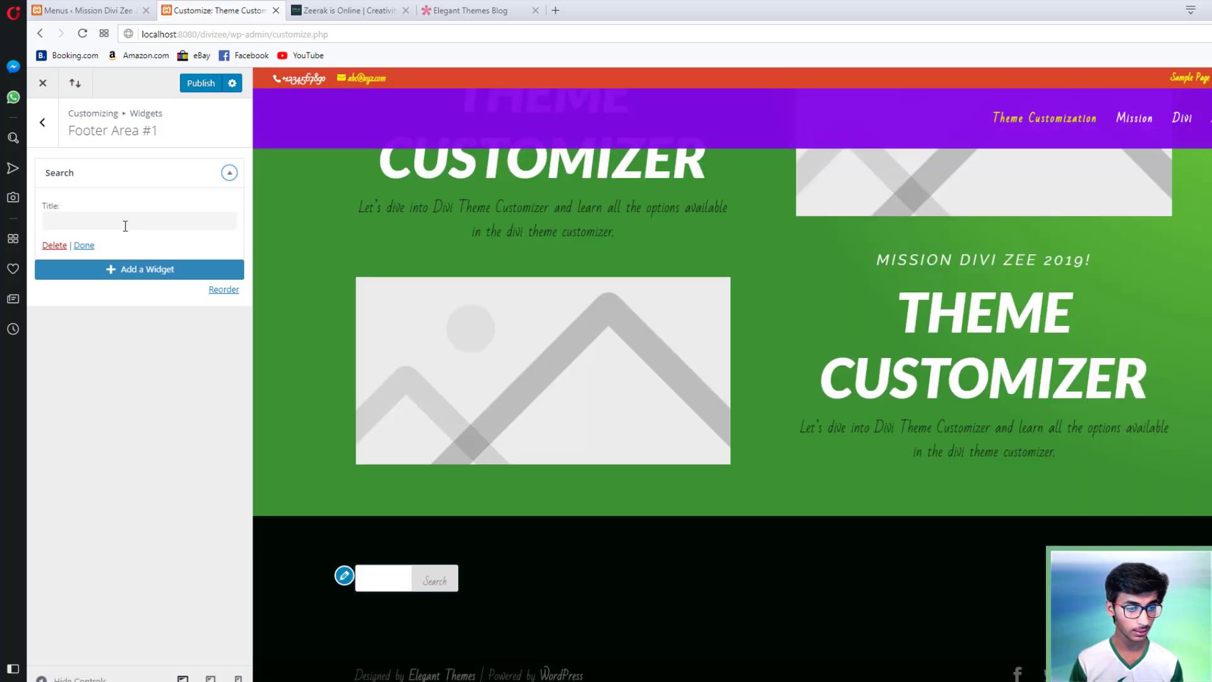
# Title the footer's Search widget "Search anything!"
pyautogui.click(125, 225)
pyautogui.write('Sea')
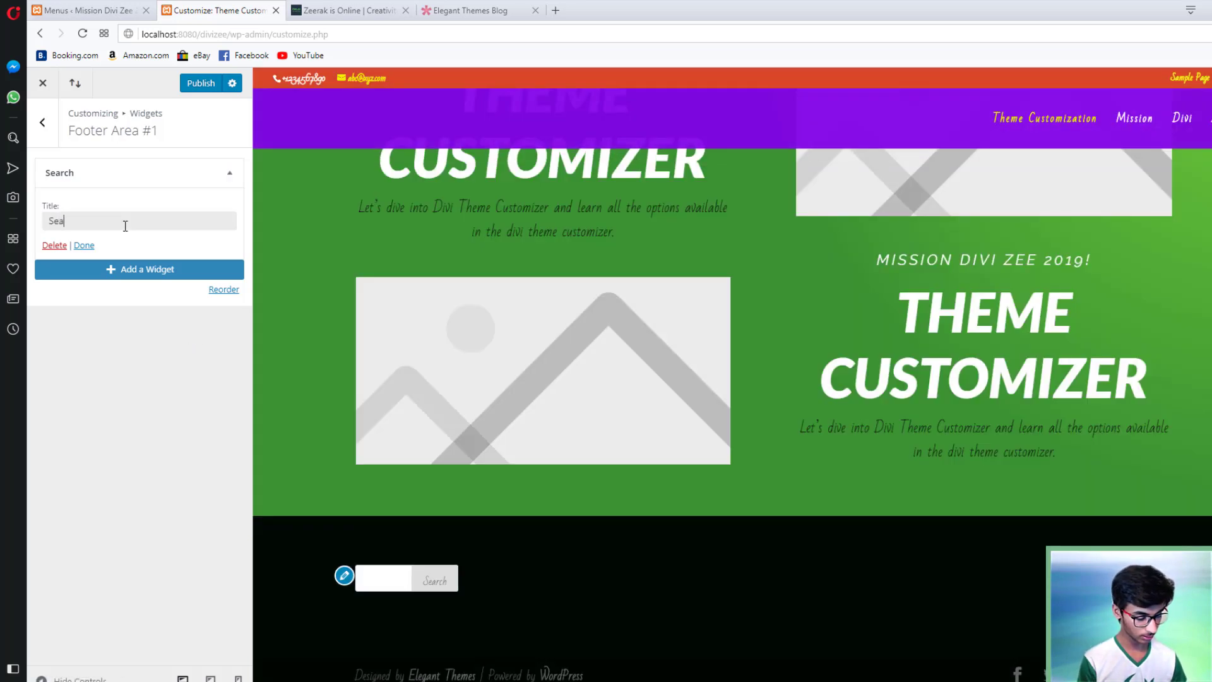
pyautogui.write('rch aNyt')
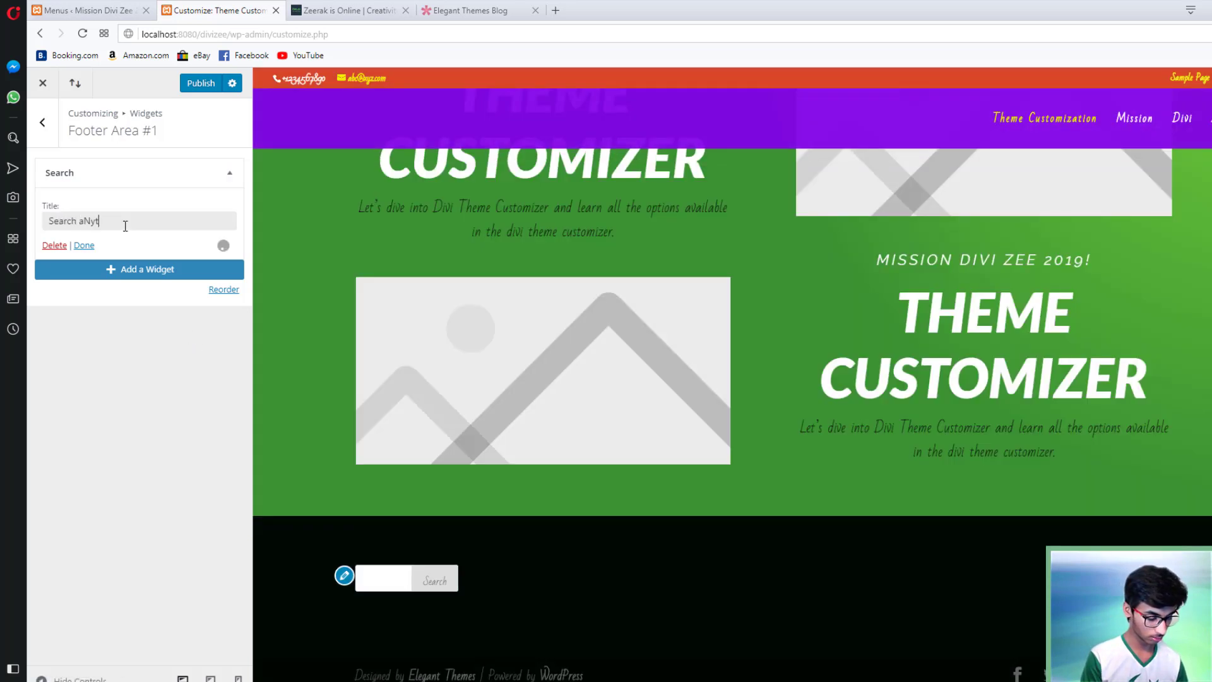
pyautogui.write('hing!')
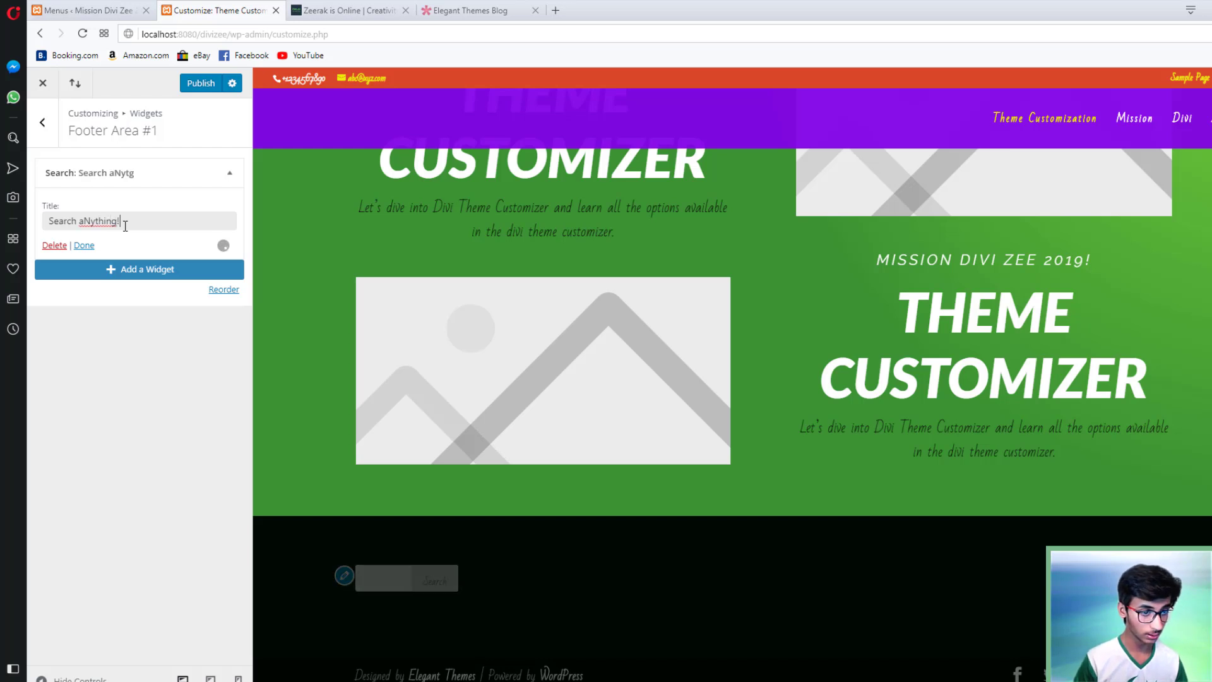
pyautogui.press('Left')
pyautogui.press('Left')
pyautogui.press('Left')
pyautogui.press('Left')
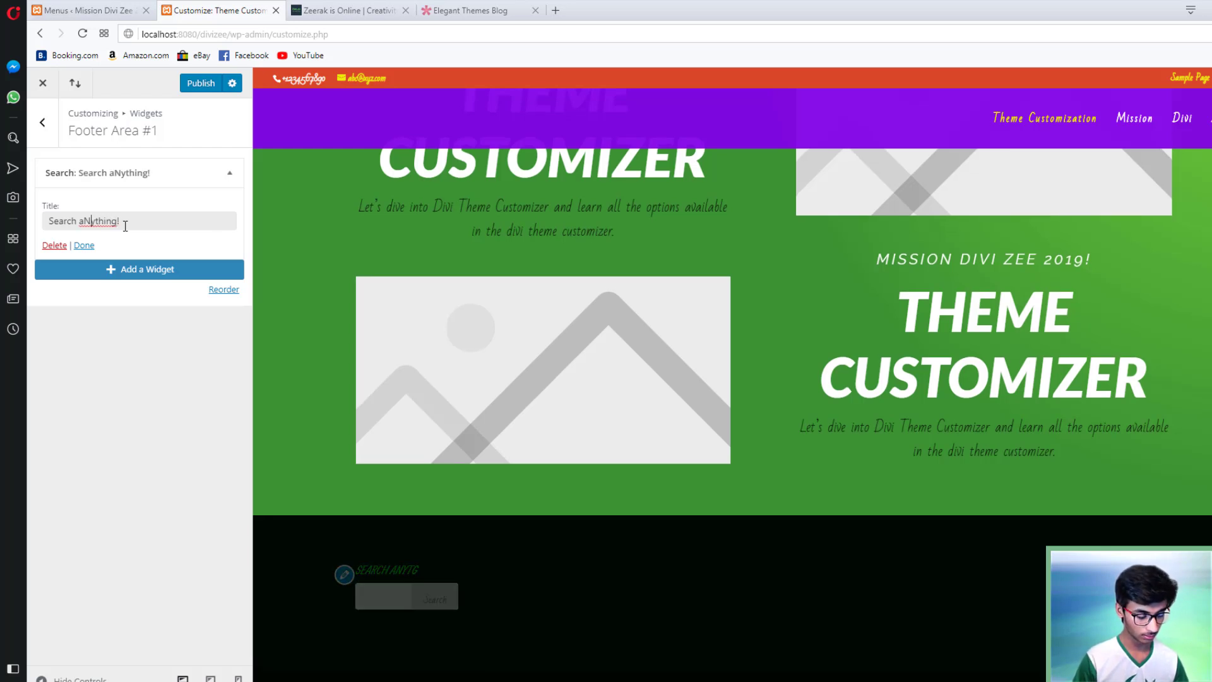
pyautogui.press('BackSpace')
pyautogui.write('n')
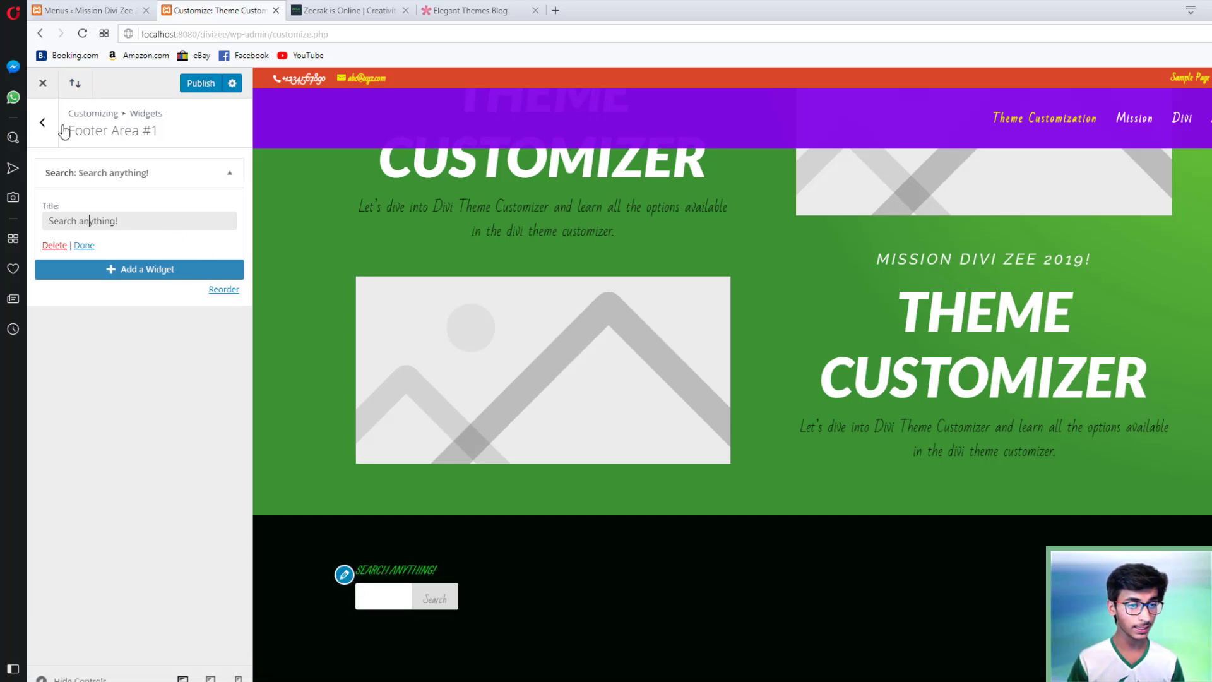
# Add a Navigation Menu widget showing the Main menu to Footer Area #2
pyautogui.click(42, 122)
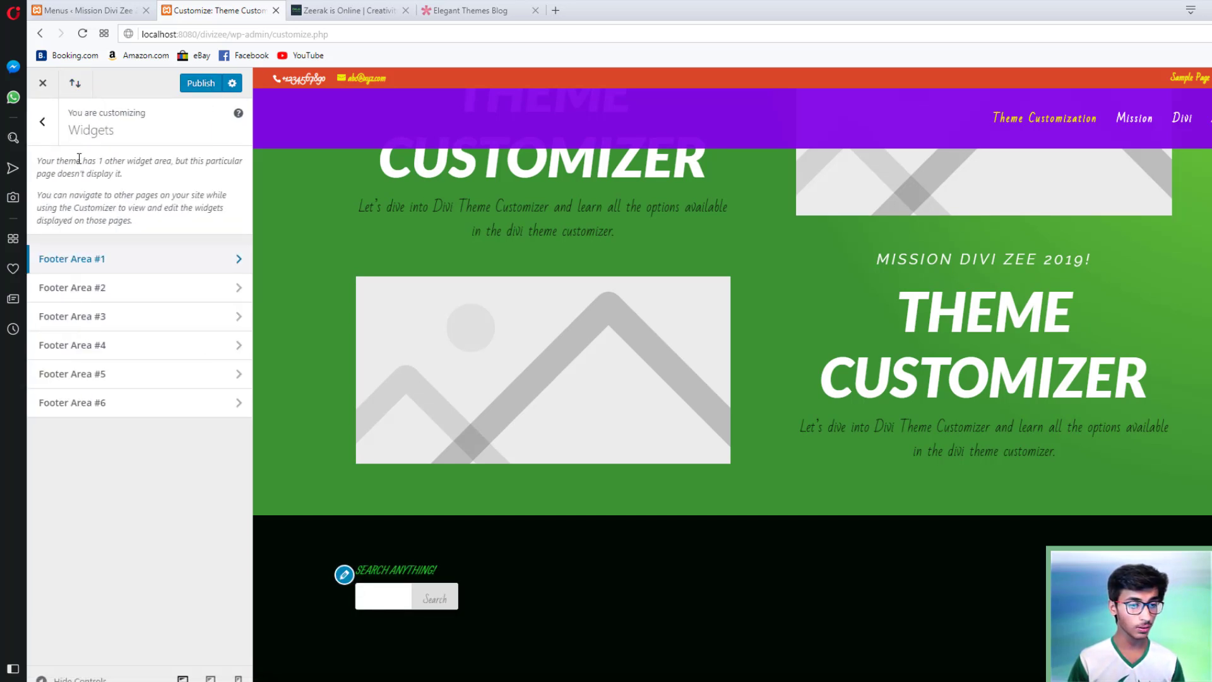
pyautogui.click(96, 288)
pyautogui.click(141, 169)
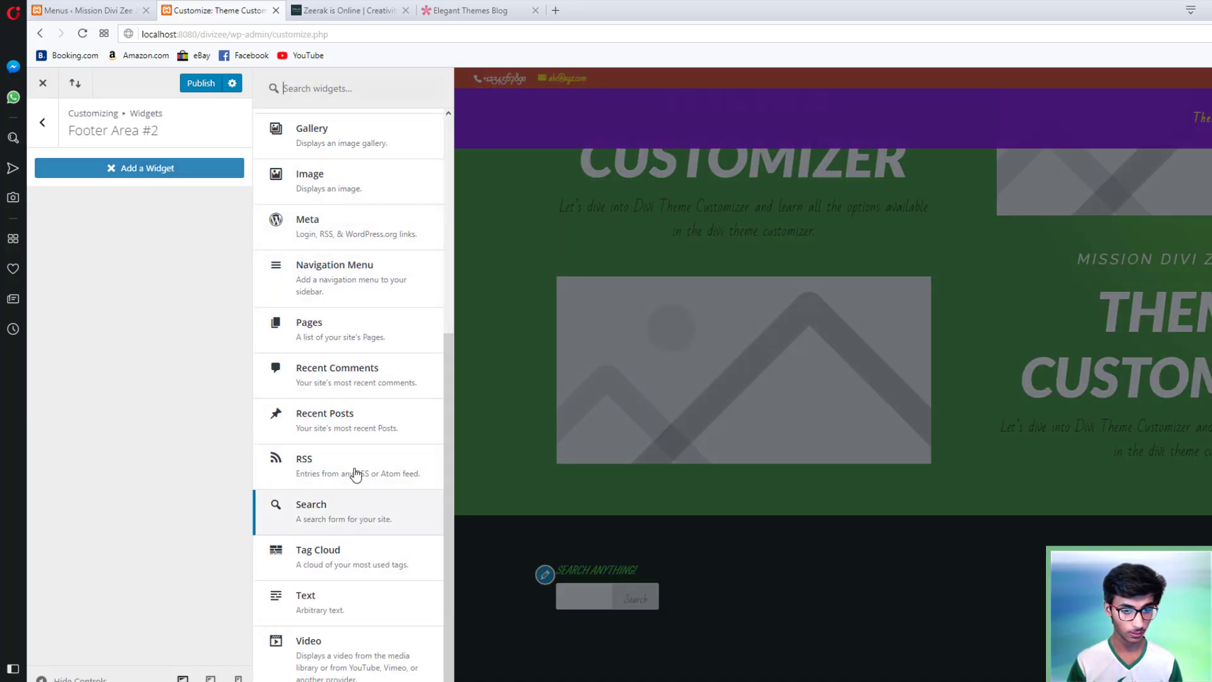
pyautogui.click(325, 278)
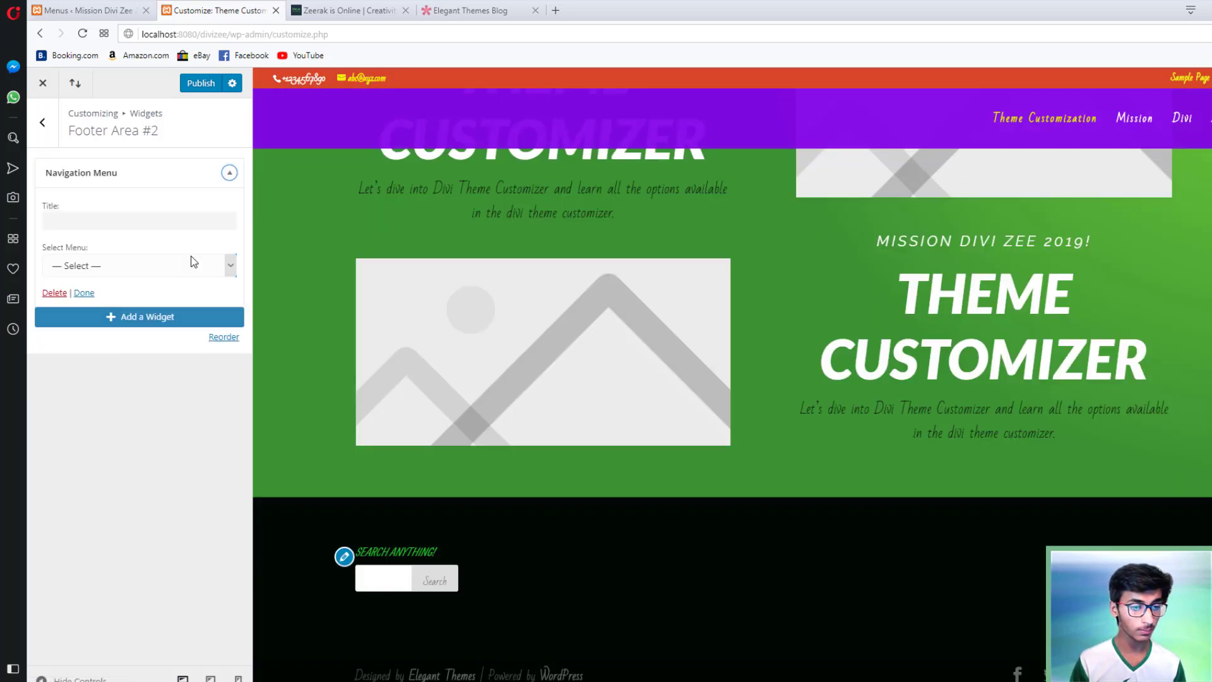
pyautogui.click(194, 261)
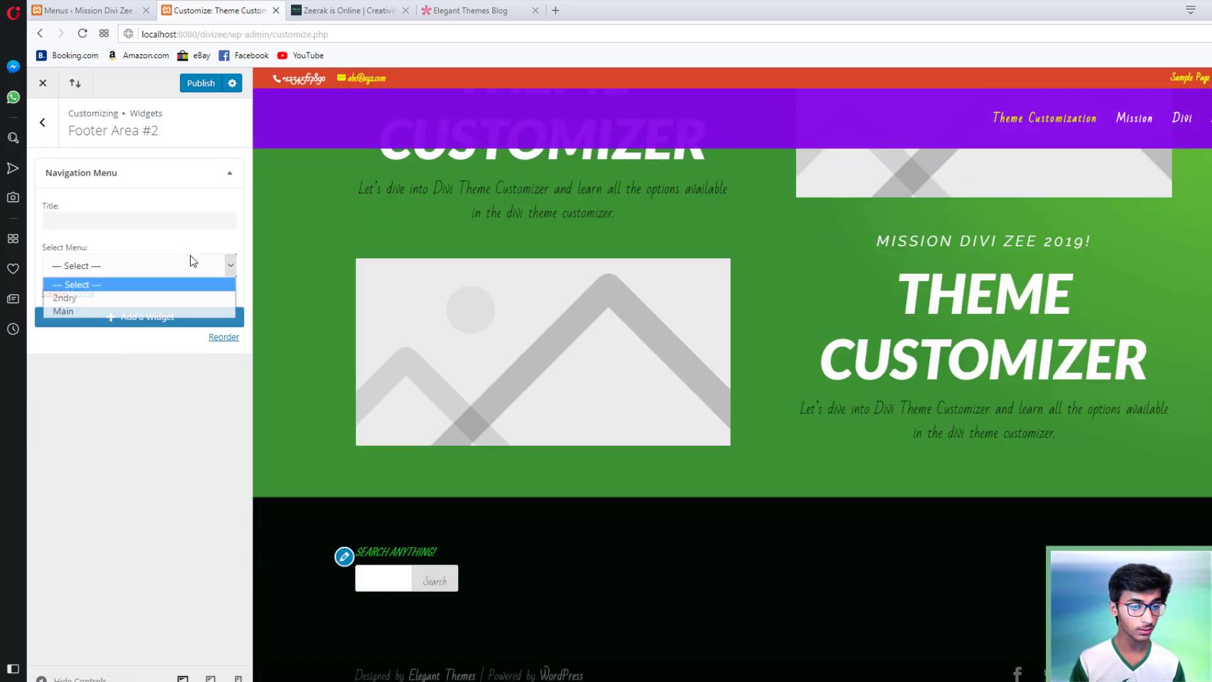
pyautogui.click(93, 312)
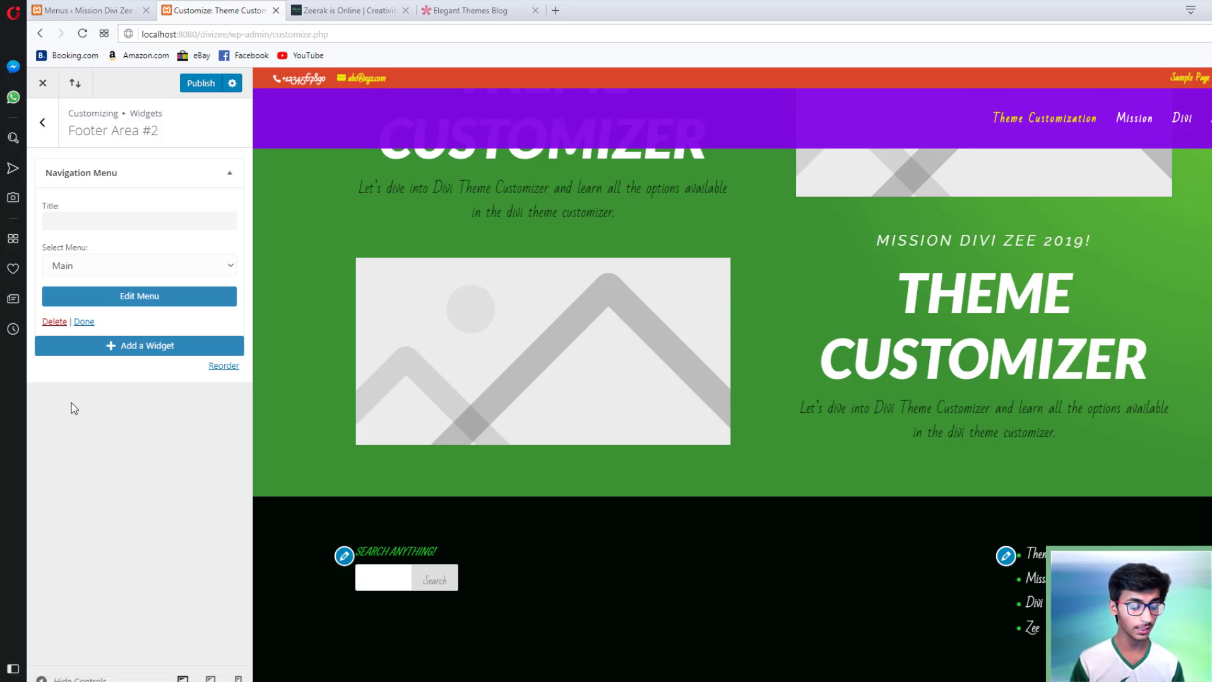
pyautogui.click(52, 125)
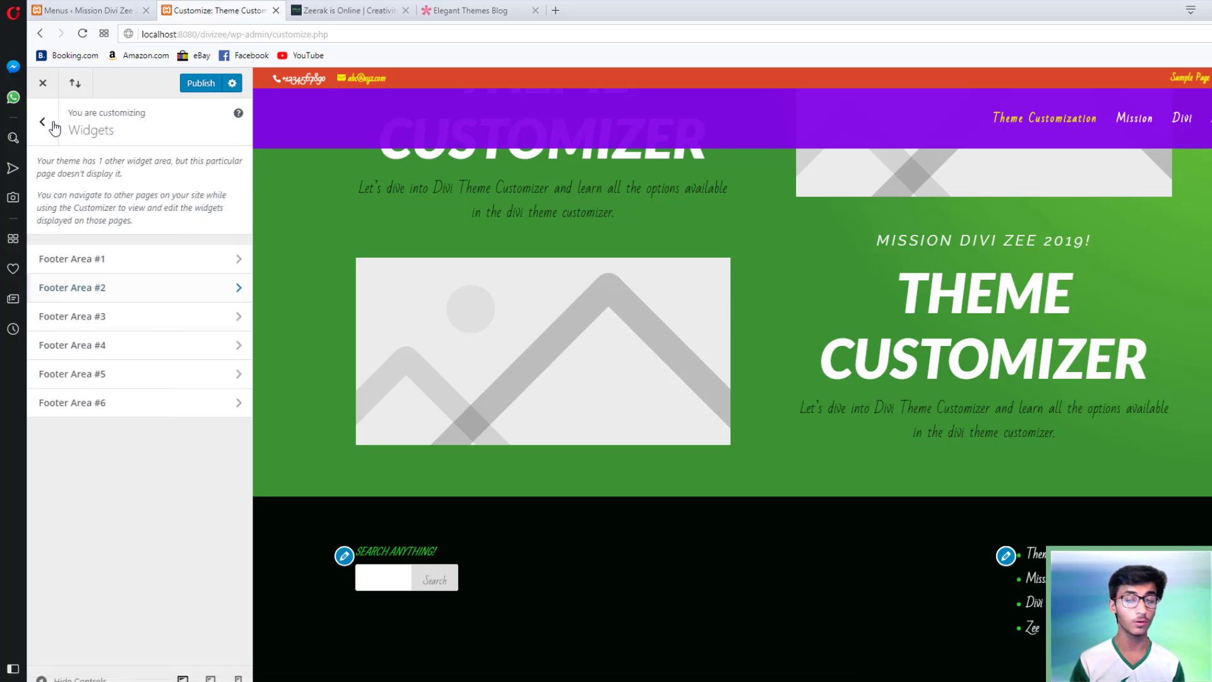
pyautogui.click(53, 124)
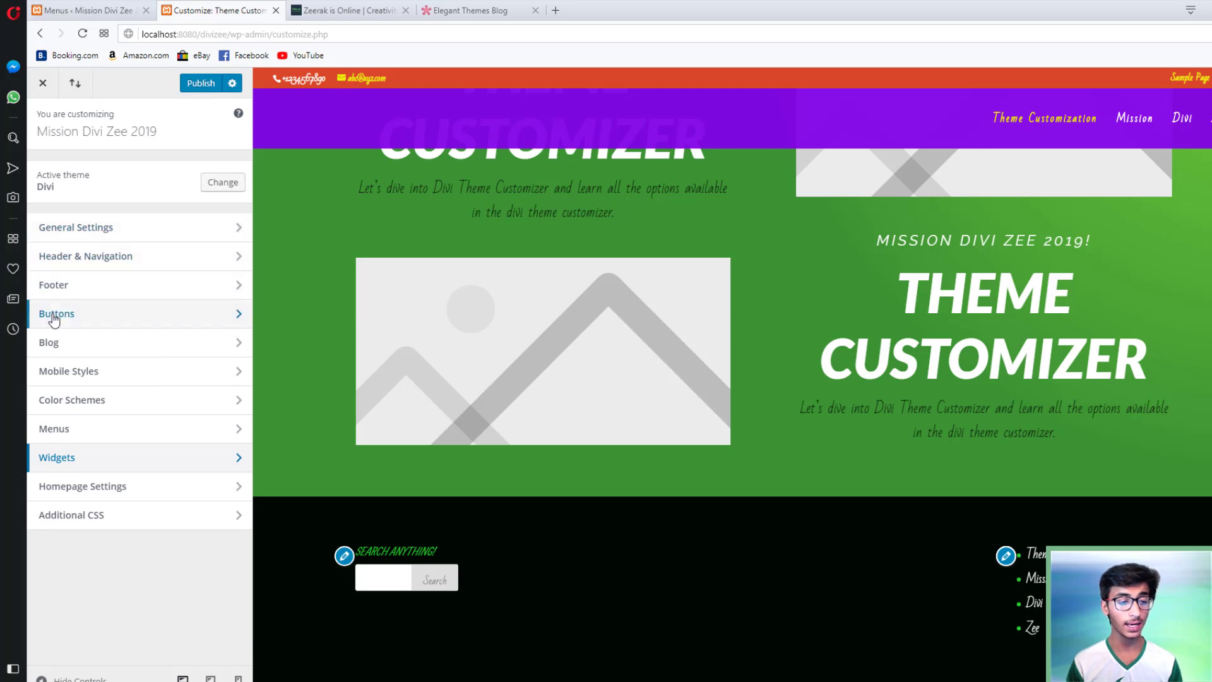
# Set the header text size of the footer widgets to 46
pyautogui.click(54, 284)
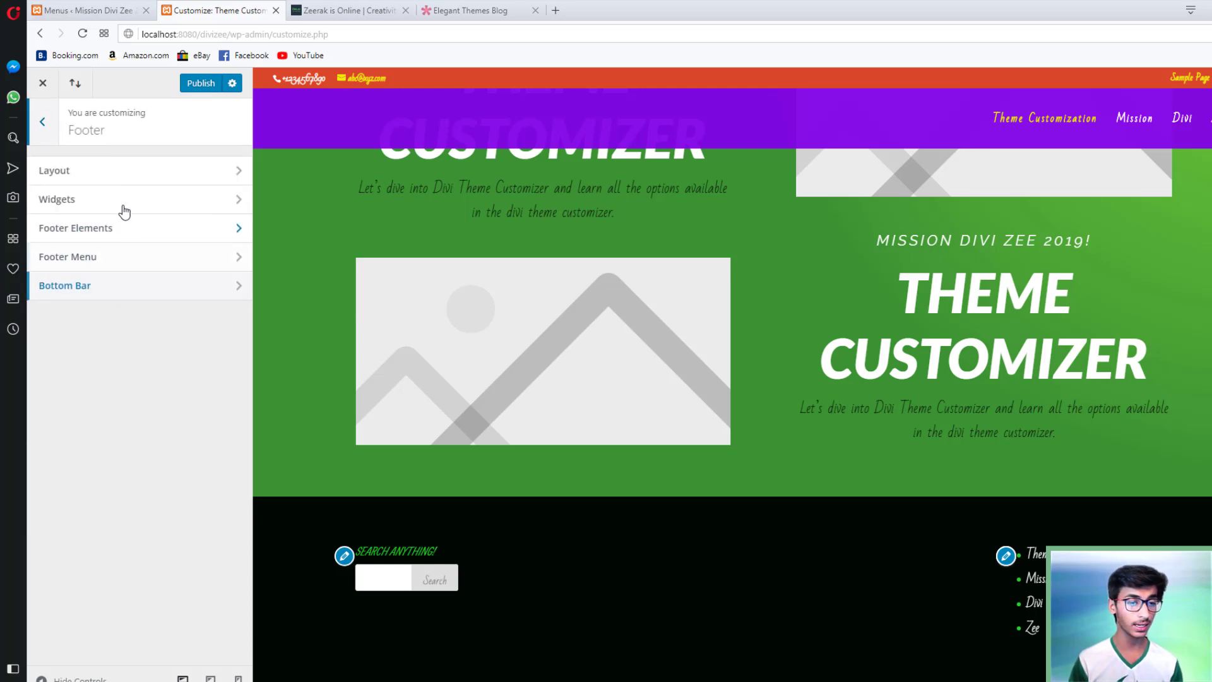
pyautogui.click(64, 213)
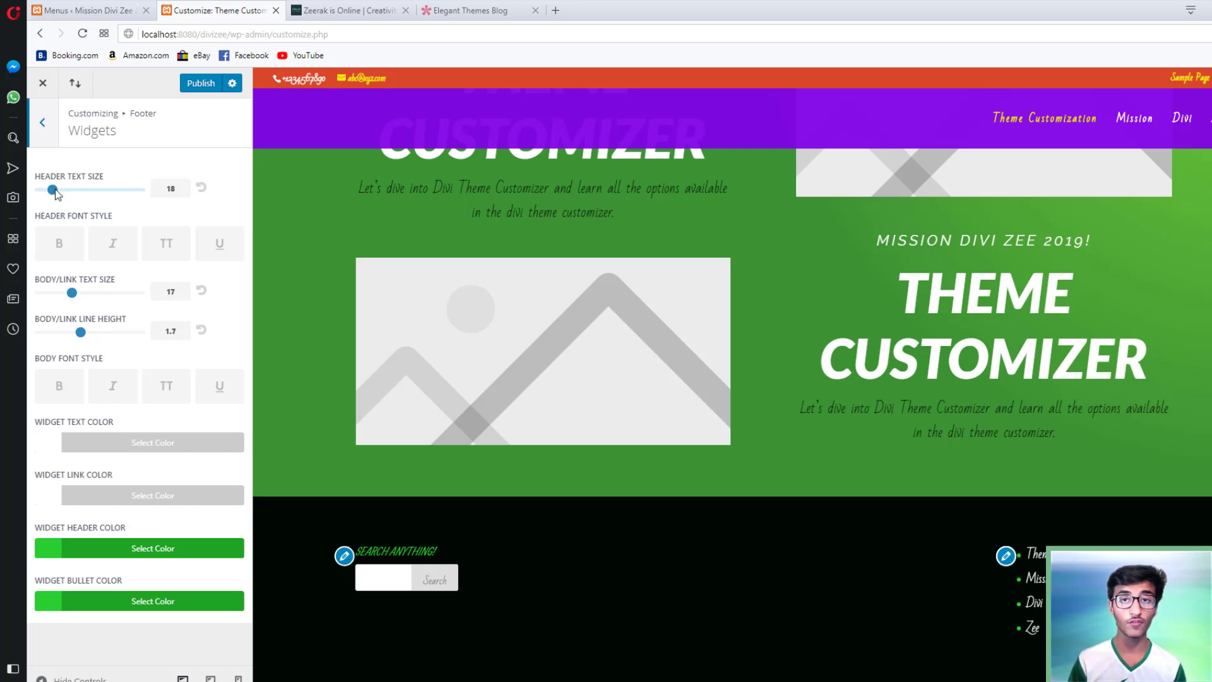
pyautogui.moveTo(55, 188); pyautogui.dragTo(140, 190)
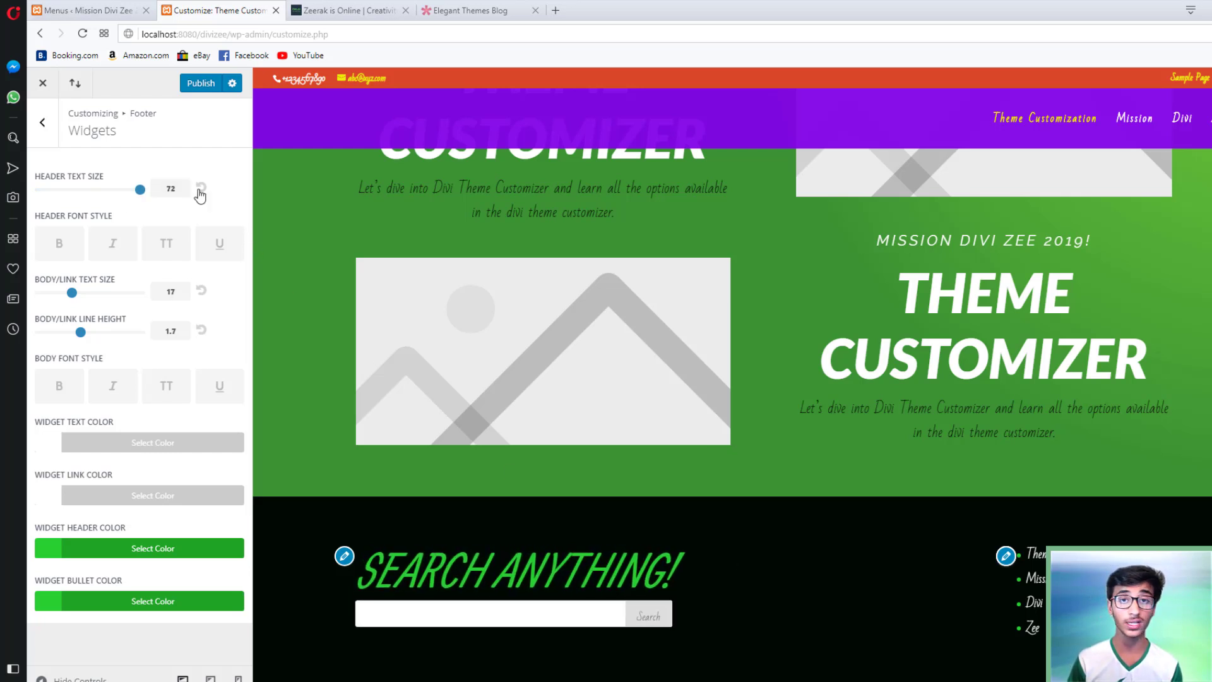
pyautogui.moveTo(138, 199); pyautogui.dragTo(102, 196)
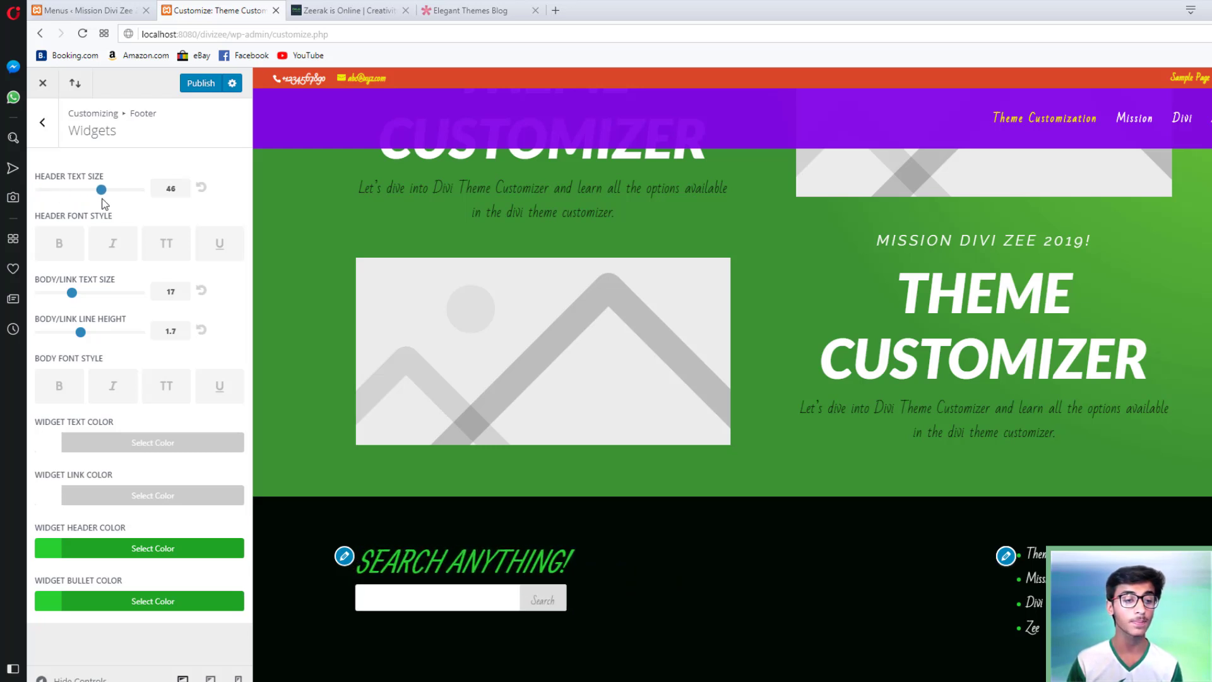
# Turn bold, italic, uppercase and underline on and off again one by one for the footer widgets' header font style
pyautogui.click(68, 256)
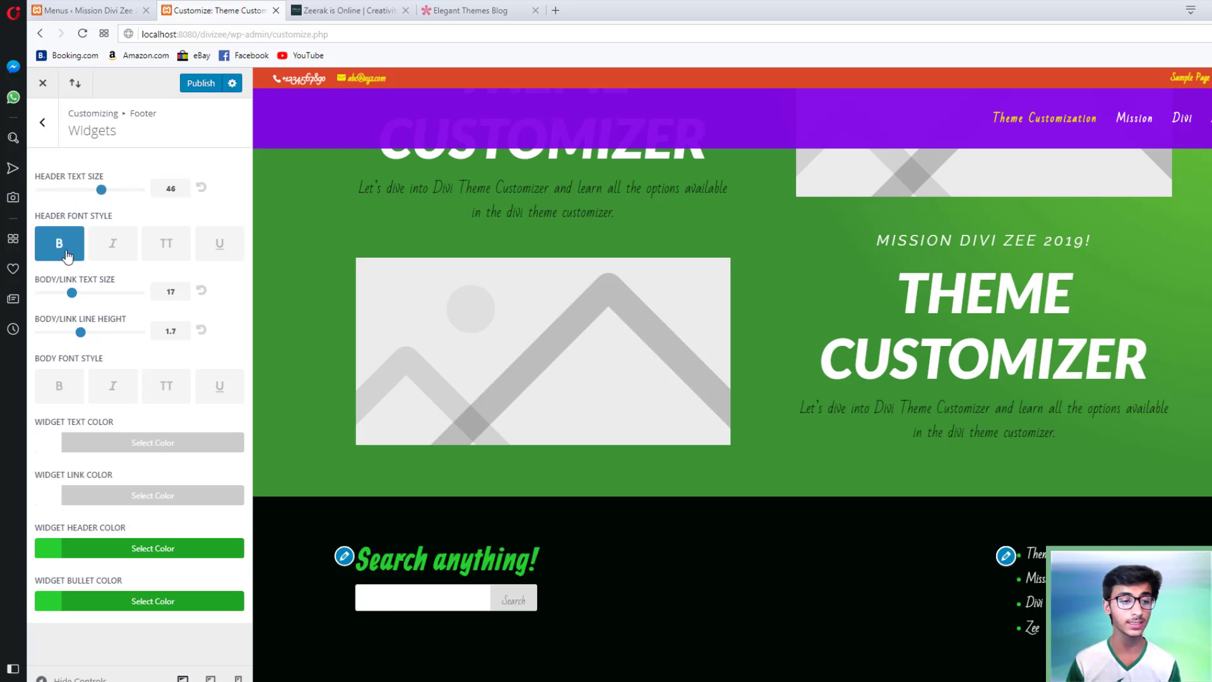
pyautogui.click(68, 256)
pyautogui.click(110, 256)
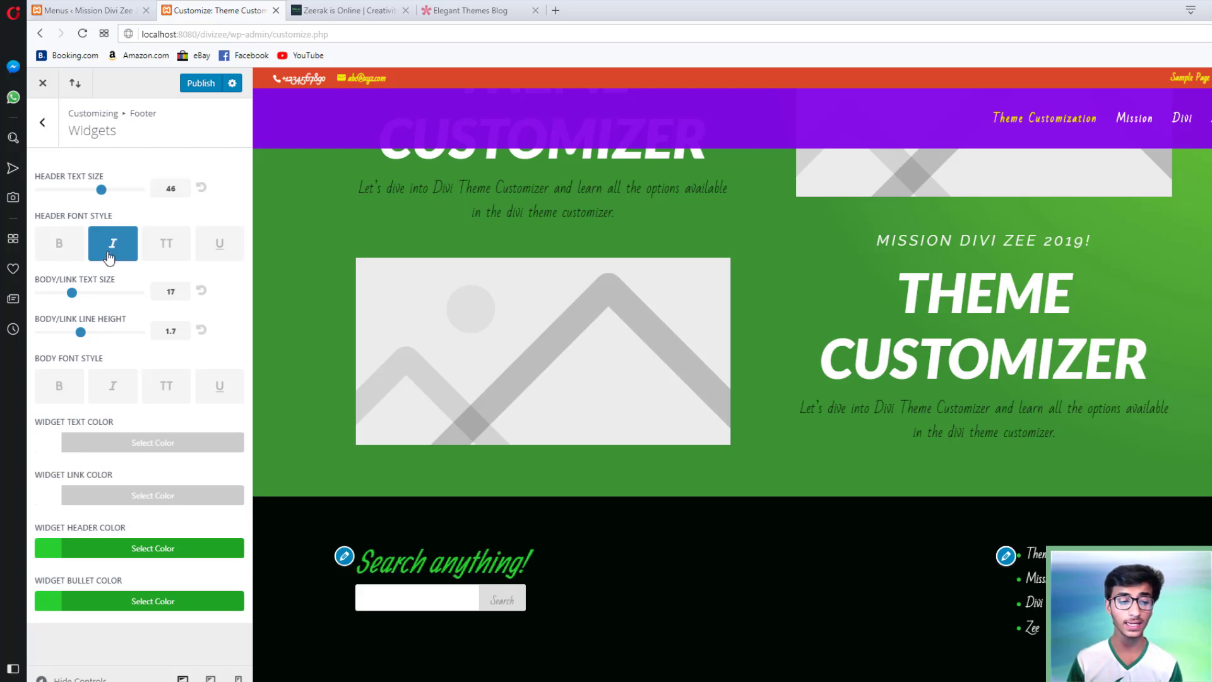
pyautogui.click(109, 256)
pyautogui.click(168, 258)
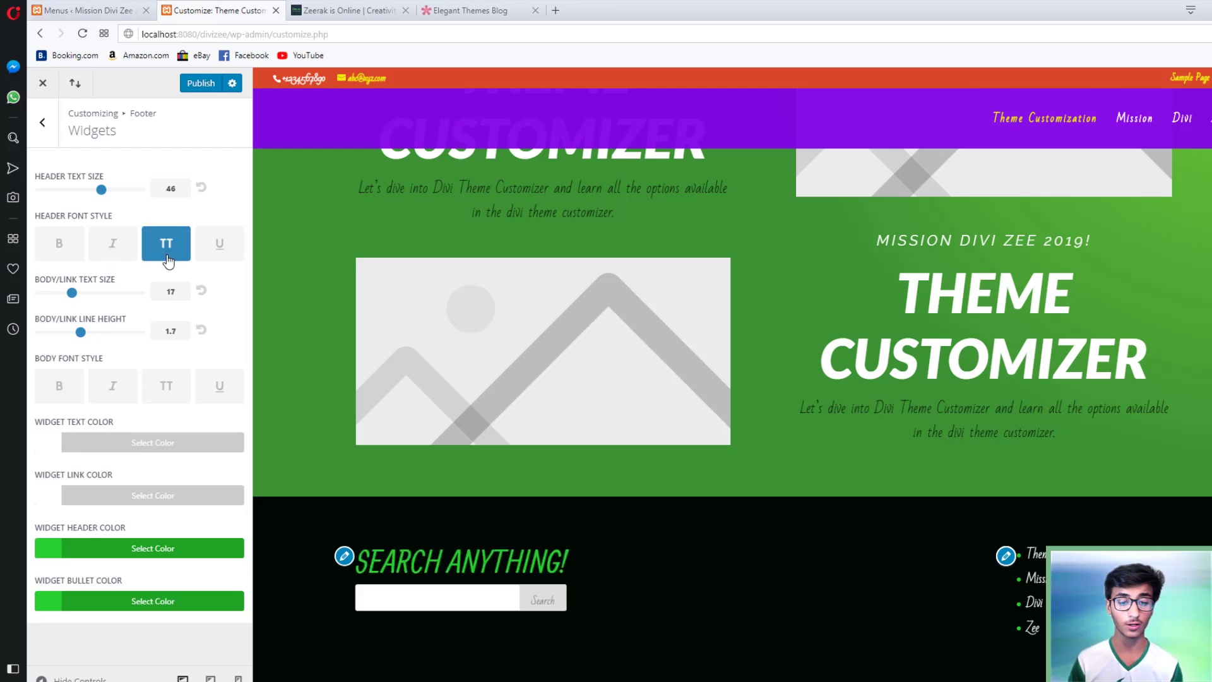
pyautogui.click(168, 258)
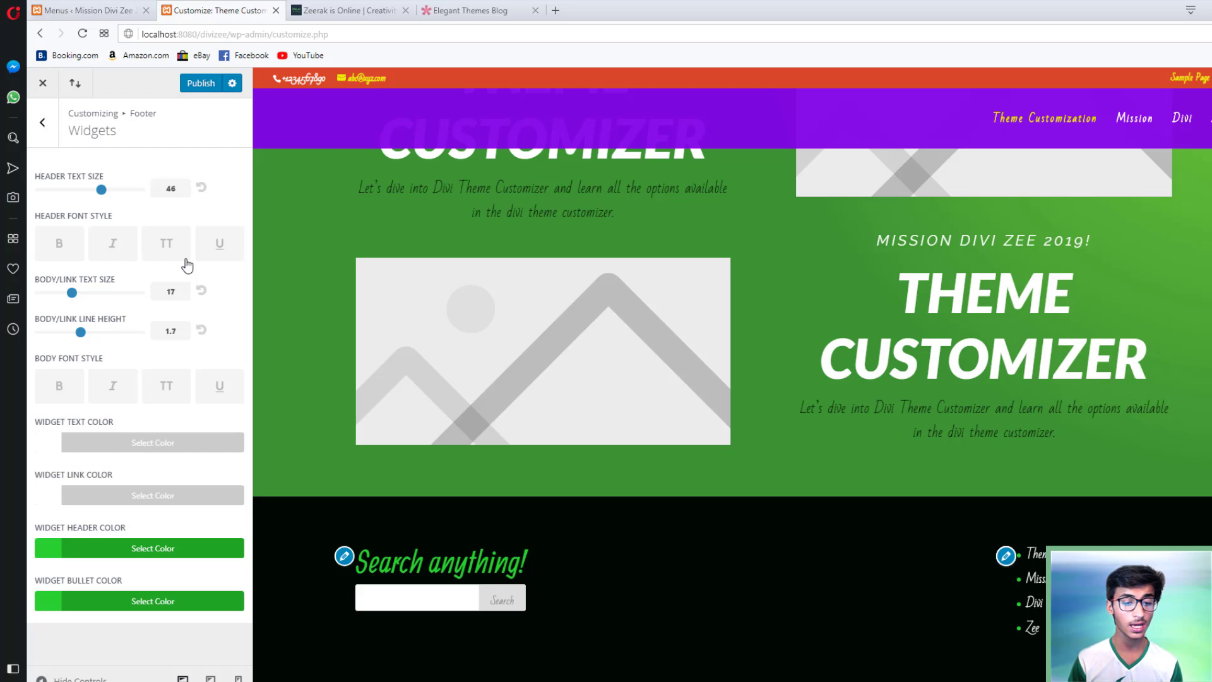
pyautogui.click(224, 251)
pyautogui.click(224, 252)
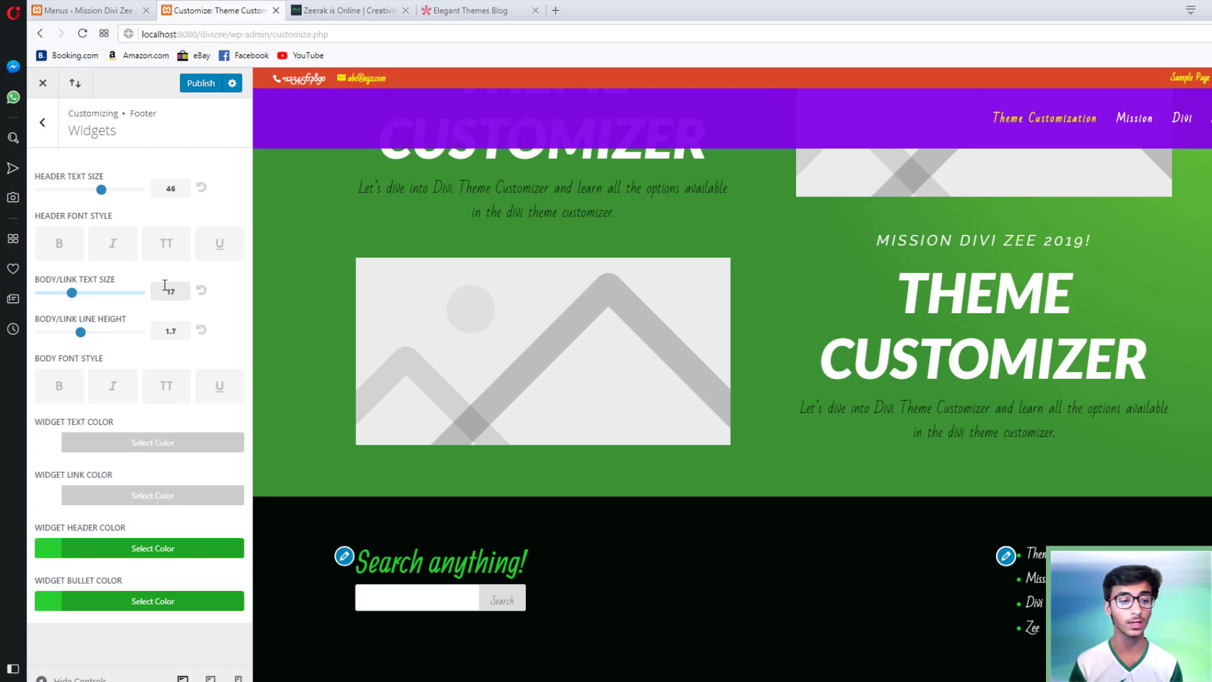
# Set the footer widgets' body/link text size to 19 and the body/link line height to 2
pyautogui.moveTo(71, 294); pyautogui.dragTo(114, 297)
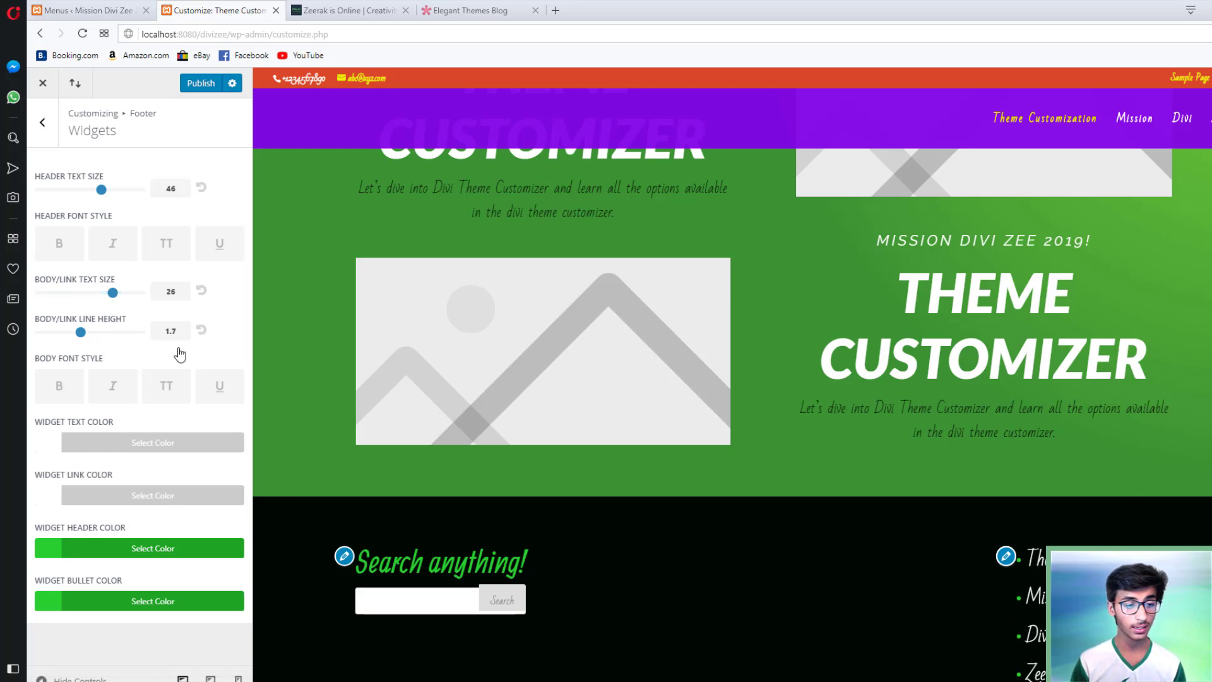
pyautogui.moveTo(119, 297); pyautogui.dragTo(84, 294)
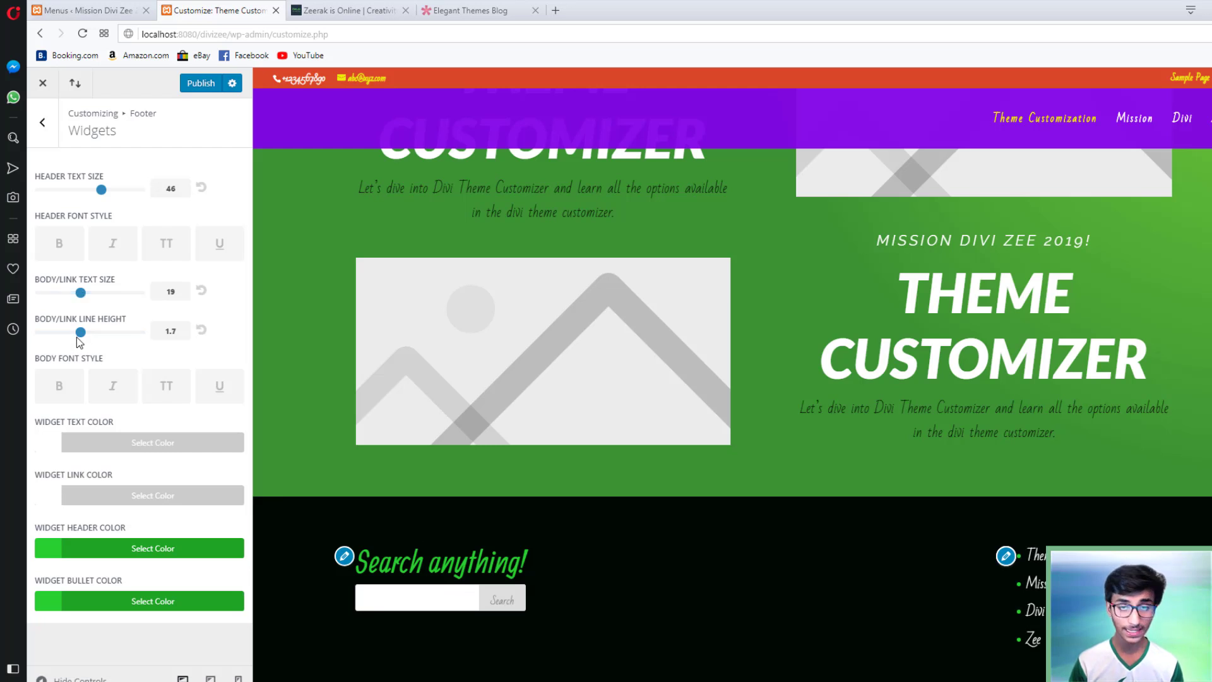
pyautogui.moveTo(81, 333); pyautogui.dragTo(95, 334)
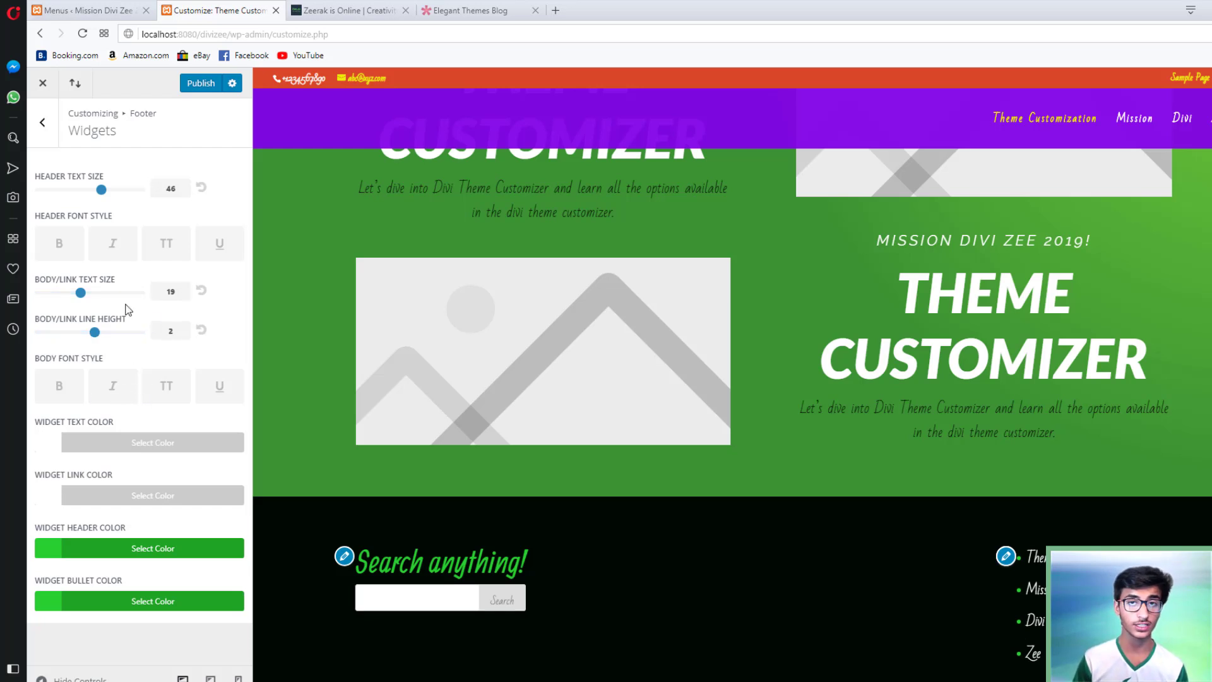
# Try a purple text color on the footer widgets, and return it to white #ffffff
pyautogui.click(44, 445)
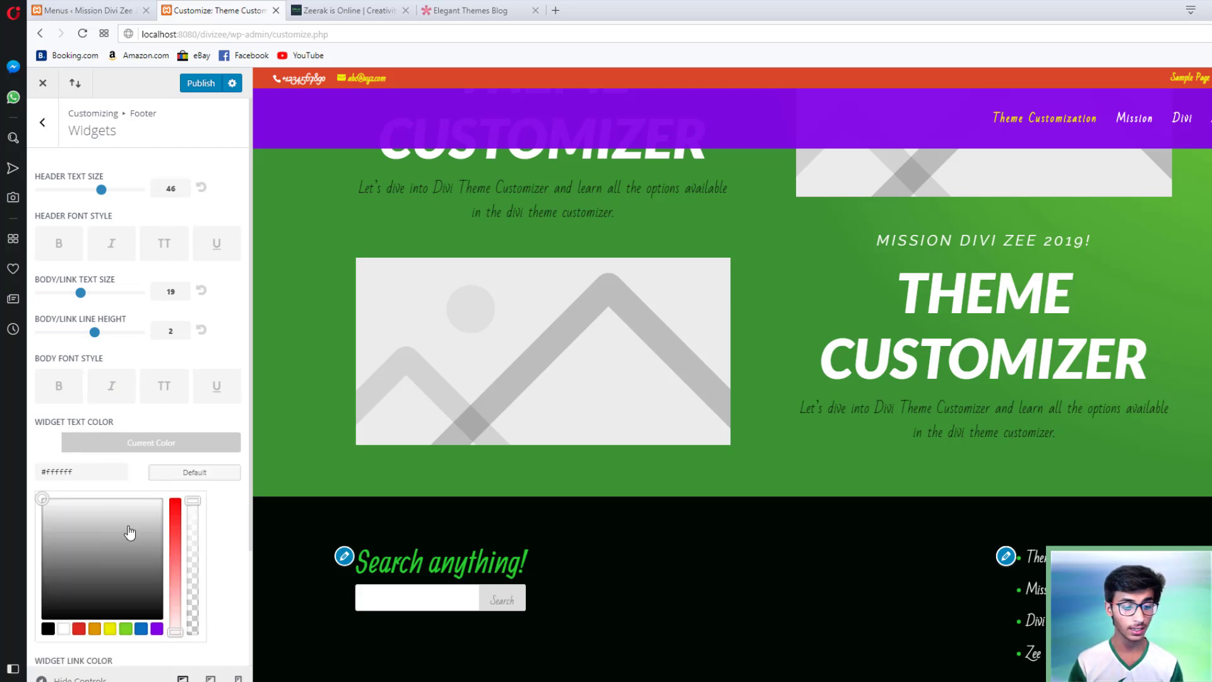
pyautogui.click(157, 630)
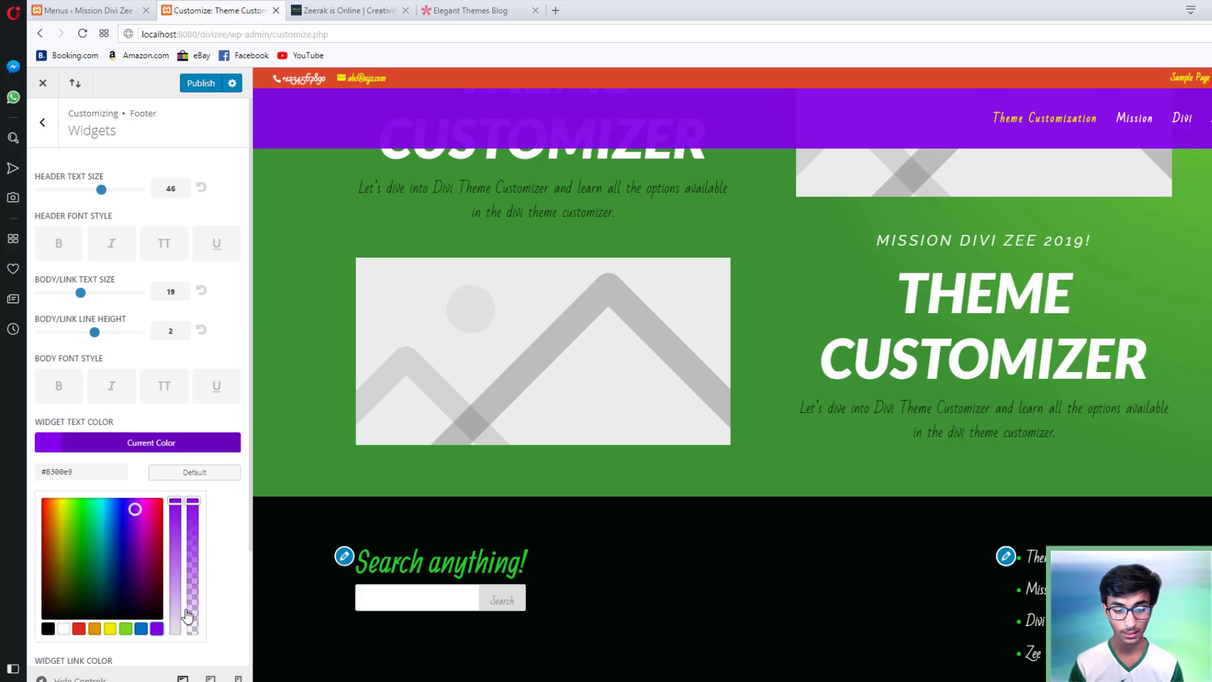
pyautogui.moveTo(85, 540)
pyautogui.mouseDown()
pyautogui.moveTo(79, 492)
pyautogui.moveTo(139, 516)
pyautogui.mouseUp()
pyautogui.click(63, 628)
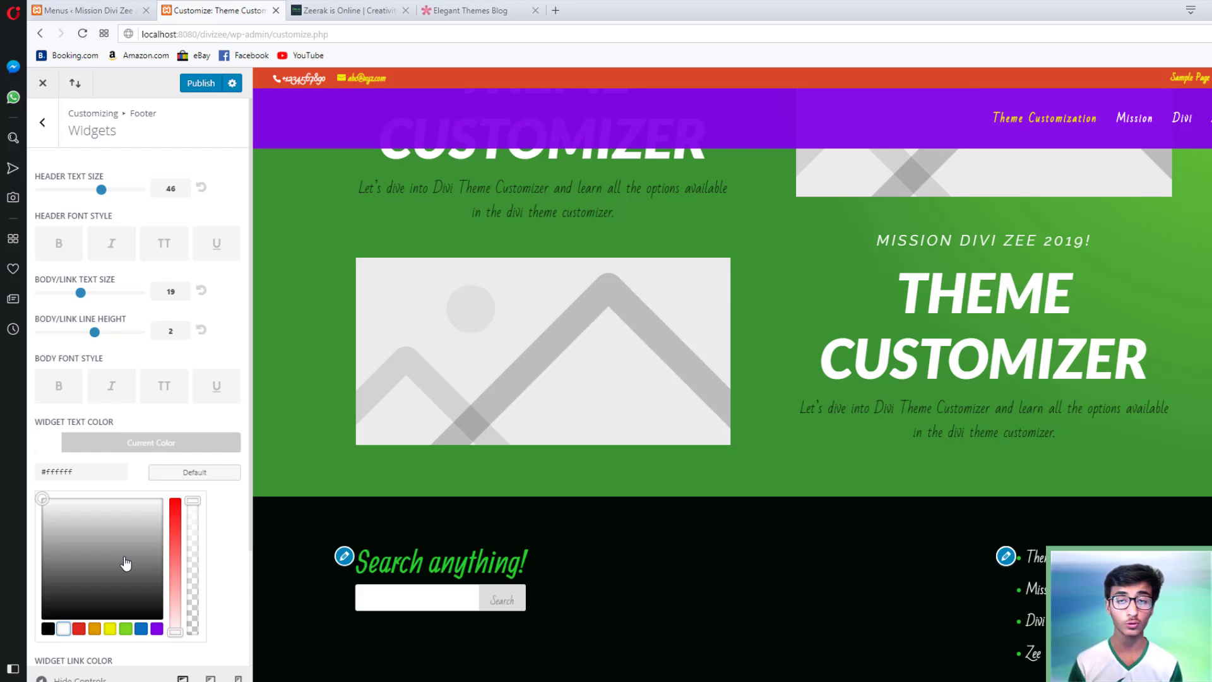
# Set the footer widgets' link color to the bright green #2dd824
pyautogui.scroll(-2, 145, 541)
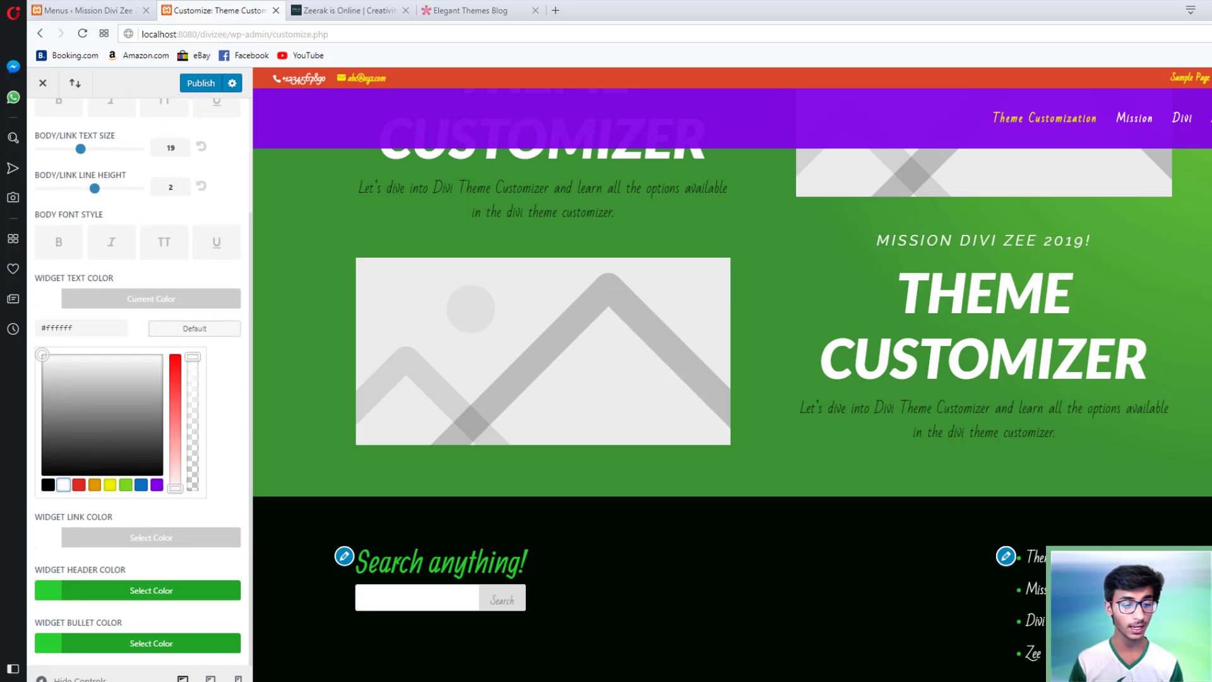
pyautogui.click(50, 539)
pyautogui.click(144, 484)
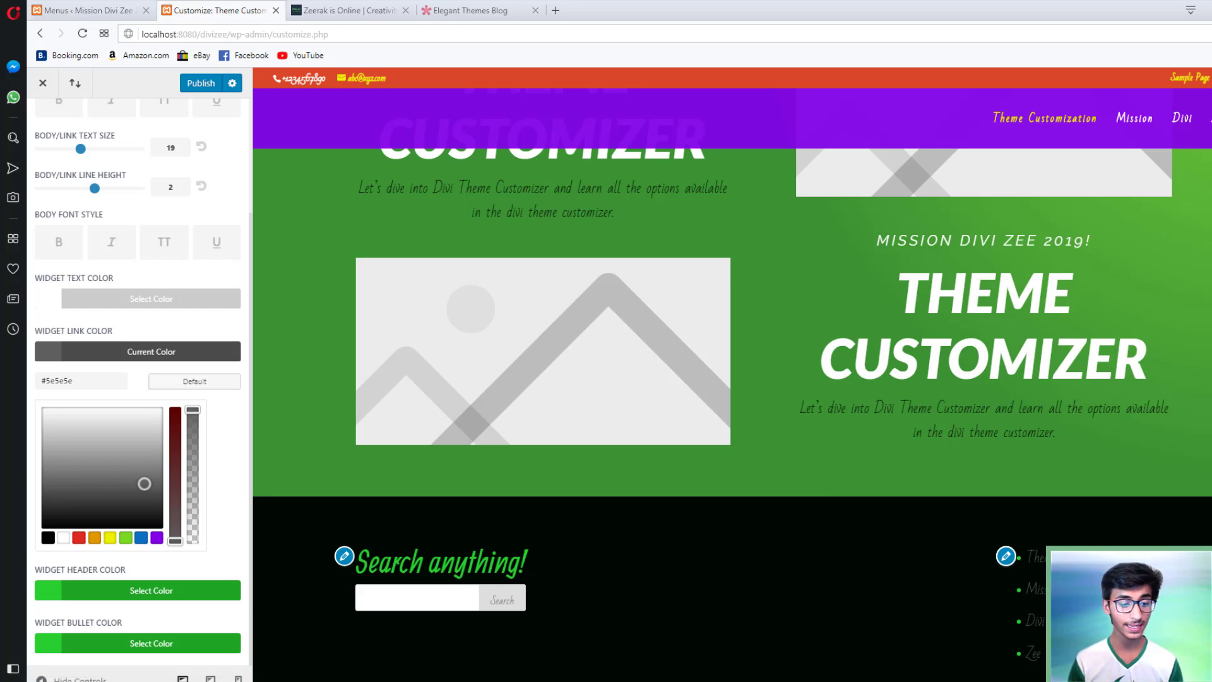
pyautogui.click(126, 540)
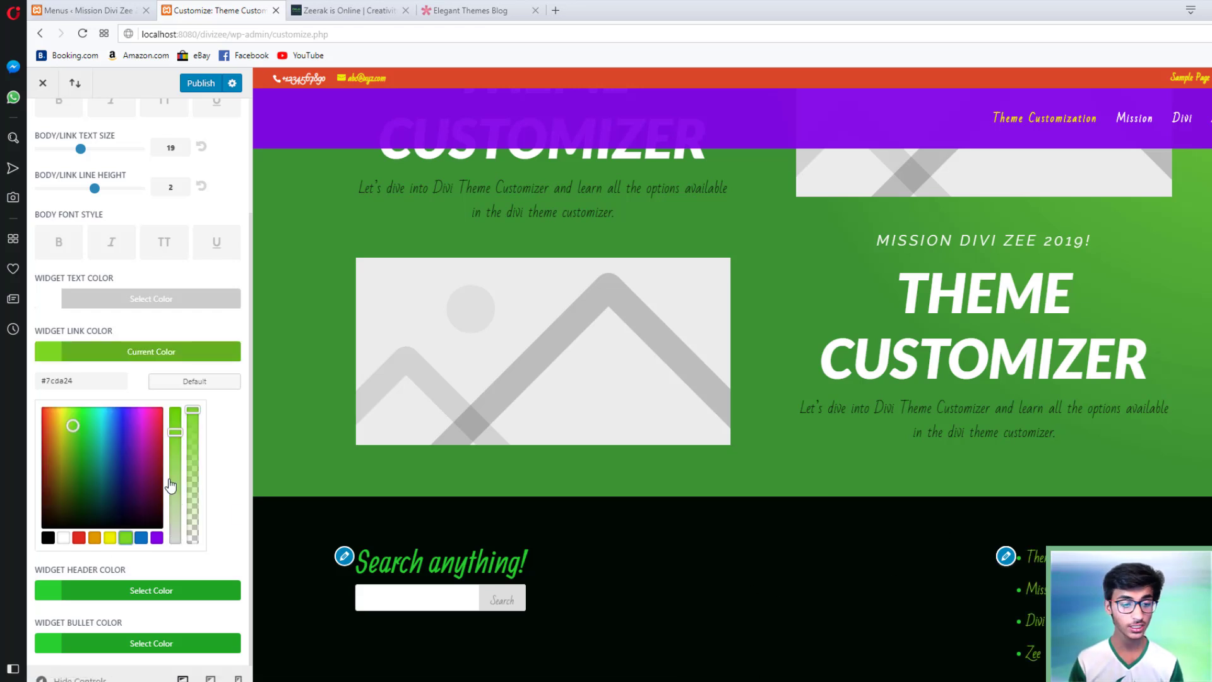
pyautogui.moveTo(74, 426); pyautogui.dragTo(82, 426)
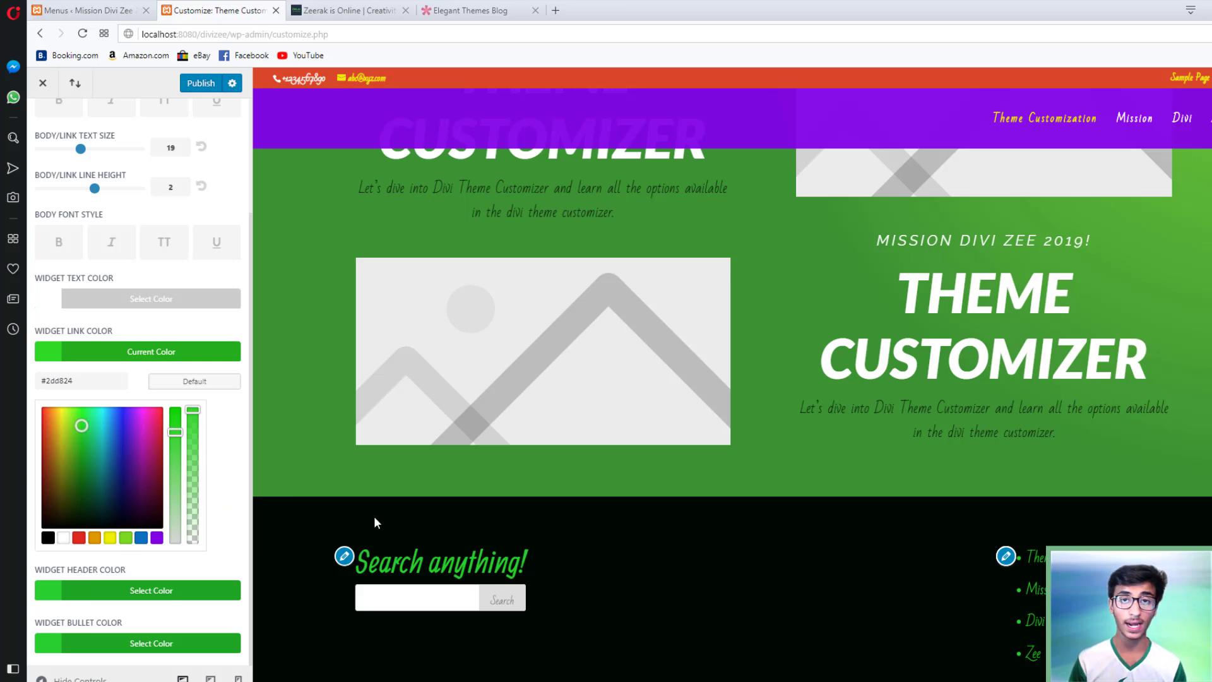
# Change the footer widgets' header color to a slightly darker green
pyautogui.click(55, 586)
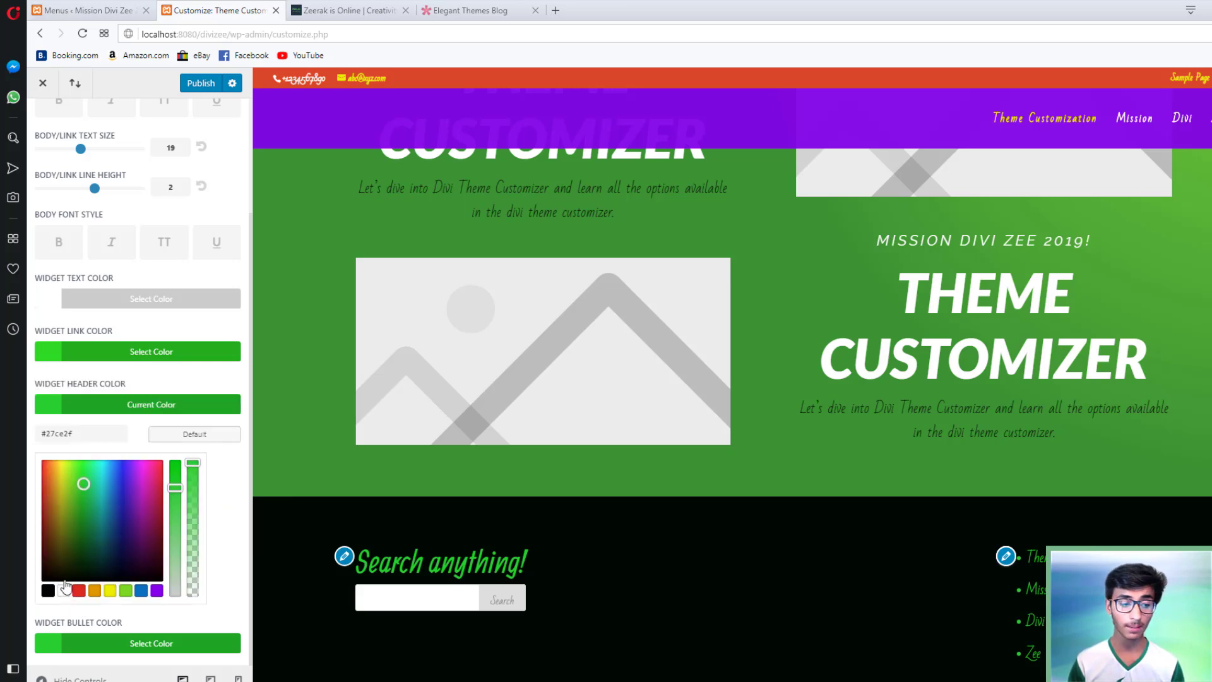
pyautogui.click(84, 511)
pyautogui.moveTo(84, 510)
pyautogui.mouseDown()
pyautogui.moveTo(70, 492)
pyautogui.moveTo(83, 495)
pyautogui.mouseUp()
# Set the footer widgets' bullet color to the red #f2412e and return to the footer settings
pyautogui.click(57, 644)
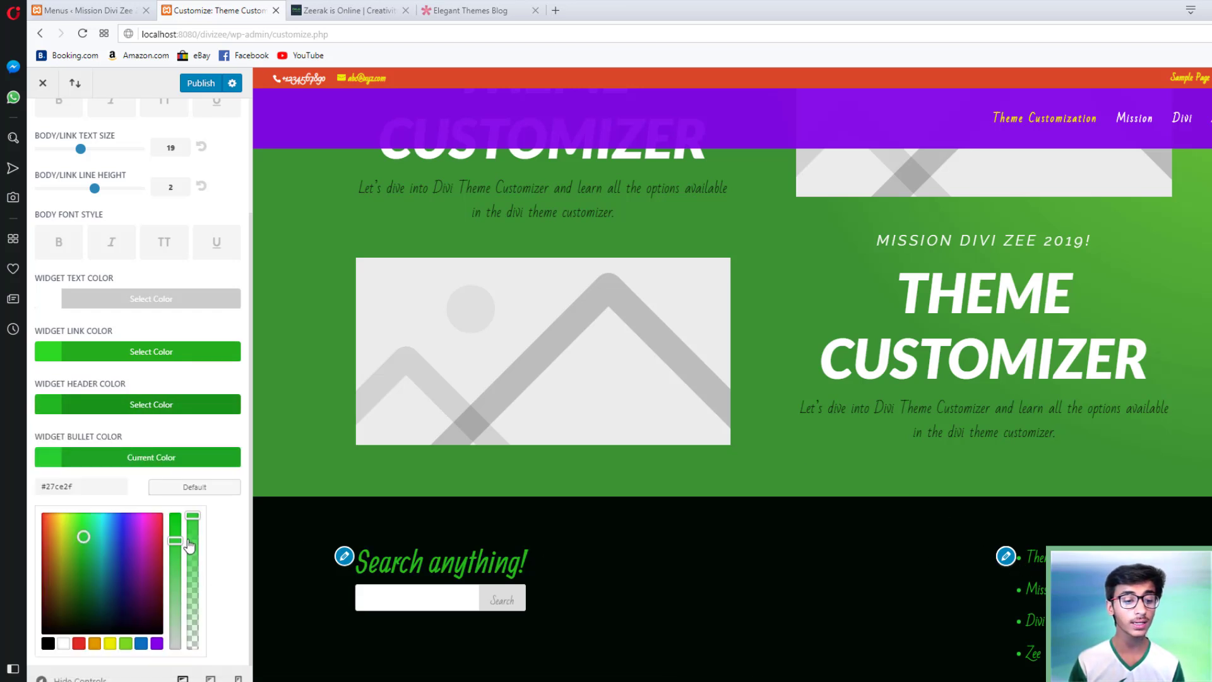
pyautogui.click(159, 519)
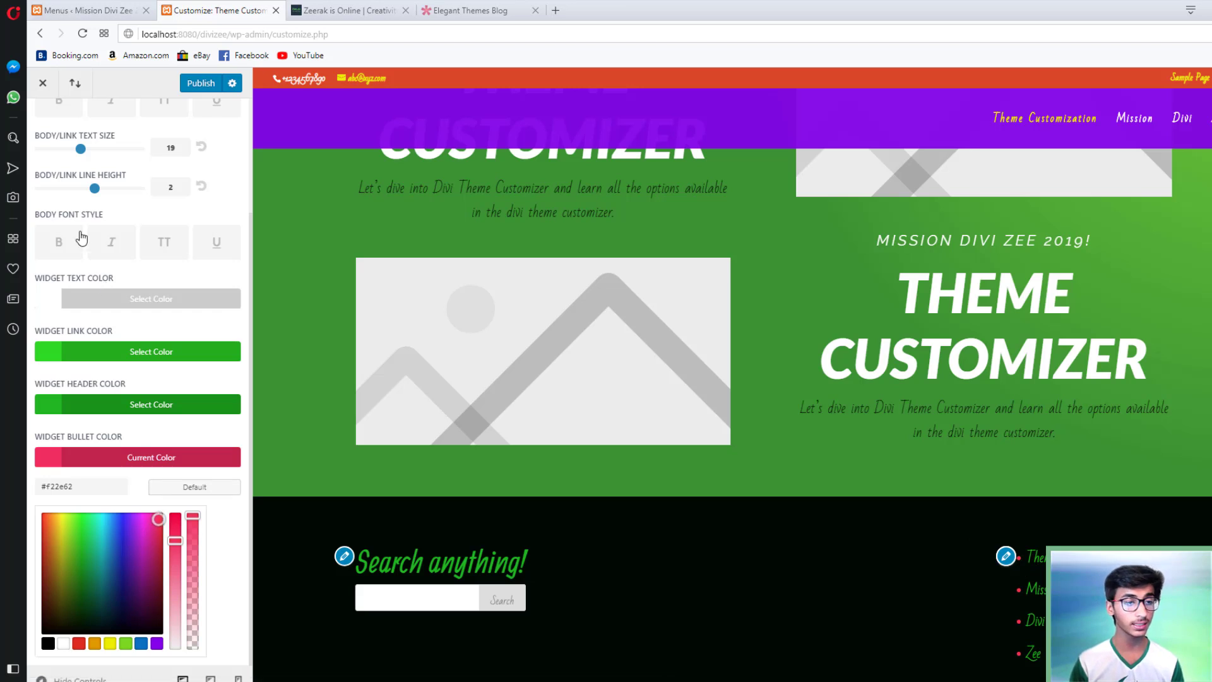
pyautogui.click(44, 519)
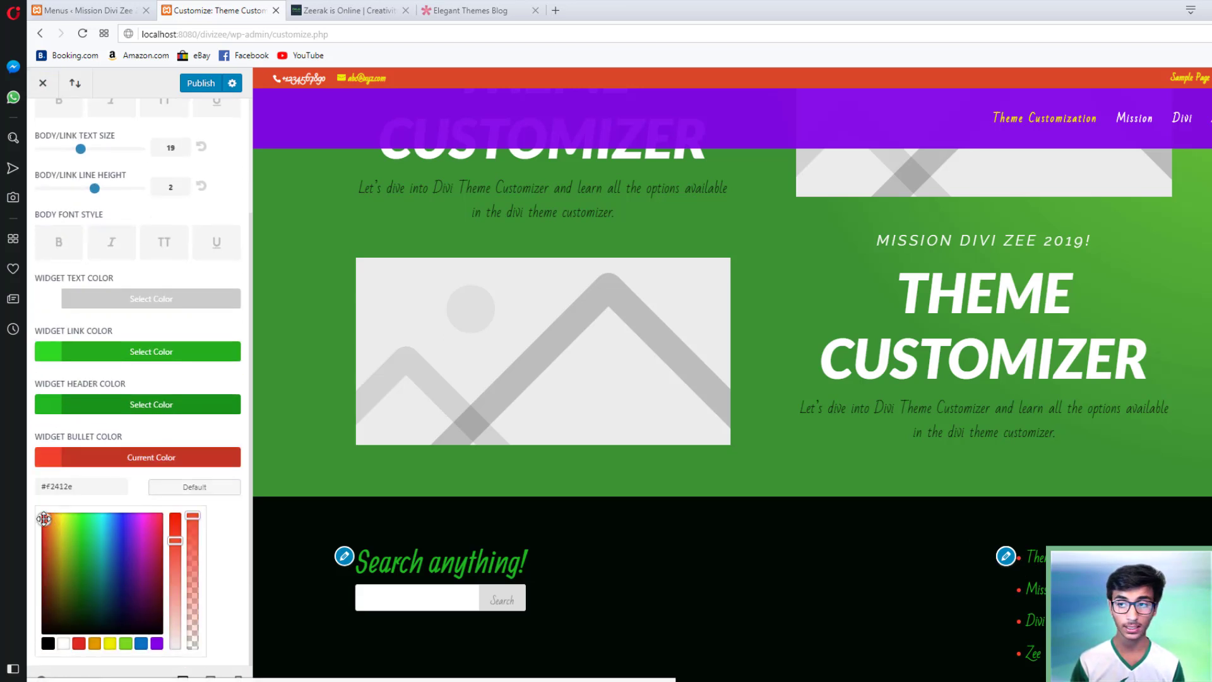
pyautogui.scroll(2, 50, 138)
pyautogui.click(43, 121)
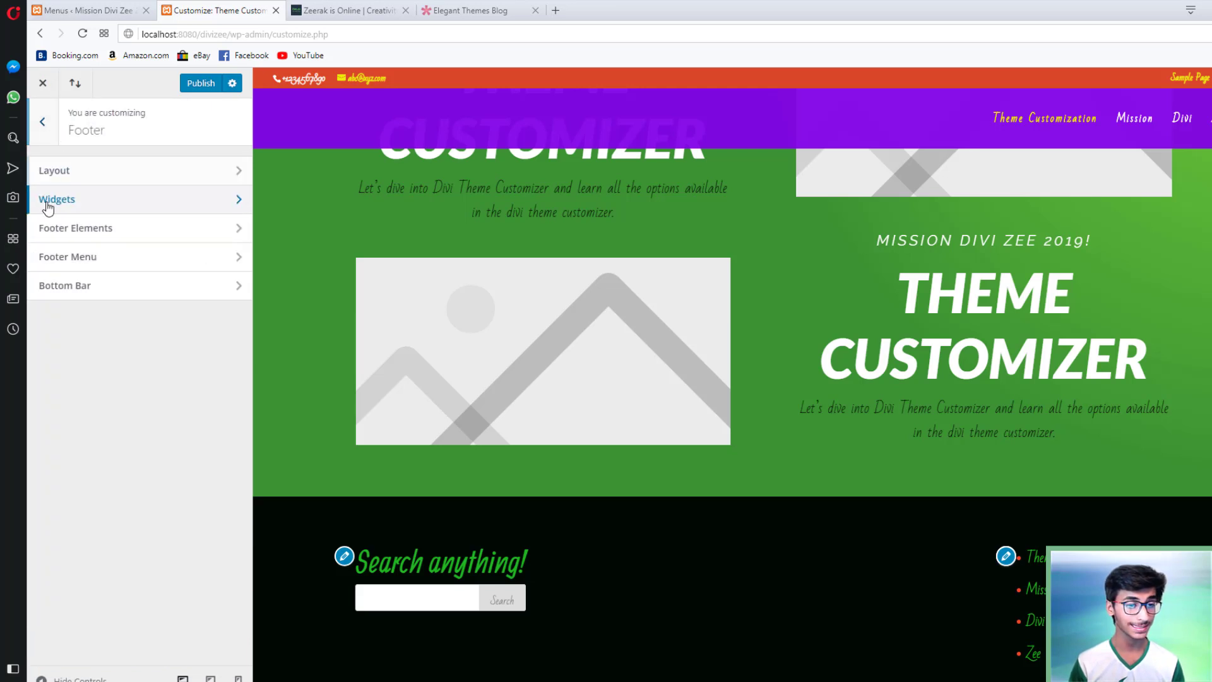
# Turn off the social icons in the footer elements
pyautogui.click(55, 232)
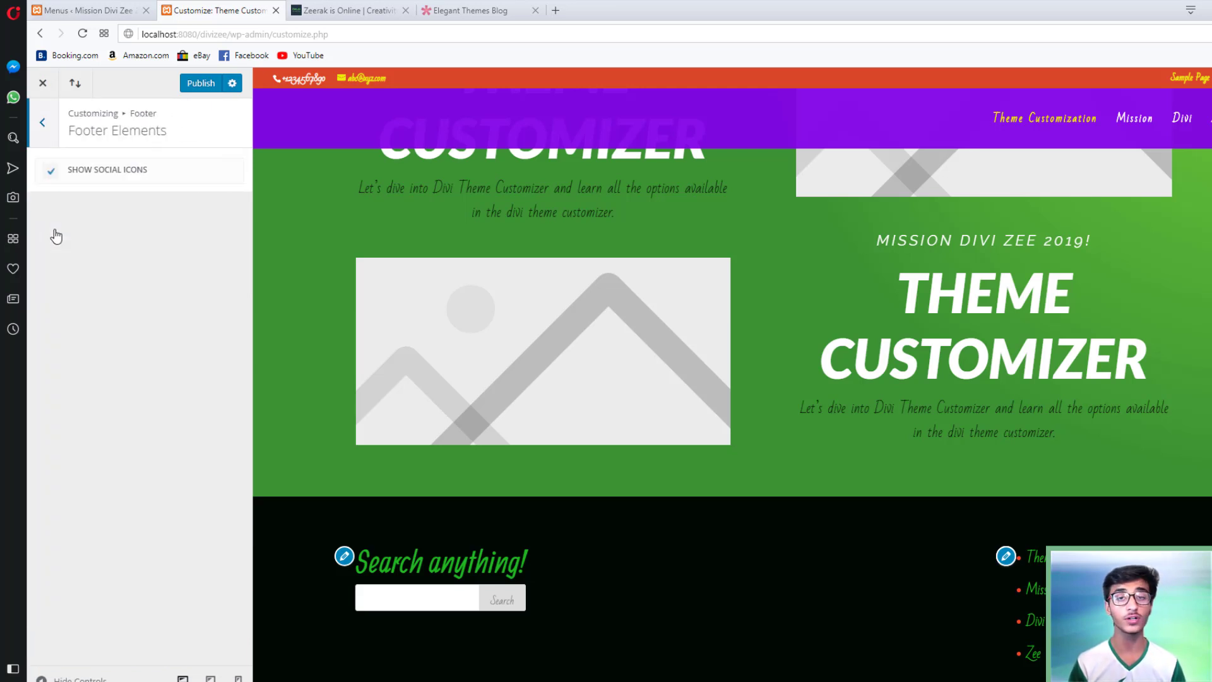
pyautogui.scroll(-2, 818, 431)
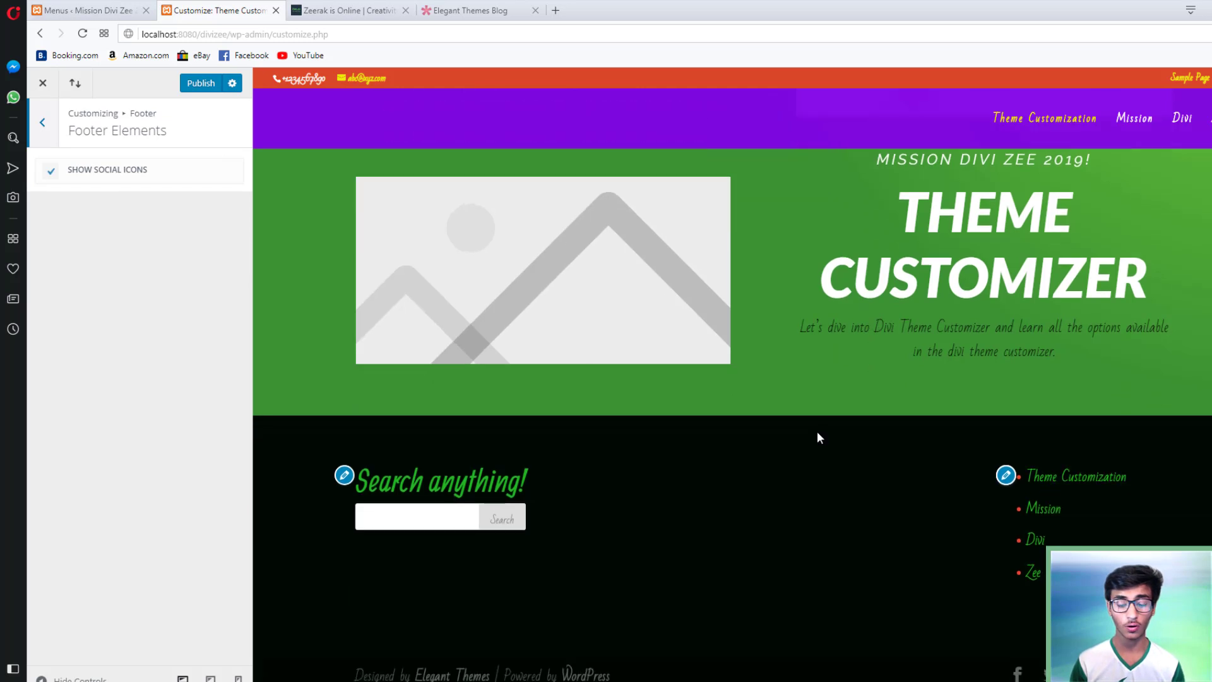
pyautogui.click(49, 172)
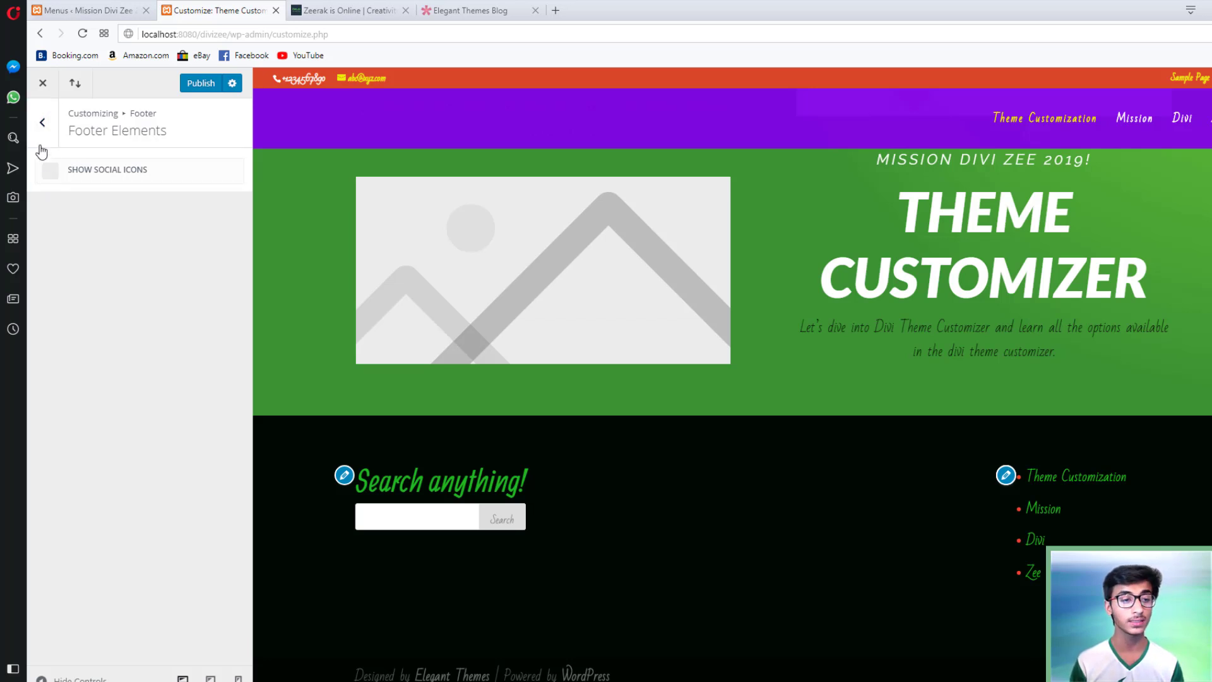
pyautogui.click(41, 144)
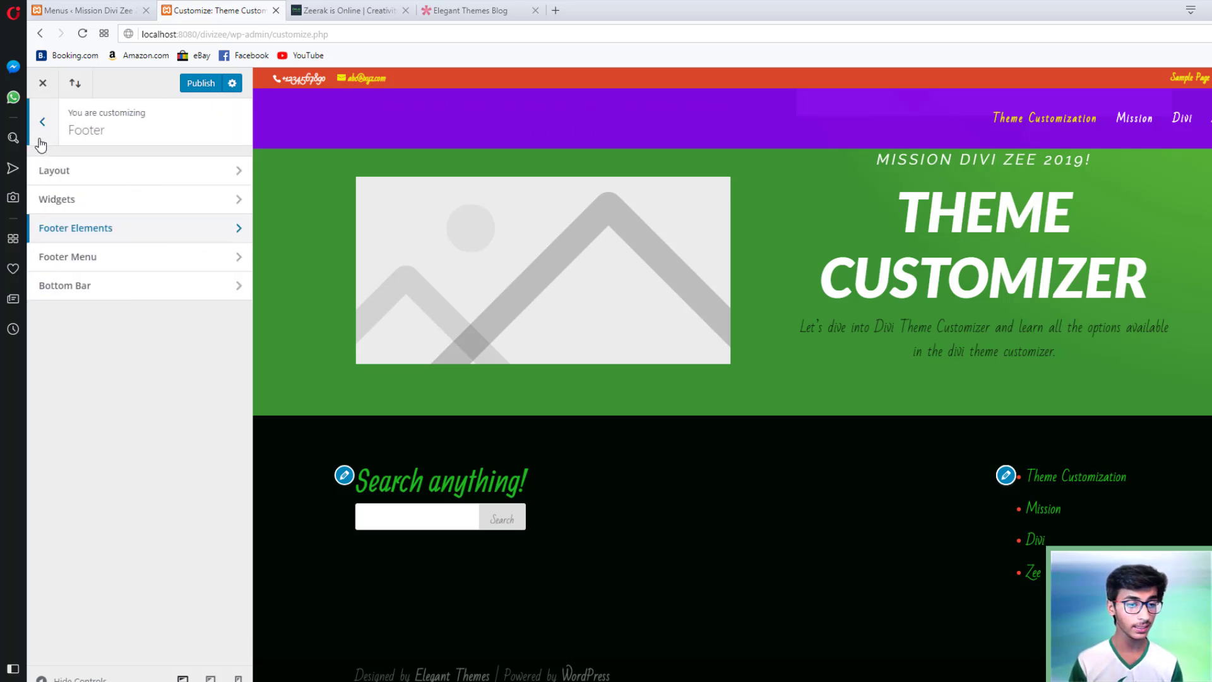
# Review the footer menu styling options and check the Footer Menu display location on the Menus admin page
pyautogui.click(92, 257)
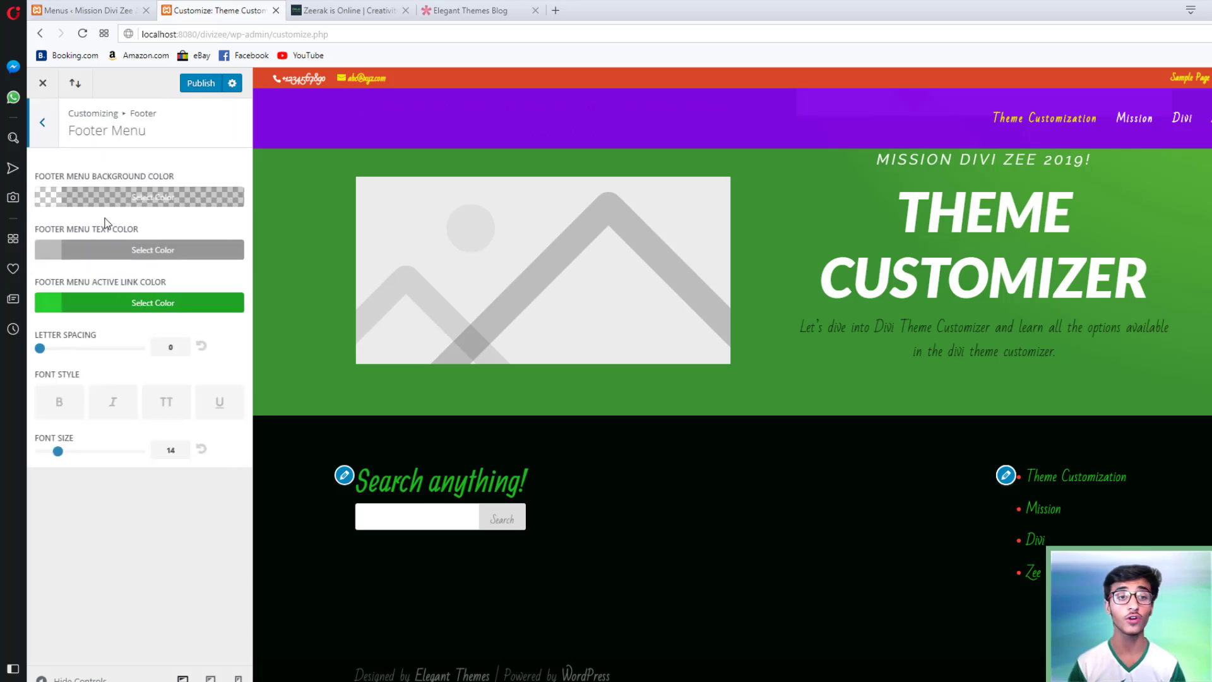
pyautogui.click(137, 7)
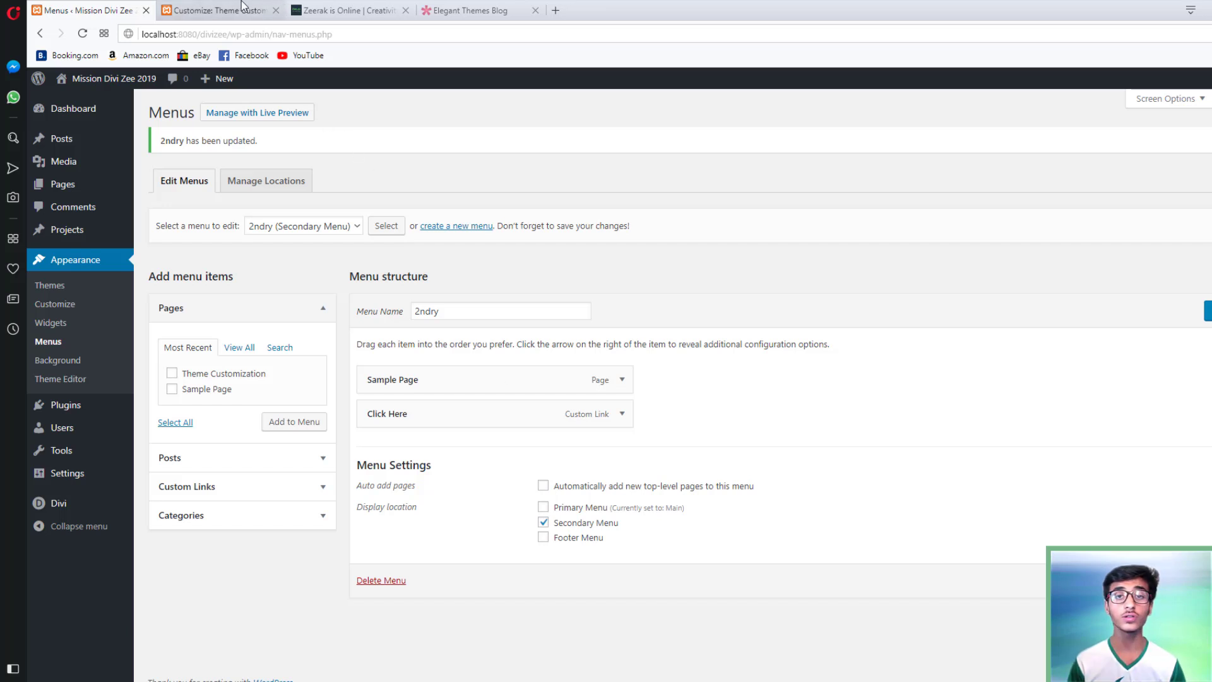
pyautogui.click(212, 10)
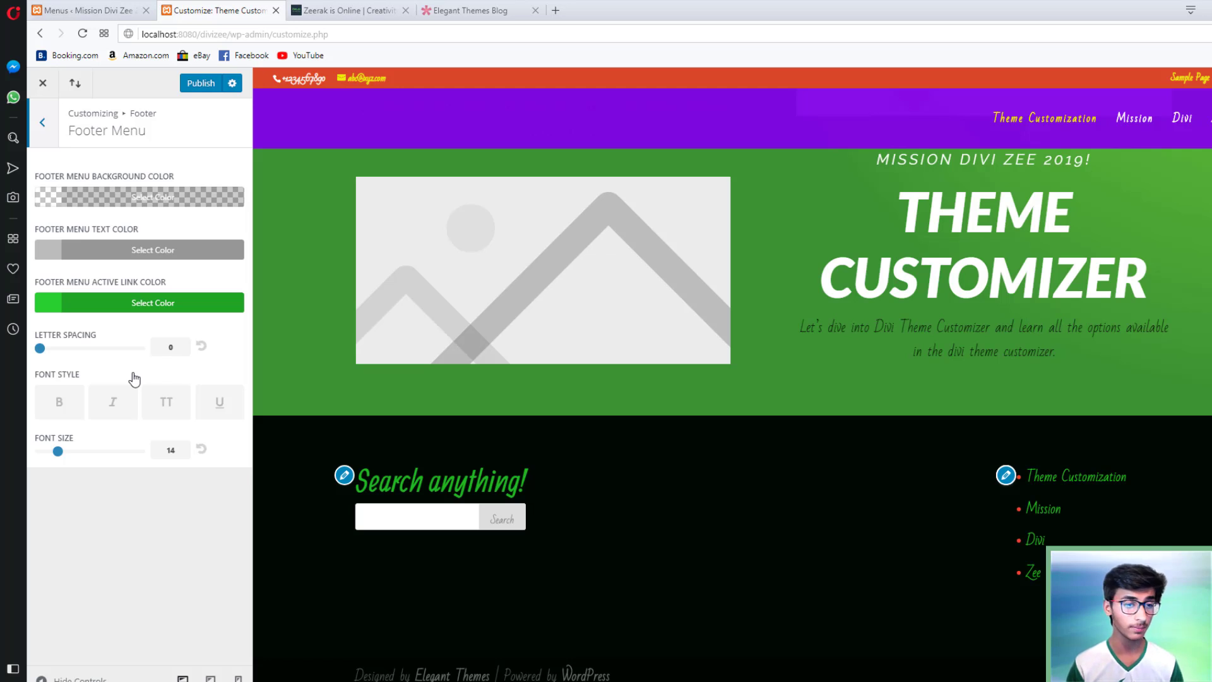
pyautogui.click(42, 129)
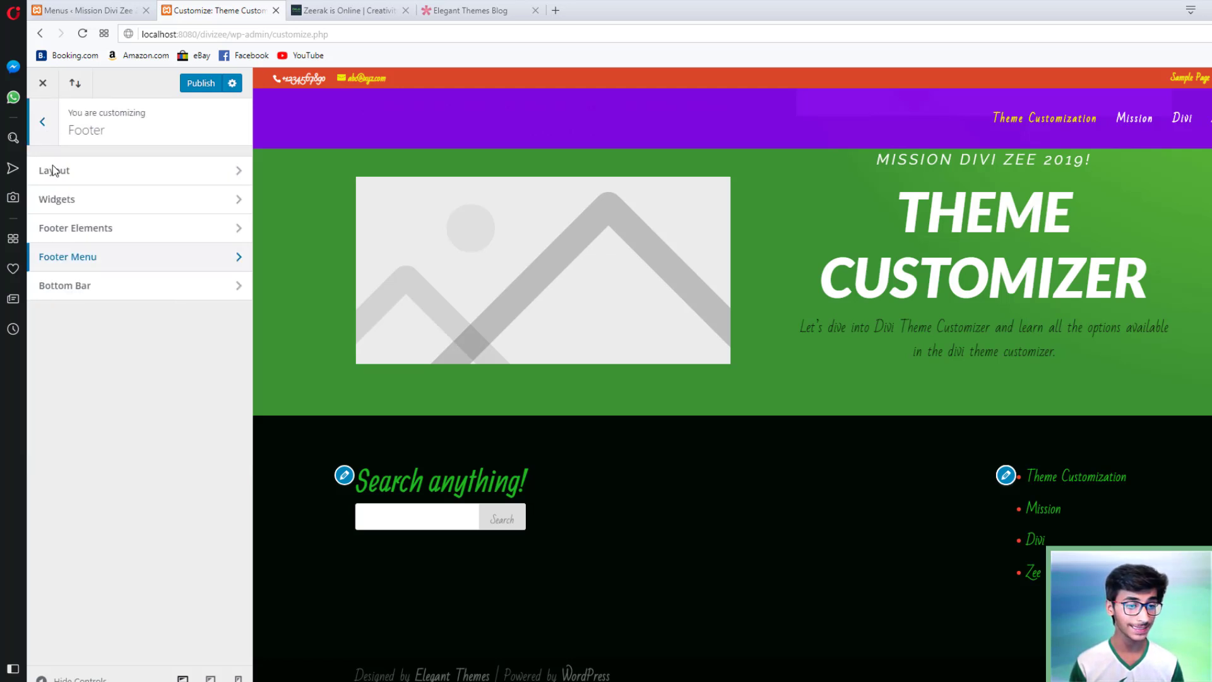
# Open the footer's bottom bar settings and try disabling the footer credits, leaving them enabled
pyautogui.click(80, 287)
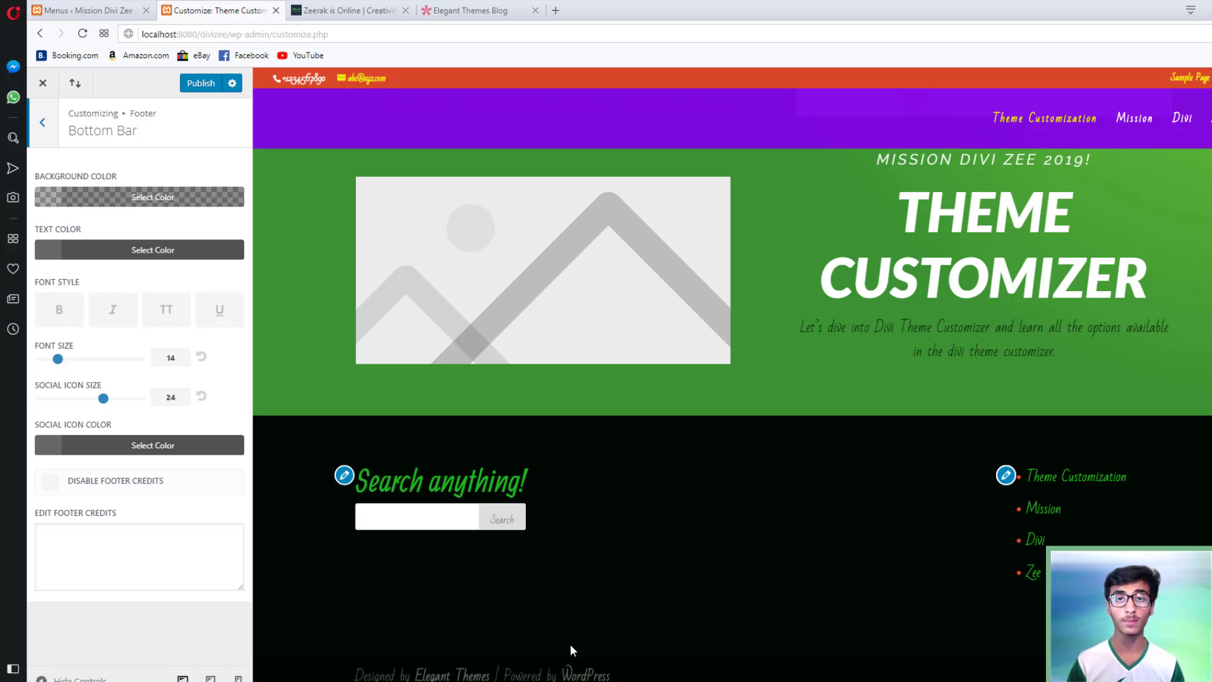
pyautogui.click(51, 484)
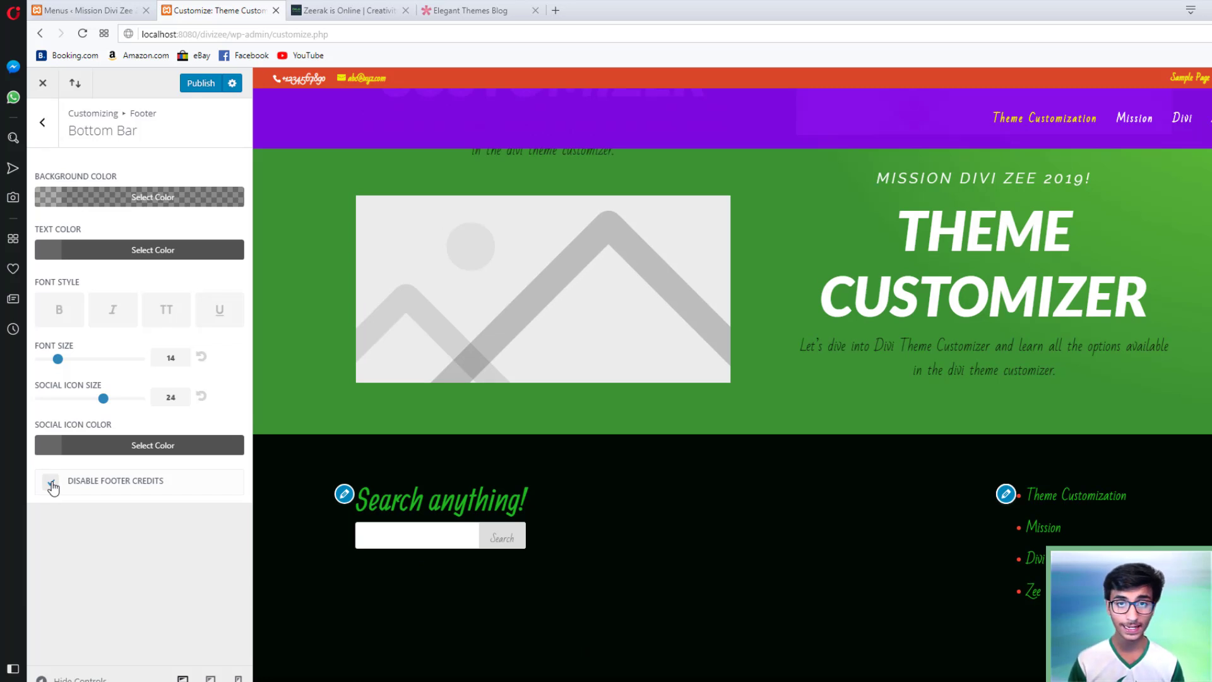
pyautogui.click(51, 485)
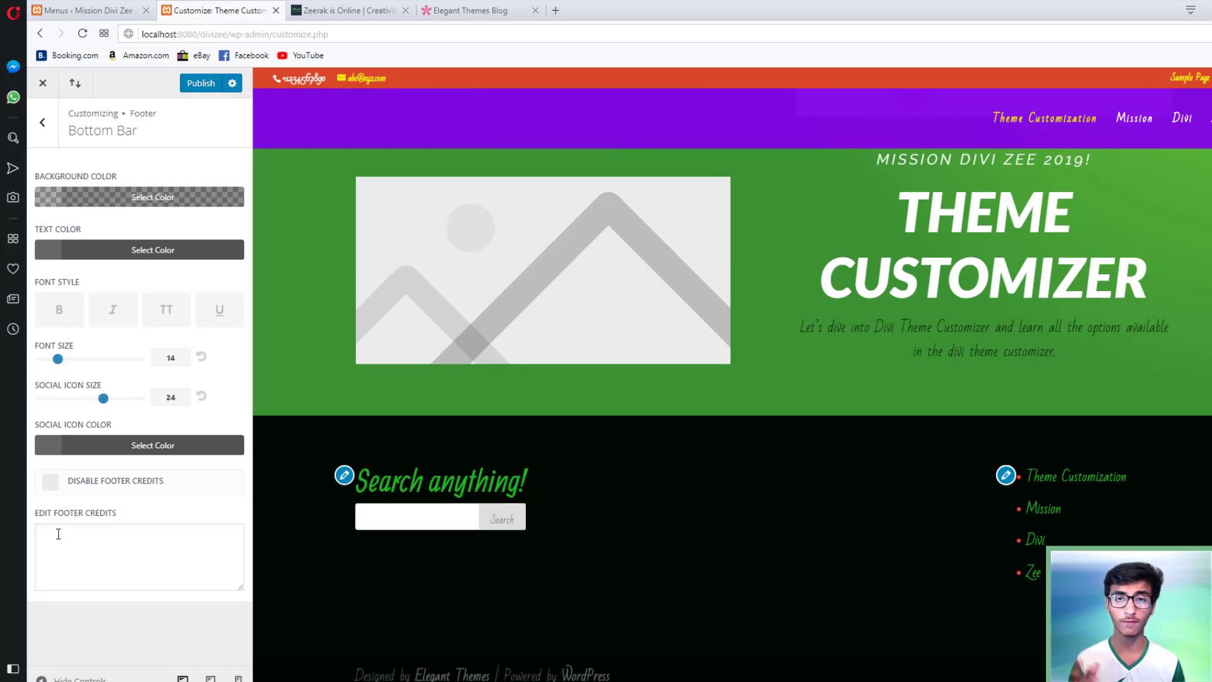
# Set the bottom bar's footer credits to "Mission Divi Zee 2019", return to the main customizer sections and publish the changes
pyautogui.click(58, 534)
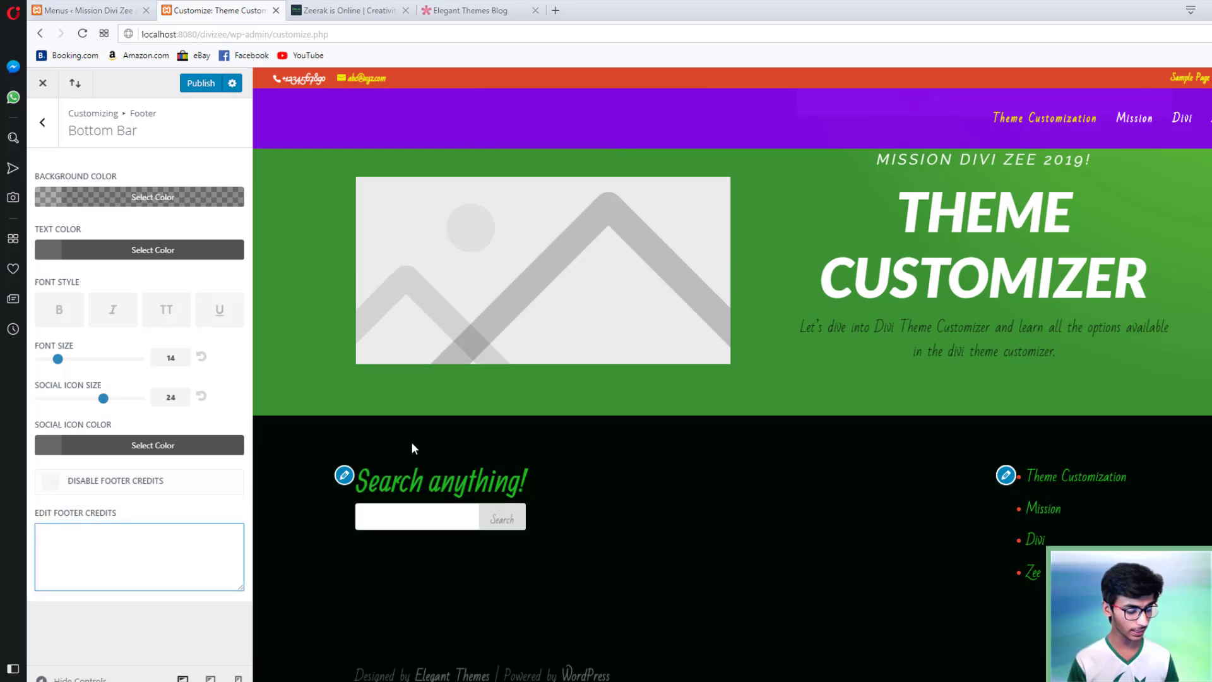
pyautogui.write('Mission D')
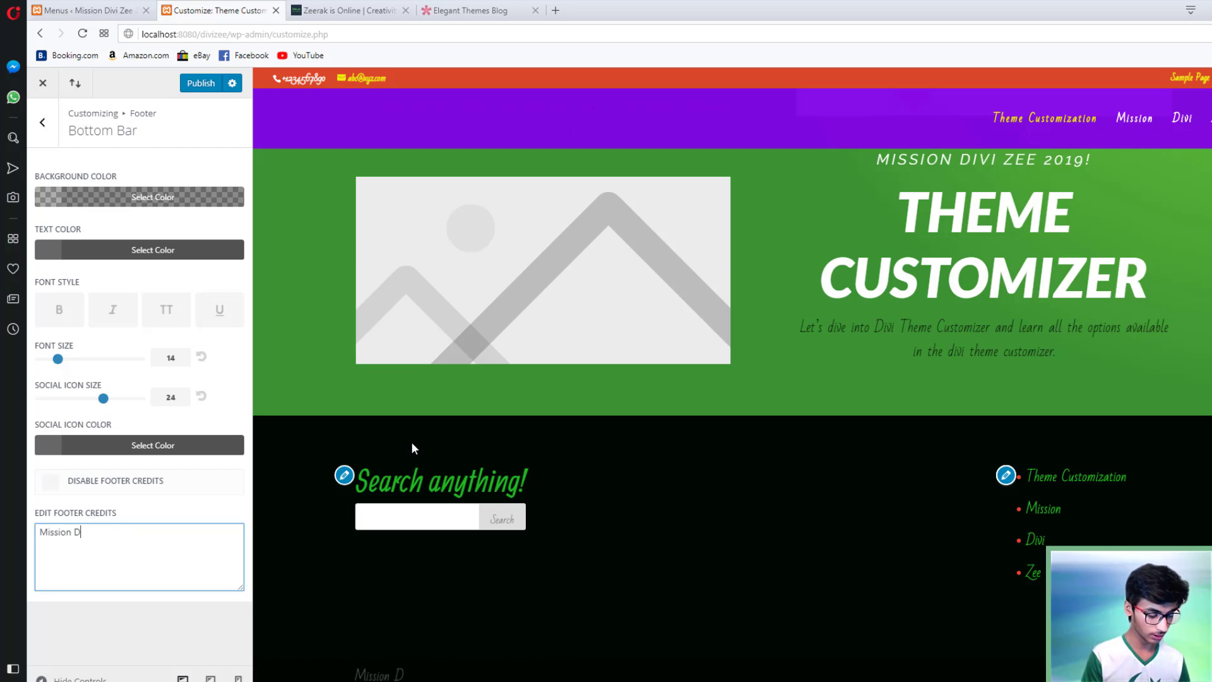
pyautogui.write('ivi Zee ')
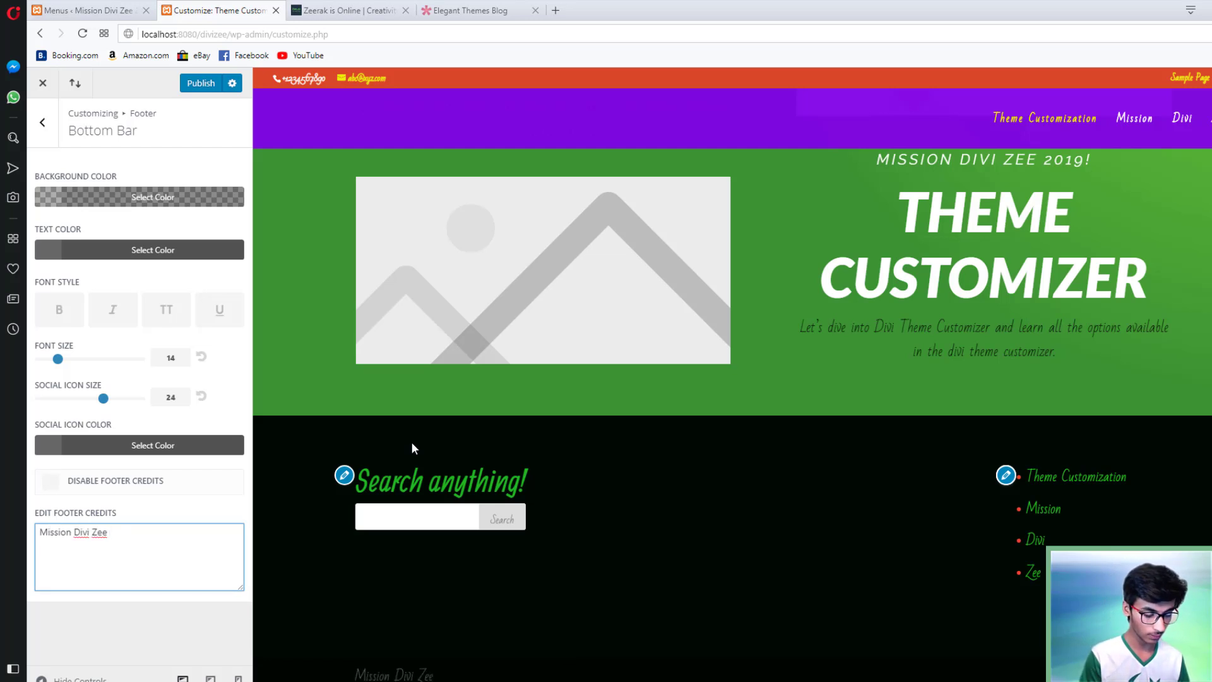
pyautogui.write('2019')
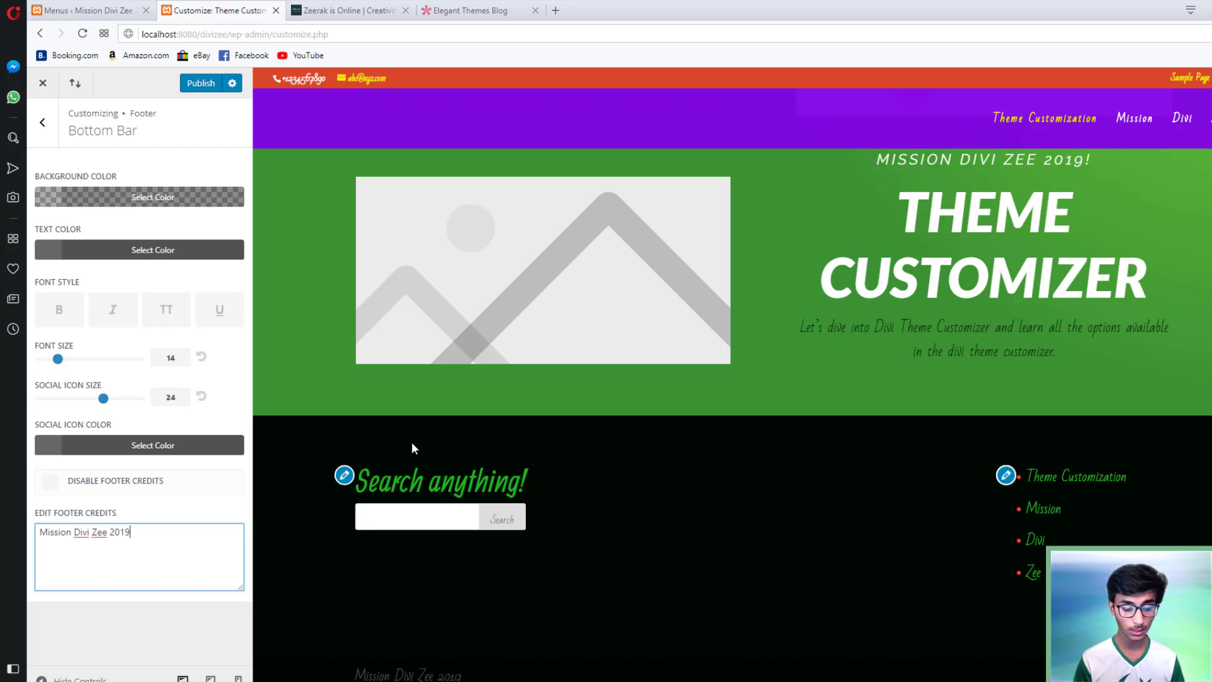
pyautogui.moveTo(459, 674); pyautogui.dragTo(356, 675)
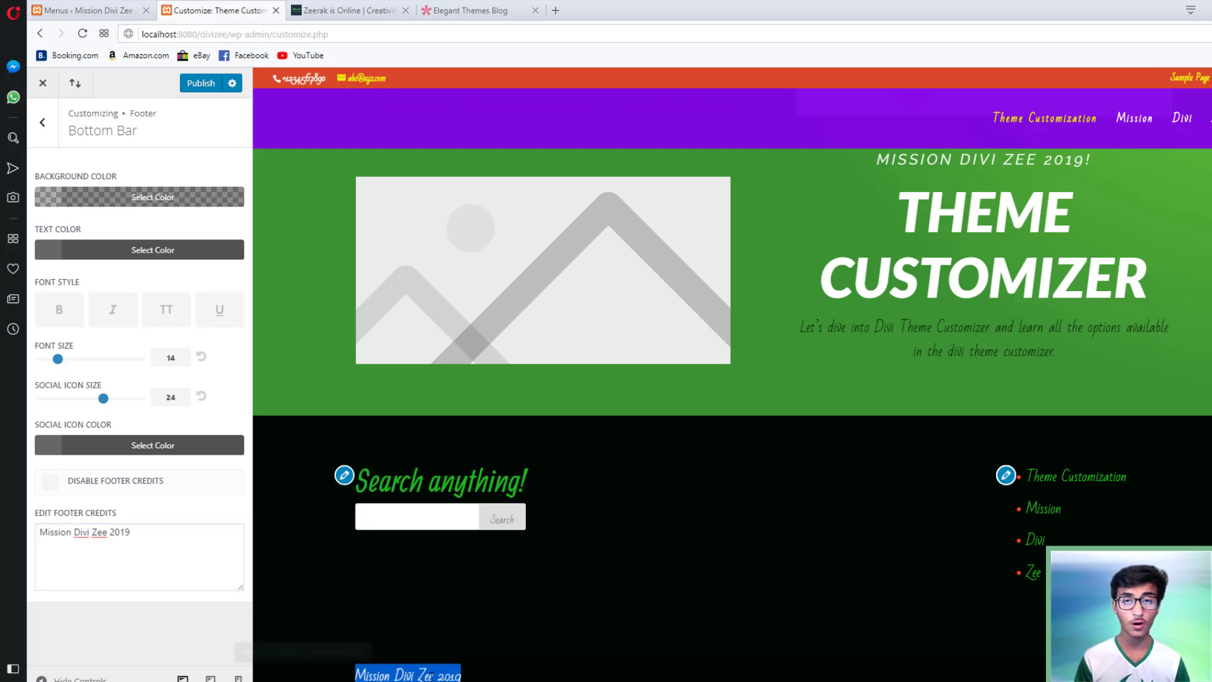
pyautogui.click(43, 125)
pyautogui.click(43, 123)
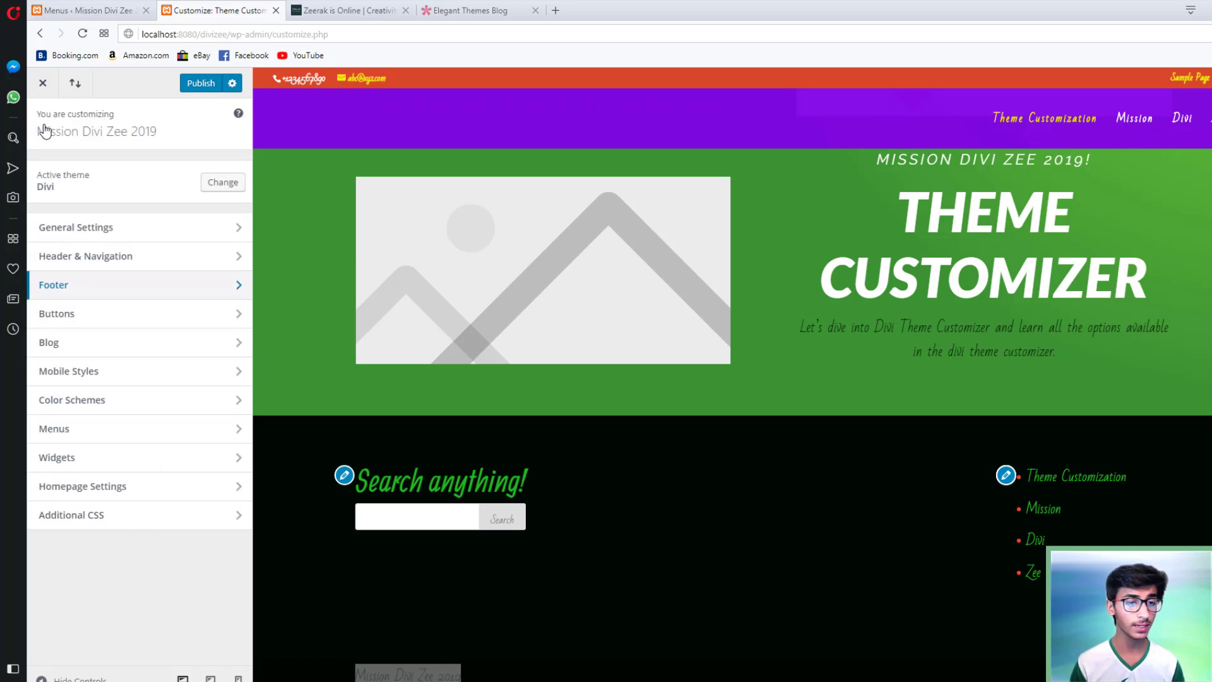
pyautogui.click(182, 87)
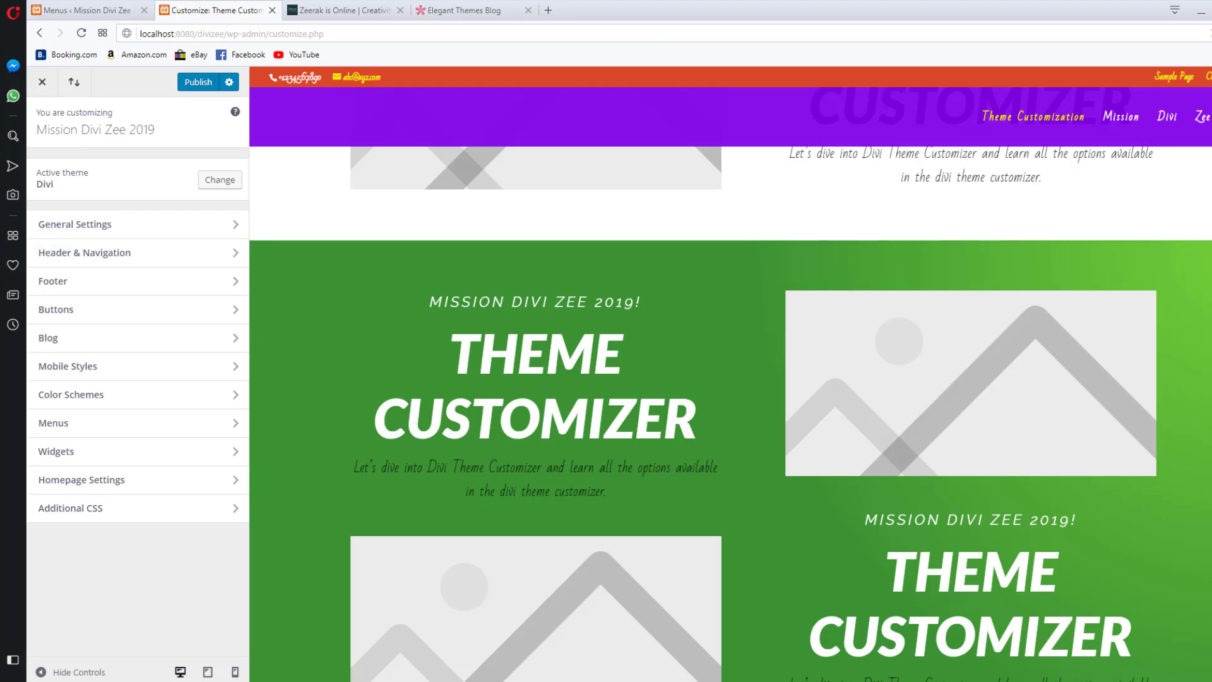
# Look through the Buttons sections and the Blog post's meta and header text settings
pyautogui.click(144, 328)
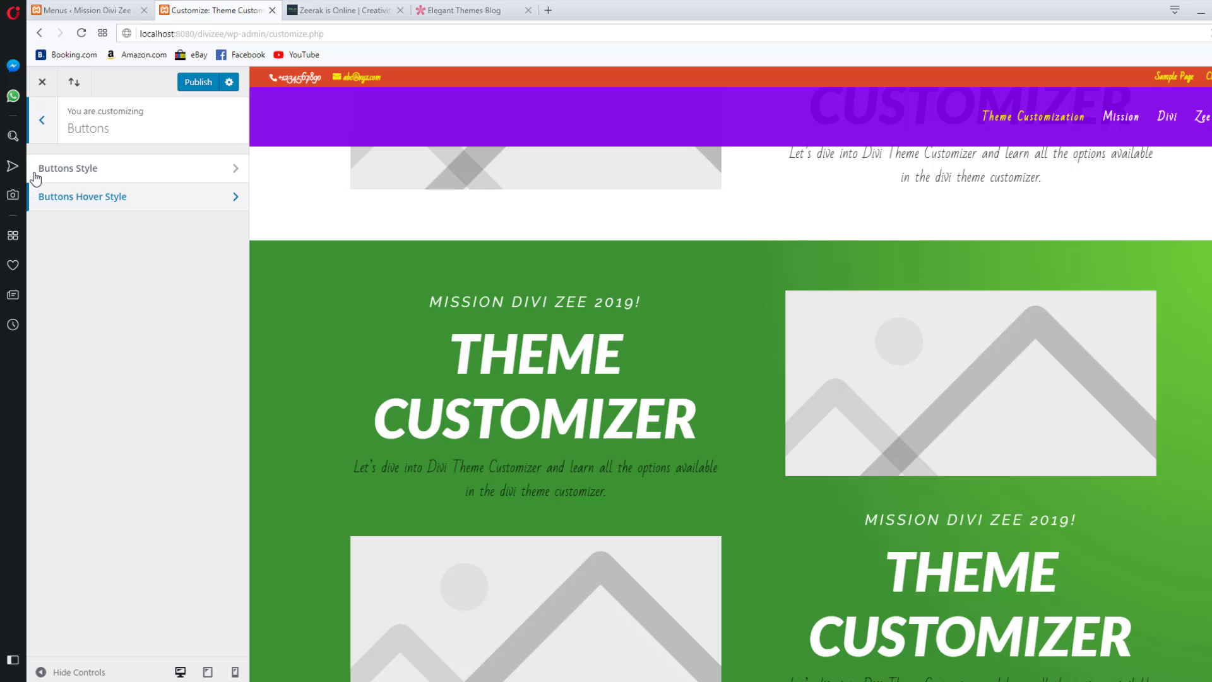
pyautogui.click(41, 126)
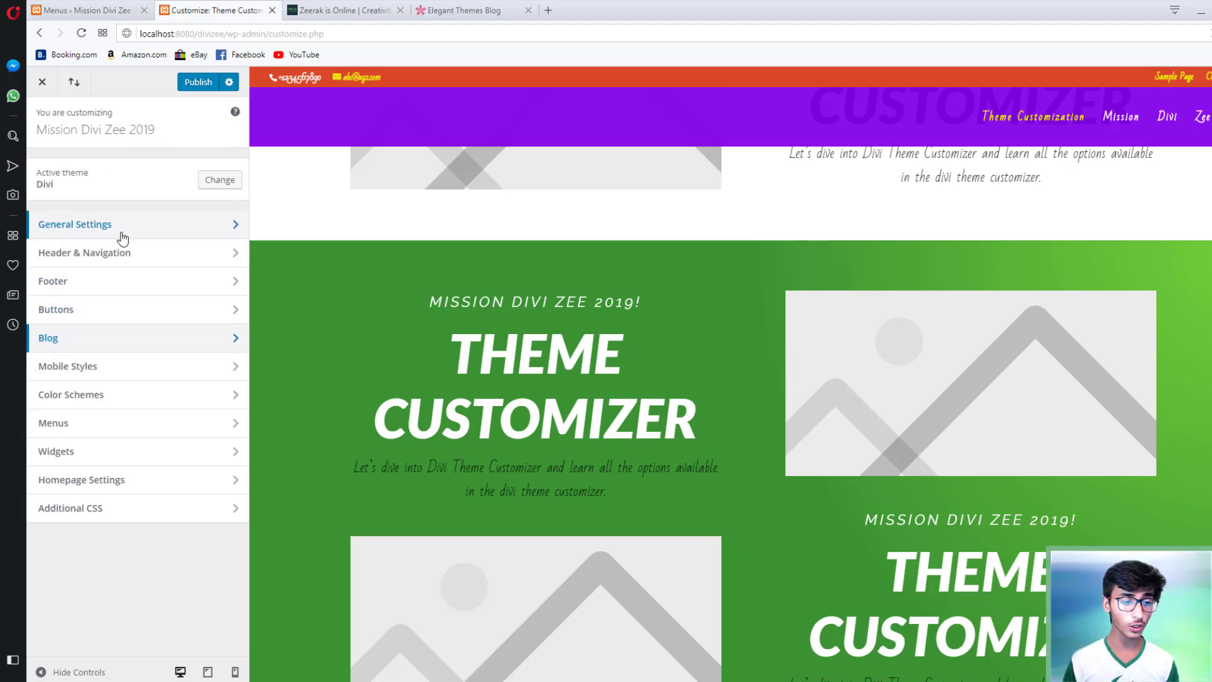
pyautogui.click(98, 338)
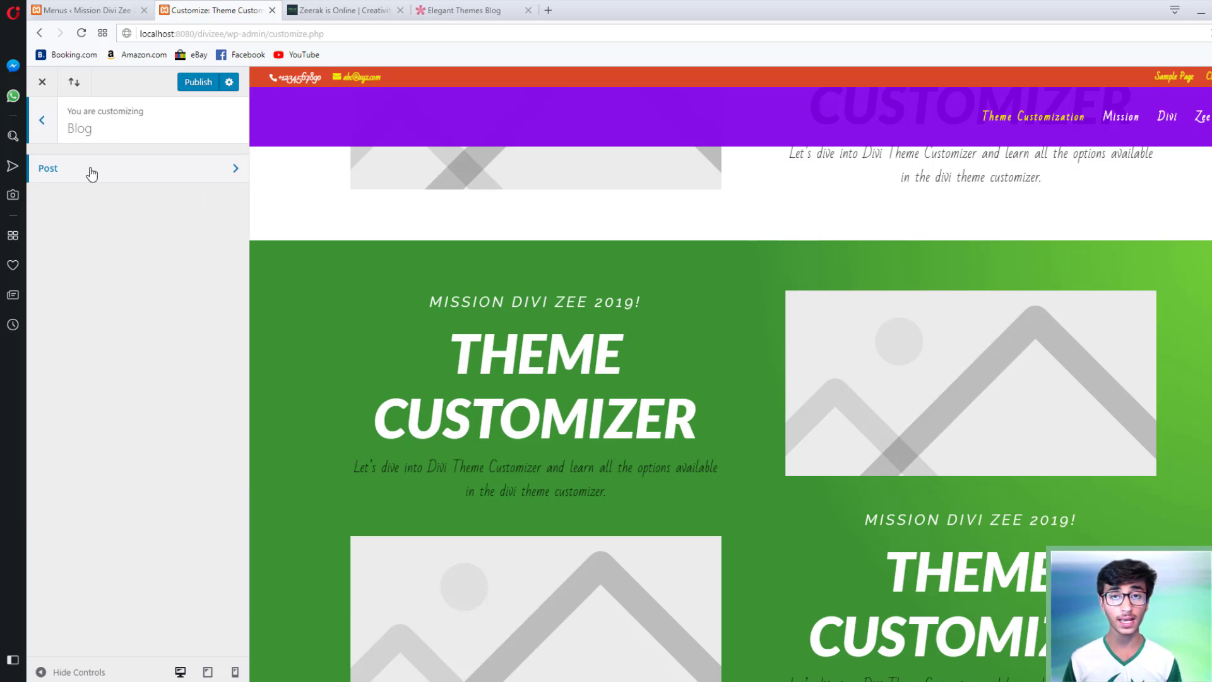
pyautogui.click(86, 181)
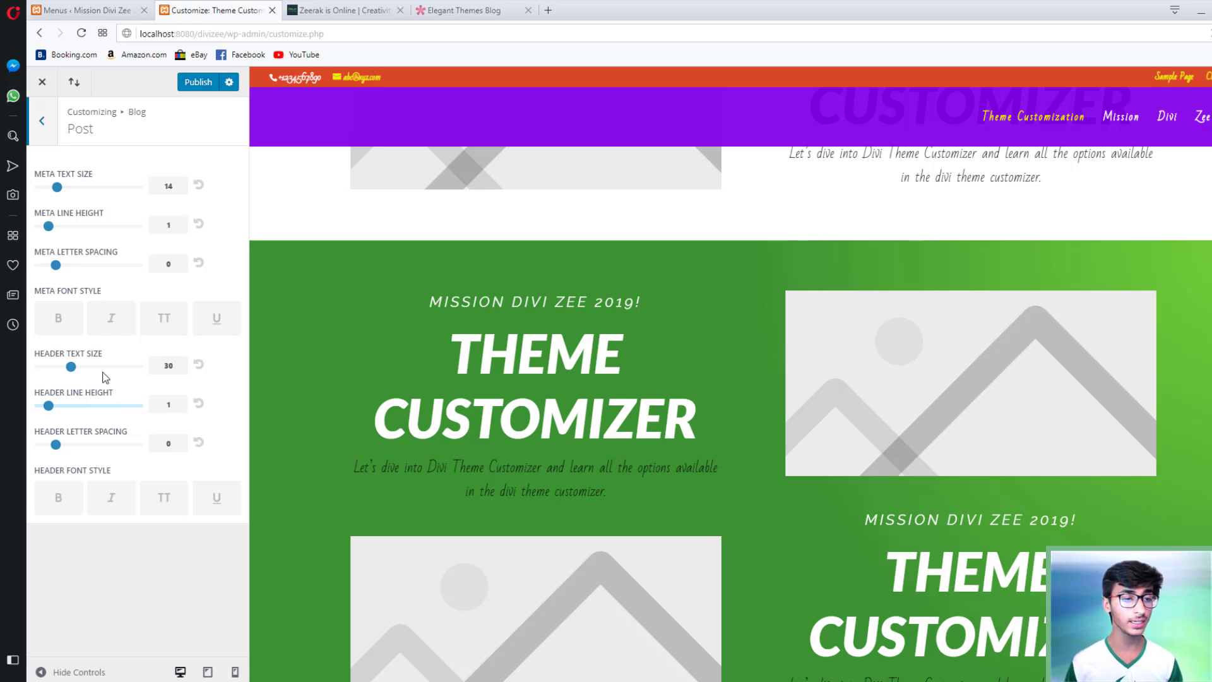
pyautogui.click(41, 134)
pyautogui.click(41, 132)
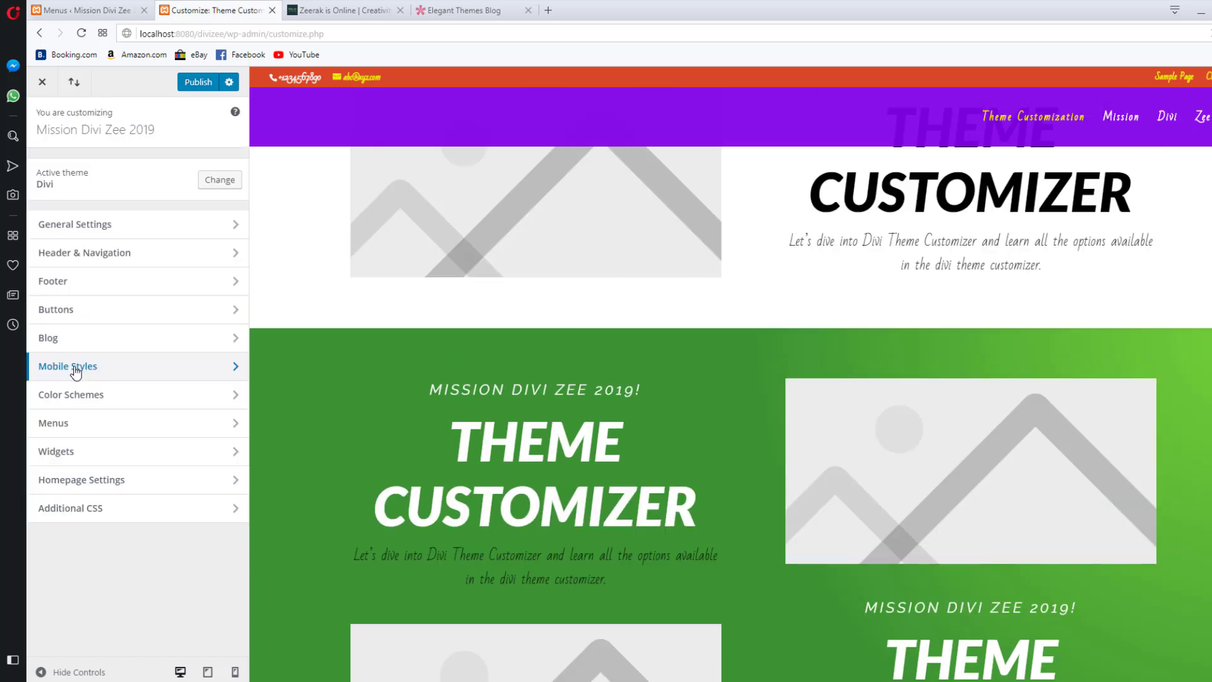
# Set the tablet styles to section height 0, row height 33, body text size 15 and header text size 29
pyautogui.click(72, 372)
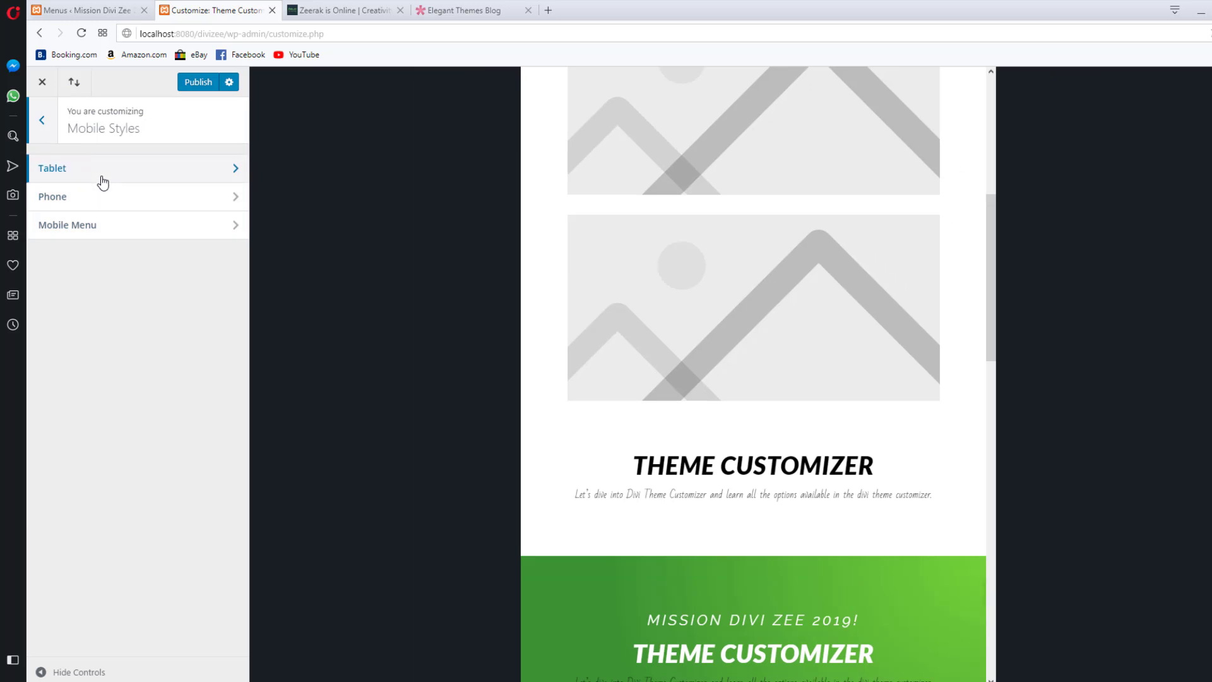
pyautogui.click(103, 182)
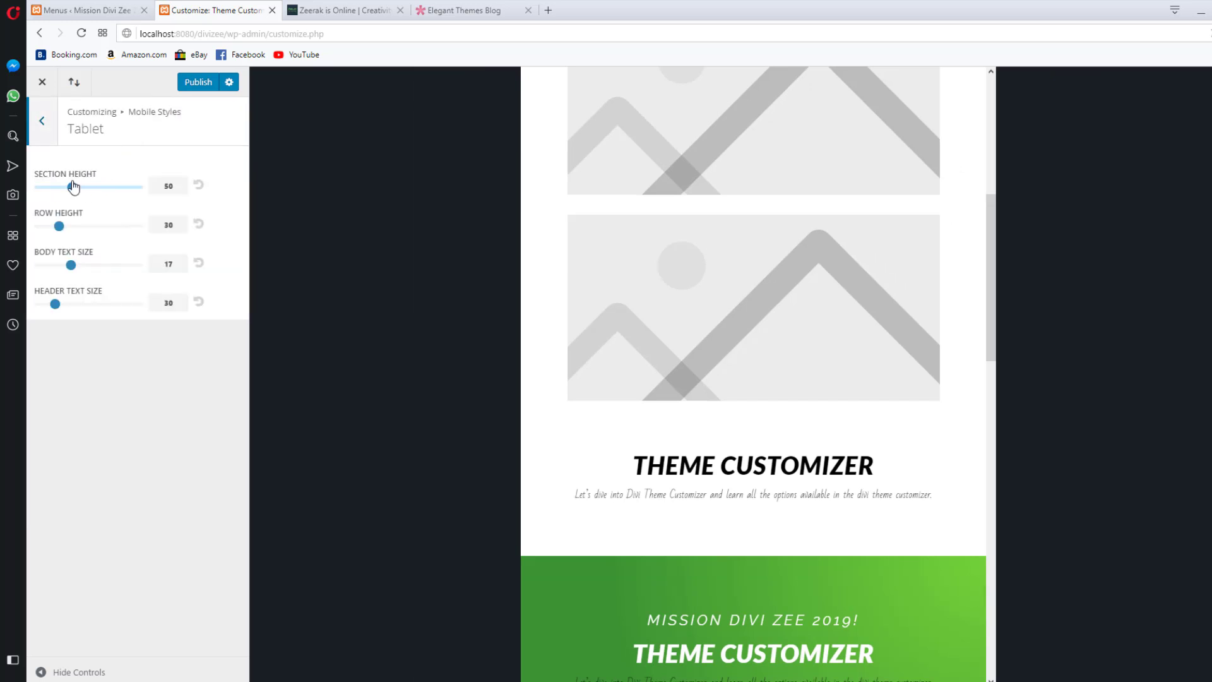
pyautogui.moveTo(73, 187); pyautogui.dragTo(95, 189)
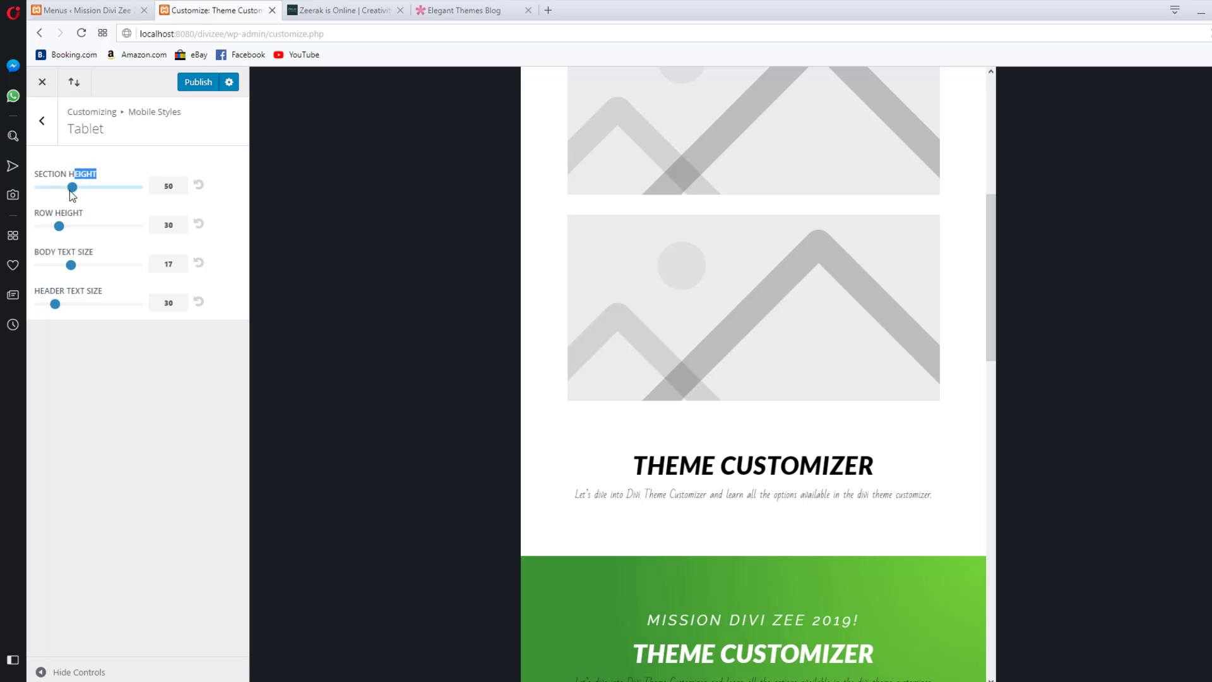
pyautogui.moveTo(74, 192); pyautogui.dragTo(20, 190)
pyautogui.moveTo(57, 306); pyautogui.dragTo(56, 306)
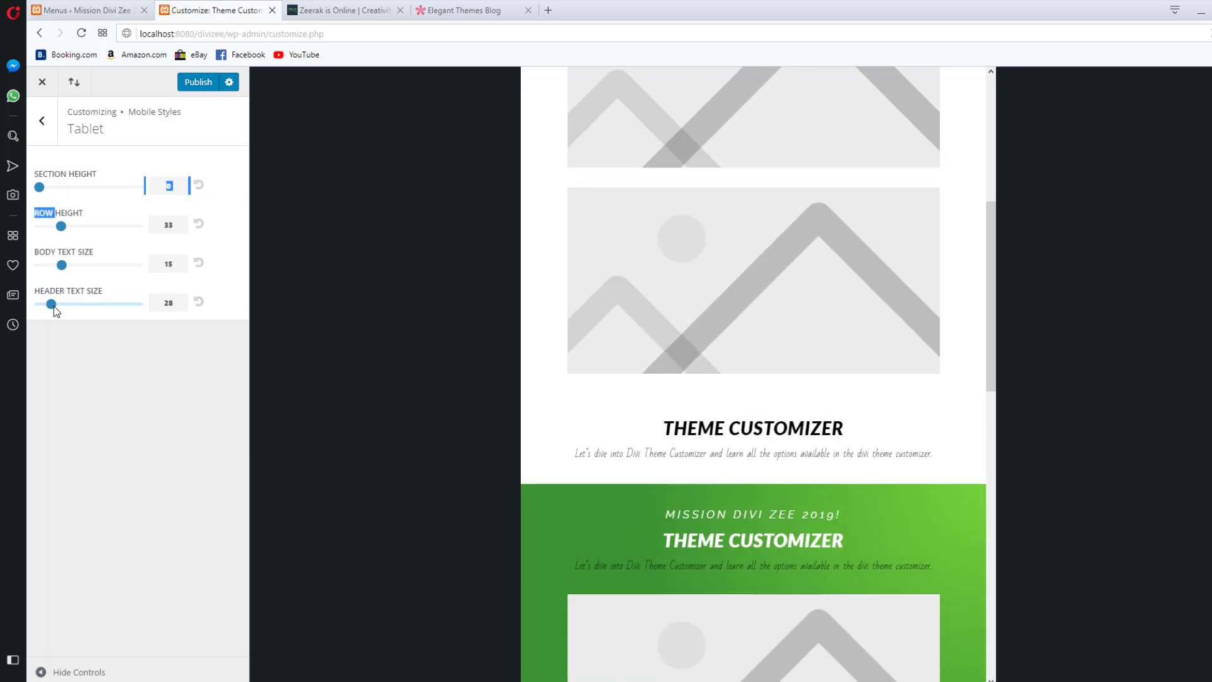
pyautogui.scroll(8, 778, 344)
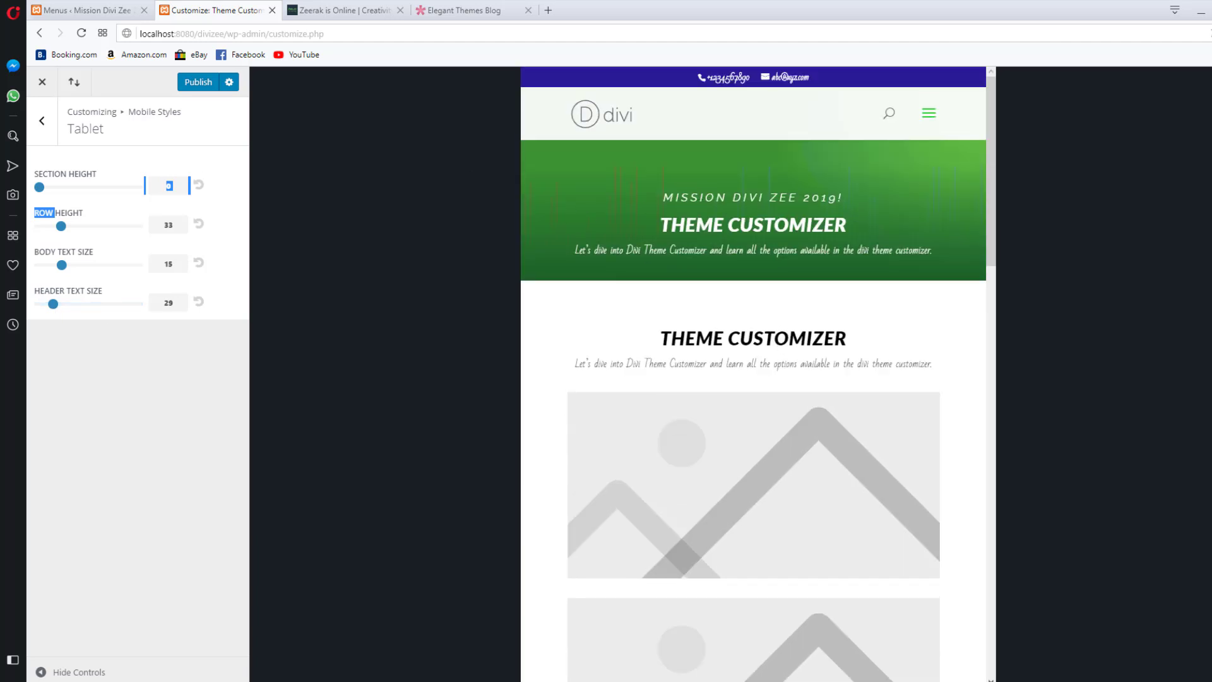
# Set the phone styles to section height 31, row height 14, body text size 11 and header text size 23
pyautogui.click(44, 123)
pyautogui.click(70, 193)
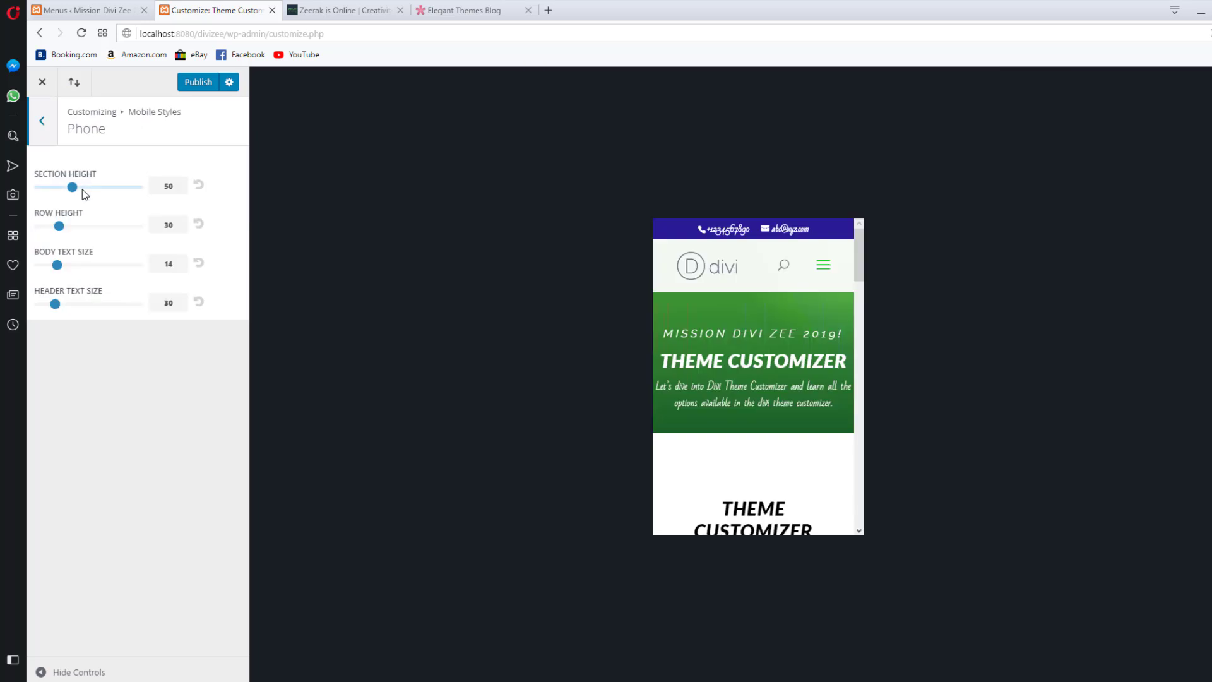
pyautogui.moveTo(72, 187)
pyautogui.mouseDown()
pyautogui.moveTo(75, 227)
pyautogui.moveTo(49, 226)
pyautogui.moveTo(79, 188)
pyautogui.moveTo(59, 188)
pyautogui.mouseUp()
pyautogui.scroll(-2, 780, 411)
pyautogui.moveTo(57, 265); pyautogui.dragTo(42, 308)
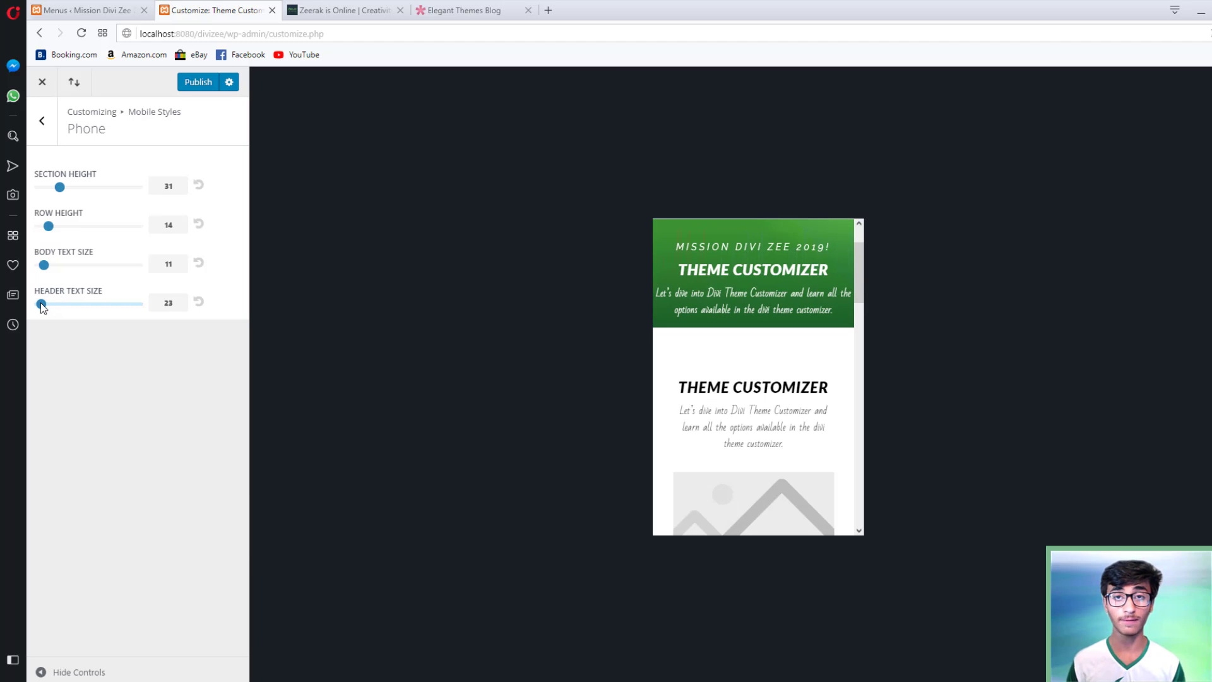
pyautogui.click(49, 130)
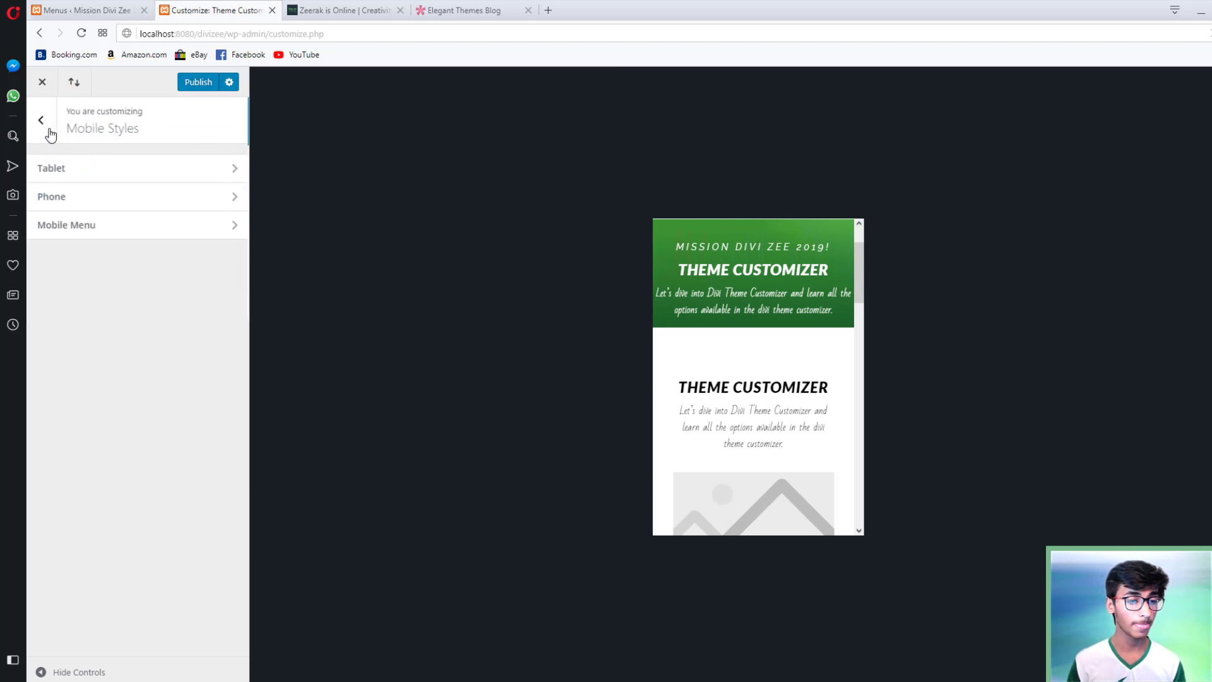
# Hide the logo image in the mobile menu and return to the main customizer sections
pyautogui.click(59, 227)
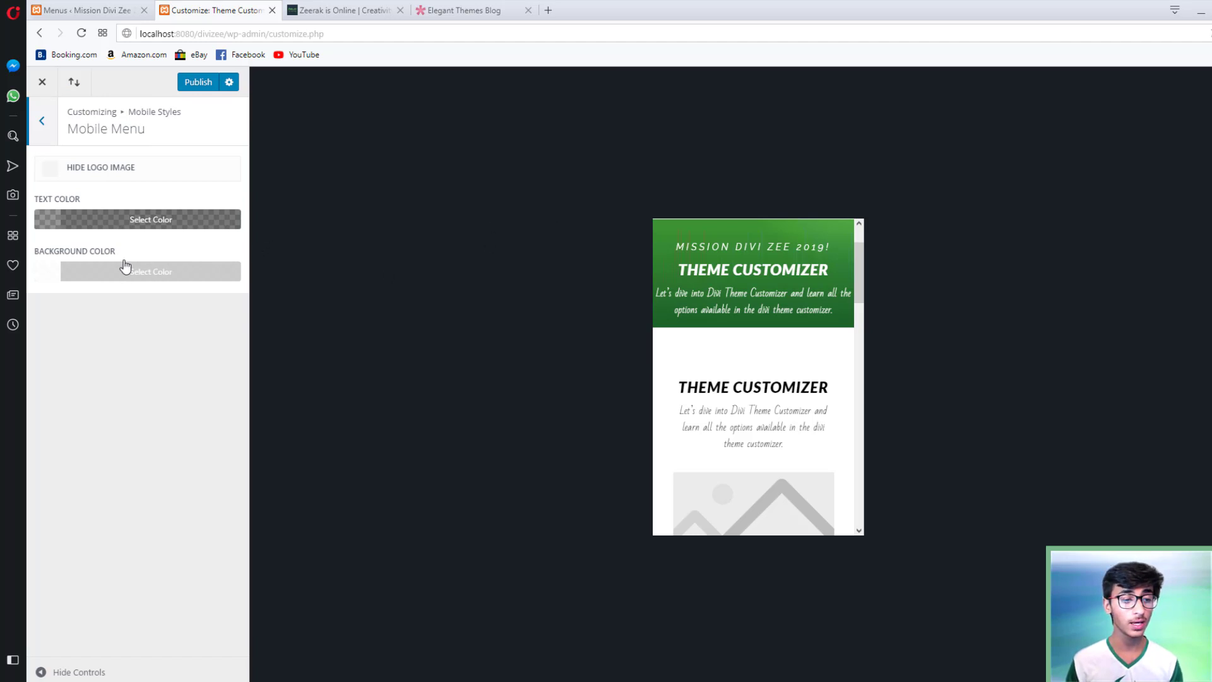
pyautogui.click(50, 181)
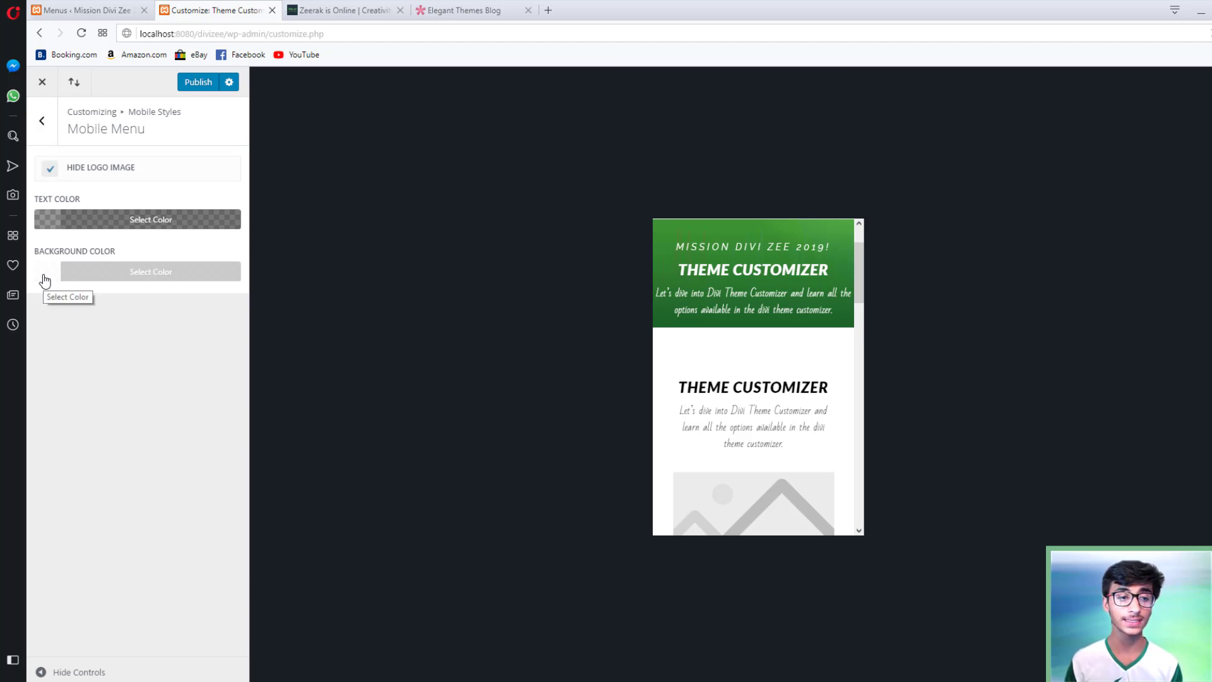
pyautogui.click(43, 123)
pyautogui.click(44, 126)
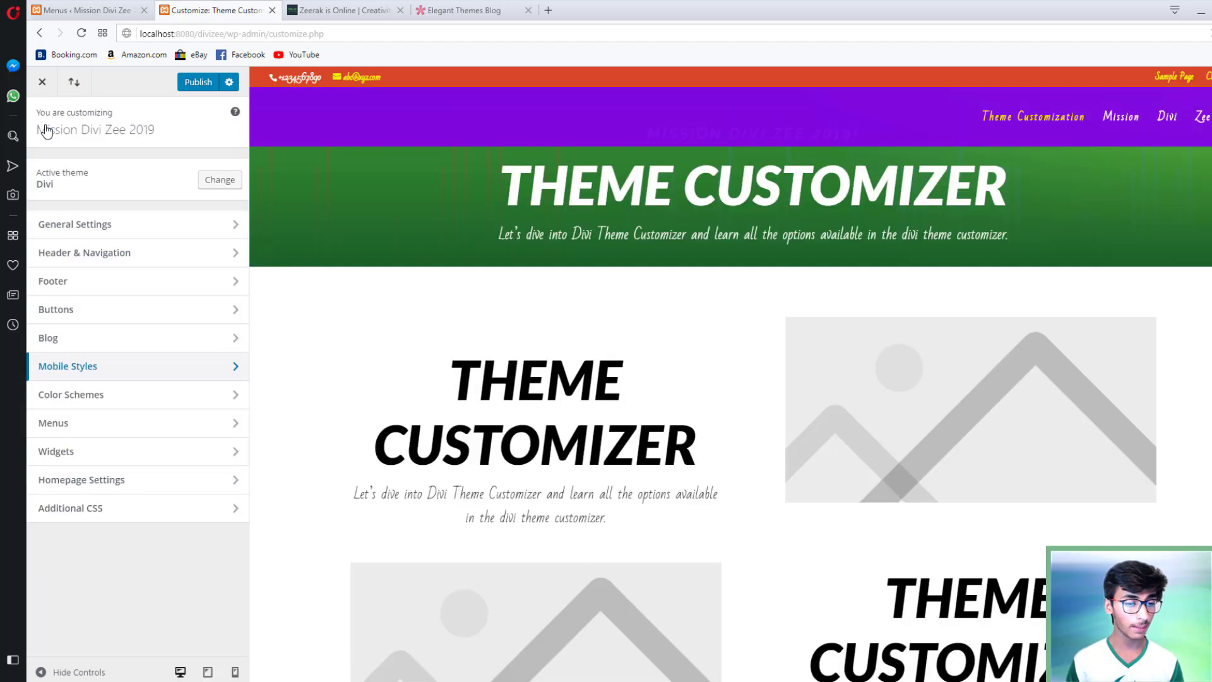
# Change the theme's color scheme to Green and check the page preview
pyautogui.click(117, 408)
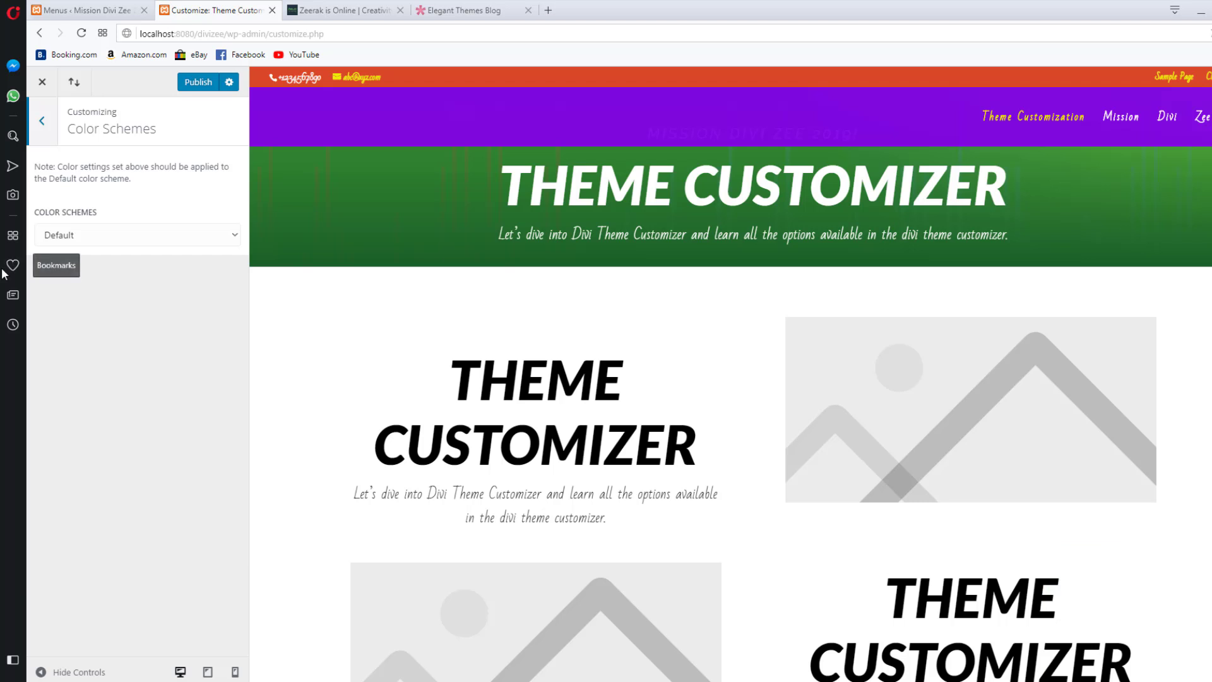
pyautogui.click(80, 241)
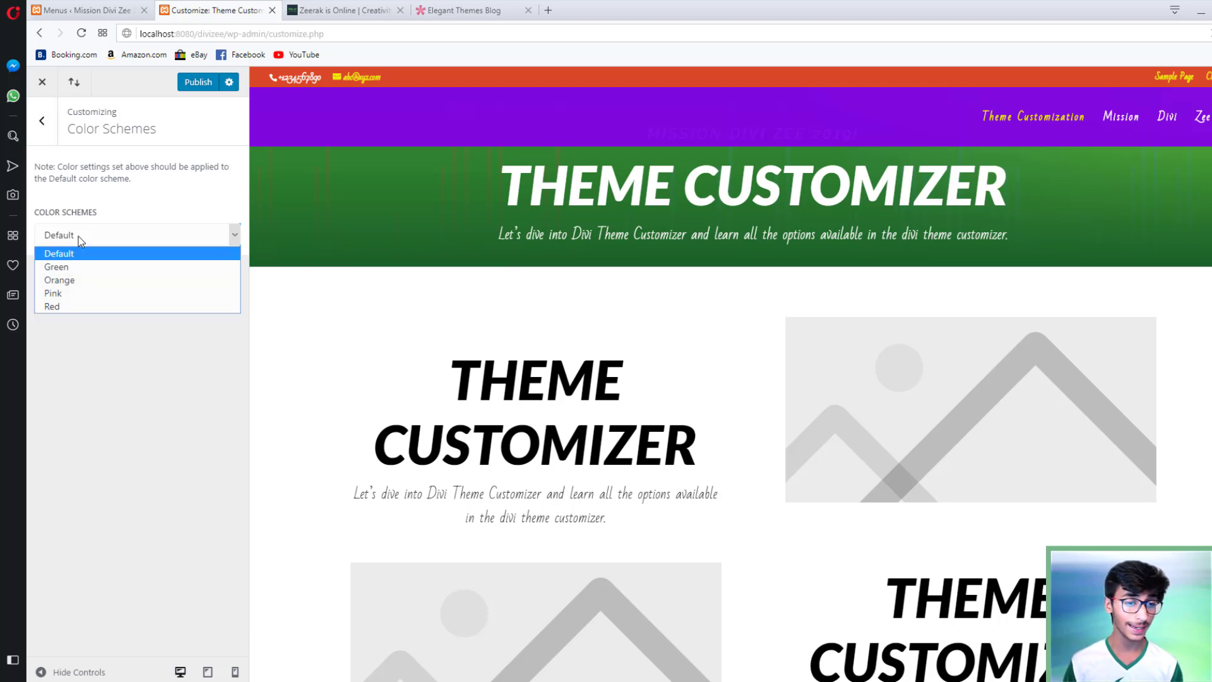
pyautogui.click(61, 269)
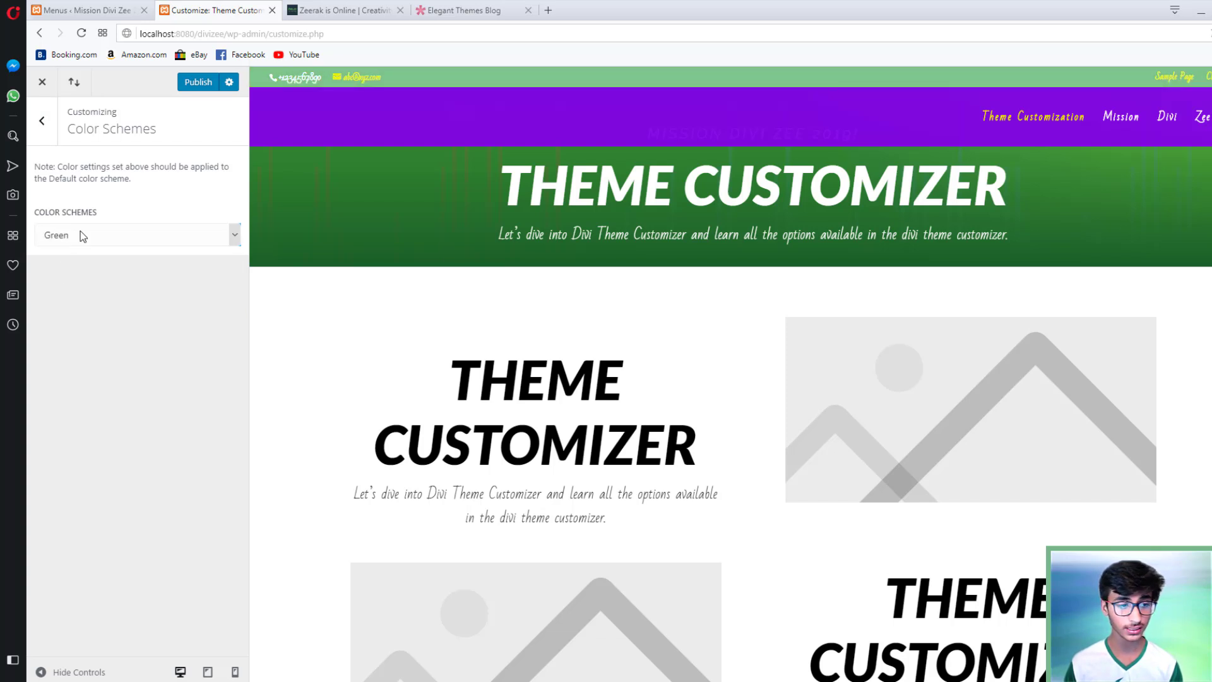
pyautogui.scroll(-7, 409, 142)
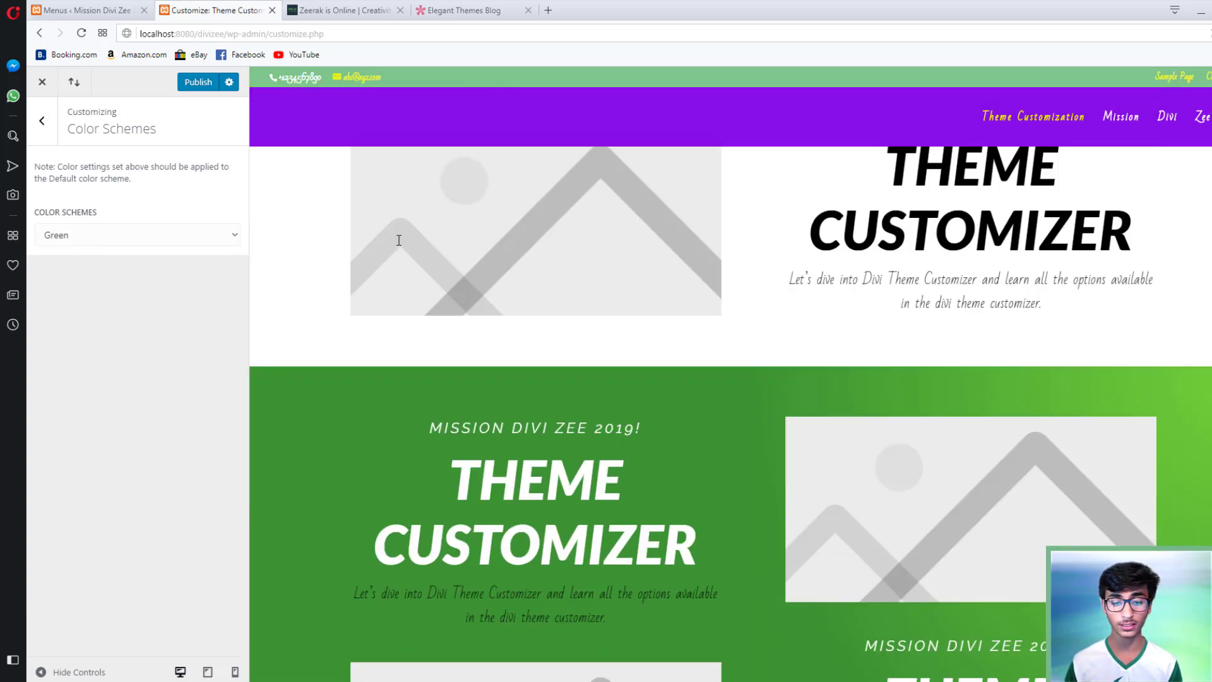
pyautogui.scroll(-2, 399, 240)
pyautogui.scroll(9, 399, 242)
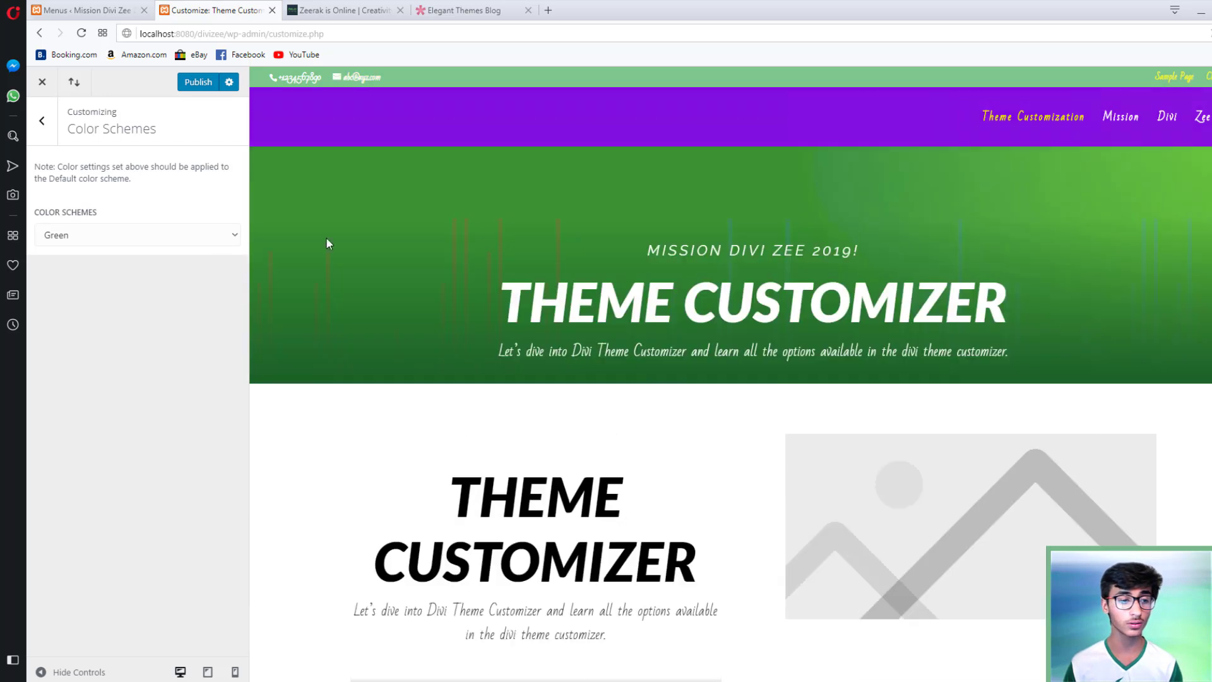
# Preview the Orange color scheme, restore the Default scheme and return to the main customizer sections
pyautogui.click(103, 237)
pyautogui.click(63, 292)
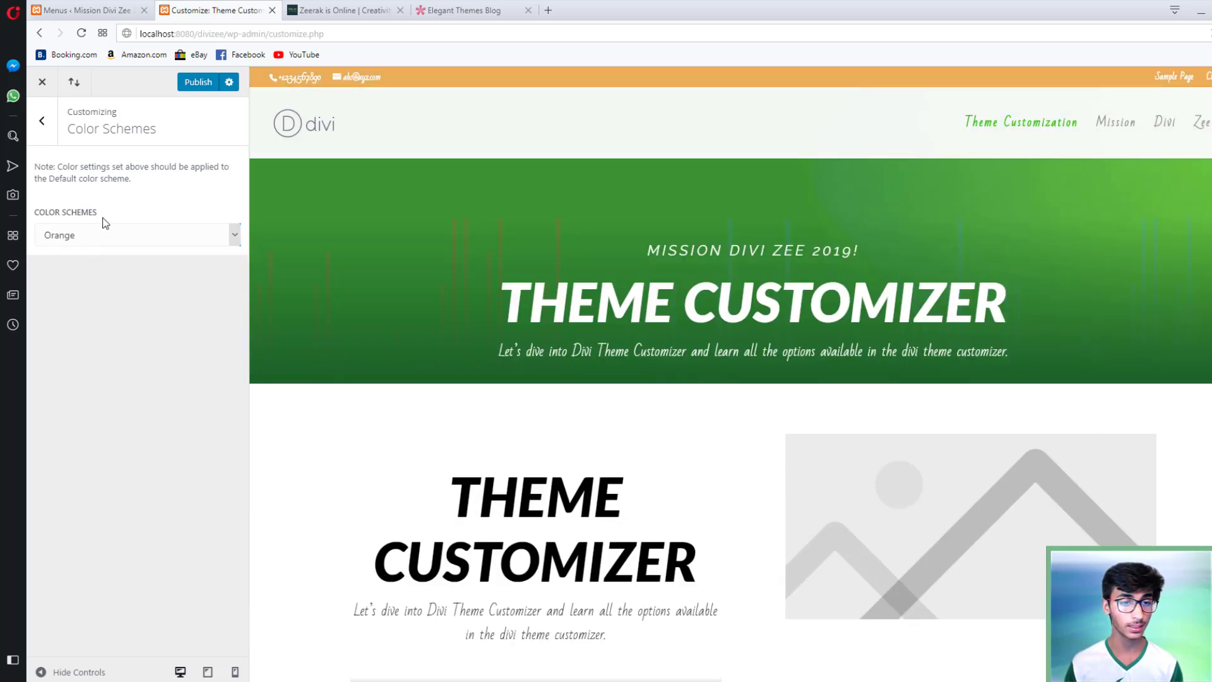
pyautogui.click(99, 244)
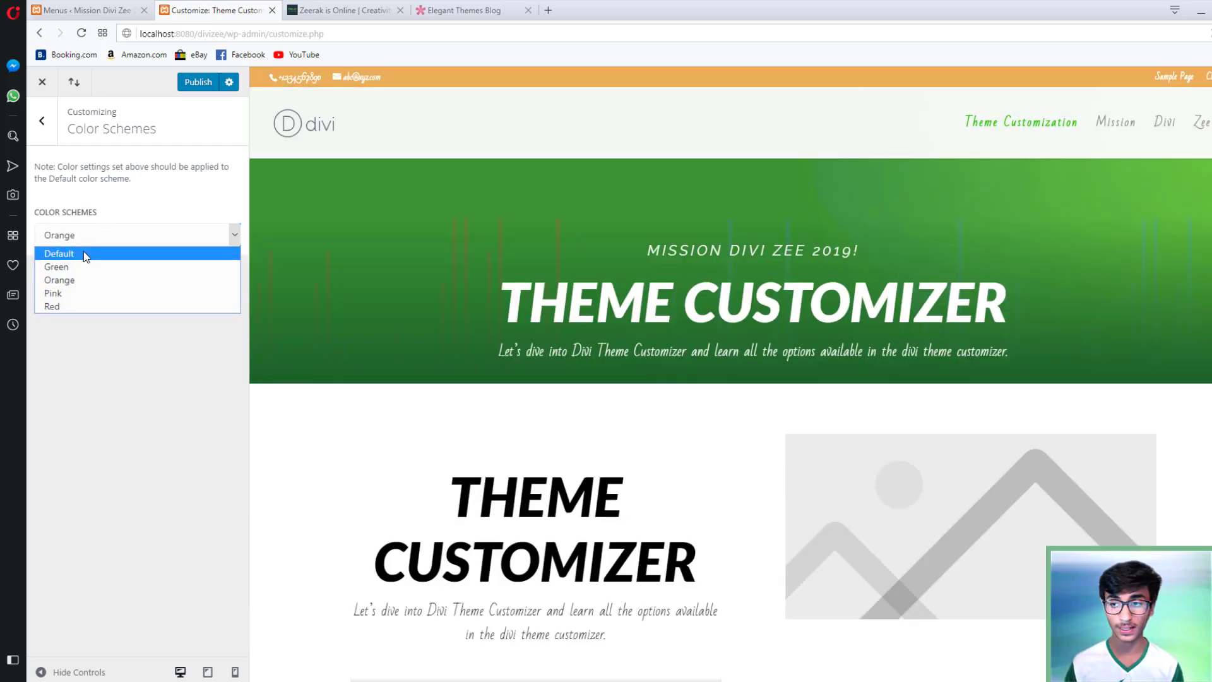
pyautogui.click(84, 253)
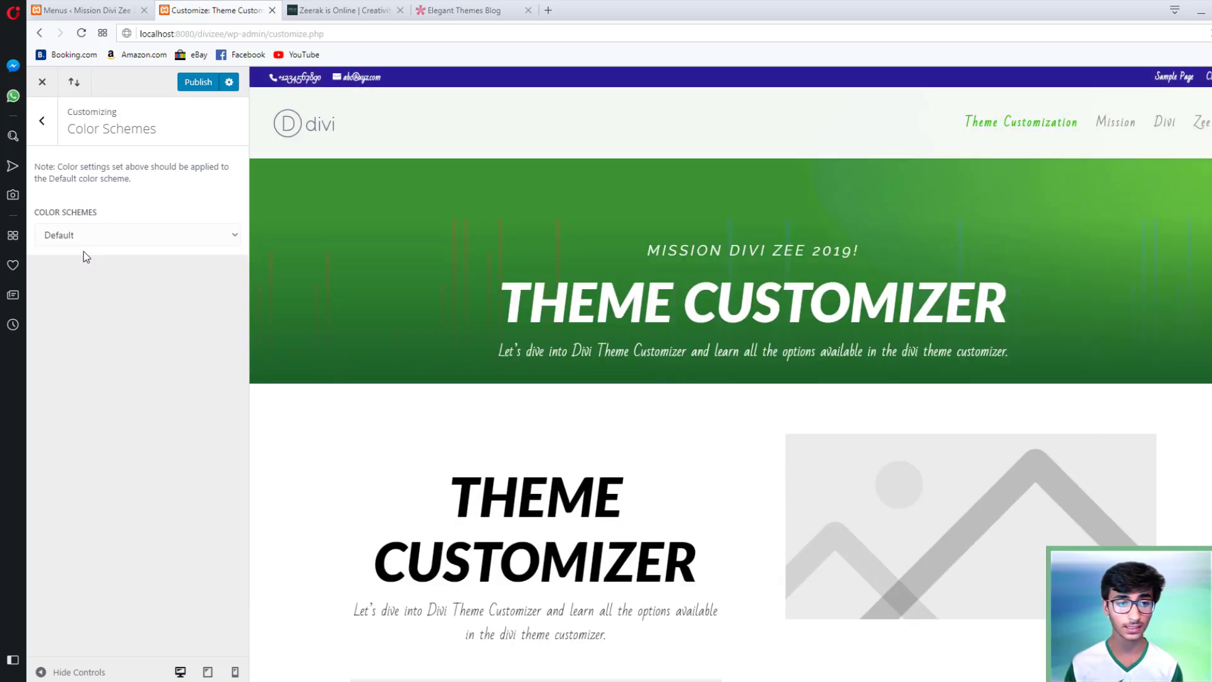
pyautogui.click(40, 134)
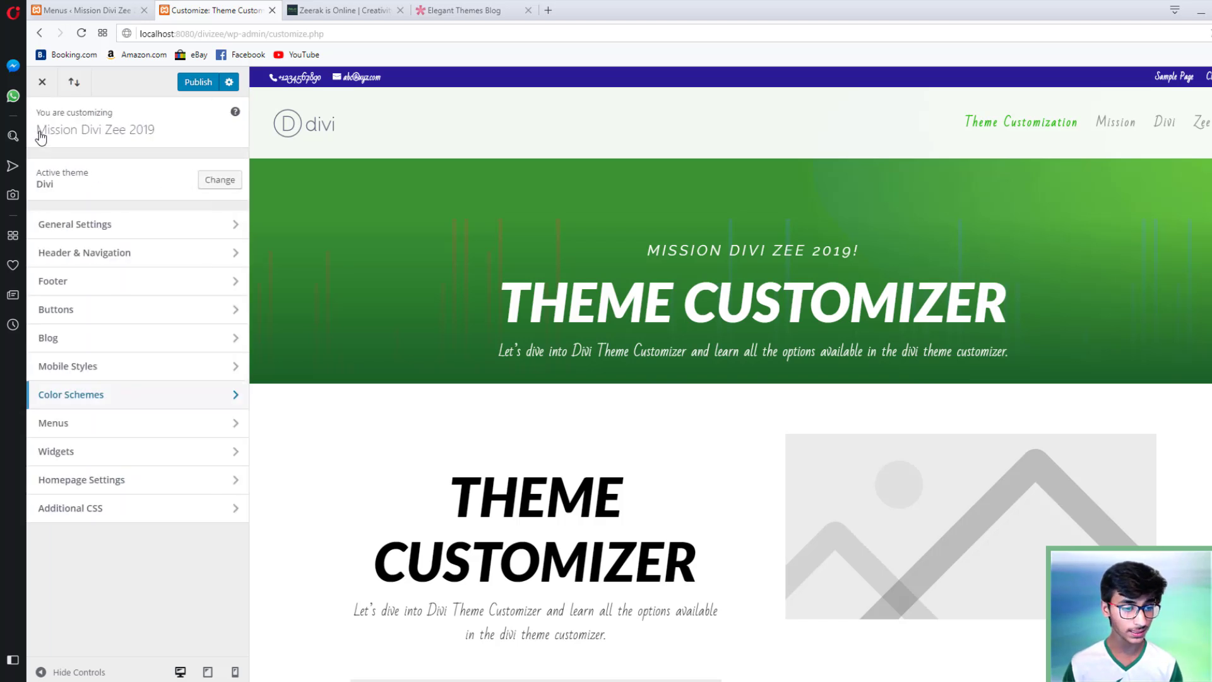
# Review the customizer's Menus section against the WordPress Menus page, and look over the page preview down to the footer widgets
pyautogui.click(60, 423)
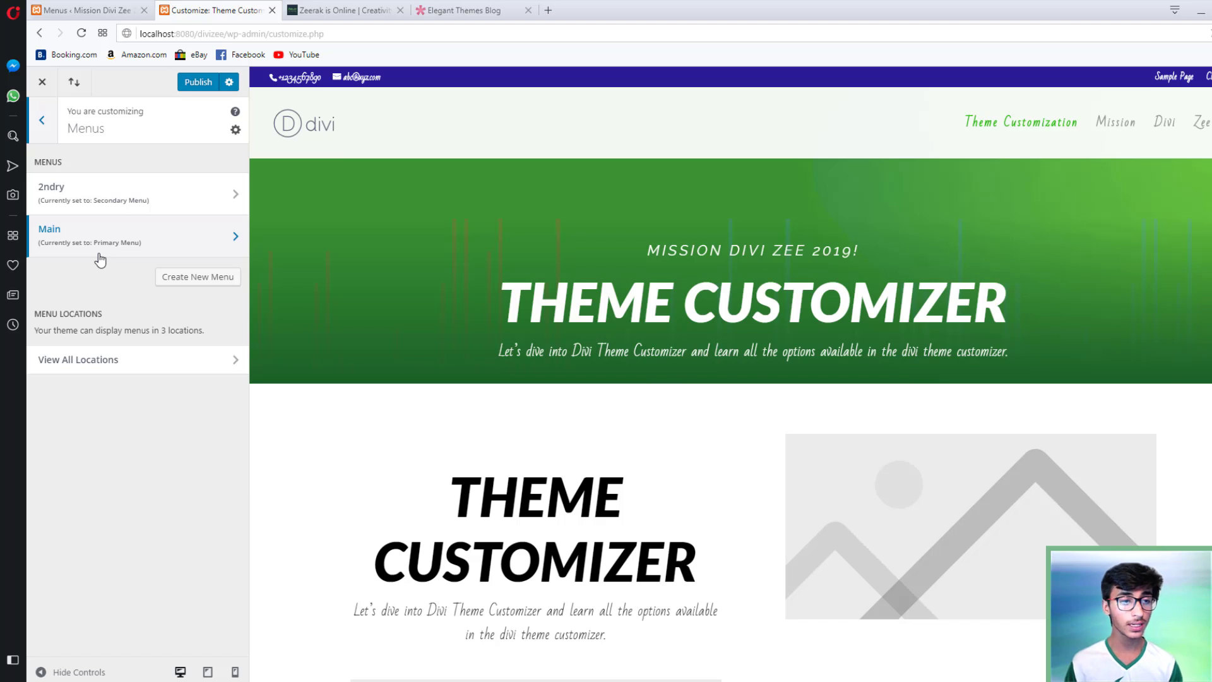
pyautogui.click(88, 10)
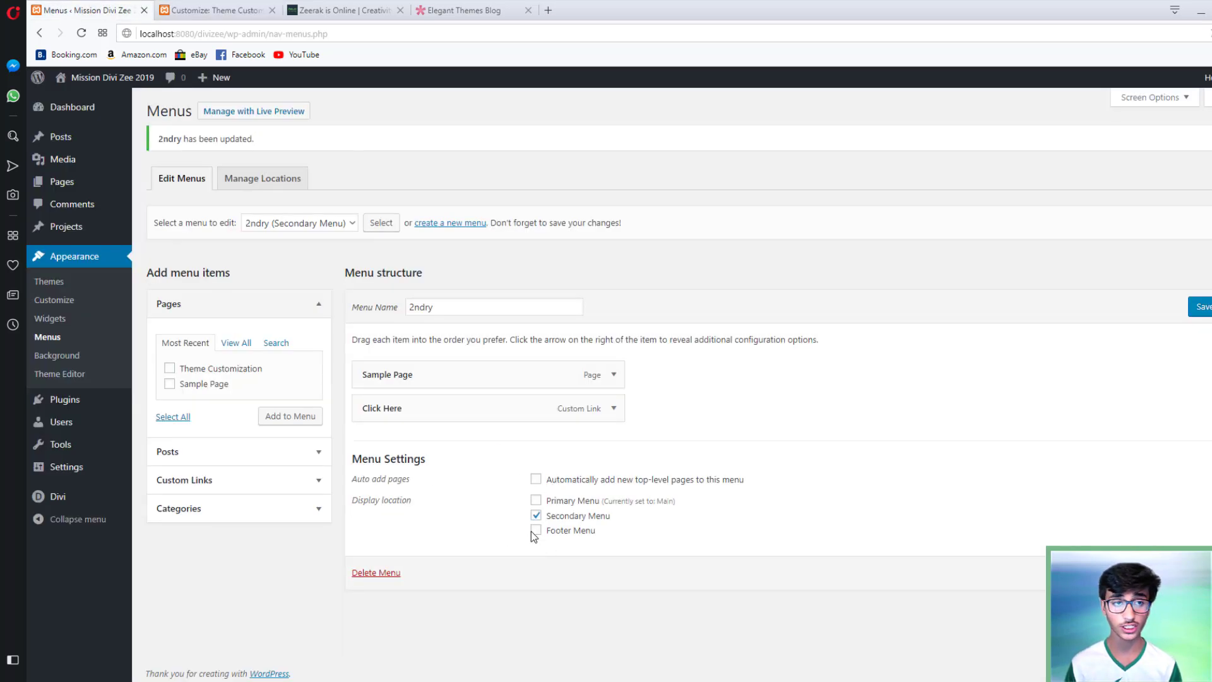
pyautogui.click(215, 9)
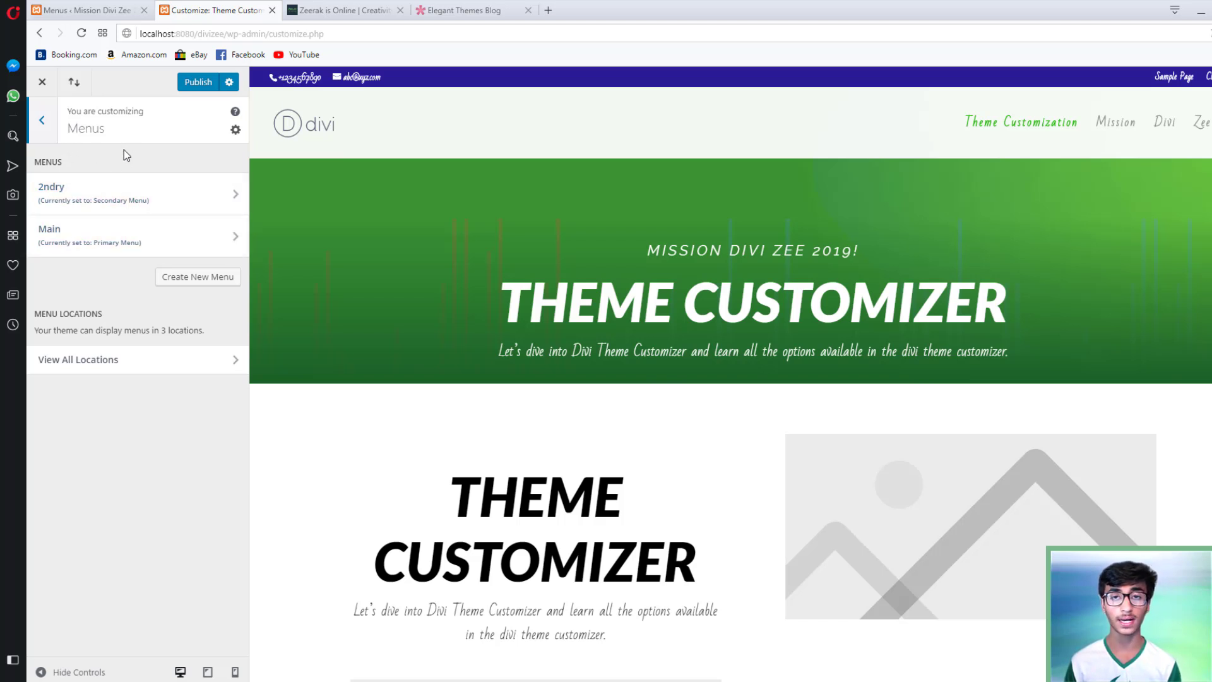
pyautogui.click(49, 141)
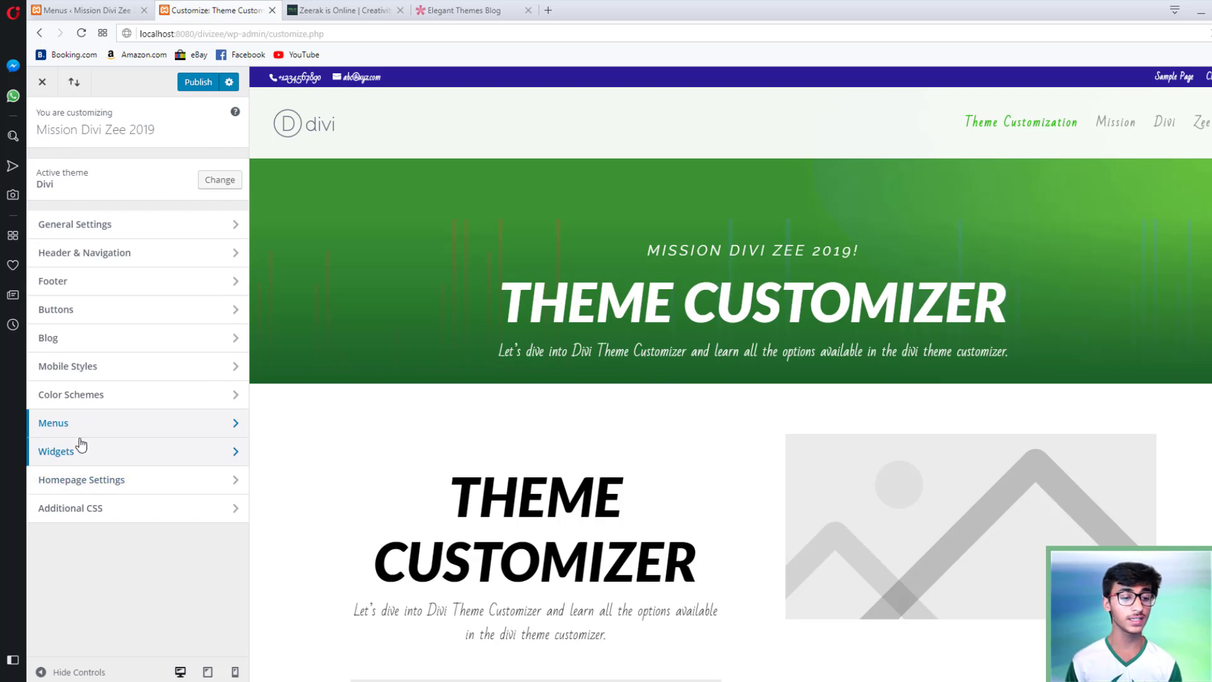
pyautogui.scroll(-10, 452, 306)
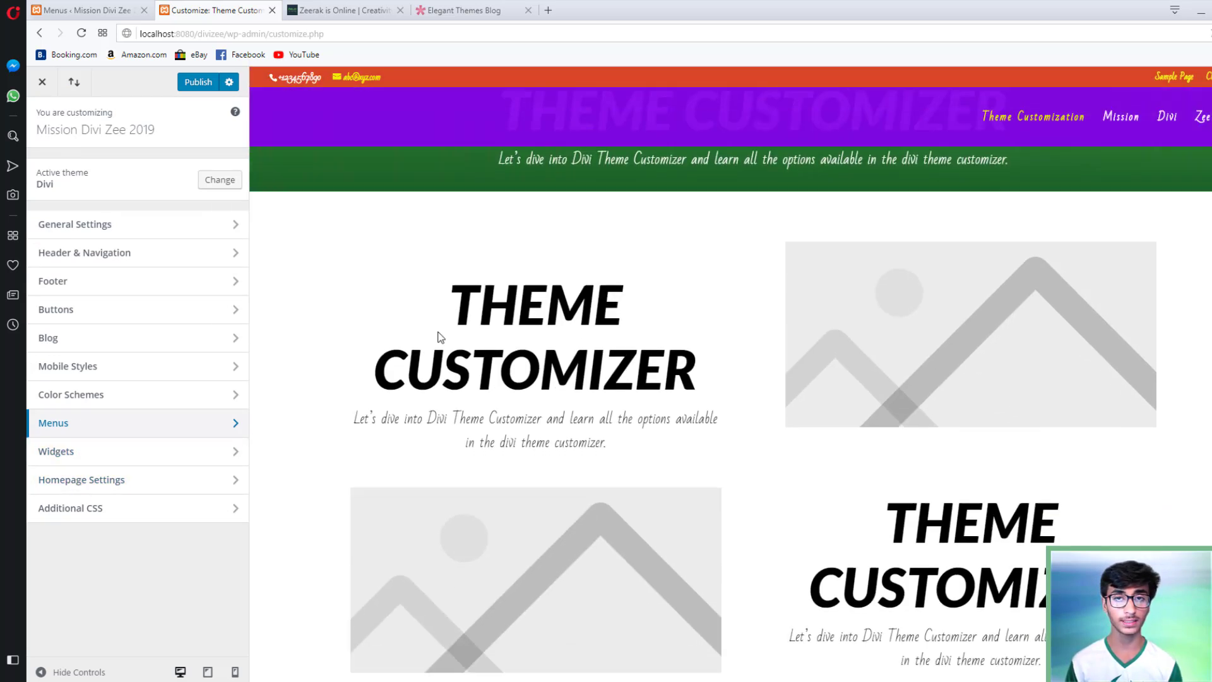
pyautogui.scroll(-5, 366, 348)
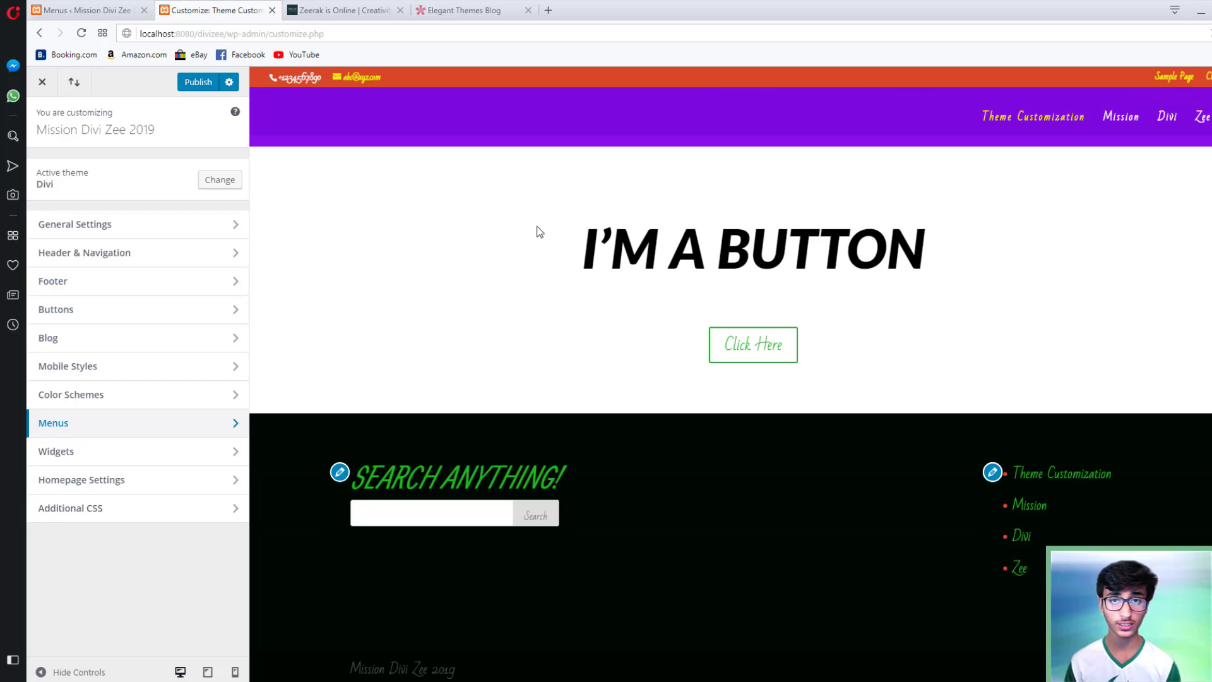
# Open the Homepage Settings and compare them with the live site's front page opened in a new tab
pyautogui.click(82, 481)
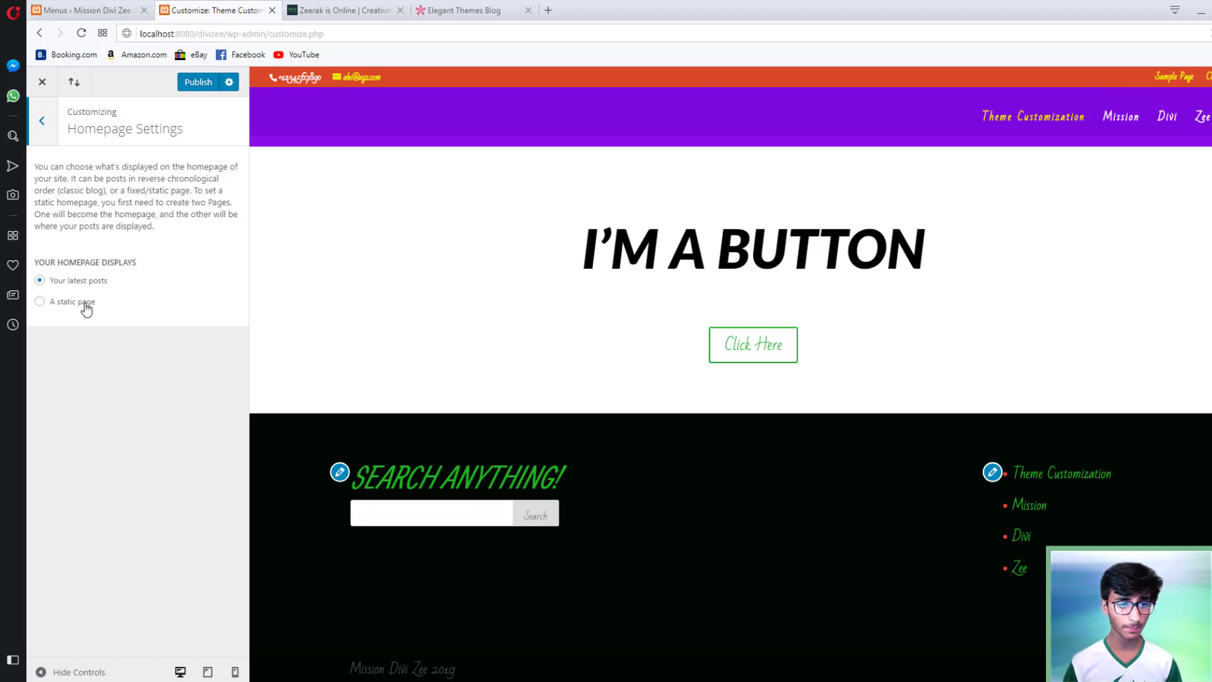
pyautogui.click(103, 10)
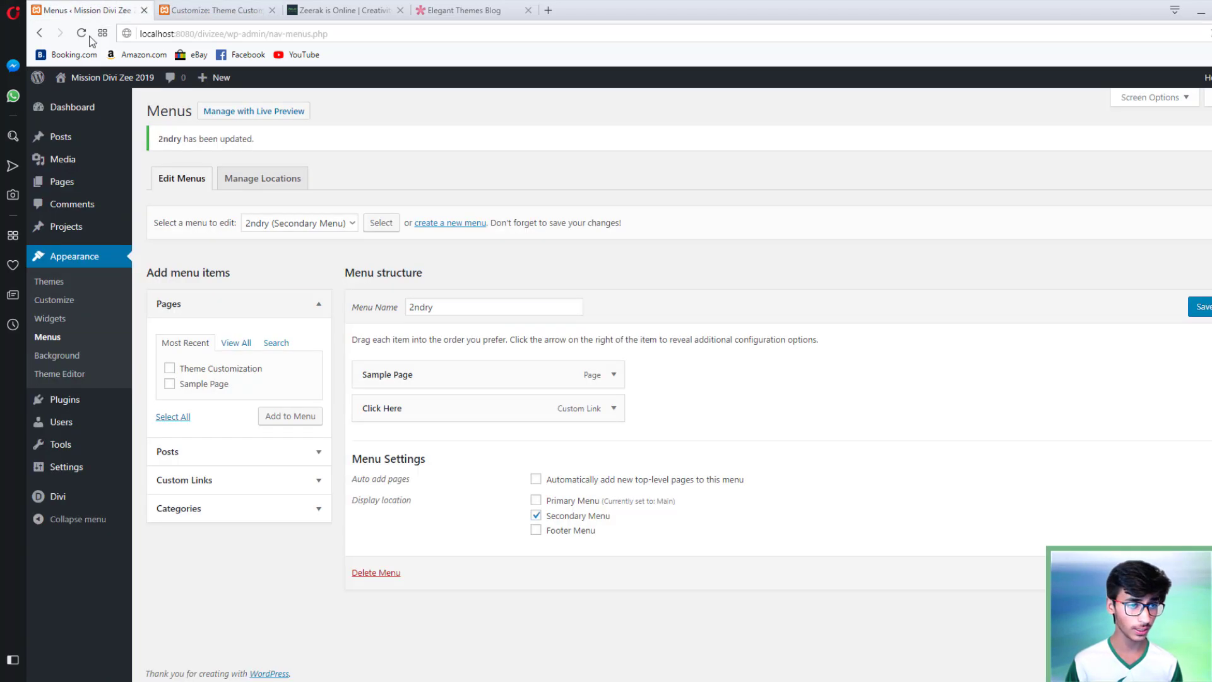
pyautogui.moveTo(117, 74)
pyautogui.rightClick(85, 104)
pyautogui.click(84, 107)
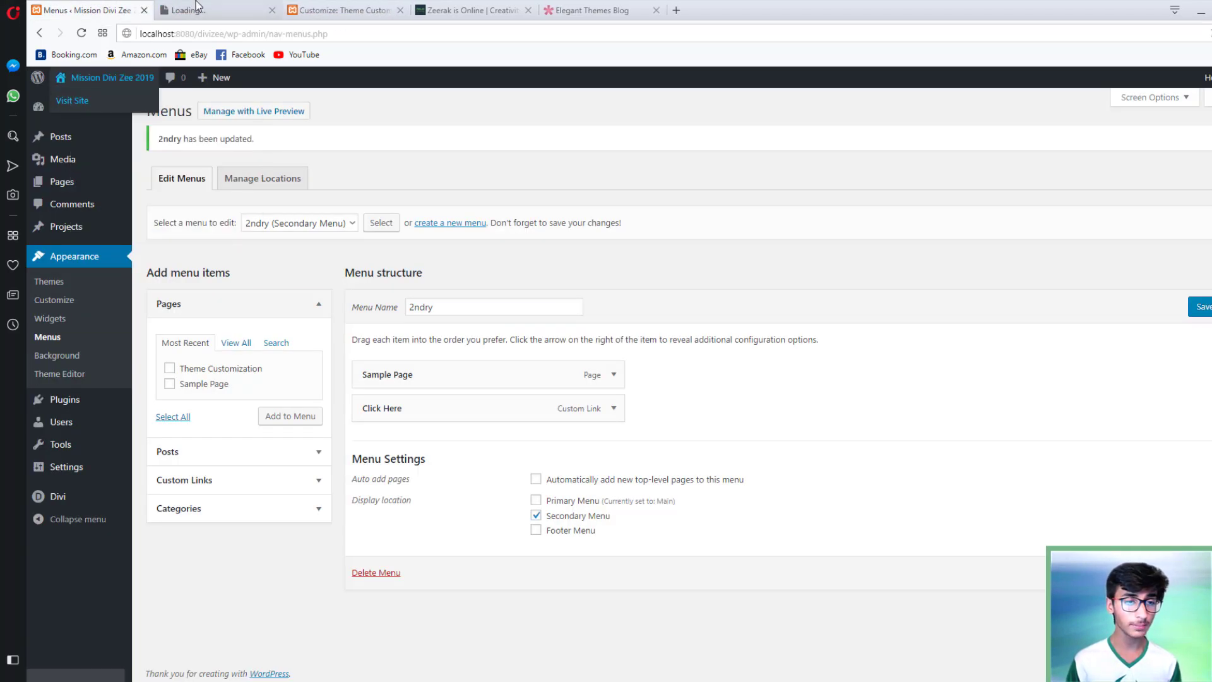
pyautogui.click(193, 10)
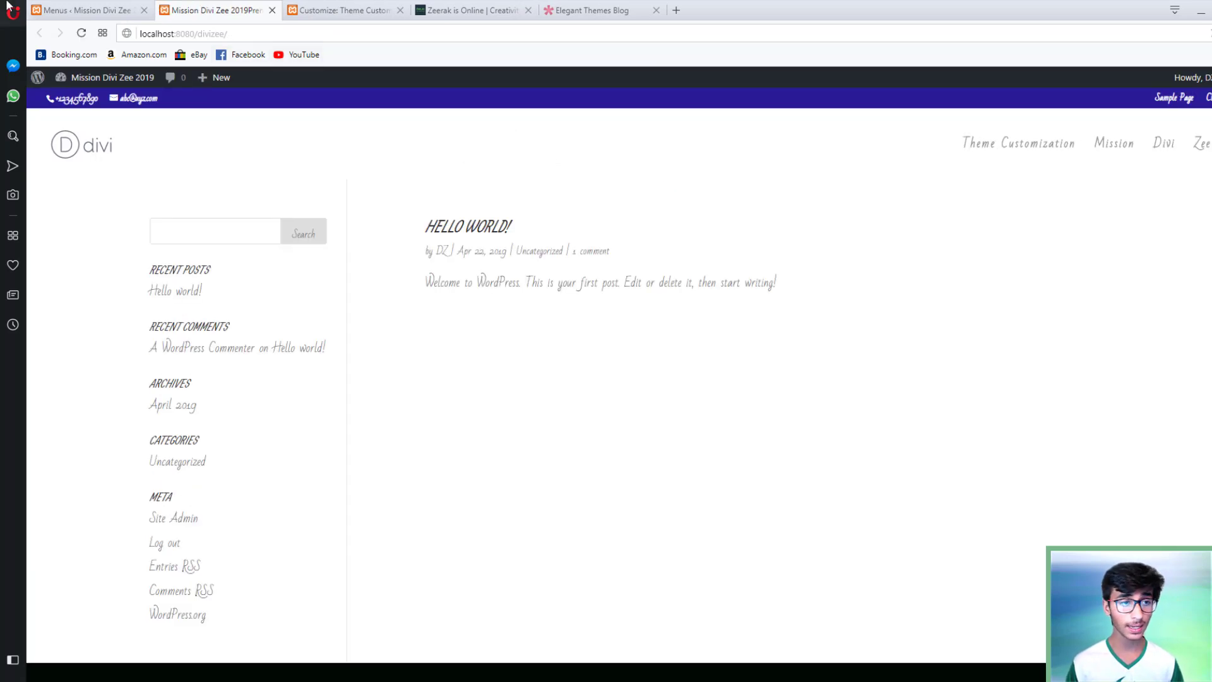
pyautogui.click(299, 9)
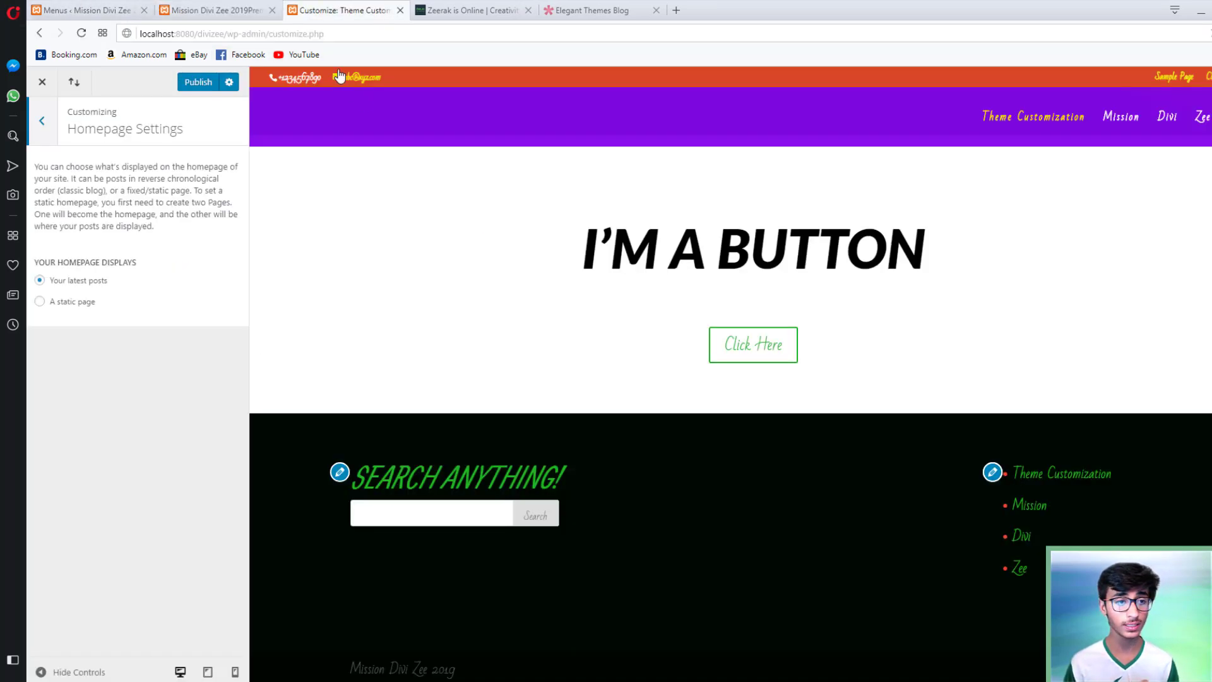
pyautogui.click(209, 5)
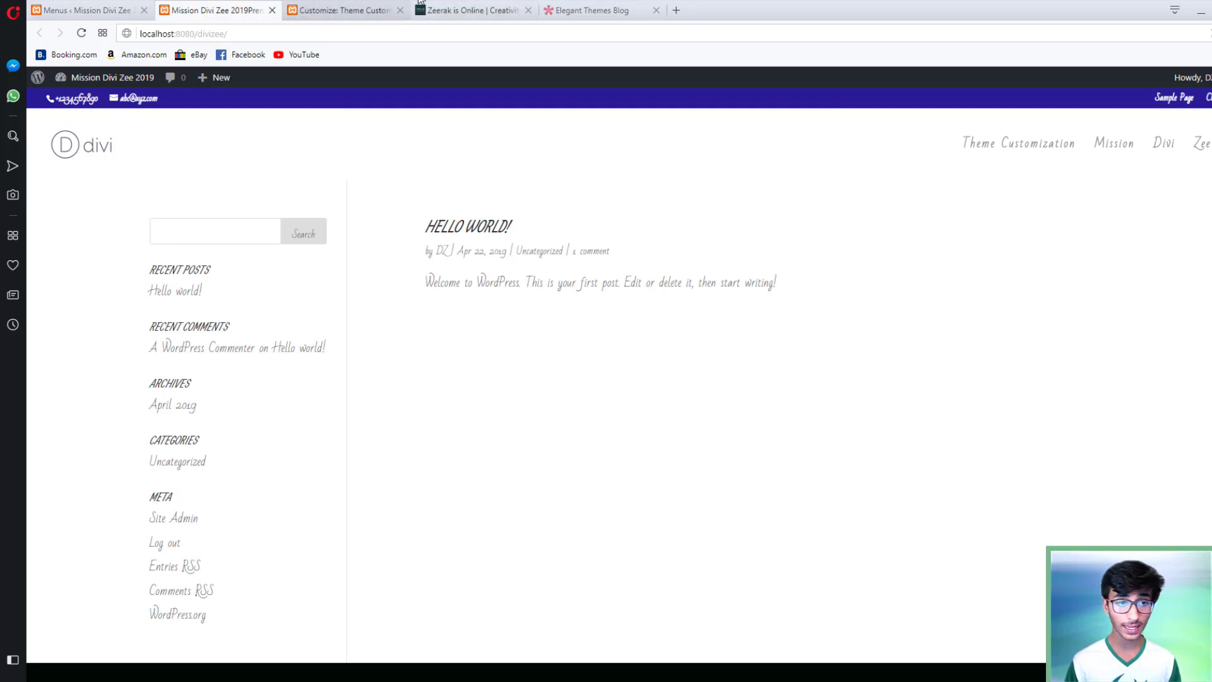
pyautogui.click(361, 5)
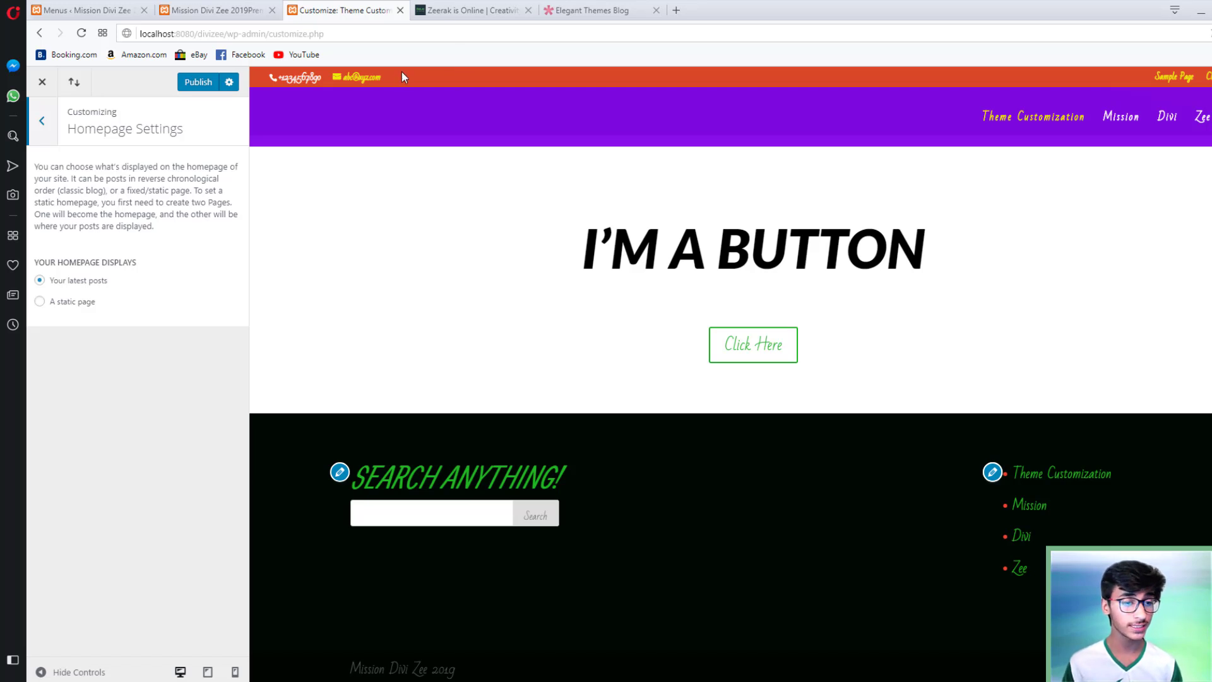
# Set the homepage to a static page using Theme Customization, reload the live site, and publish the customizer changes
pyautogui.click(74, 309)
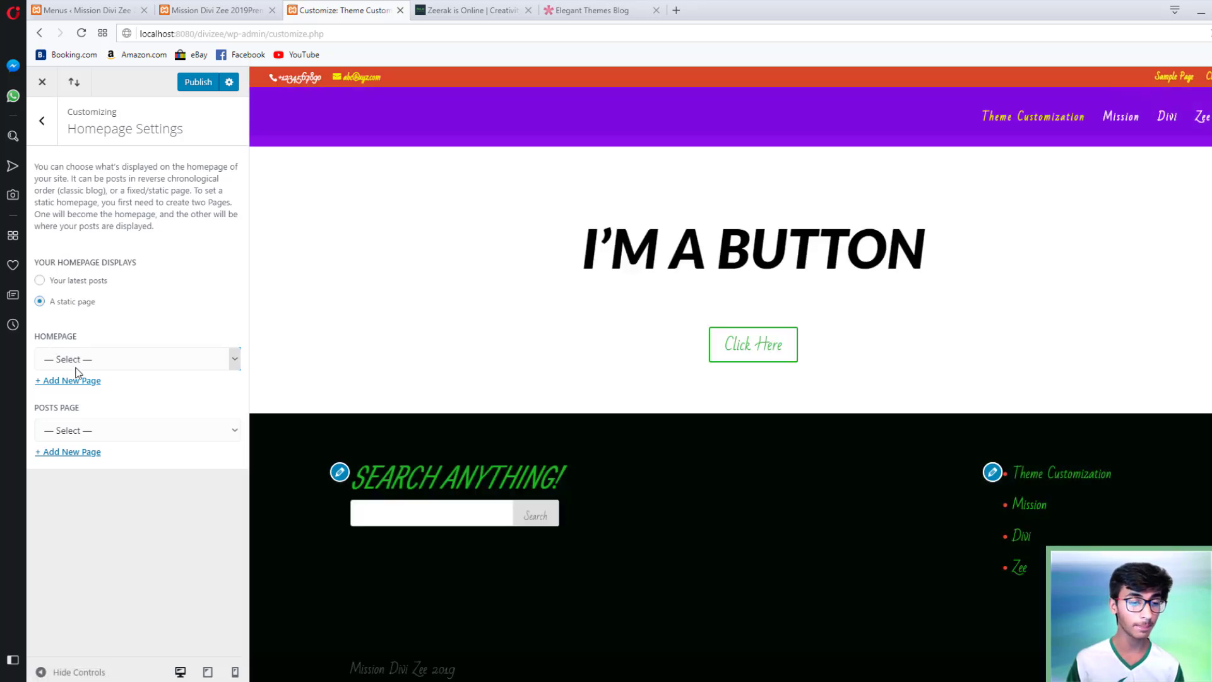
pyautogui.click(71, 358)
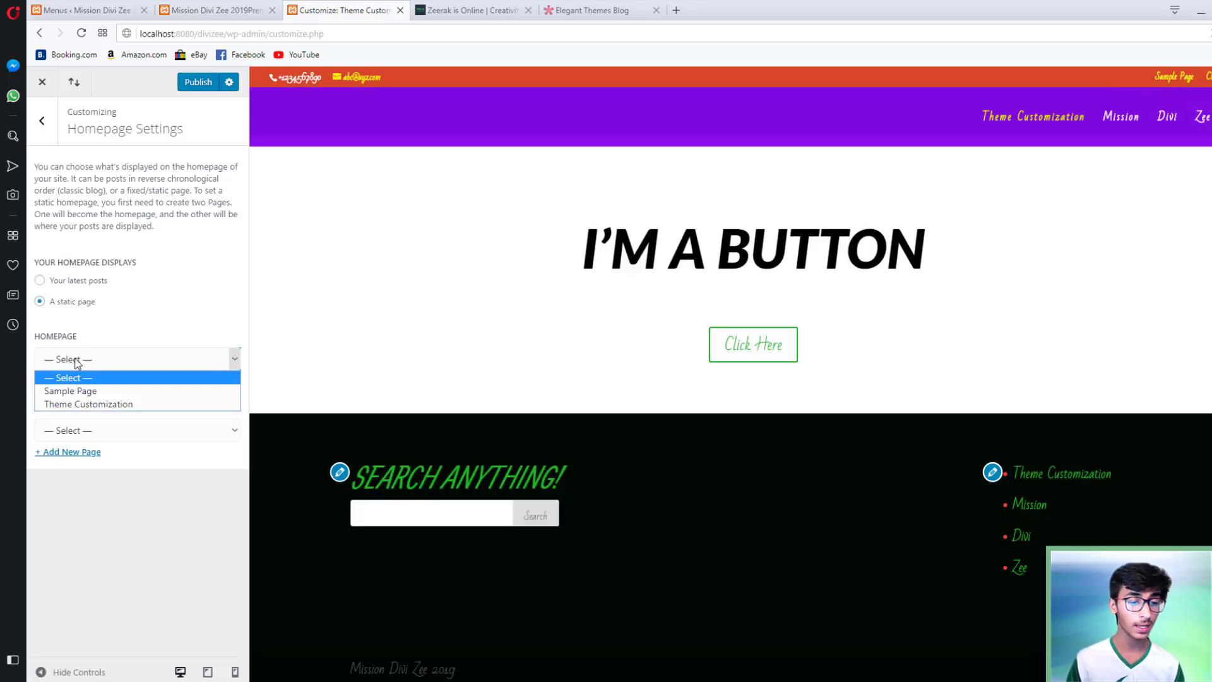
pyautogui.click(83, 405)
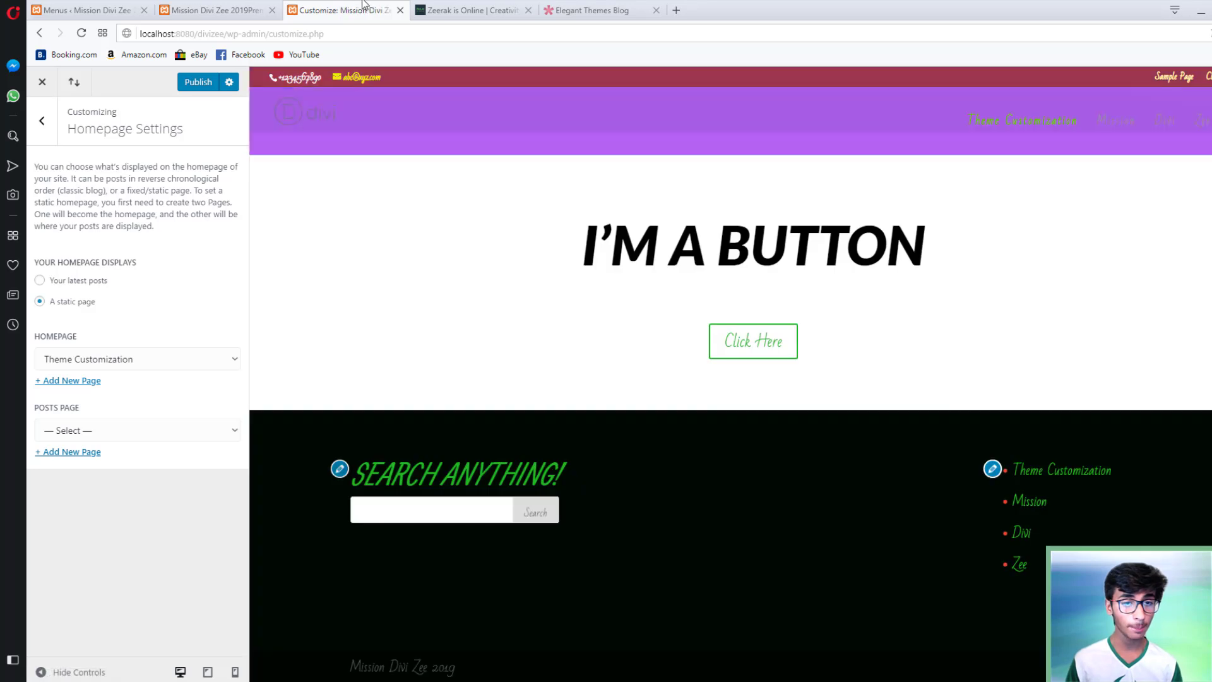
pyautogui.click(215, 10)
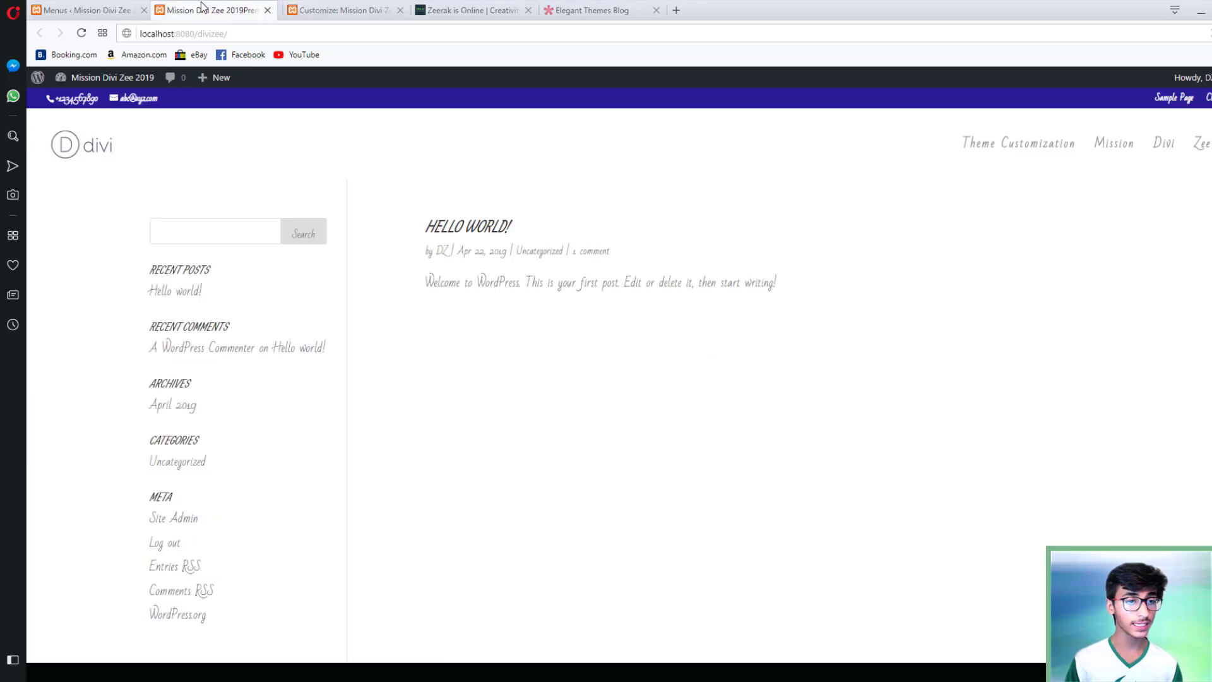
pyautogui.click(82, 33)
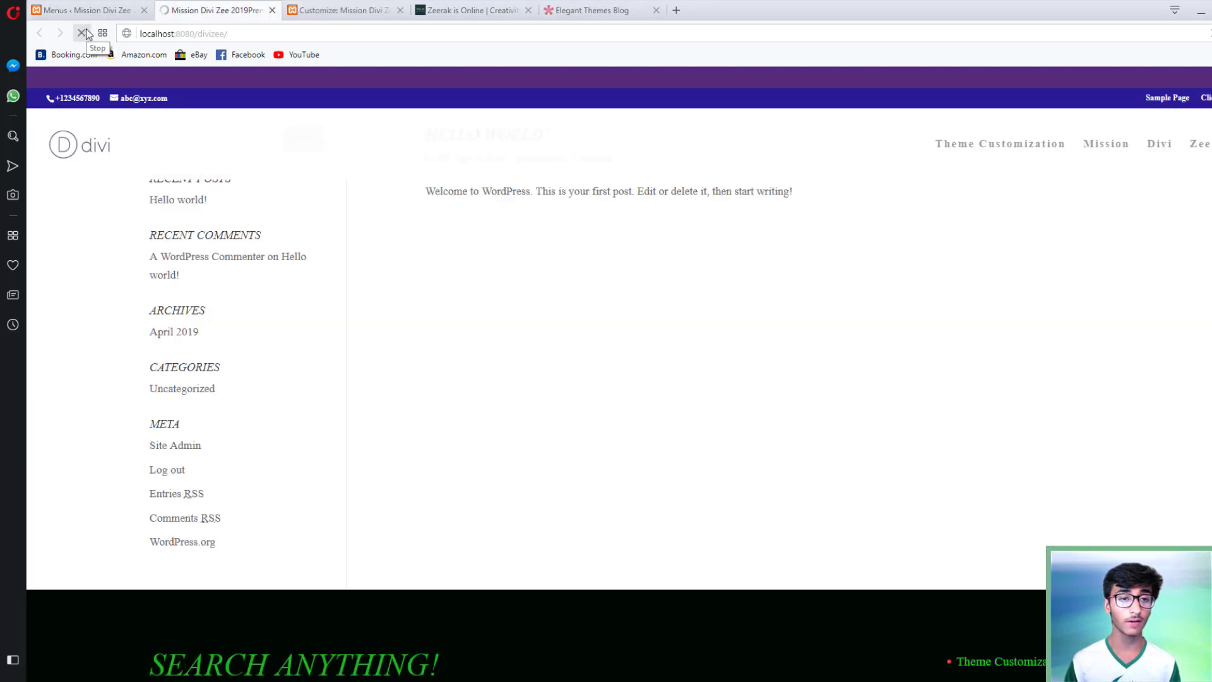
pyautogui.click(79, 8)
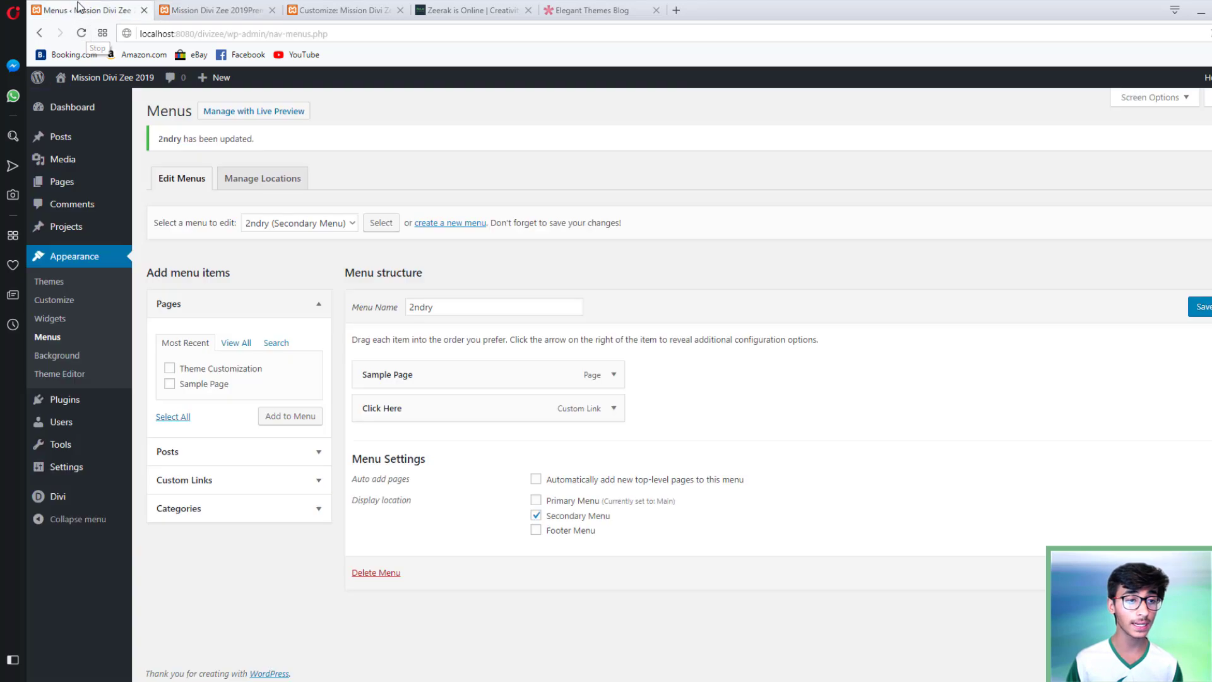
pyautogui.click(335, 8)
pyautogui.click(201, 84)
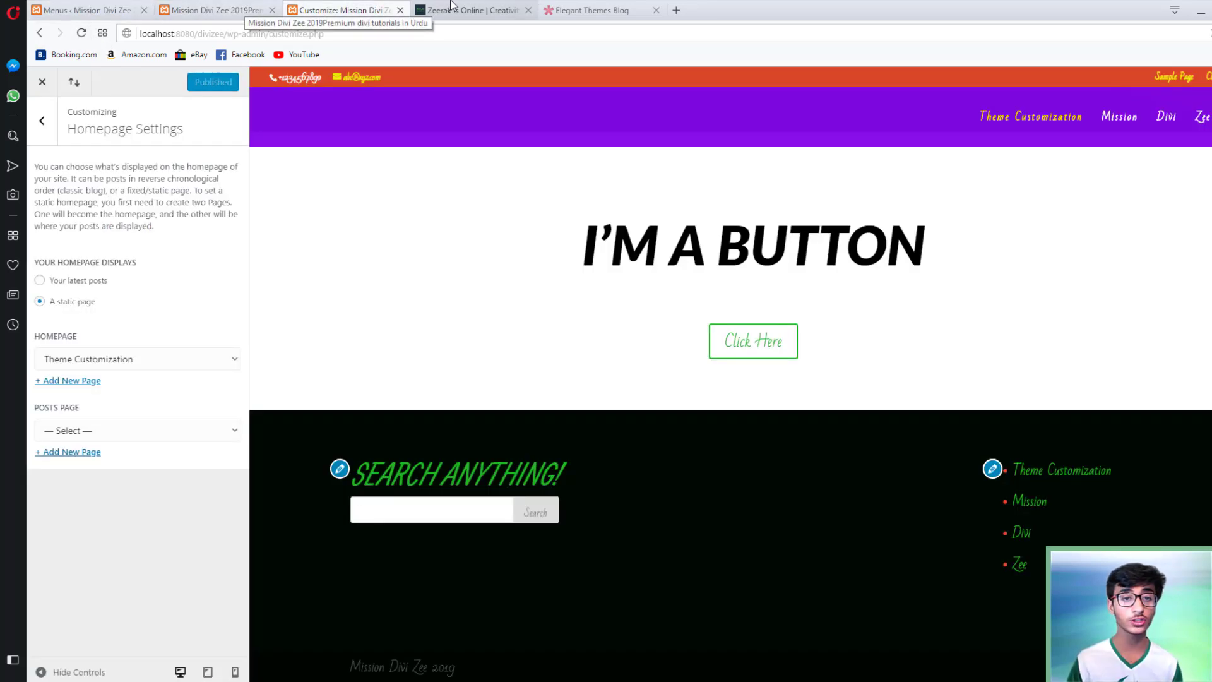
# On zeerakisonline.com, view the Portfolio page and shorten its address to the root domain to load the homepage
pyautogui.click(467, 10)
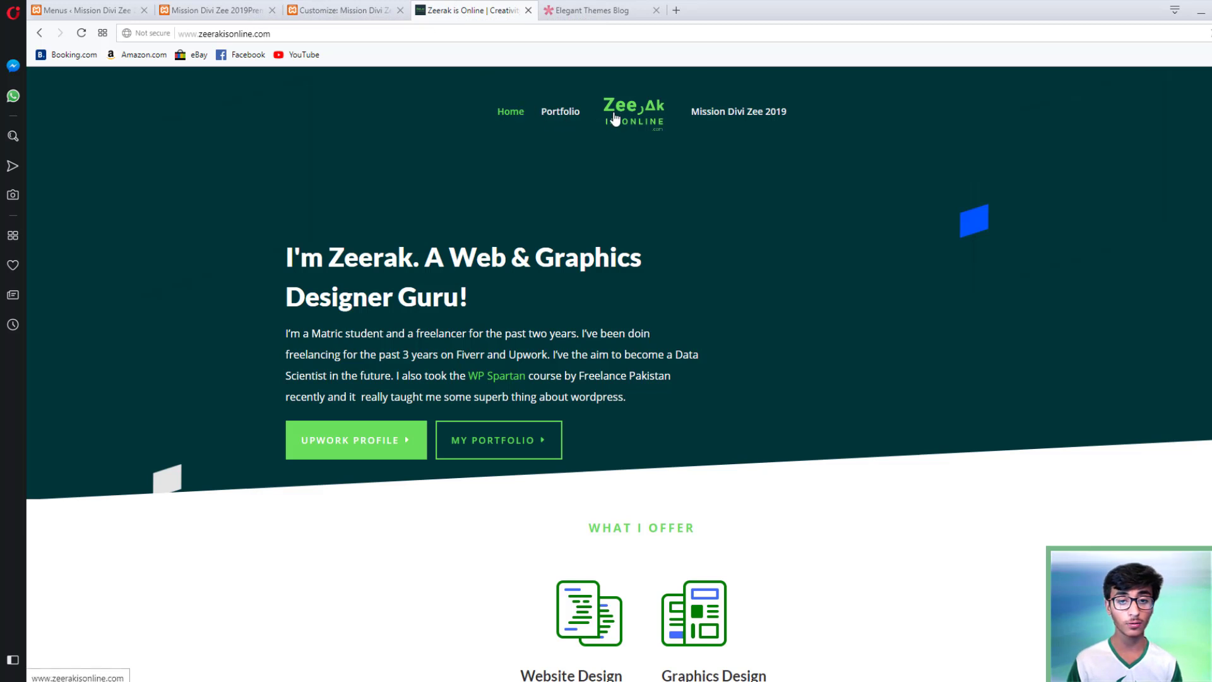
pyautogui.click(569, 118)
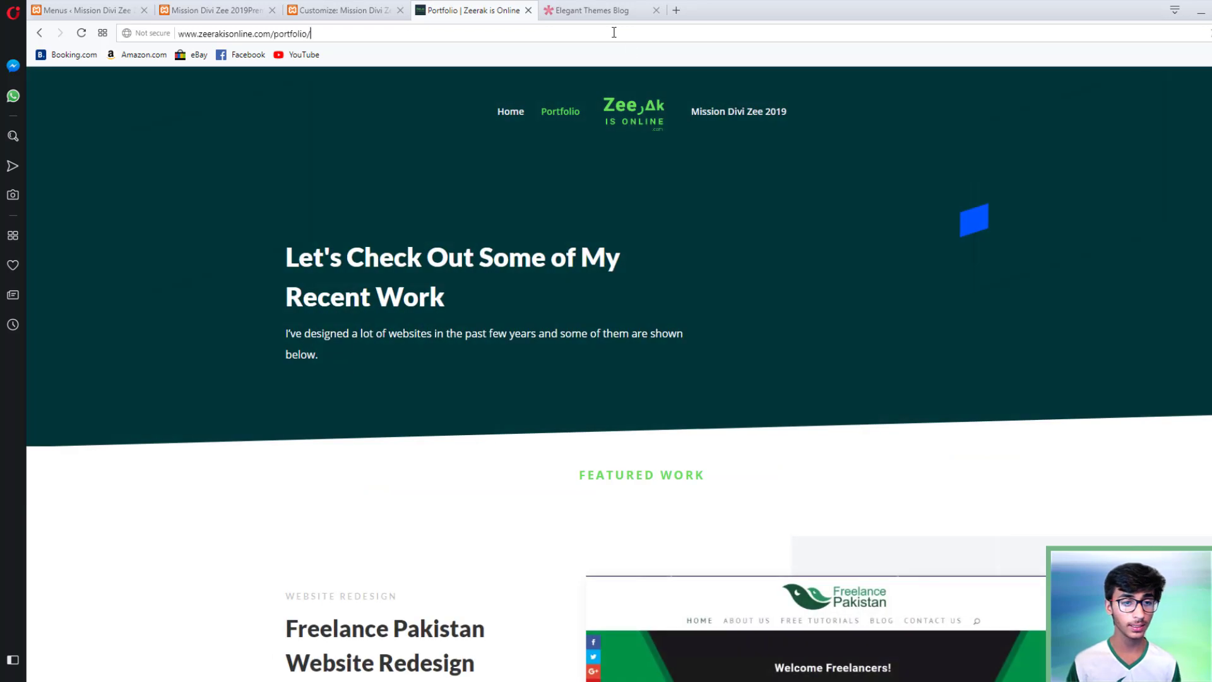
pyautogui.click(613, 32)
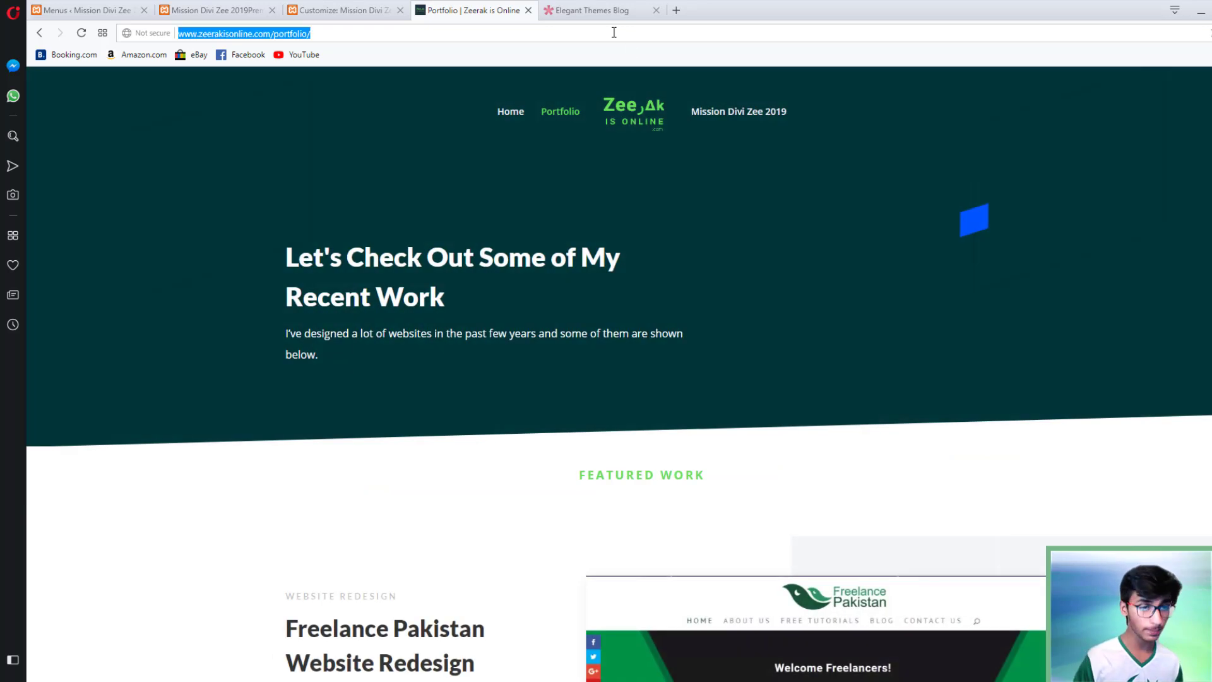
pyautogui.press('End')
pyautogui.press('BackSpace')
pyautogui.press('BackSpace')
pyautogui.press('BackSpace')
pyautogui.press('BackSpace')
pyautogui.press('BackSpace')
pyautogui.press('BackSpace')
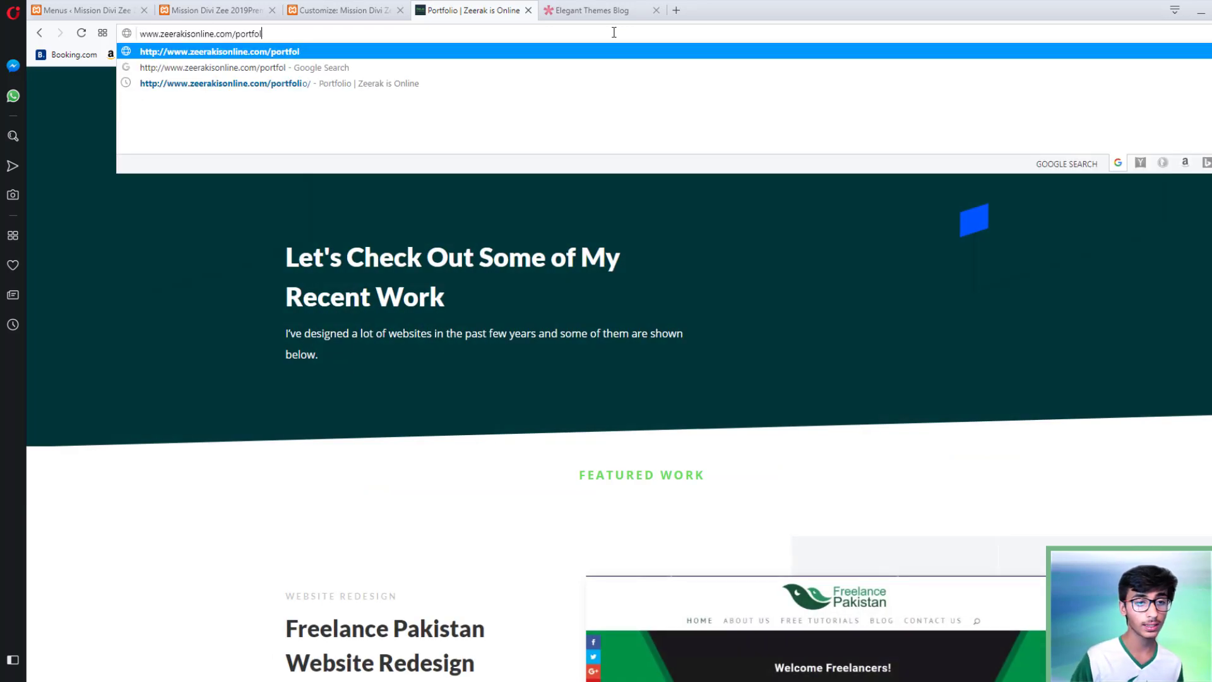
pyautogui.press('BackSpace')
pyautogui.press('BackSpace')
pyautogui.press('BackSpace')
pyautogui.press('BackSpace')
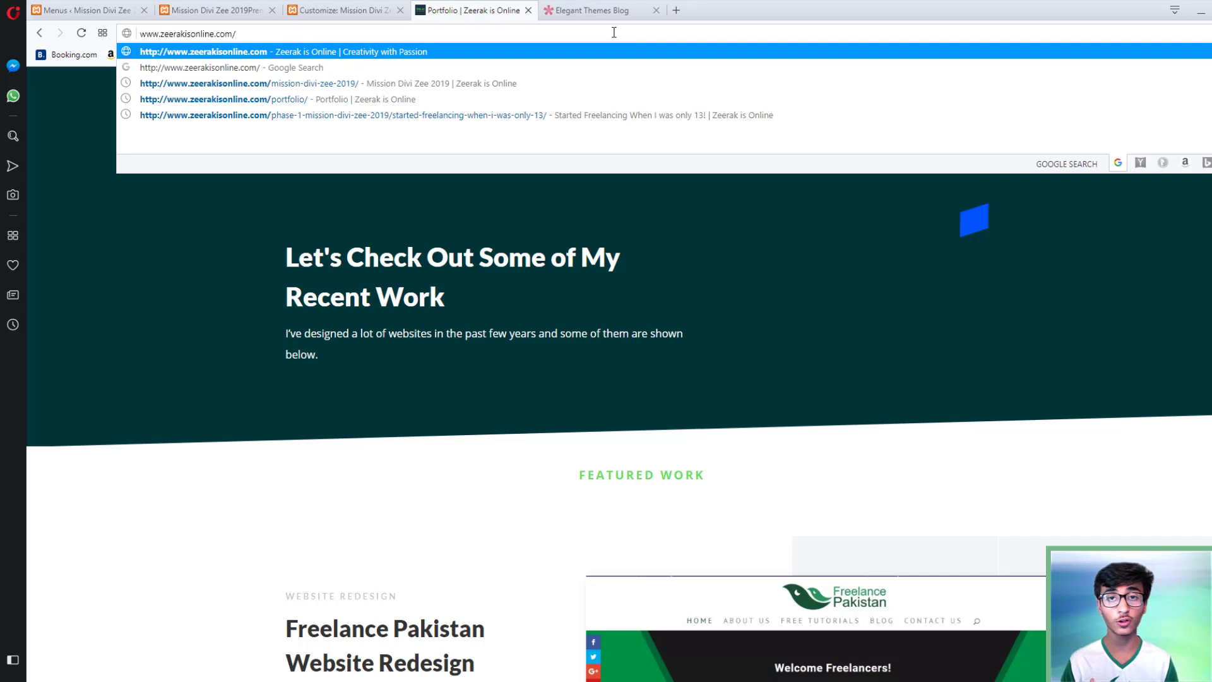
pyautogui.press('Return')
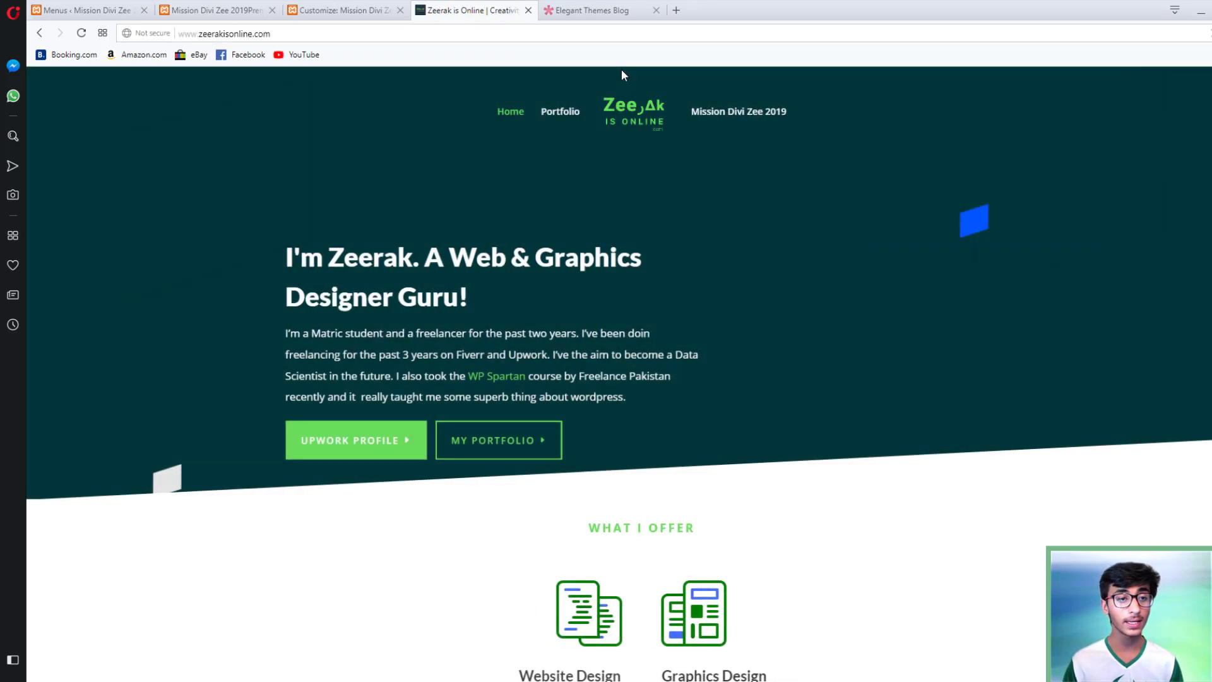
# Open the Mission Divi Zee 2019 site in a new tab from the WordPress admin and compare its homepage with the earlier tab
pyautogui.click(285, 9)
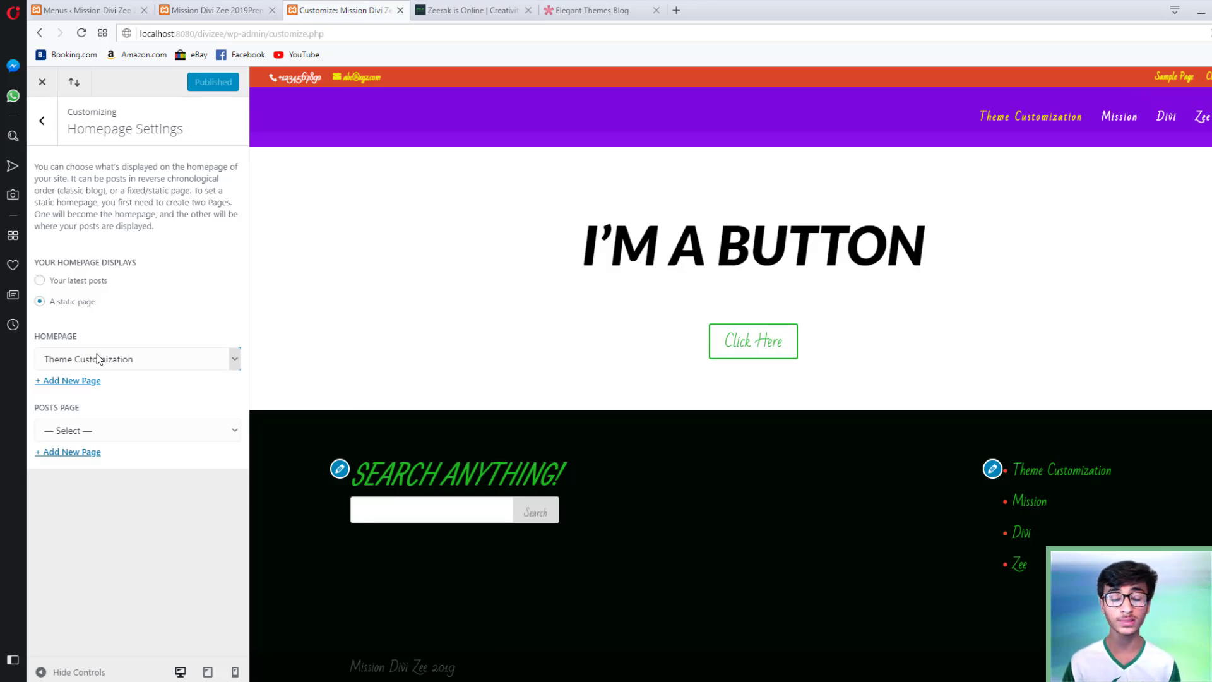
pyautogui.click(86, 9)
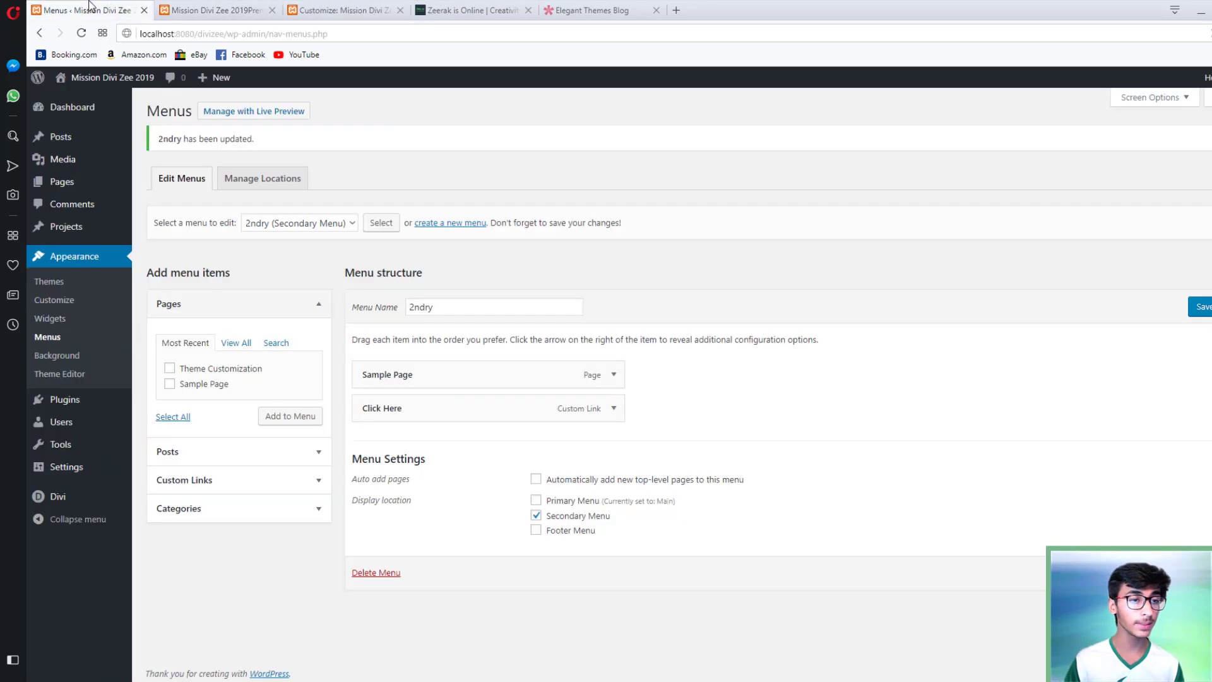
pyautogui.rightClick(83, 99)
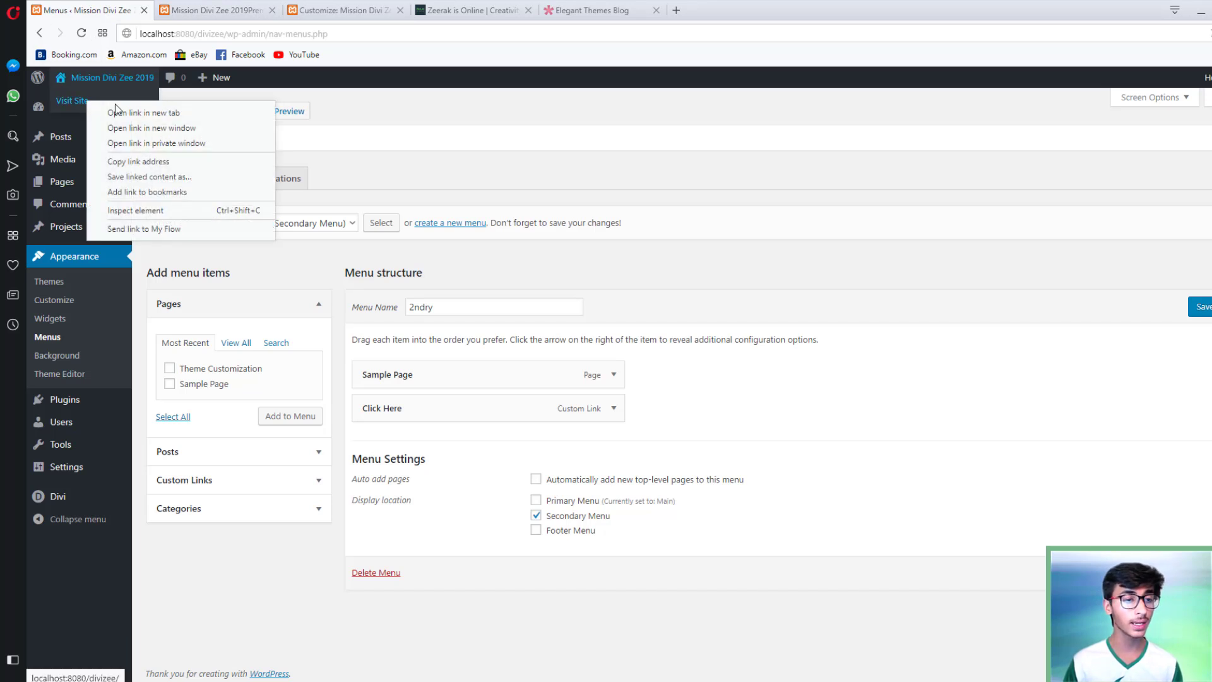
pyautogui.click(128, 115)
pyautogui.click(235, 7)
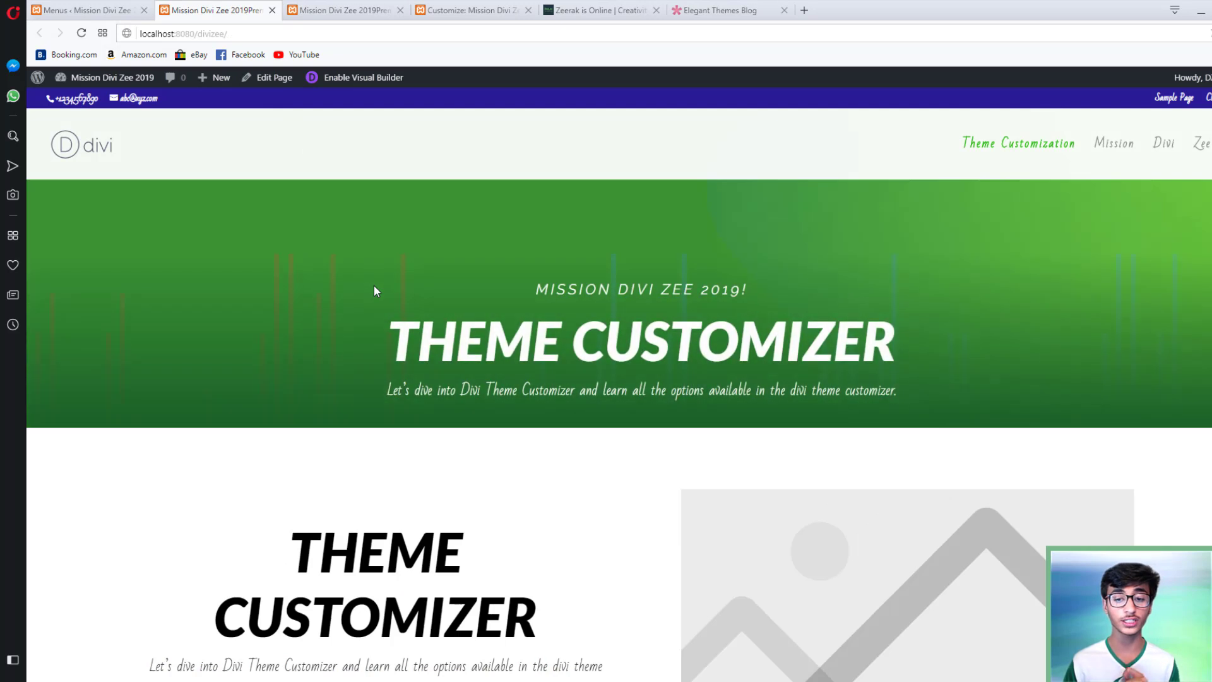
pyautogui.scroll(-2, 379, 285)
pyautogui.click(328, 10)
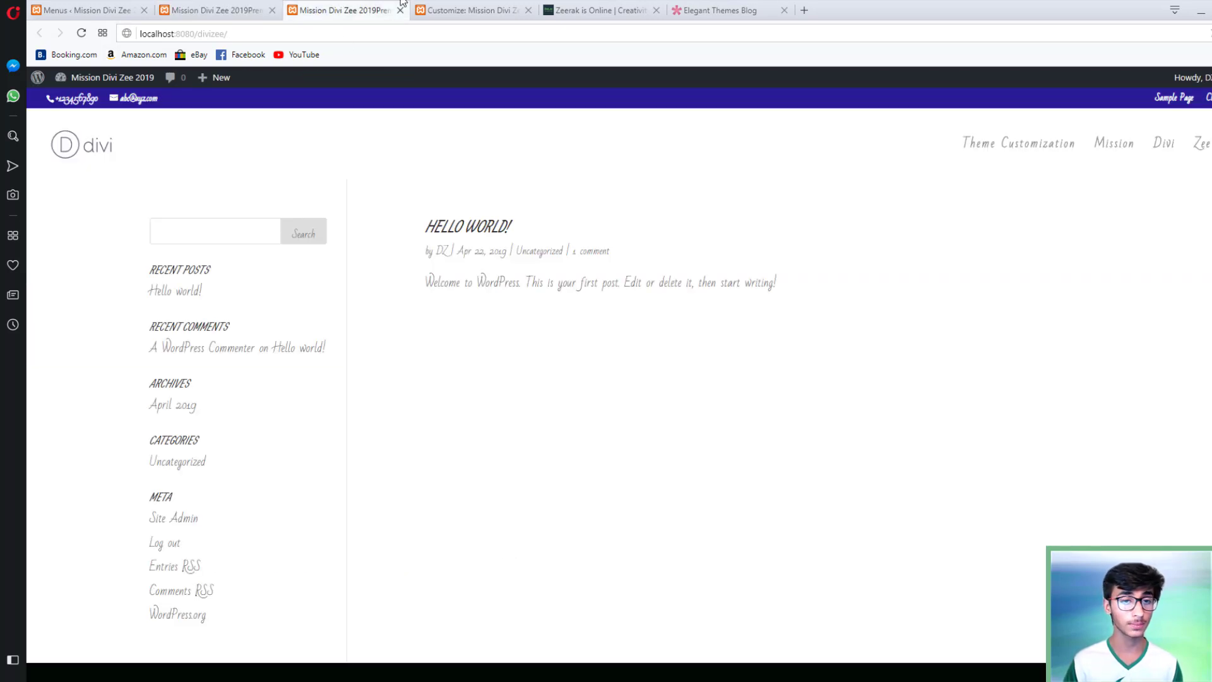
# Return to the customizer's Homepage Settings and view the pages available as the posts page without choosing one
pyautogui.click(461, 10)
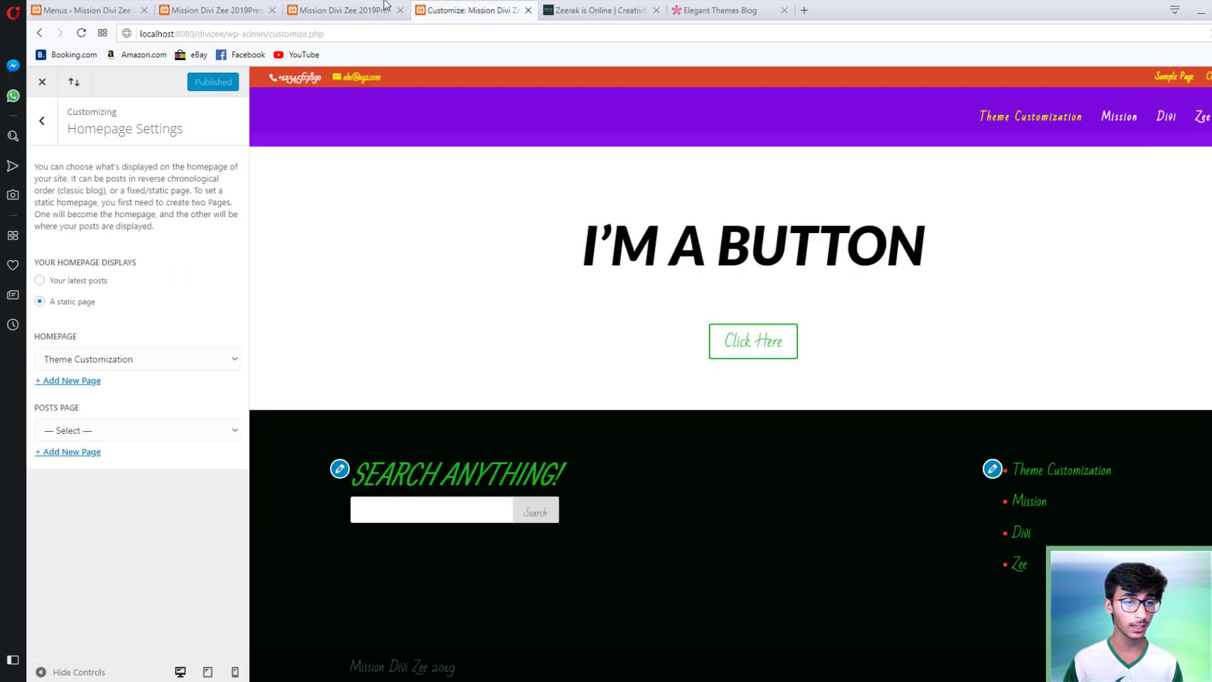
pyautogui.click(89, 432)
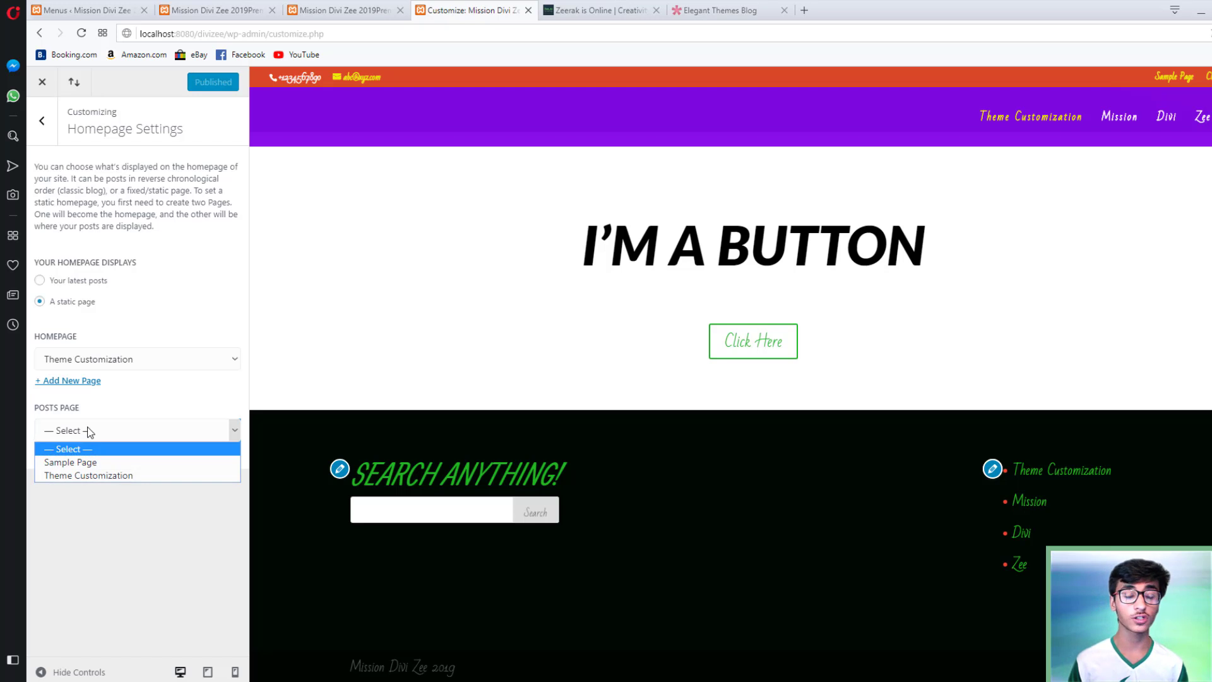
pyautogui.click(89, 432)
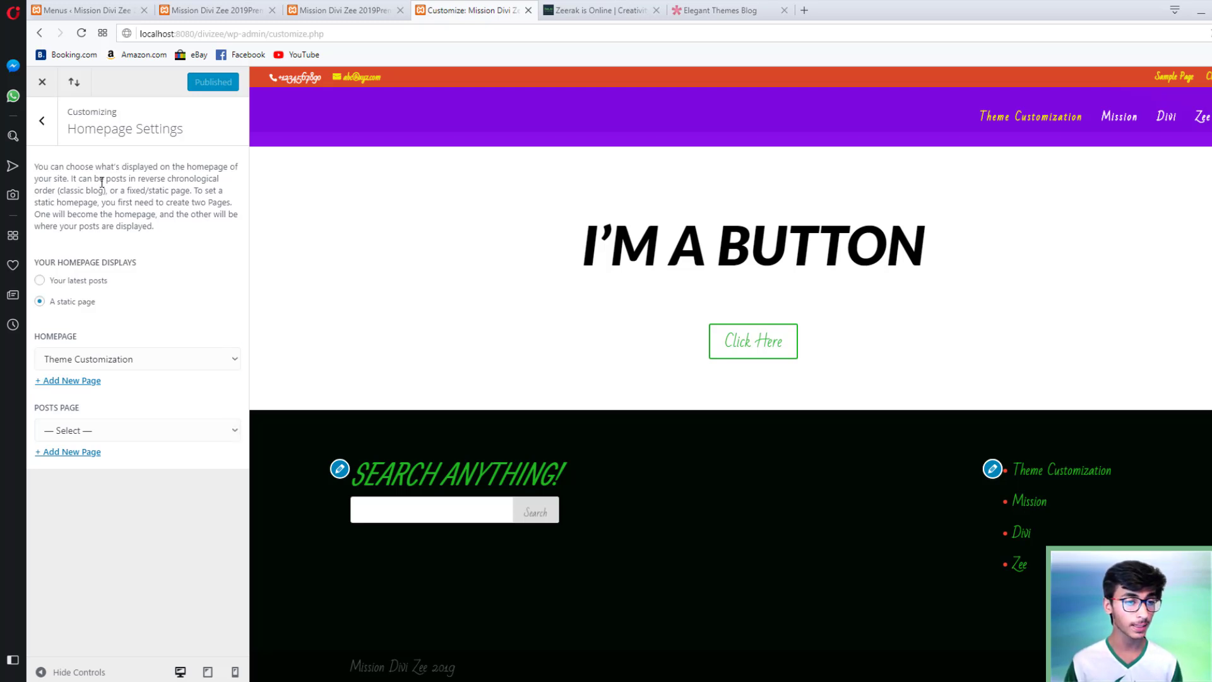
# Leave Homepage Settings, open the Additional CSS section and examine its instructions and empty code editor
pyautogui.click(36, 137)
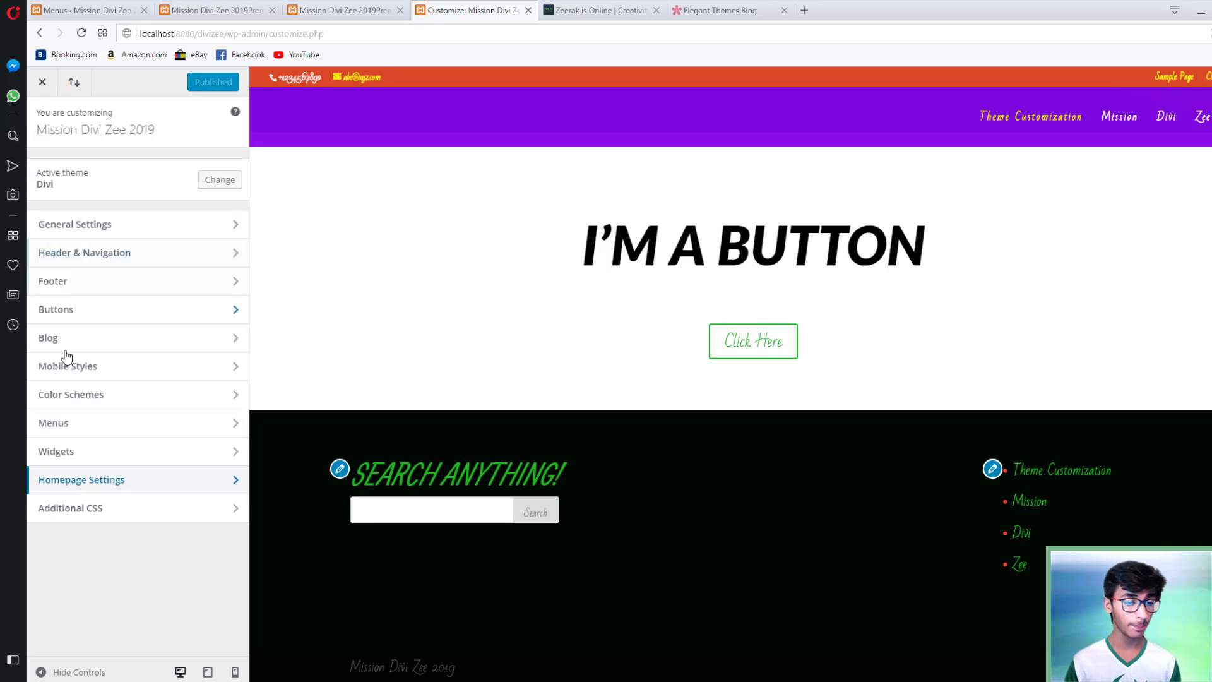
pyautogui.click(77, 514)
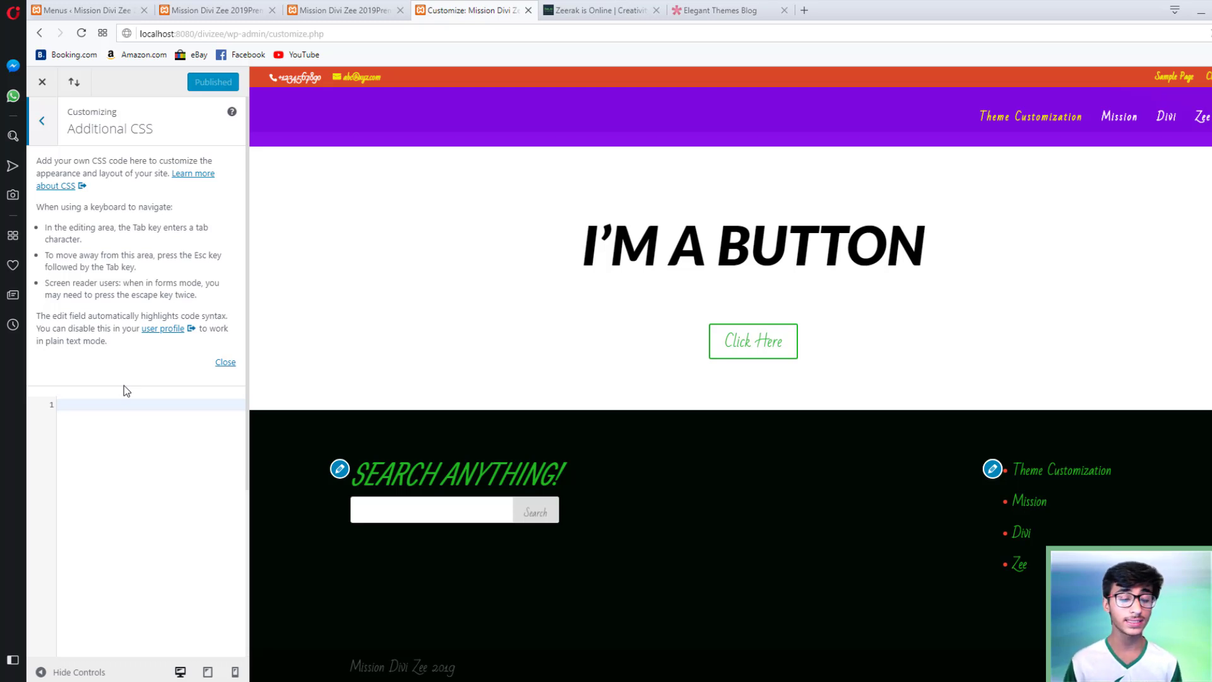
pyautogui.click(133, 433)
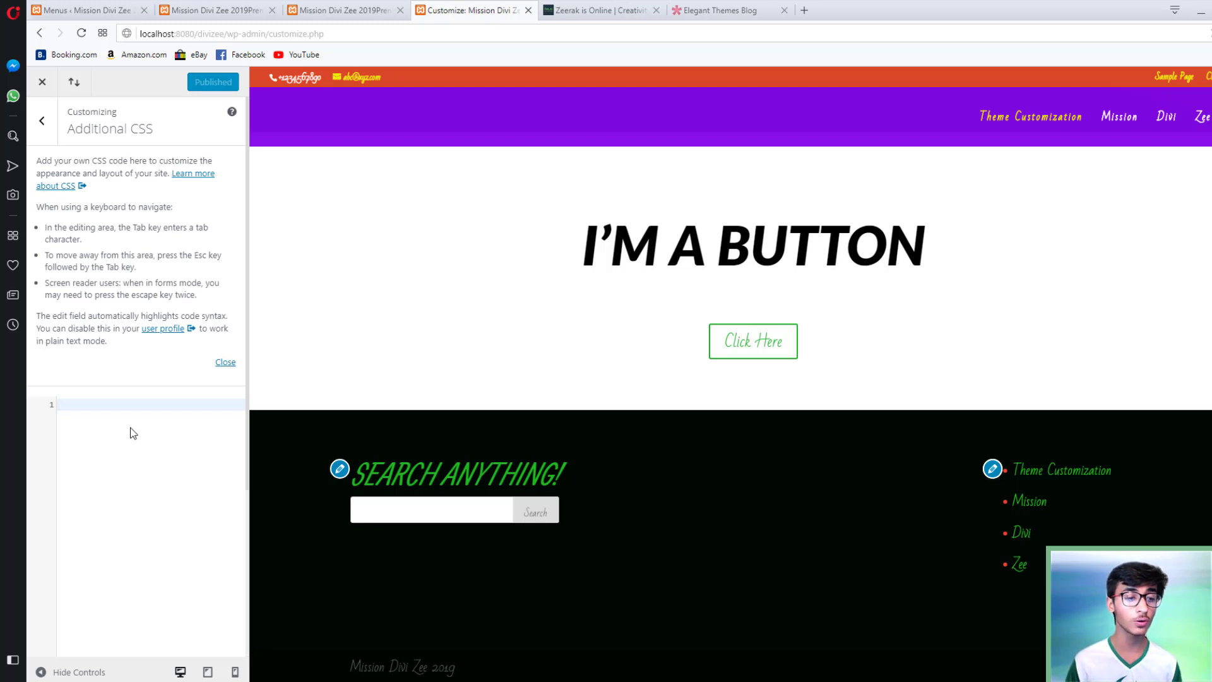
pyautogui.scroll(-4, 126, 456)
pyautogui.scroll(4, 126, 456)
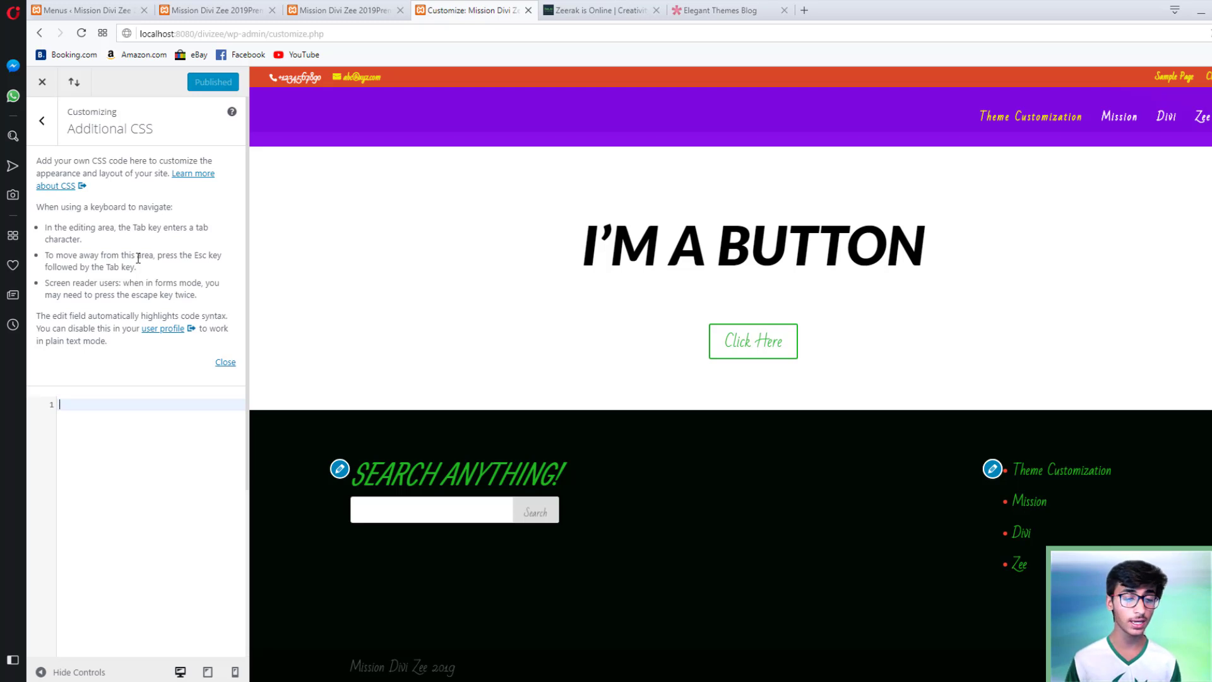
# Close the Theme Customizer and reload the Mission Divi Zee 2019 homepage in the tab still showing the blog posts
pyautogui.click(45, 87)
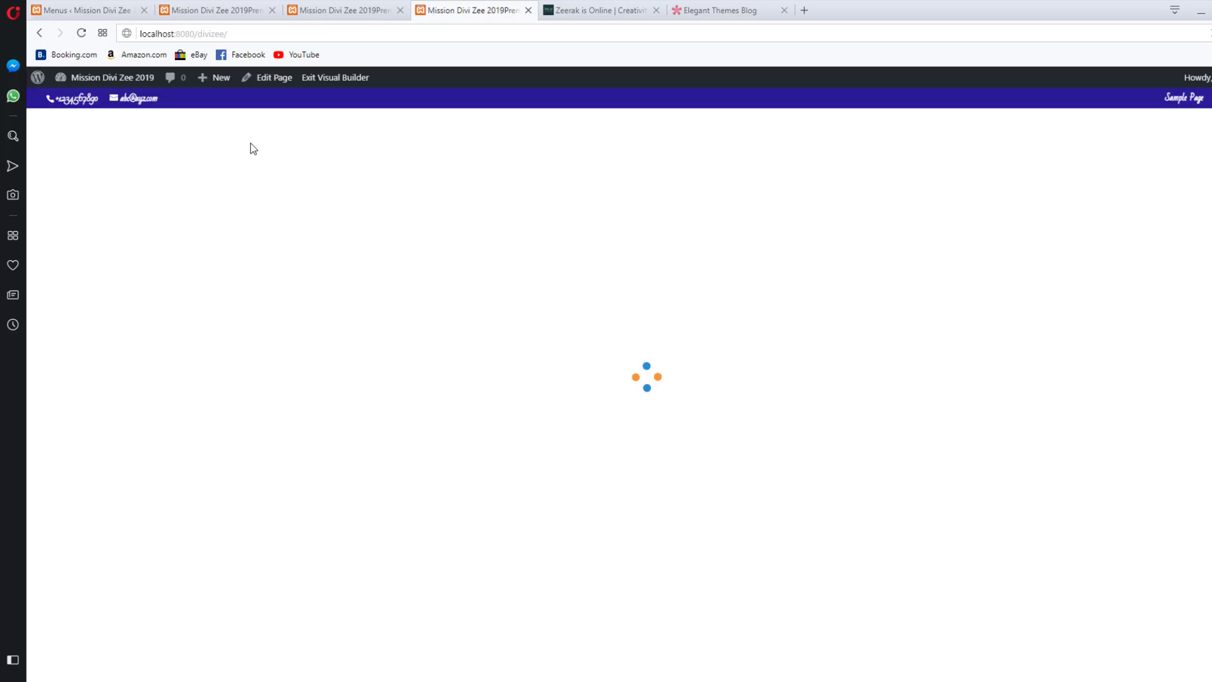
pyautogui.click(329, 8)
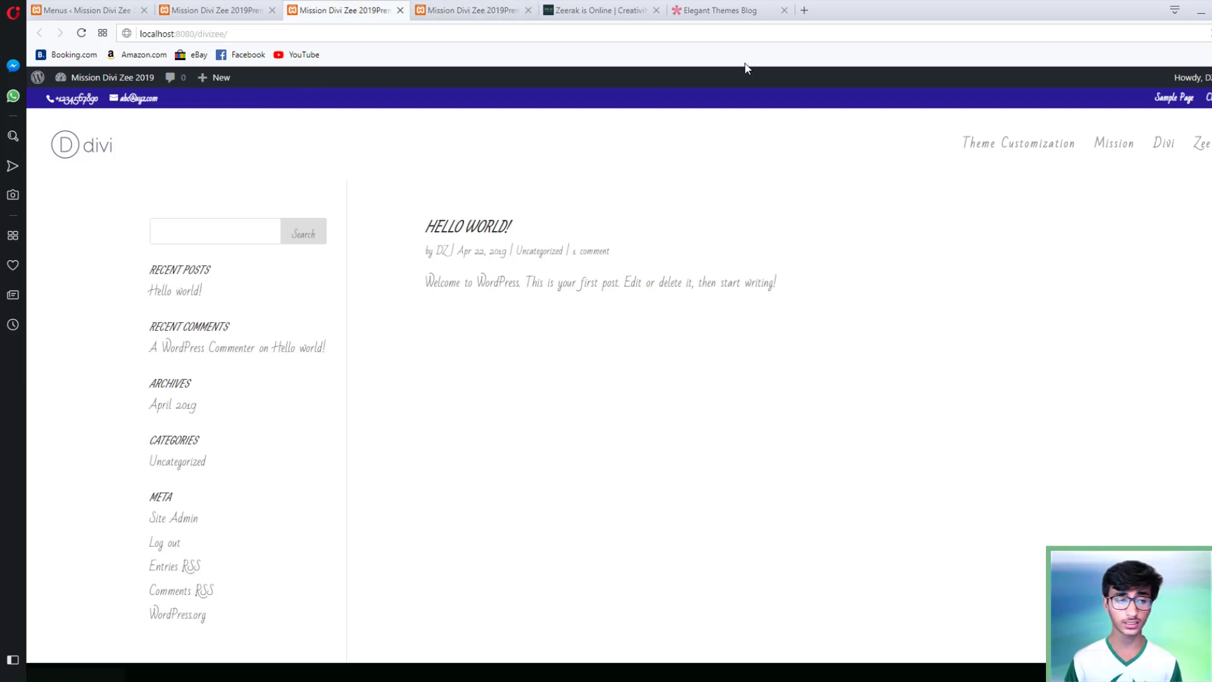
pyautogui.click(82, 32)
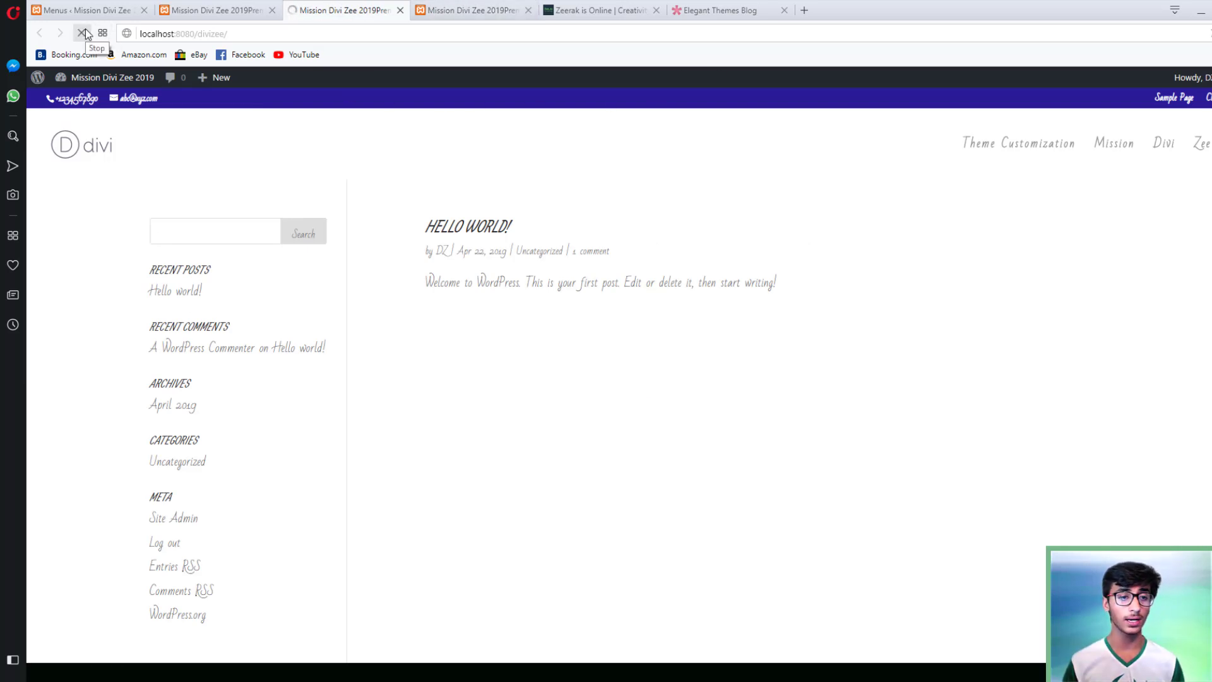